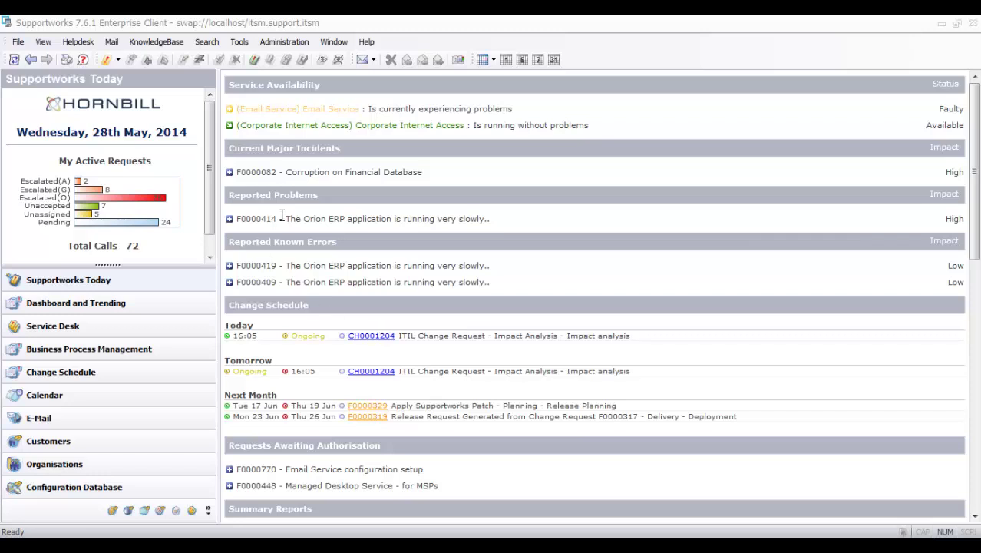
Step: Review the Administrator security profile's application rights and e-mail privileges, closing without saving
left_click(272, 45)
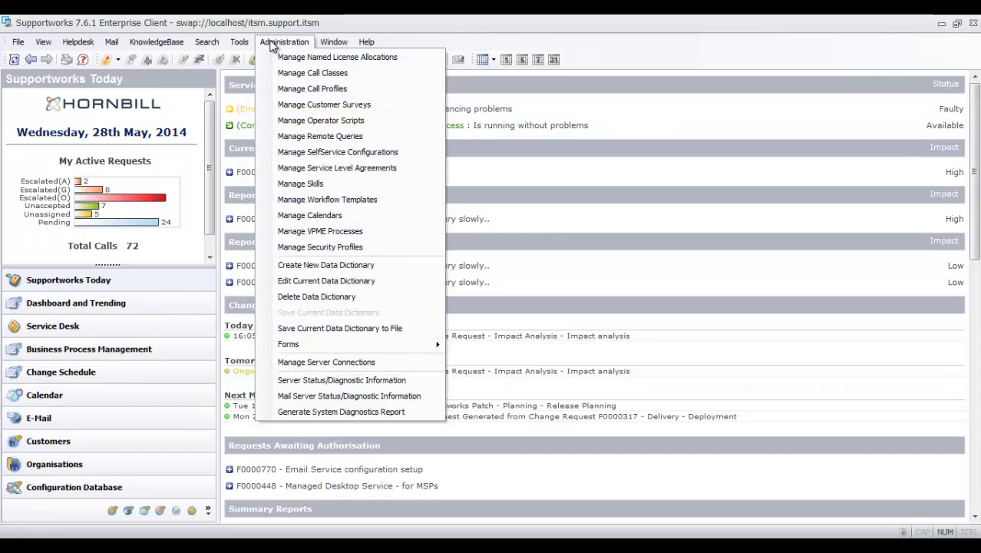
left_click(308, 247)
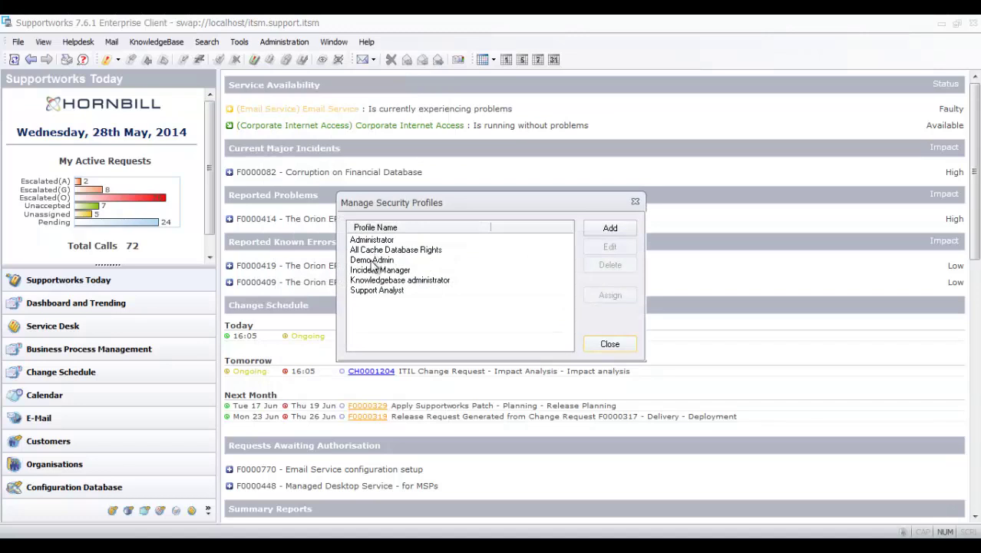
double_click(372, 240)
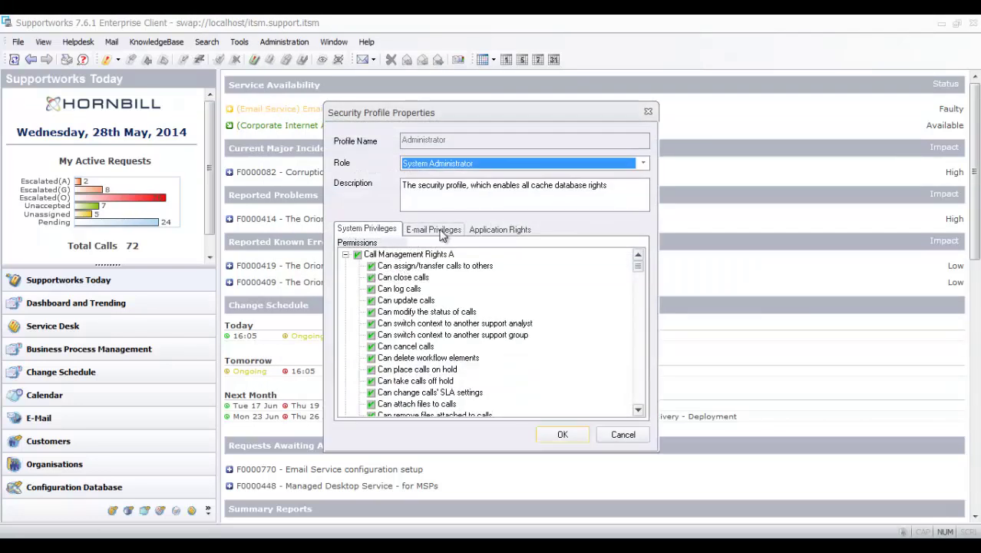
left_click(490, 237)
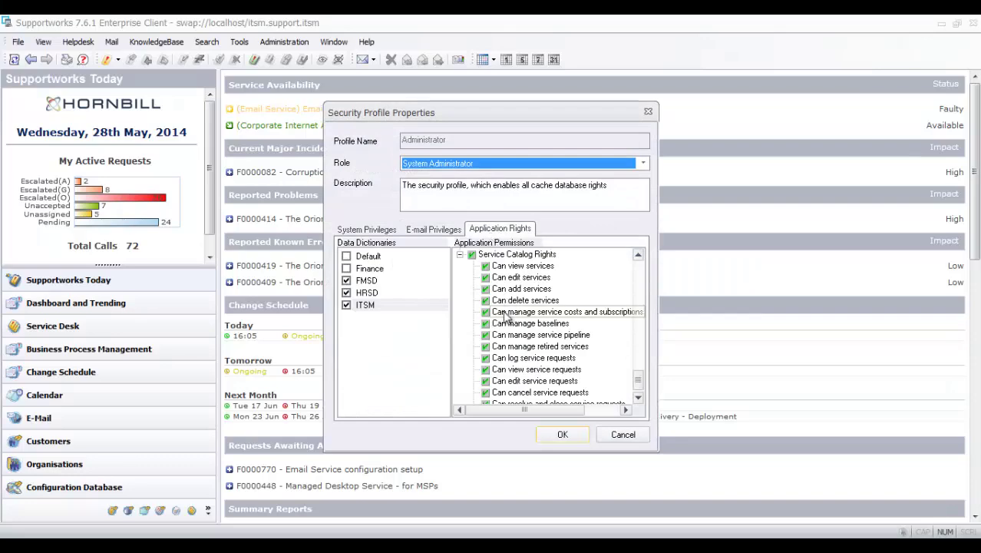
left_click_drag(638, 383, 650, 309)
left_click(432, 231)
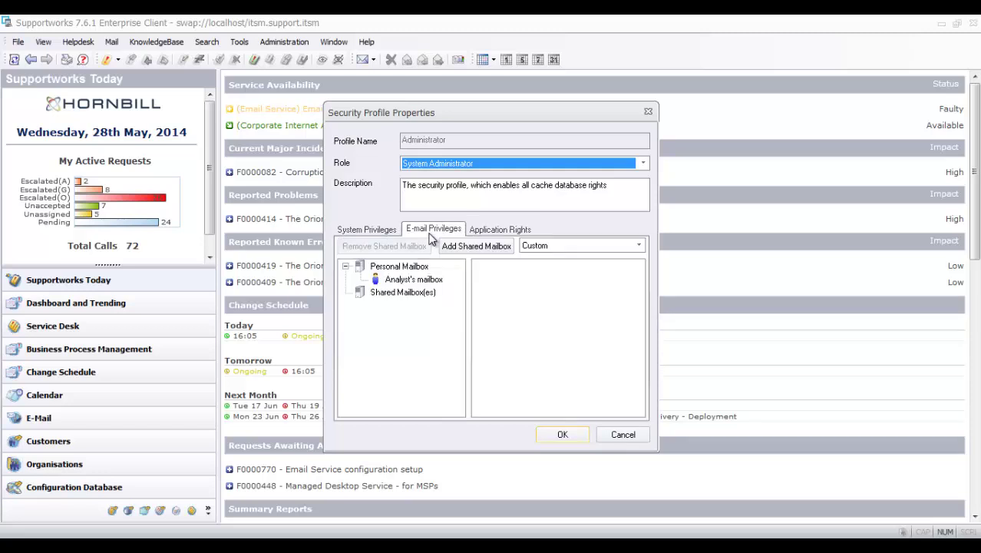
left_click(623, 434)
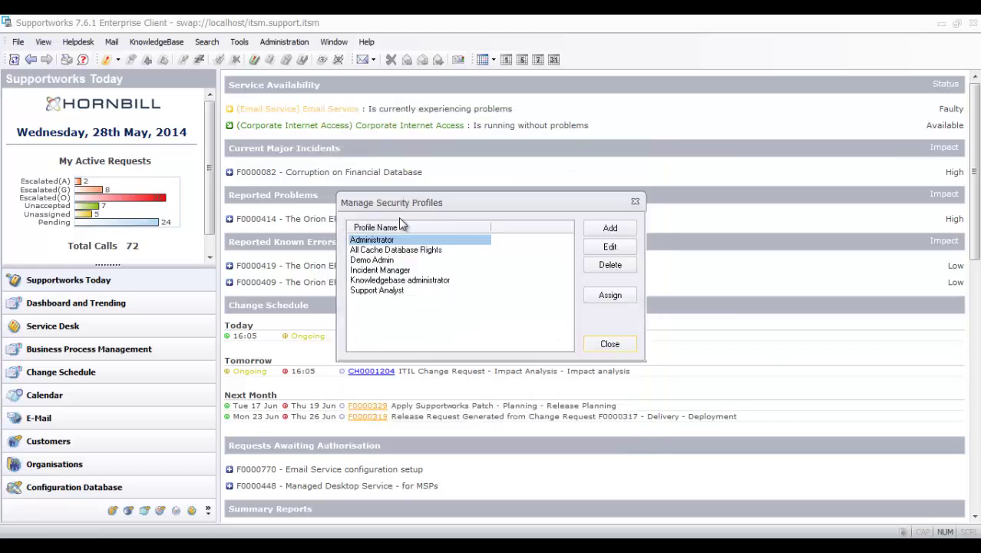
Step: Check which analysts hold the Administrator profile, then close security profile management
left_click(611, 294)
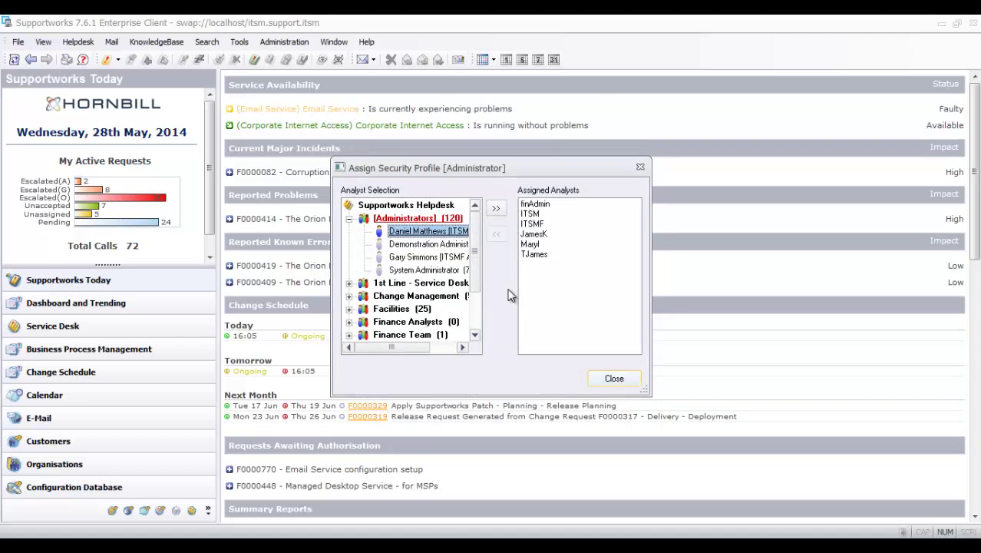
left_click(624, 375)
left_click(635, 201)
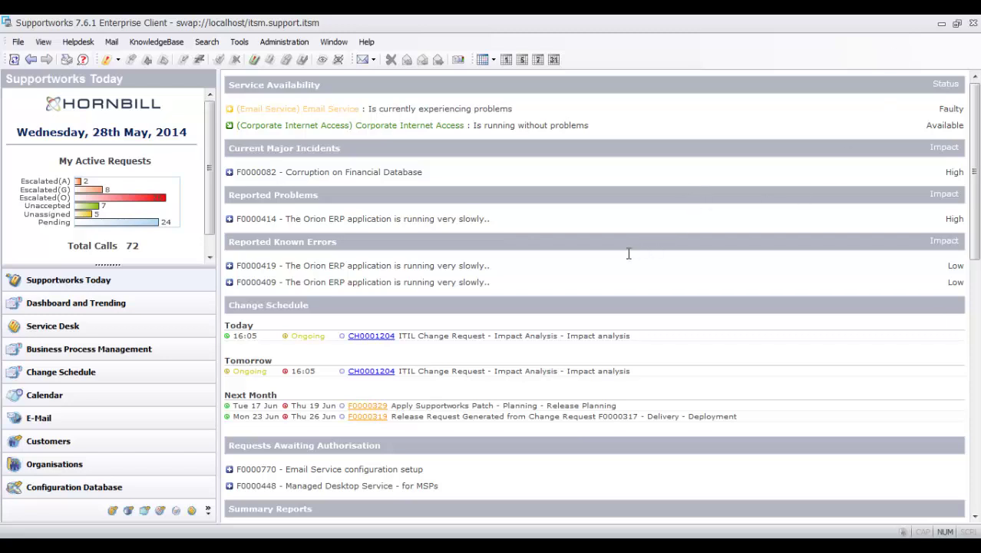
Step: Open the faulty Email Service record from Supportworks Today and show its child dependency map
scroll(627, 253, "down", 3)
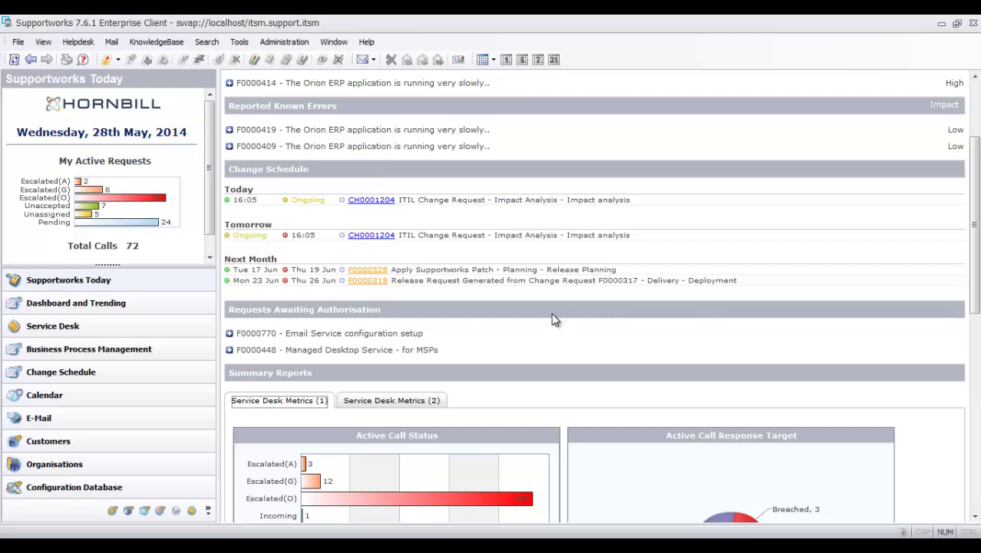
scroll(555, 319, "down", 5)
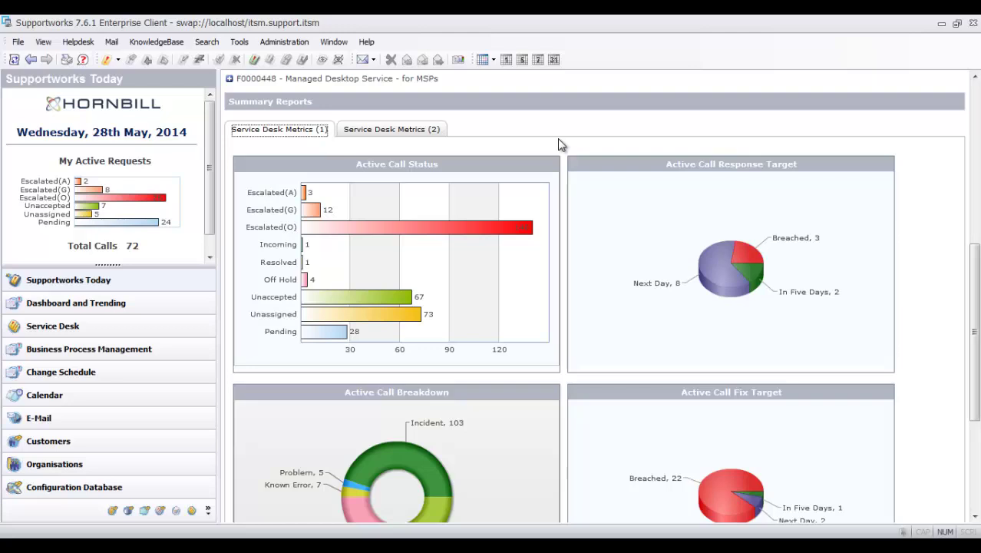
scroll(547, 248, "up", 2)
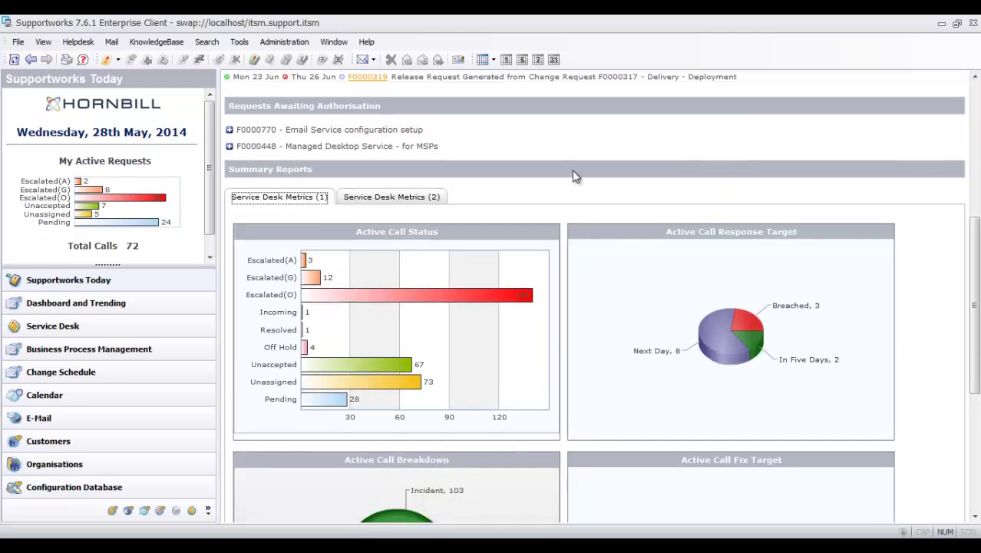
mouse_move(439, 305)
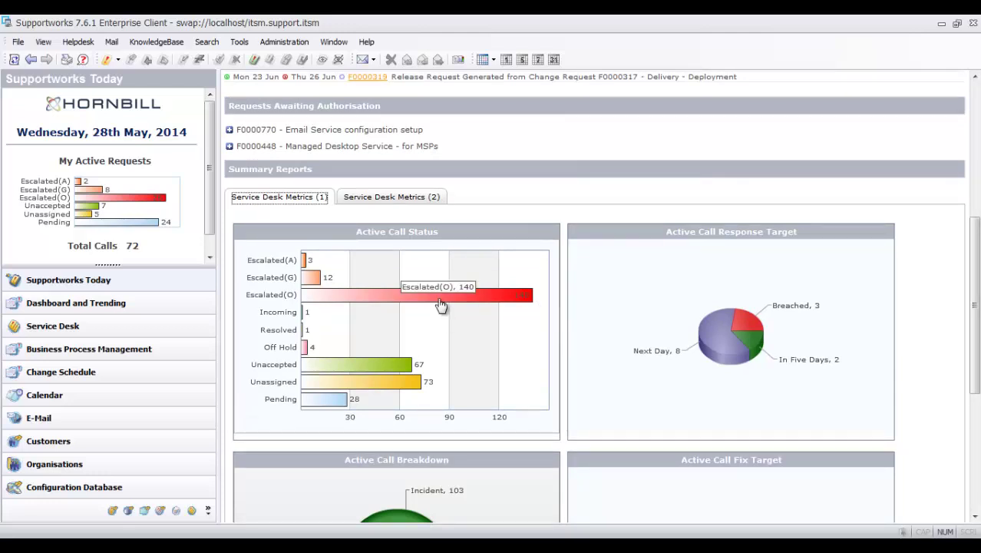
scroll(445, 303, "up", 10)
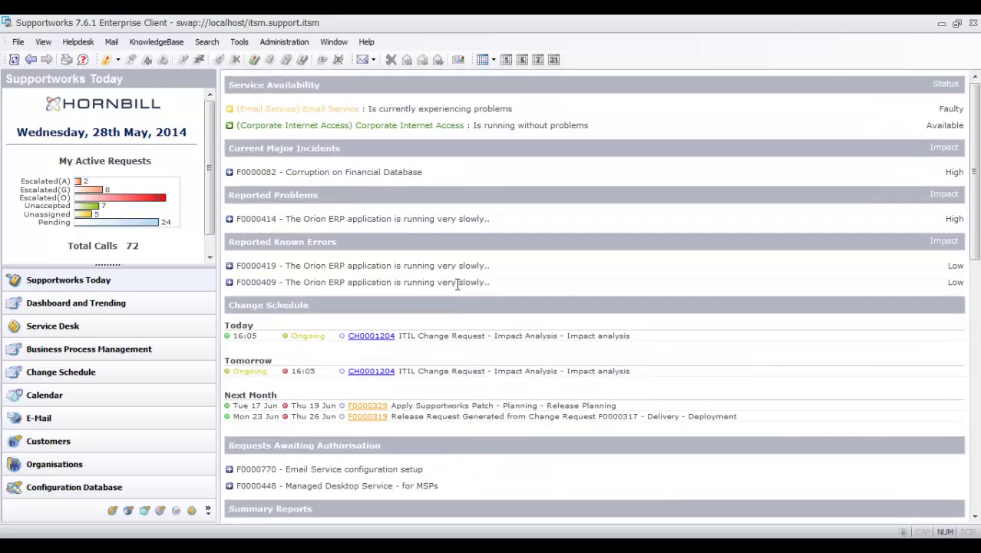
left_click(262, 111)
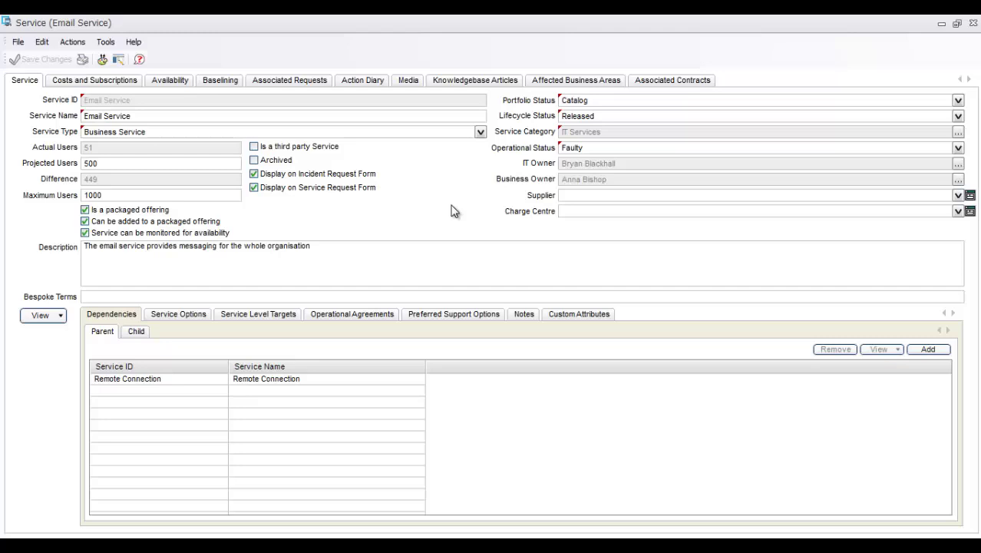
left_click(56, 317)
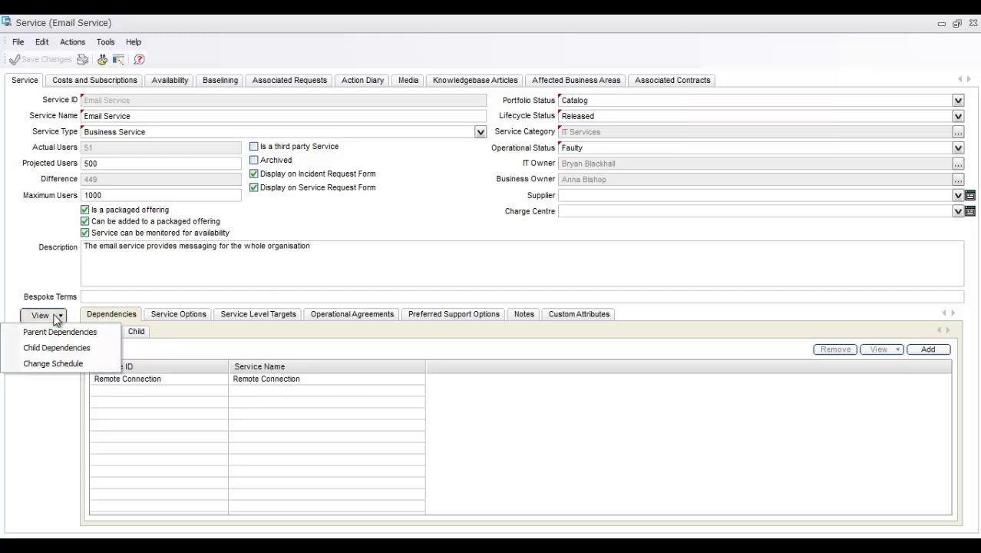
left_click(57, 346)
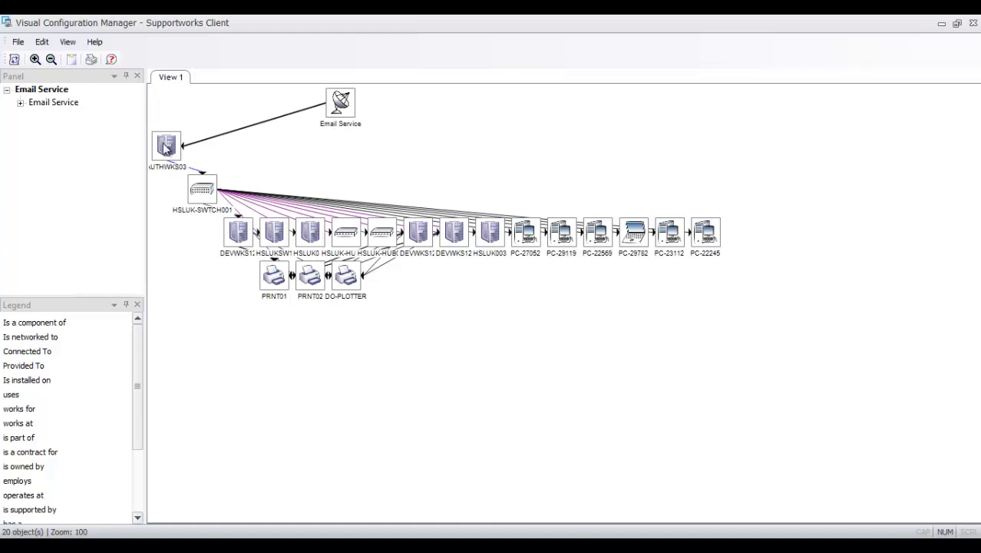
Step: Show AUTHWKS03's impact across the Email Service map, then close Visual Configuration Manager
right_click(166, 149)
left_click(203, 255)
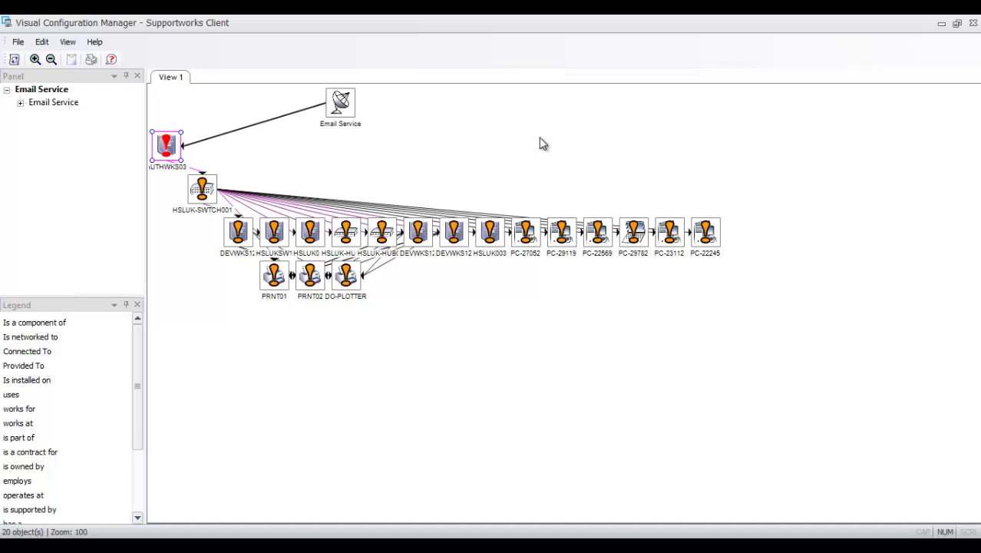
left_click(972, 23)
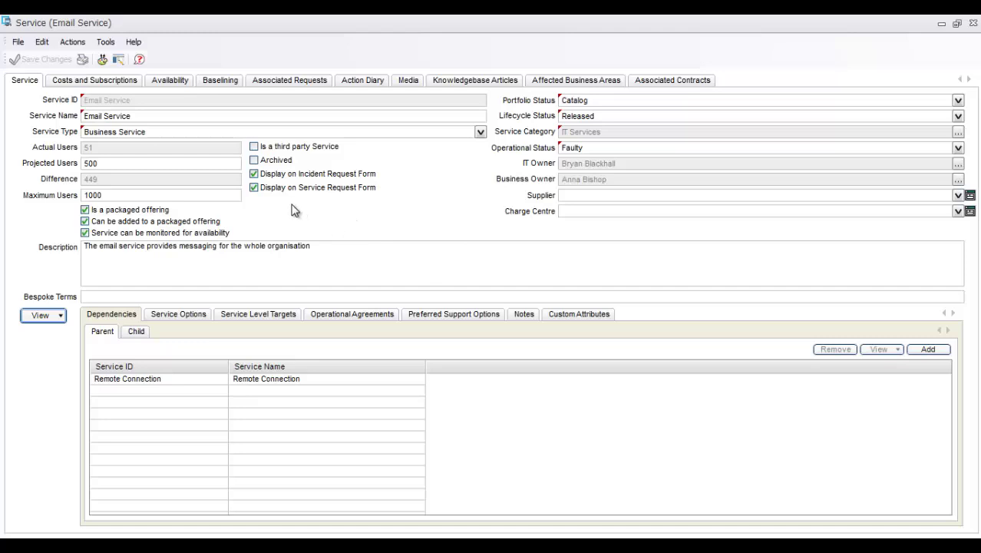
Step: Open the Email off line event from the service's Availability Event Handling list
left_click(169, 80)
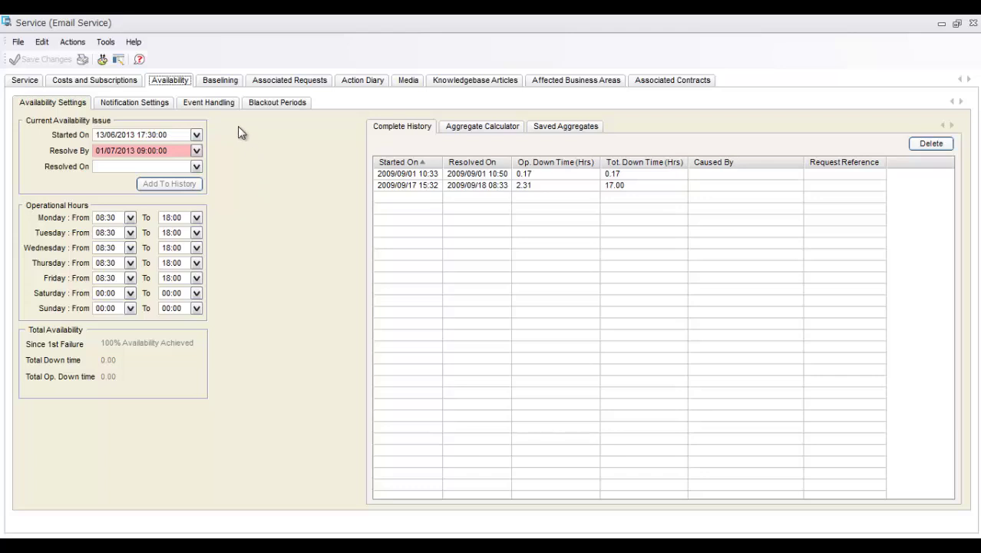
left_click(220, 105)
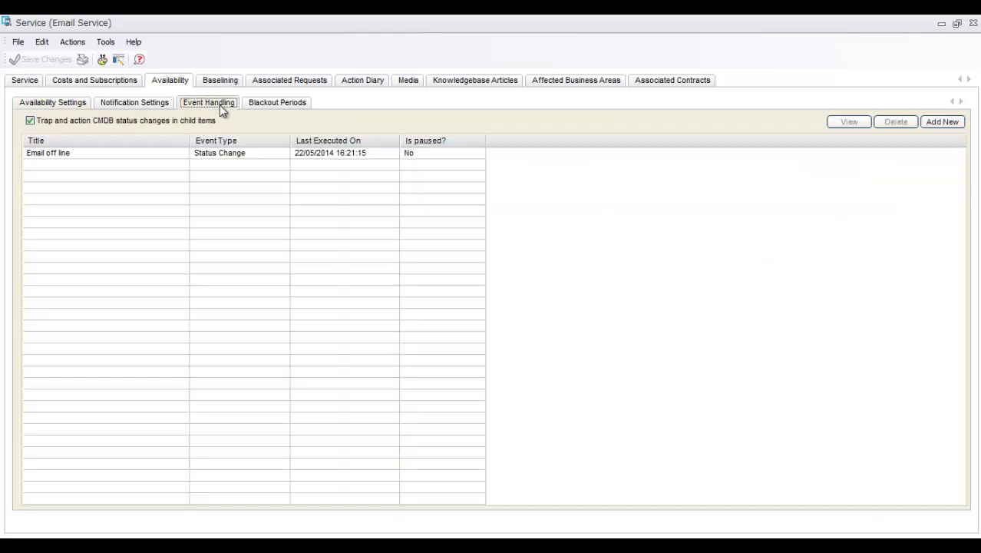
left_click(111, 156)
double_click(111, 156)
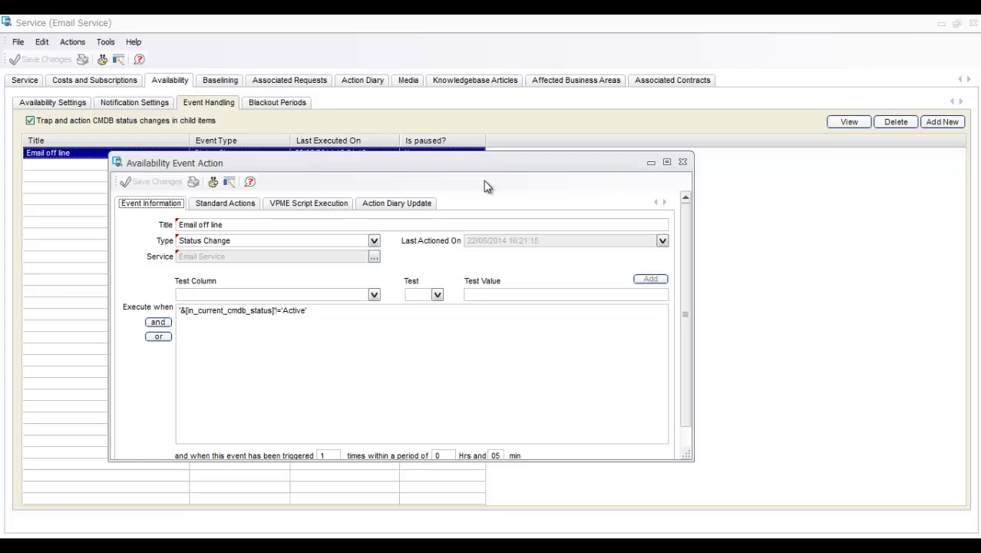
Step: Review the Email off line event's standard actions, close it, and return to the service's costs page
left_click(227, 206)
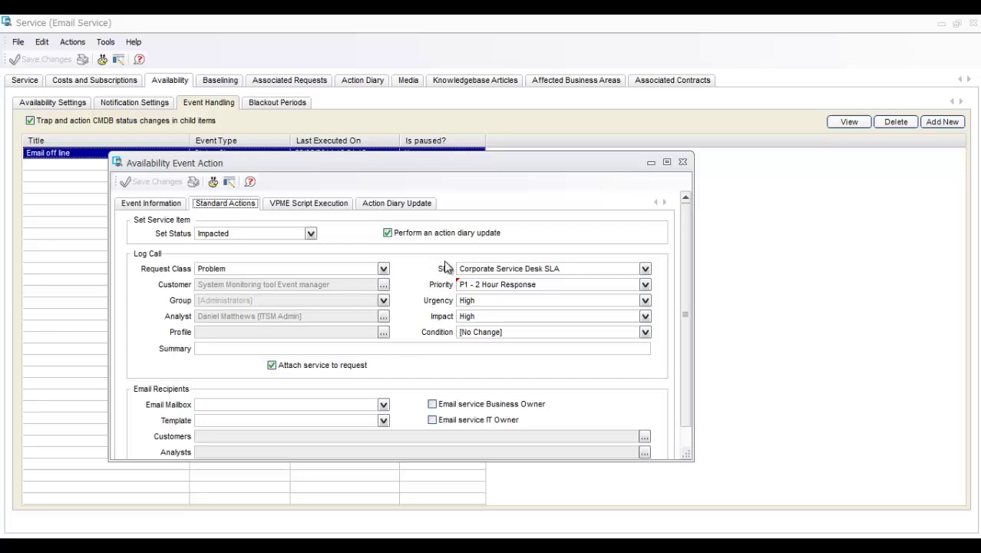
left_click(683, 162)
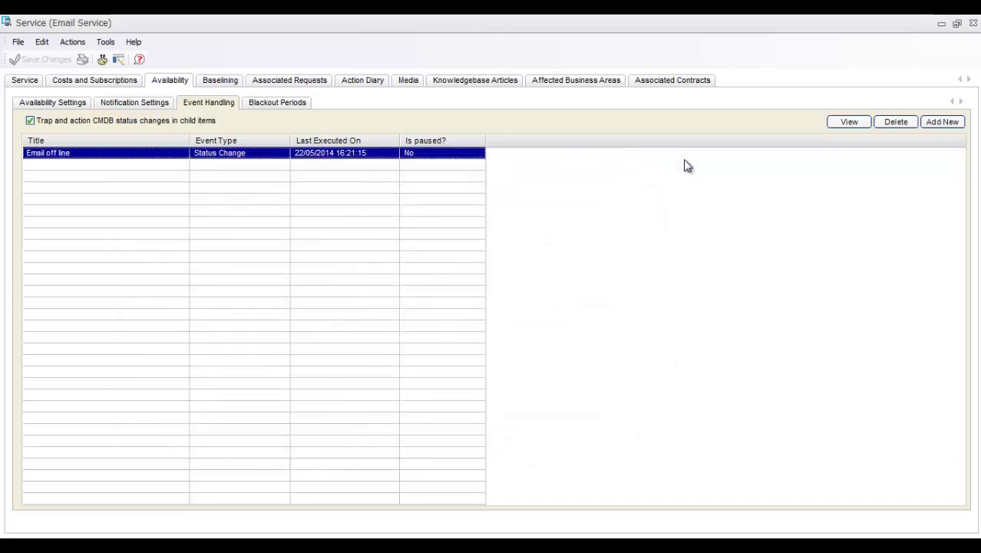
left_click(24, 84)
Step: Review Email Service costs and subscriptions, then search its 16 associated requests
left_click(105, 81)
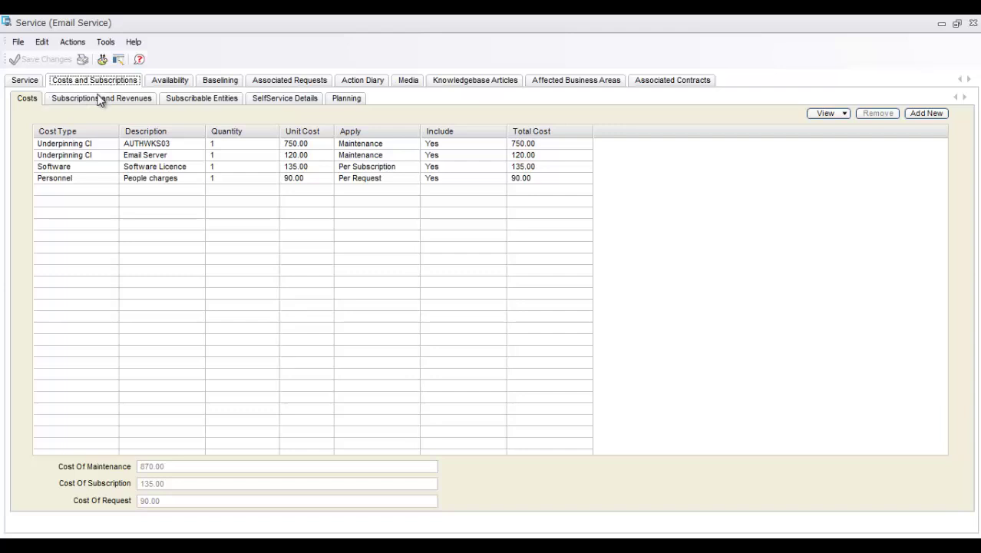
left_click(98, 103)
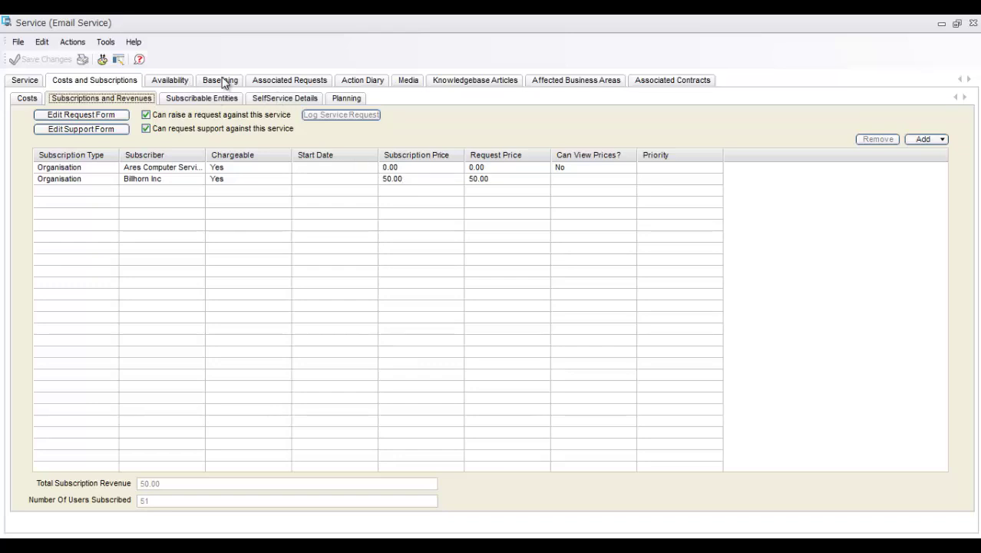
left_click(257, 82)
left_click(884, 121)
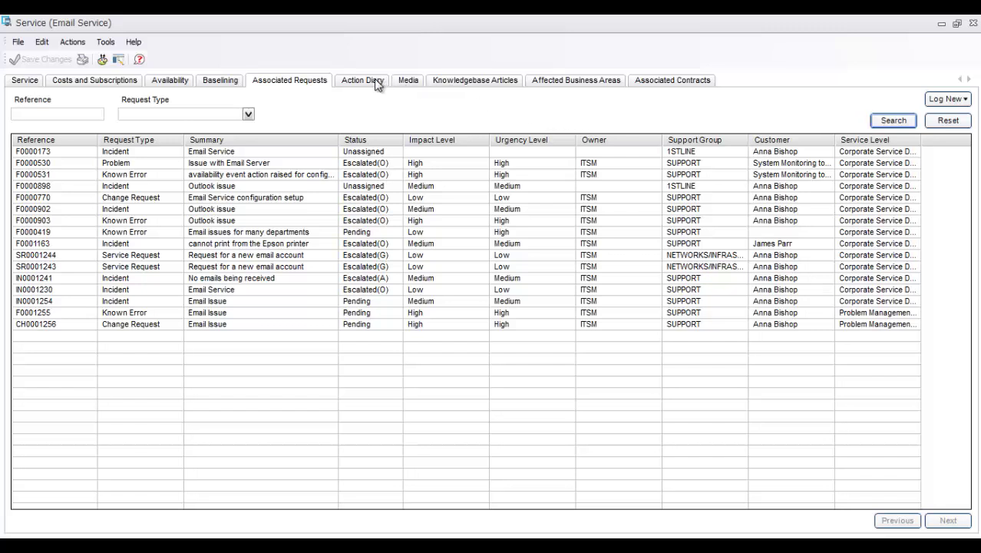
Step: Check affected business areas, then view preferred support: Medium impact, P3 - 8 Hour Response, Infrastructure
left_click(570, 82)
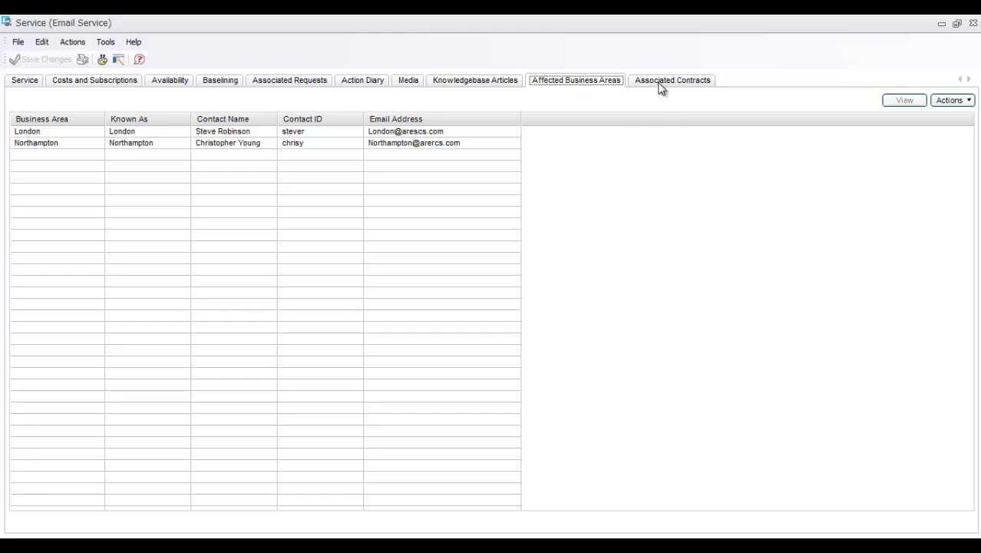
left_click(26, 83)
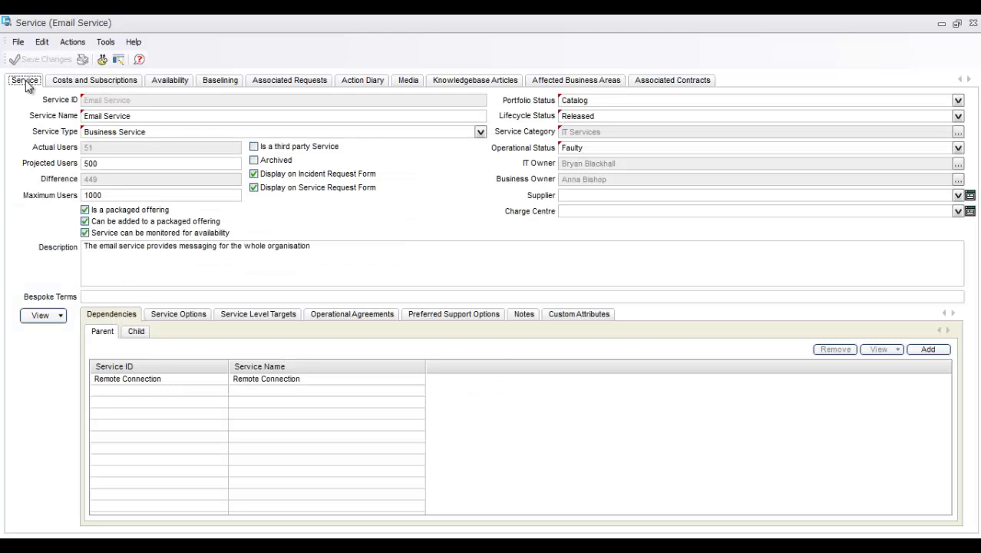
left_click(447, 314)
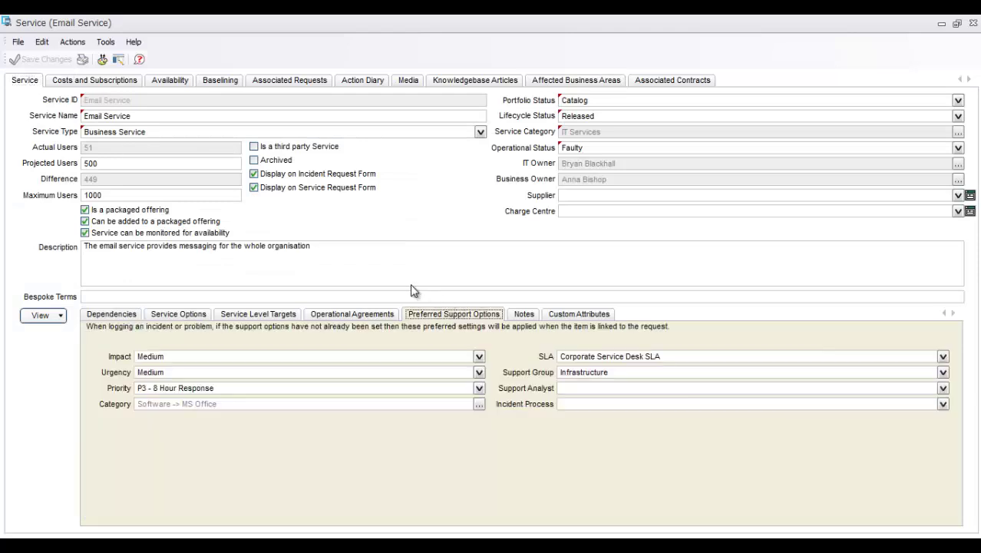
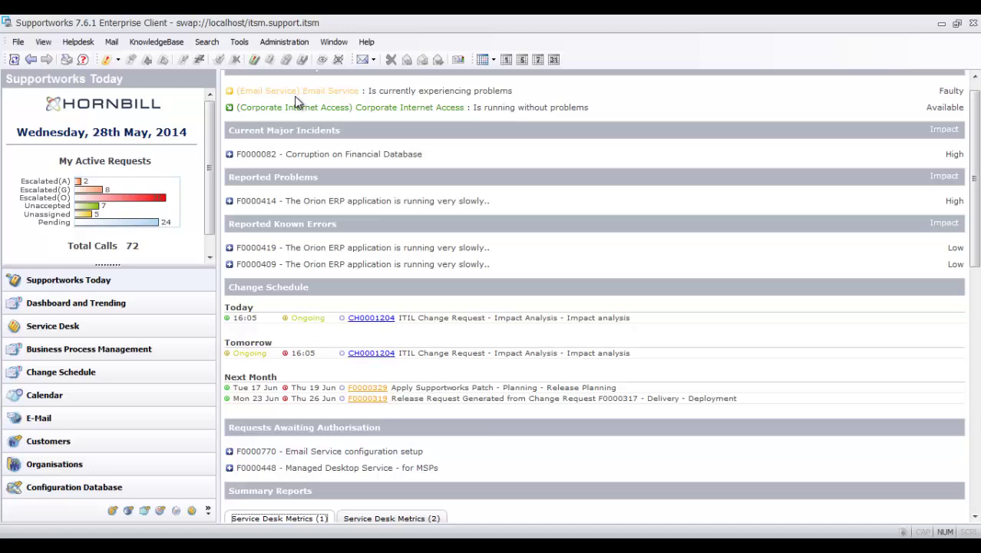
Step: Choose Incident from the Log New Call list to open a blank Log New Incident form
left_click_drag(108, 264, 90, 249)
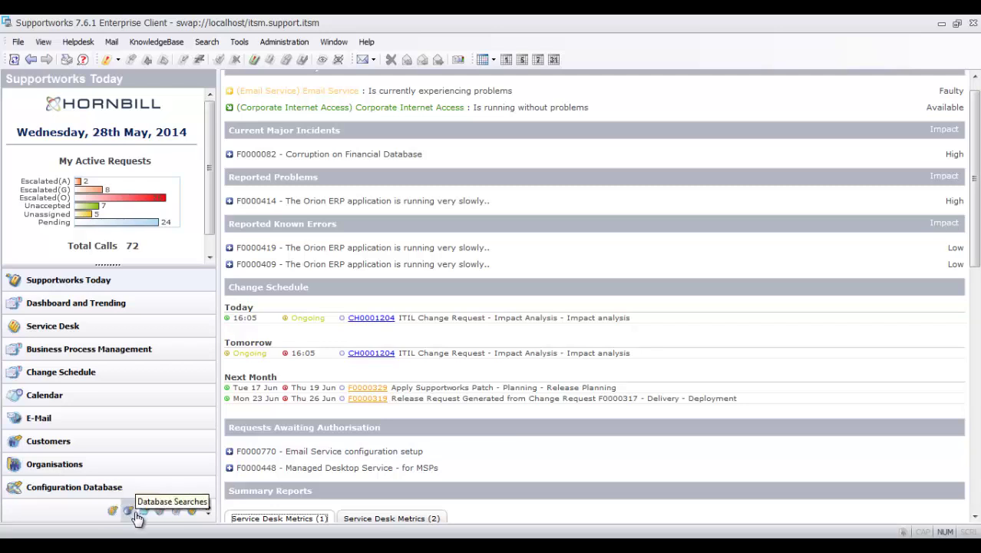
scroll(542, 201, "up", 1)
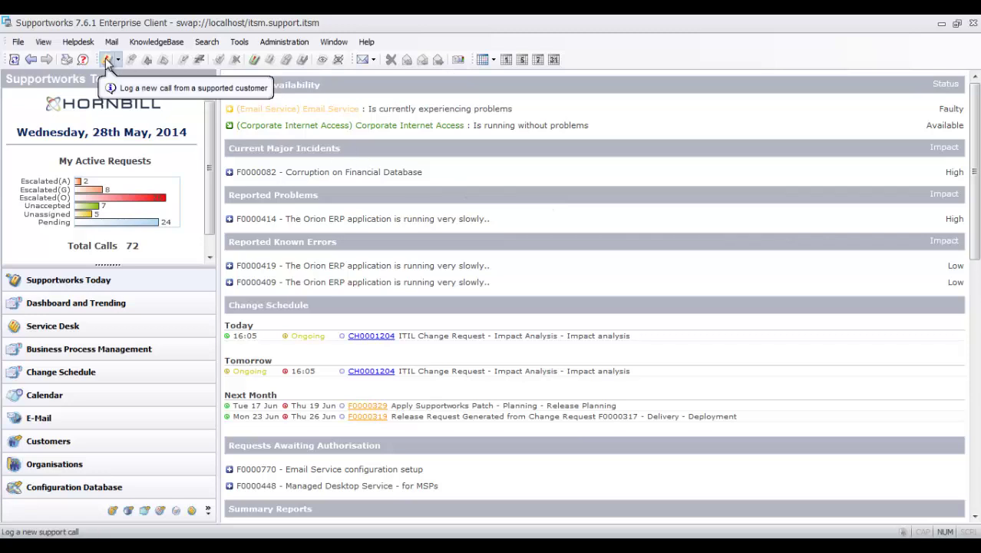
left_click(107, 61)
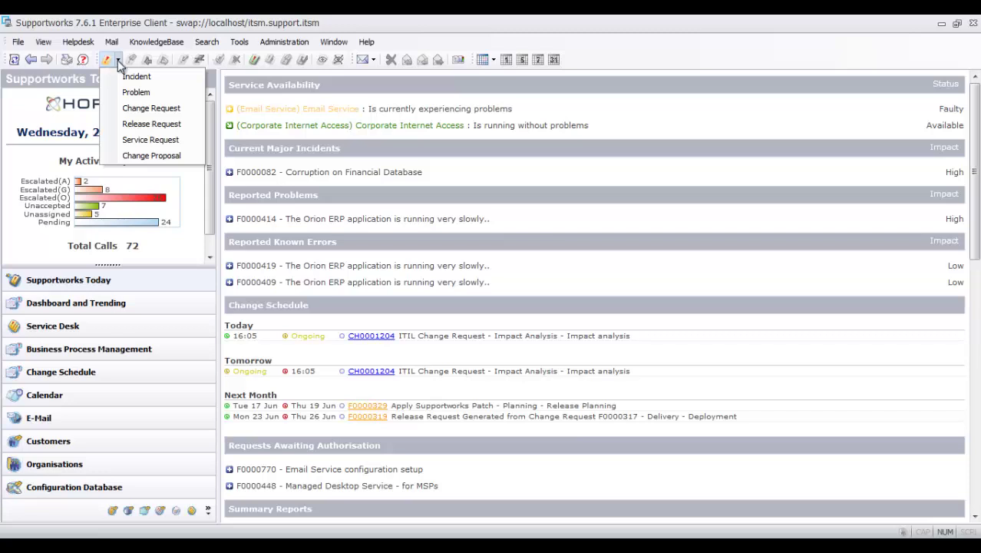
left_click(117, 60)
mouse_move(129, 75)
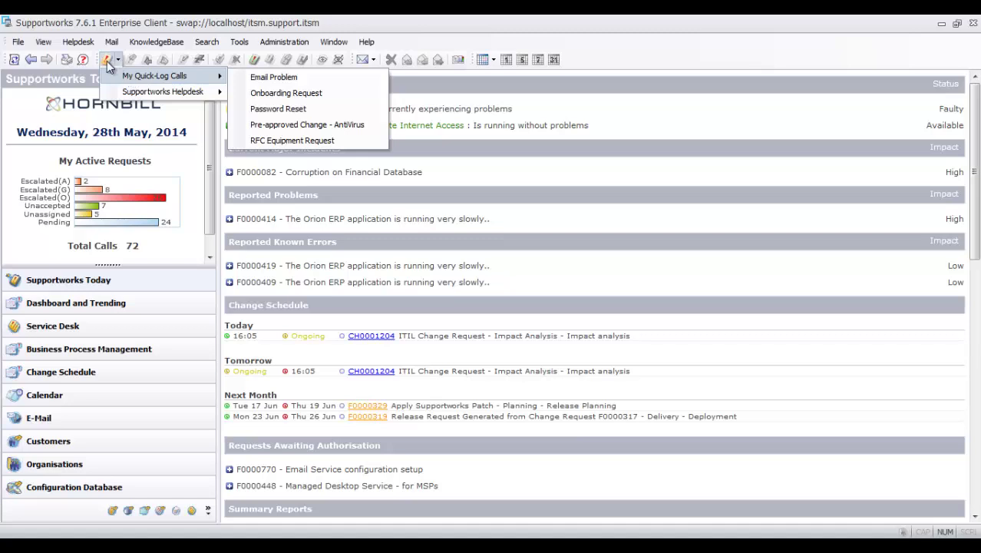
left_click(107, 60)
left_click(107, 61)
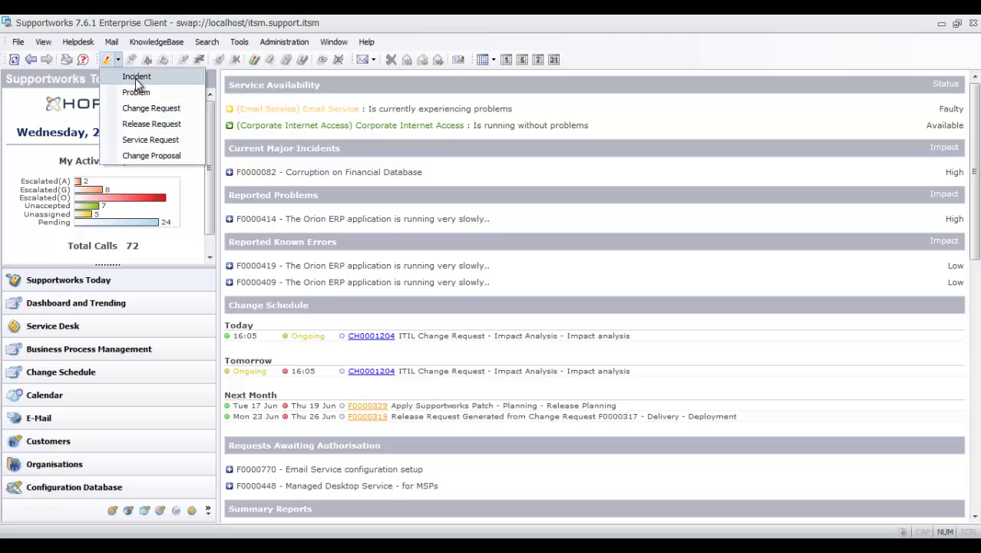
left_click(136, 79)
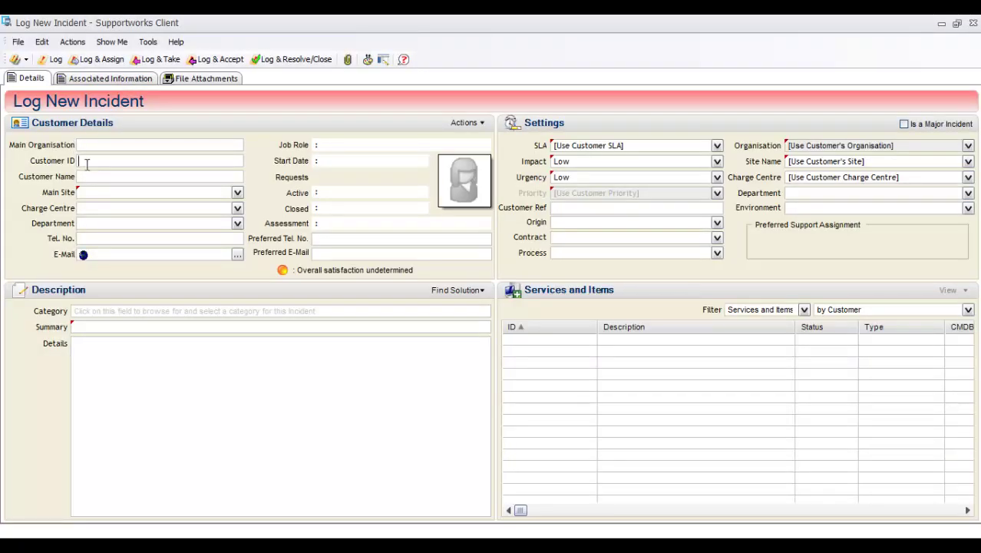
Step: Enter the customer's ID to load her record, applying Corporate Service Desk SLA and P3 (Standard) priority
type("arnab")
key("Return")
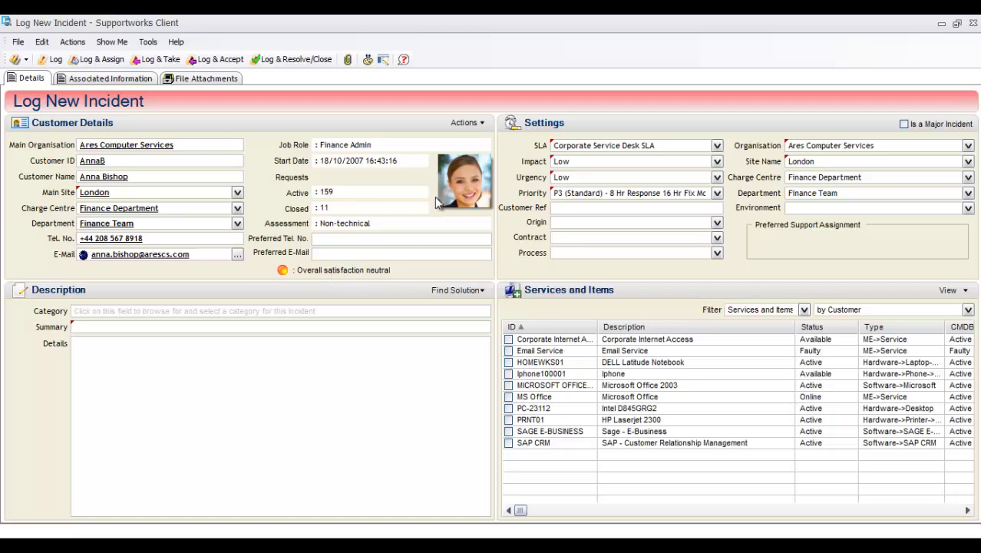
left_click(469, 194)
left_click(967, 310)
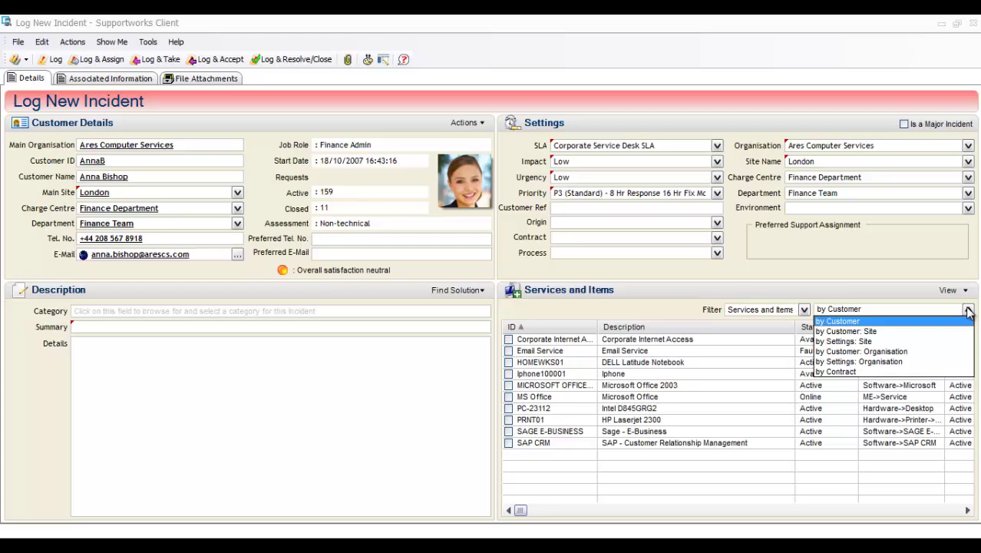
left_click(967, 311)
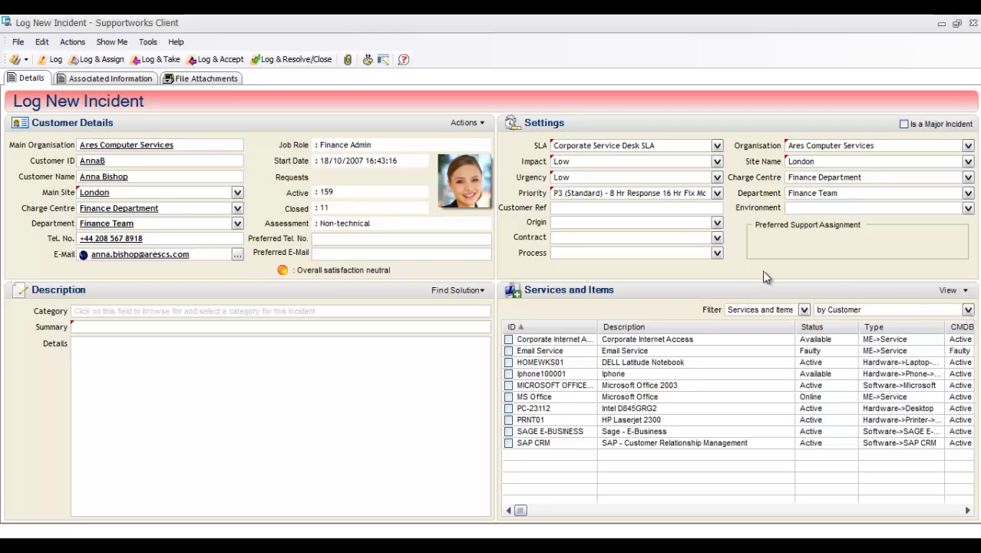
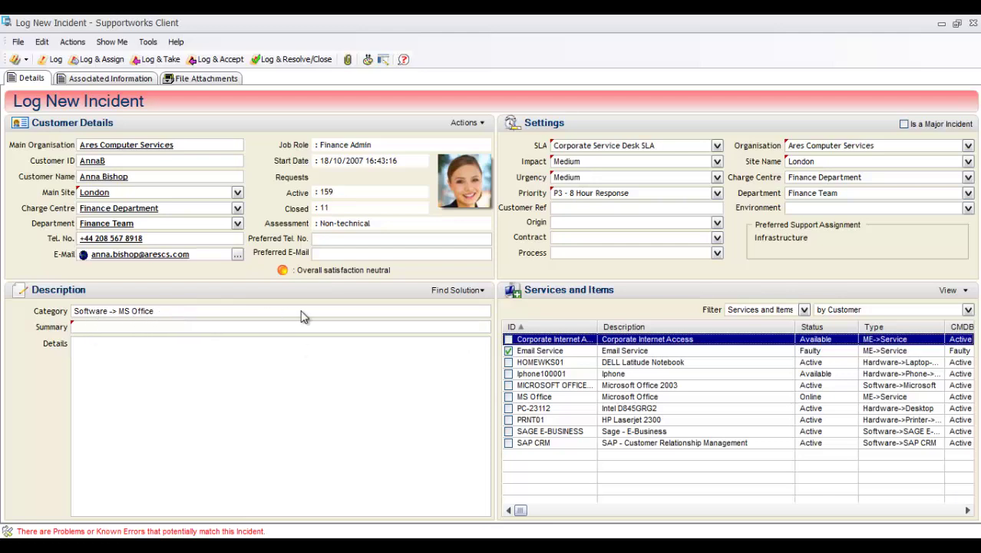
Step: Run a Problem / K.E search for the incident and enlarge the results to show known error F0000419
left_click(476, 292)
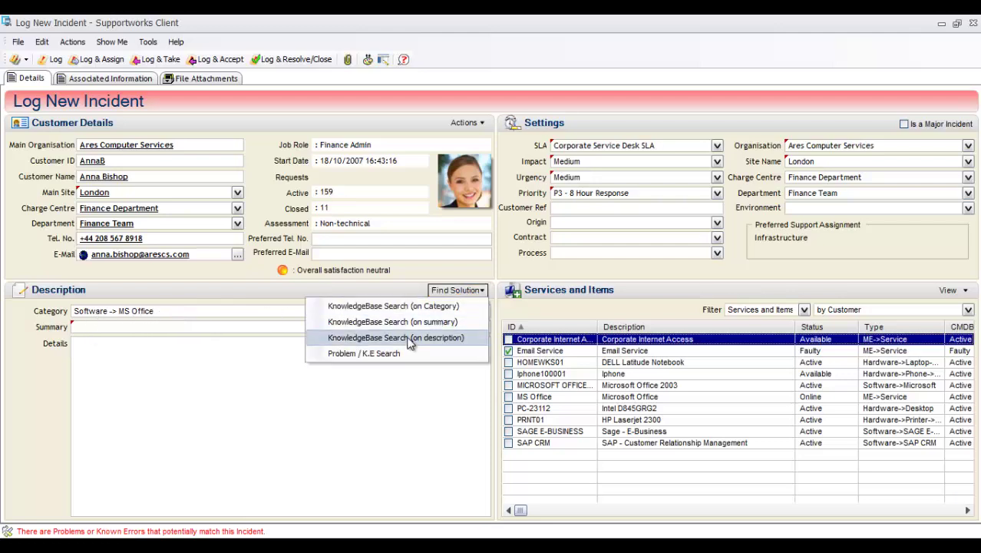
left_click(374, 354)
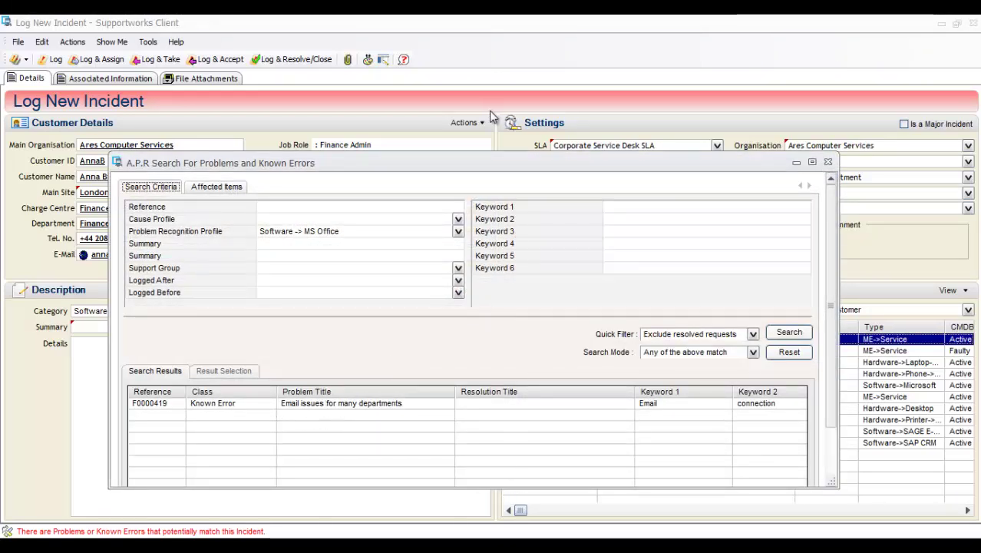
left_click_drag(510, 172, 511, 111)
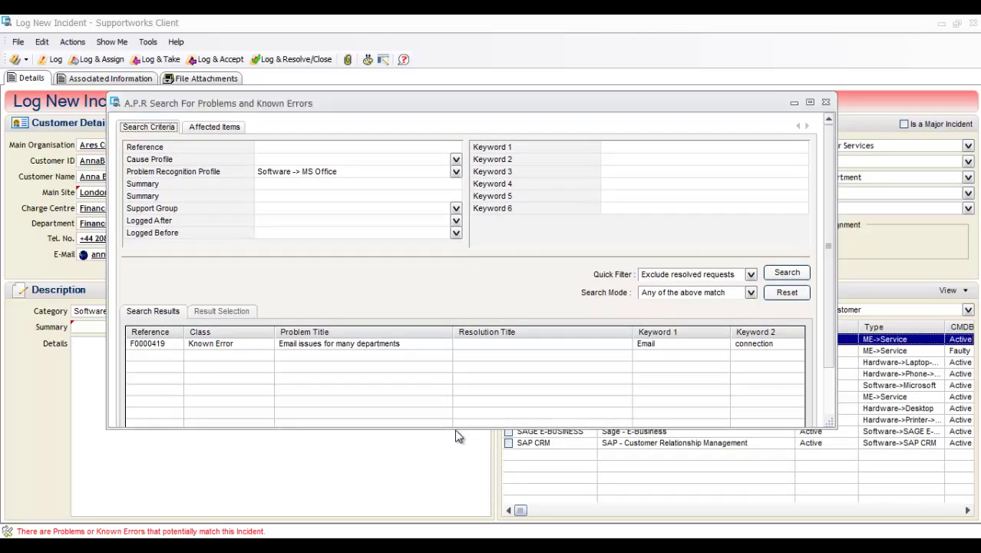
left_click_drag(455, 427, 466, 491)
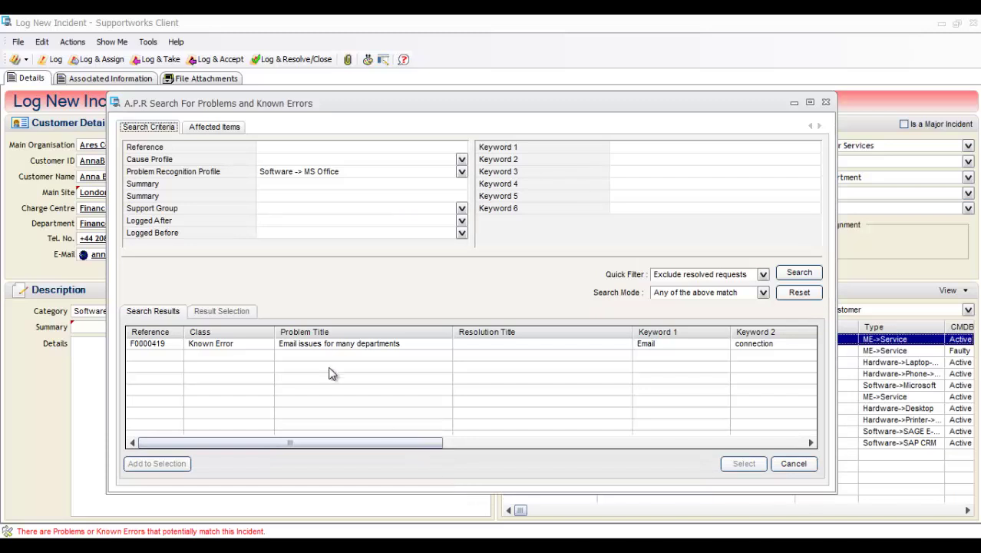
double_click(307, 344)
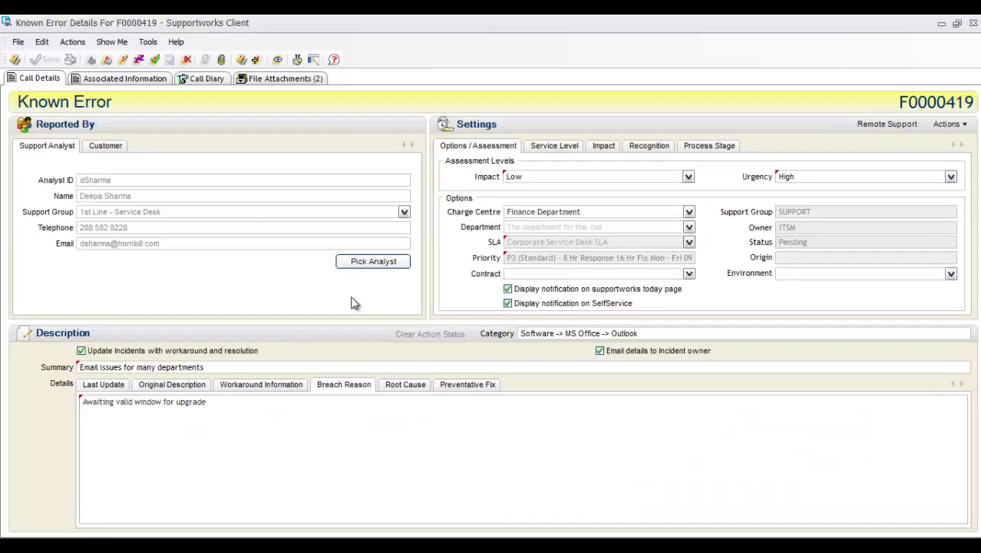
left_click(281, 387)
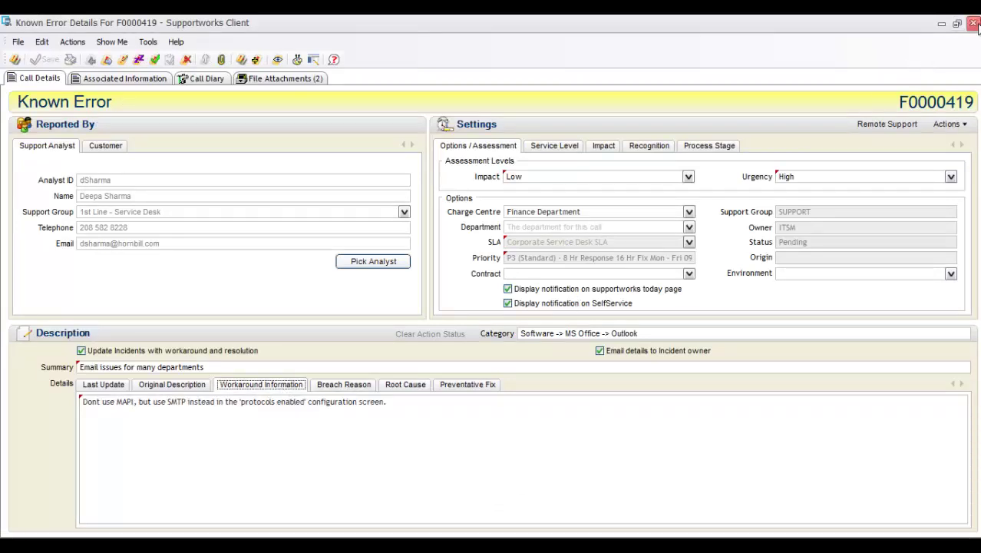
left_click(973, 24)
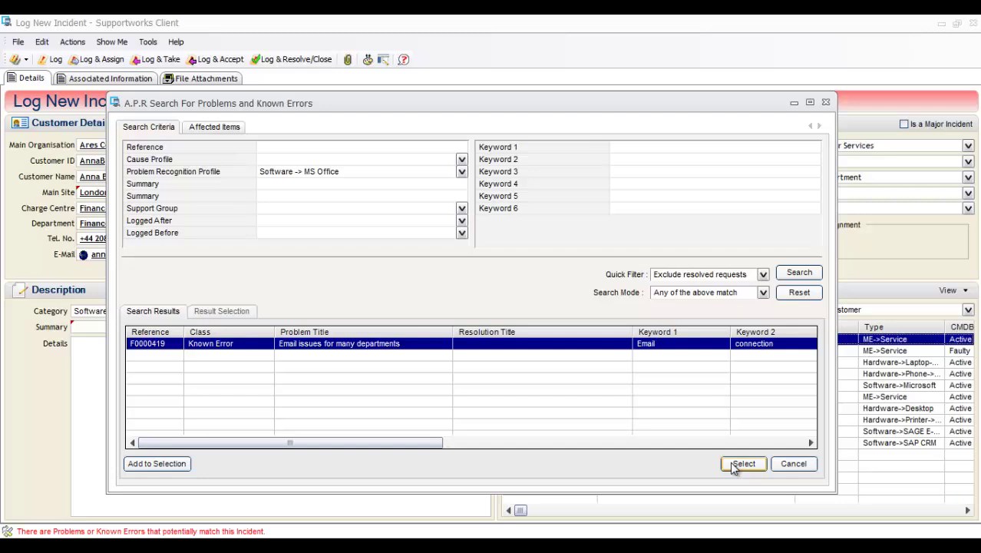
left_click(826, 103)
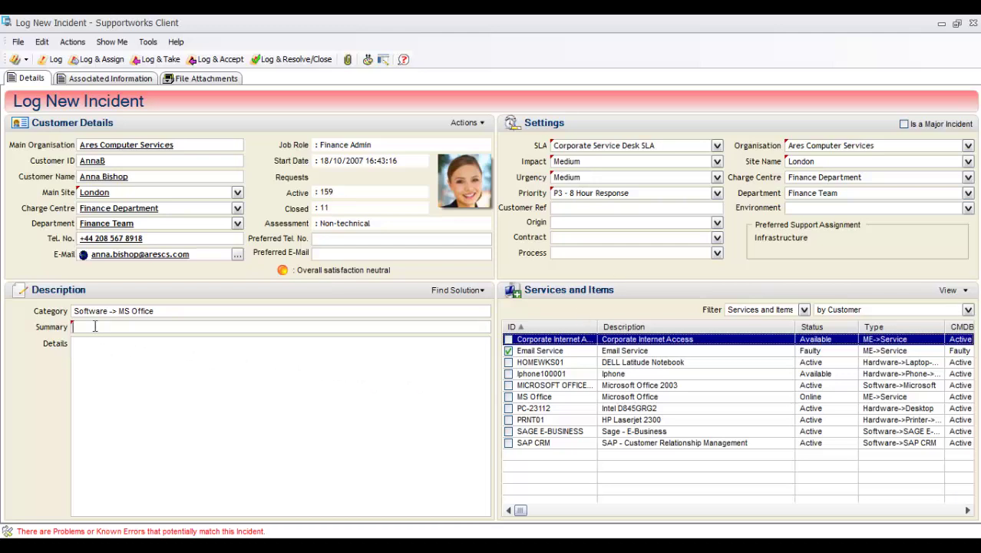
Step: Enter summary 'Emails not coming through' and details 'emails not being received'
type("Emails not coming through")
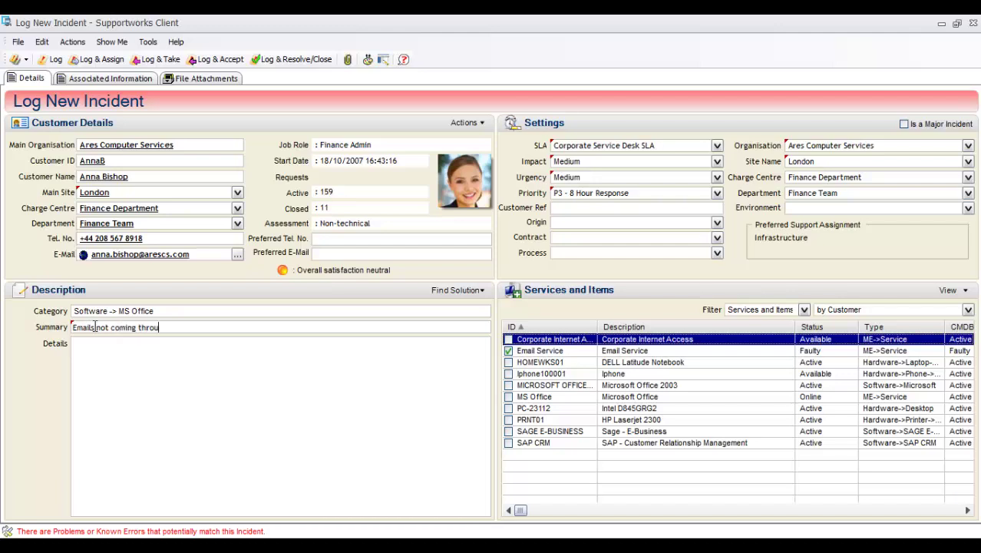
key("Tab")
type("e")
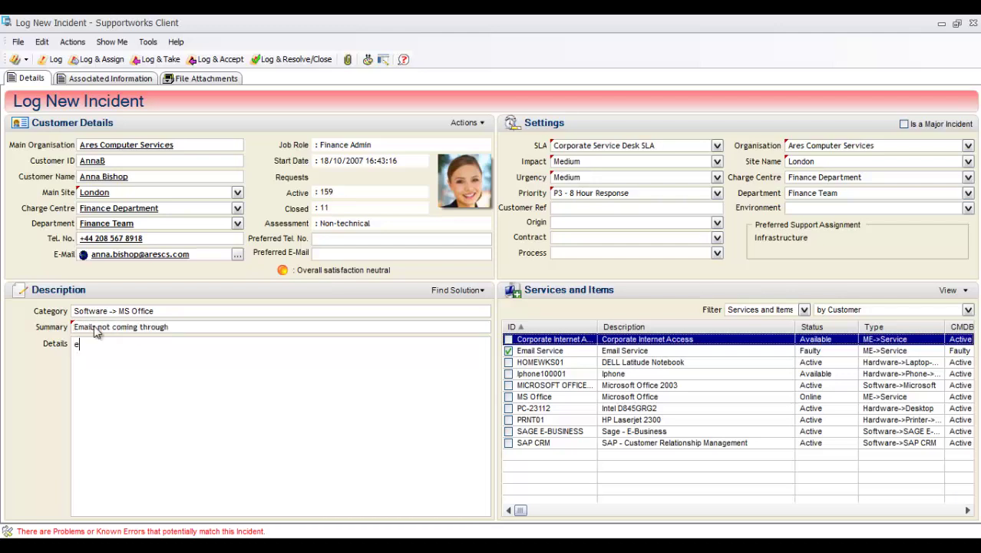
type("mails not being received")
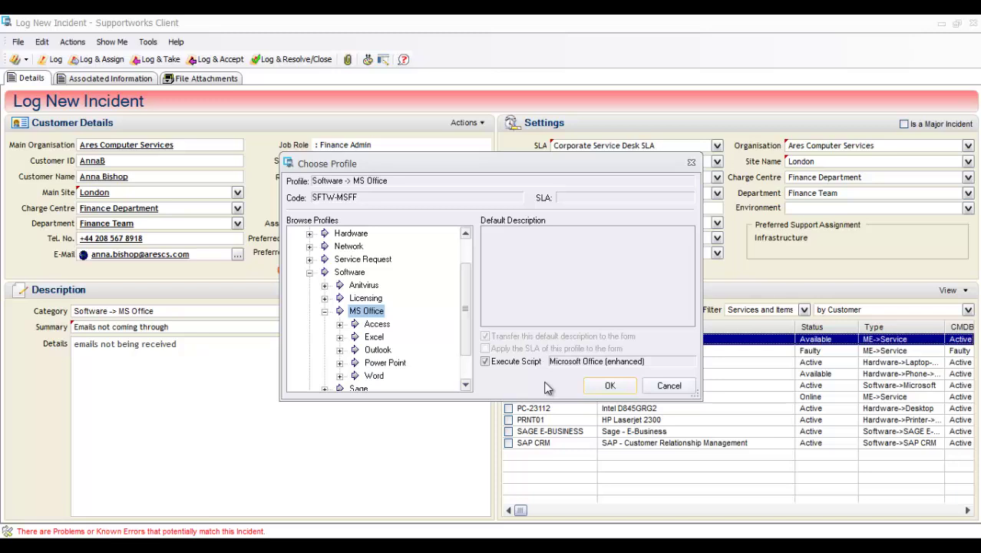
Step: Answer the MS Office profile wizard: Outlook issue, Sending and Receiving Emails problems, PC on the LAN
left_click(618, 384)
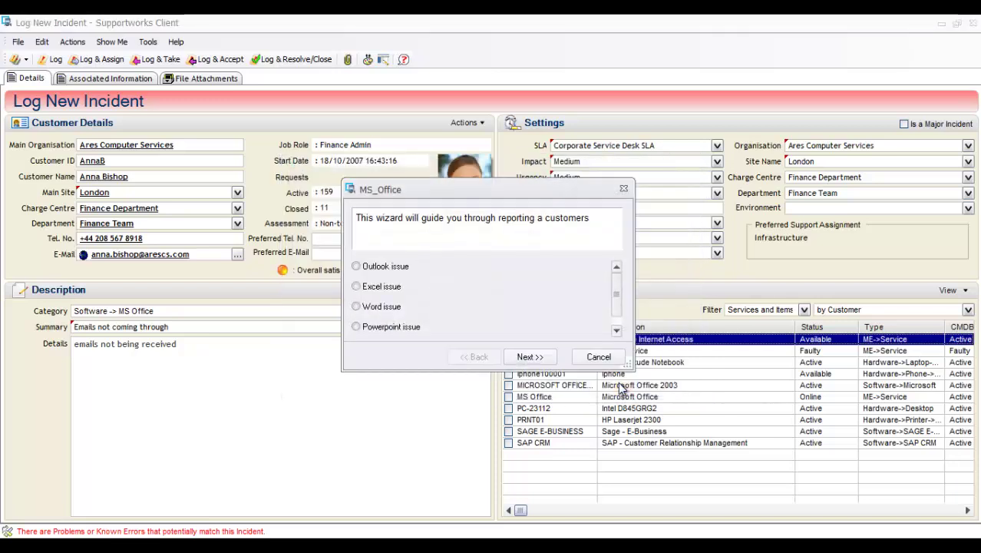
left_click_drag(472, 198, 358, 204)
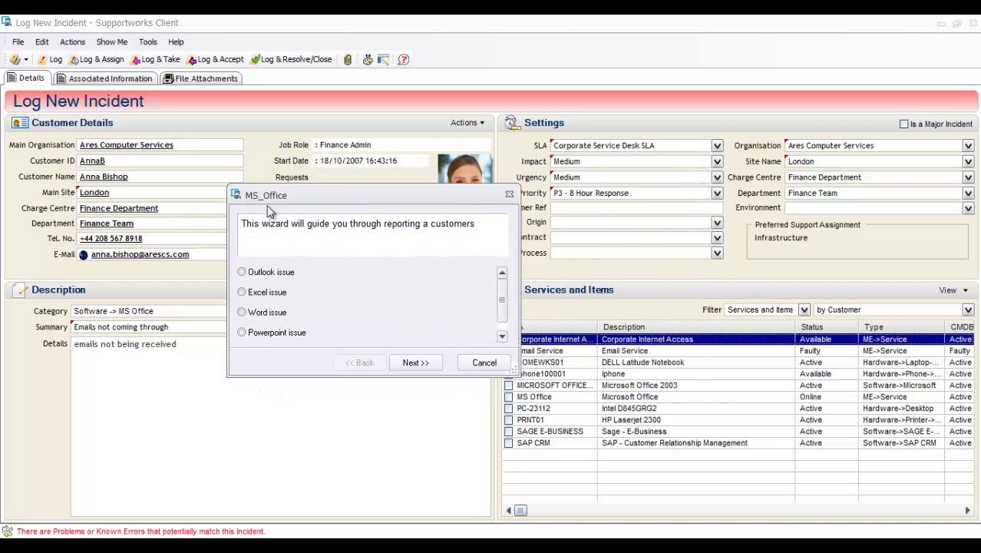
left_click(241, 272)
left_click(421, 365)
left_click(241, 271)
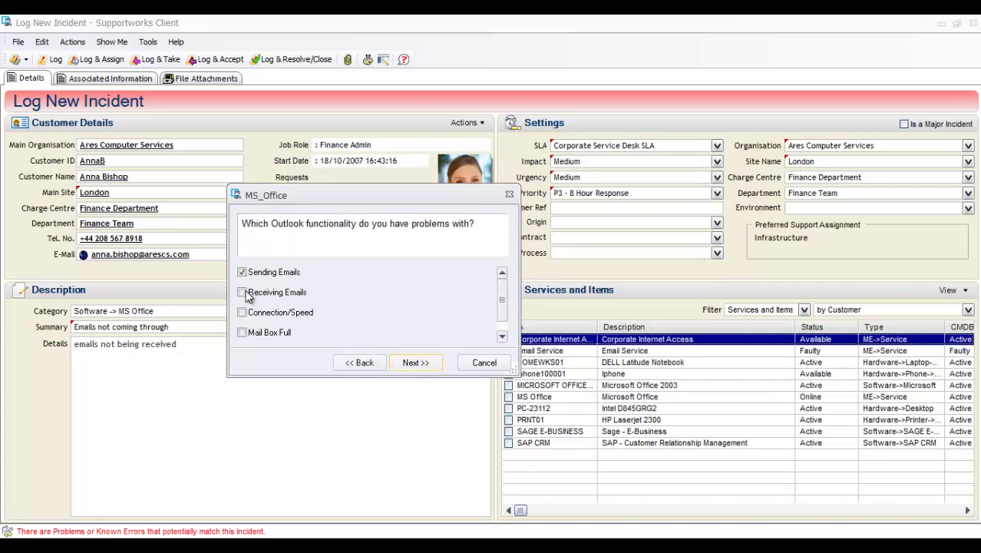
left_click(241, 291)
left_click(415, 363)
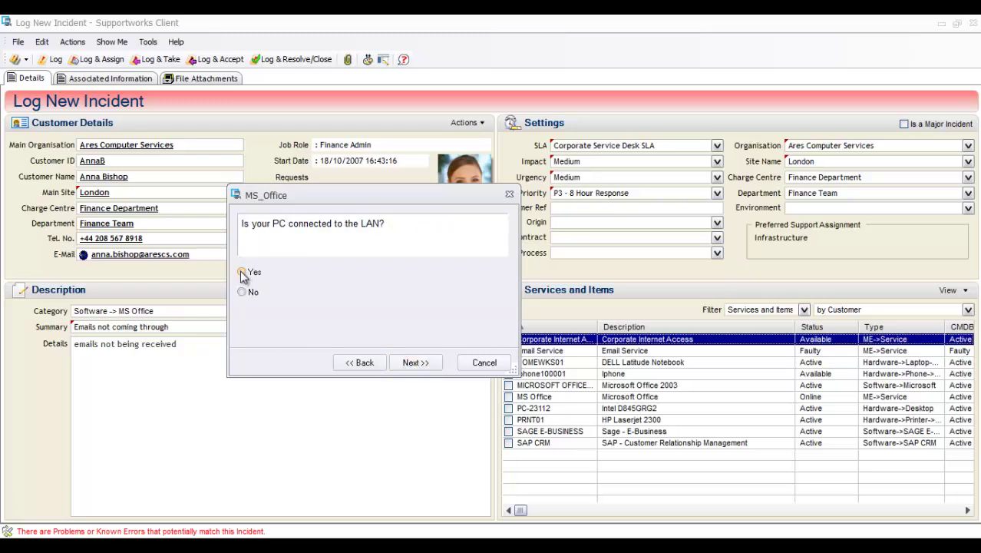
left_click(242, 271)
left_click(418, 366)
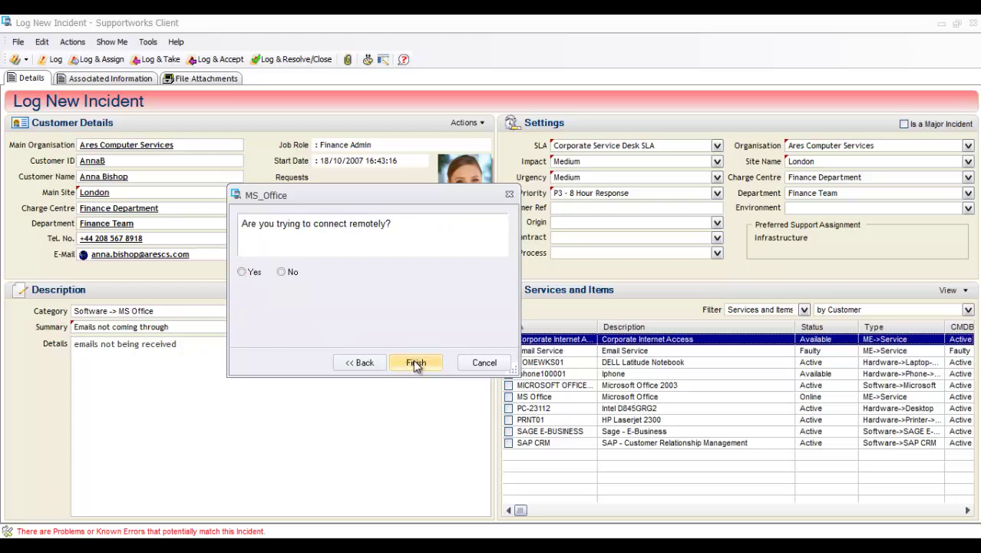
left_click(415, 363)
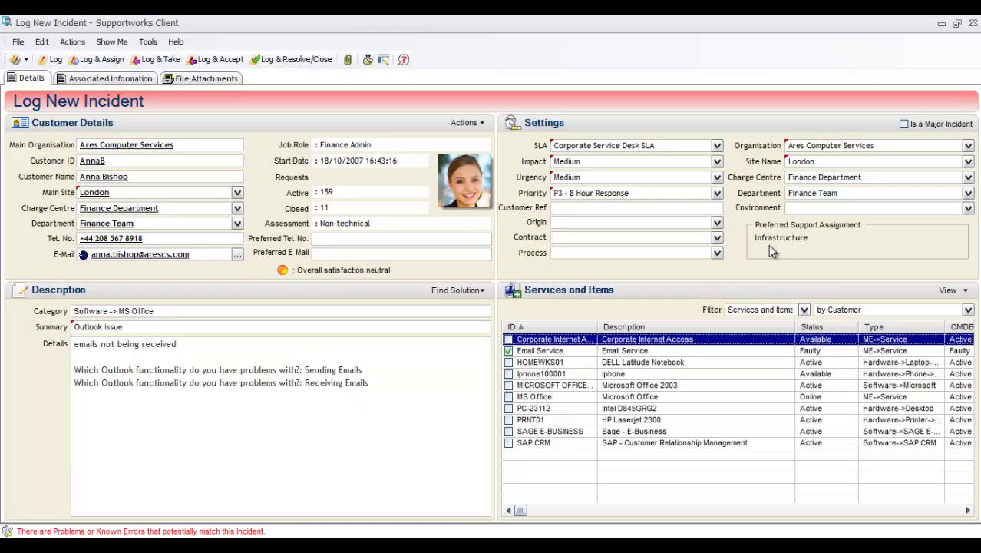
left_click(98, 60)
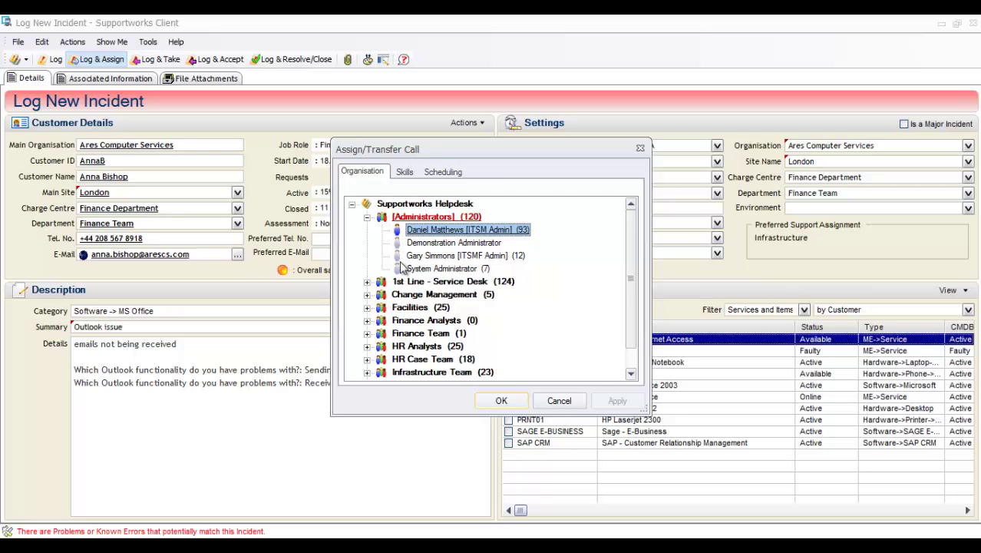
left_click(405, 173)
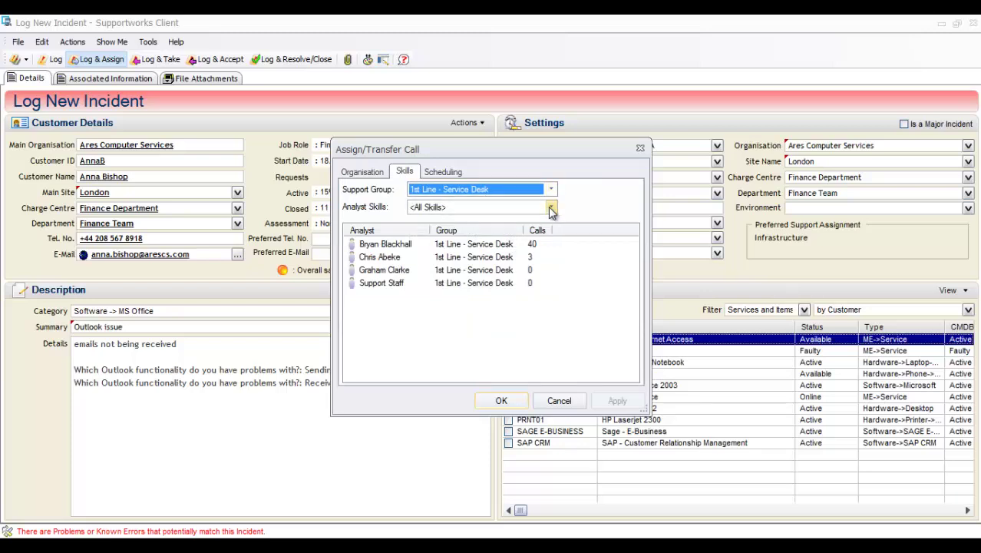
left_click(550, 208)
left_click(551, 210)
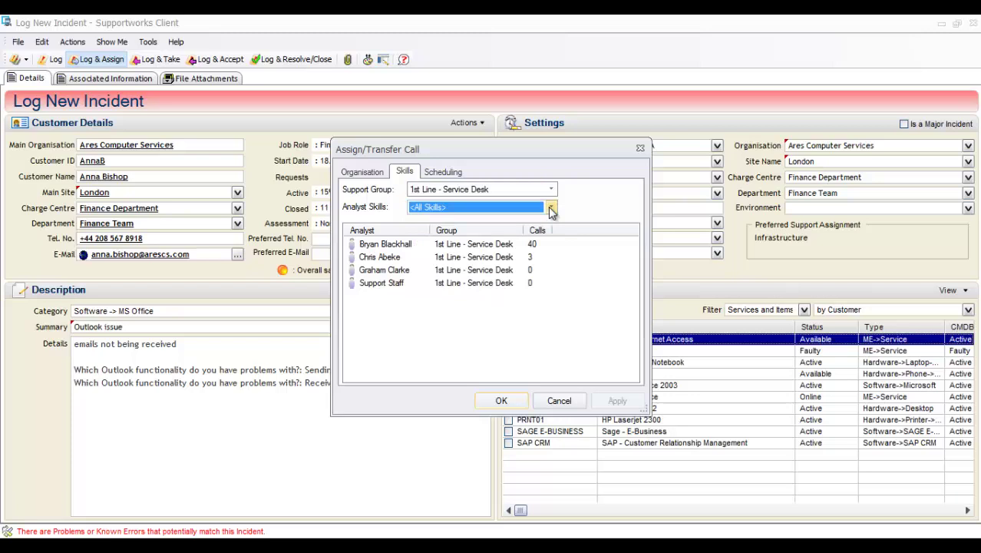
left_click(559, 401)
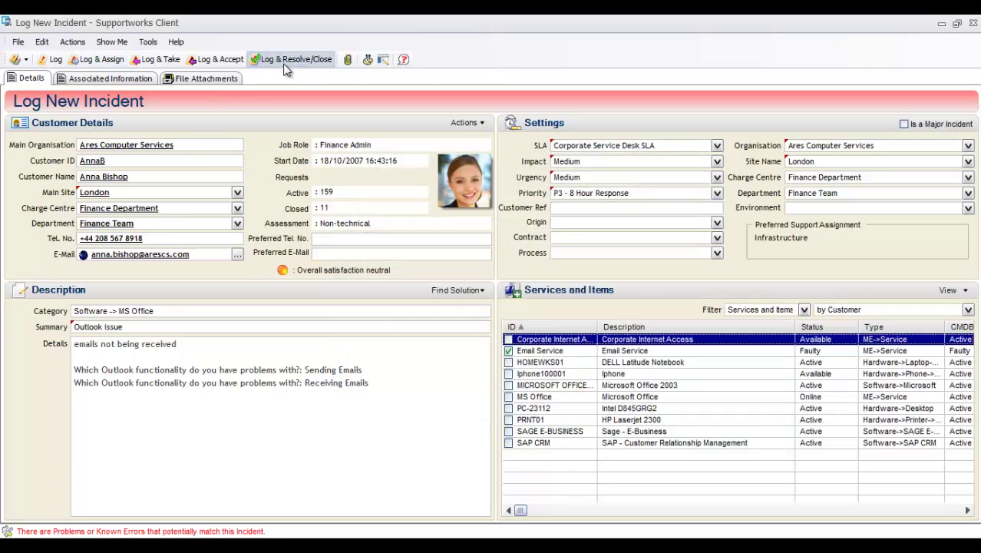
Step: Log and accept the call as IN0001266 and send the customer's confirmation email
left_click(224, 65)
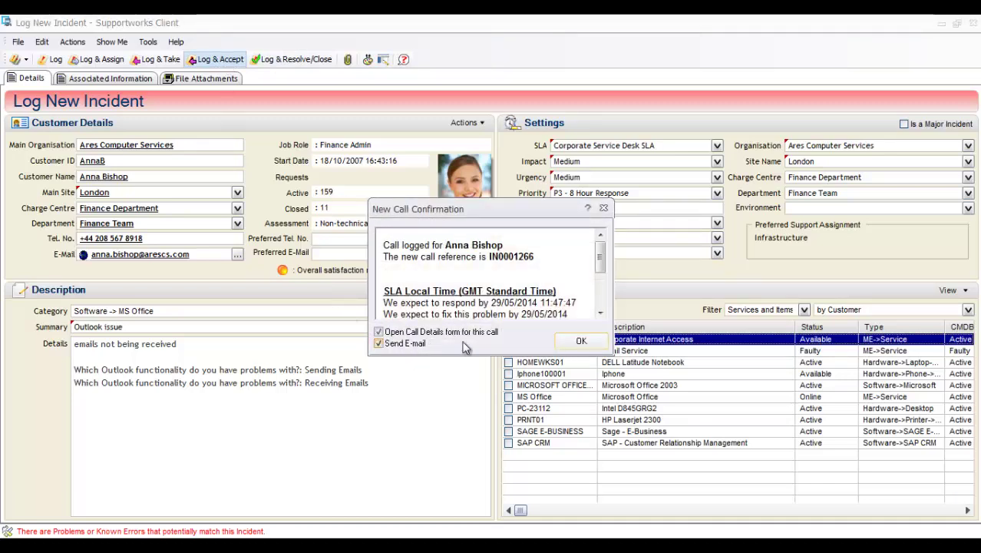
left_click(577, 340)
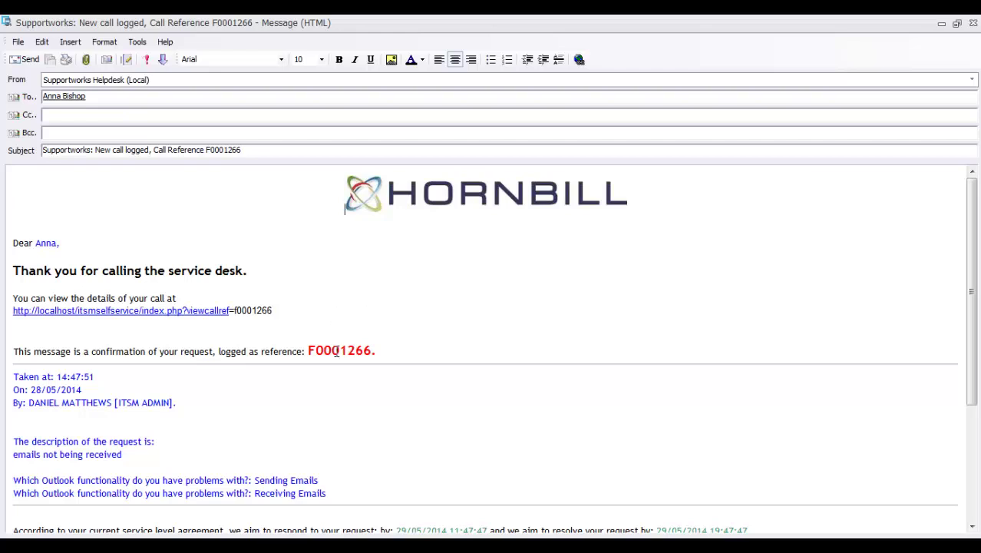
scroll(391, 340, "down", 3)
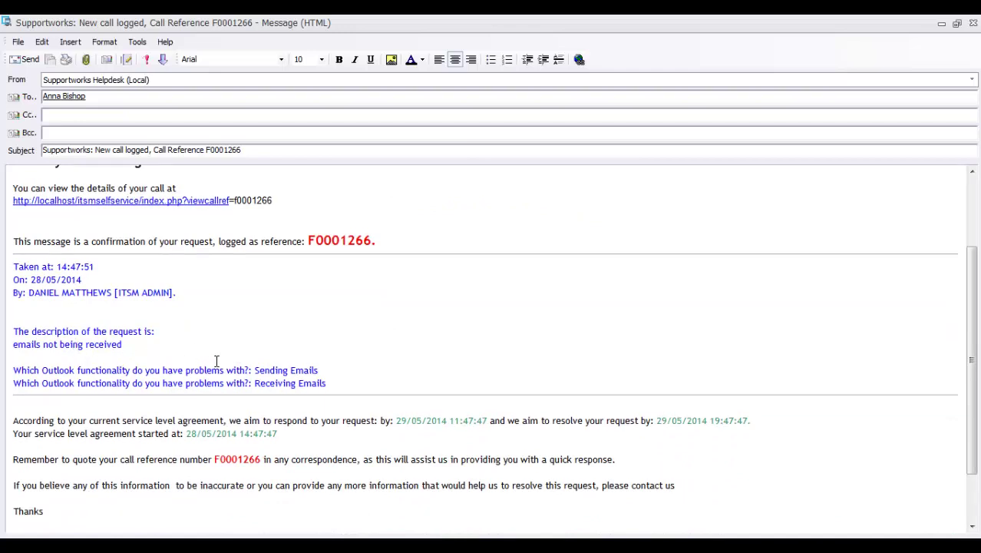
left_click_drag(396, 420, 490, 422)
scroll(444, 380, "down", 2)
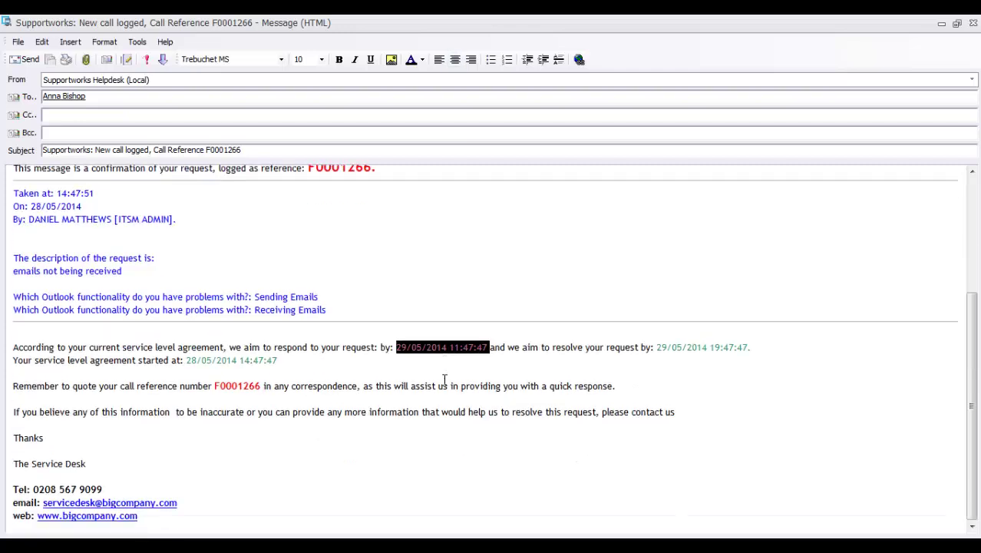
scroll(315, 426, "up", 5)
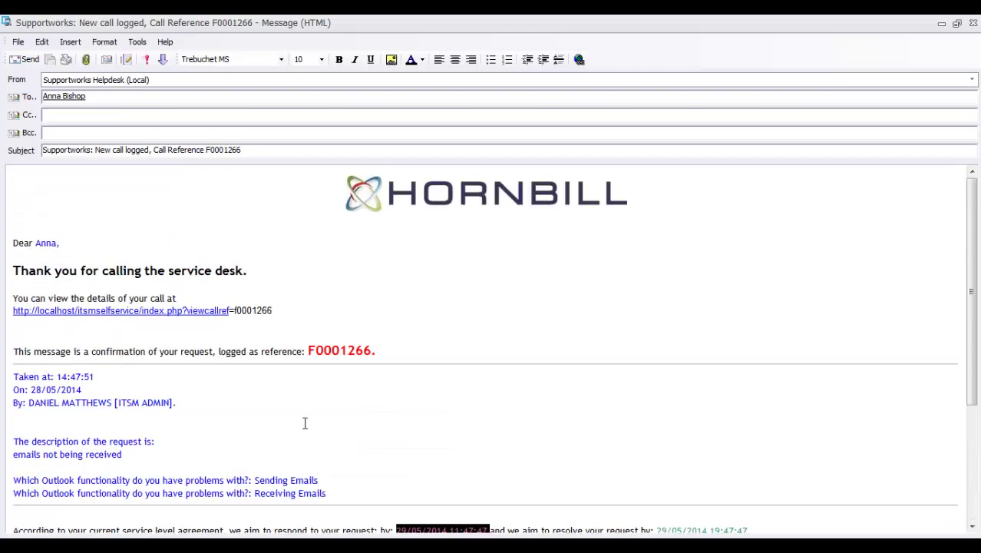
left_click(25, 59)
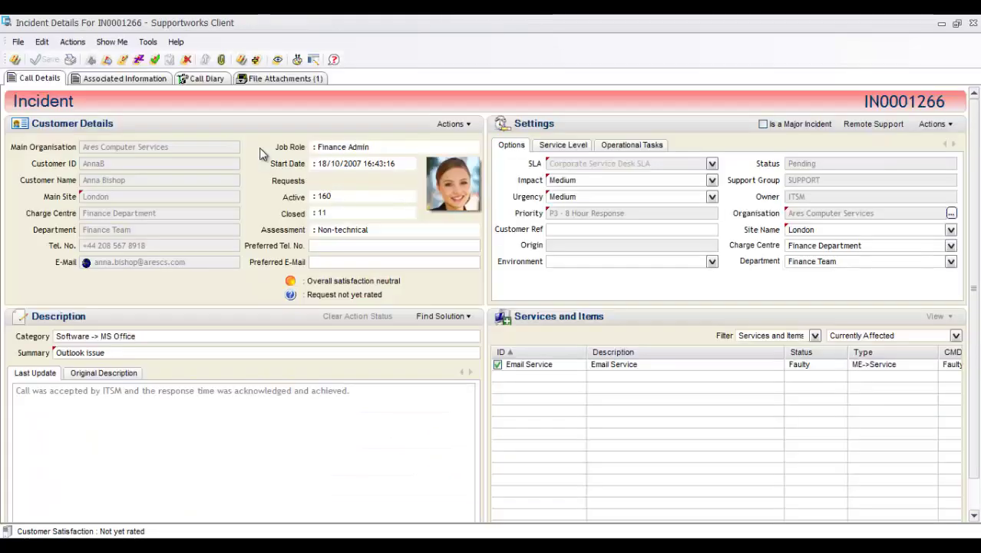
Step: Check IN0001266's file attachments, then return to call details and open the Actions menu
left_click(271, 80)
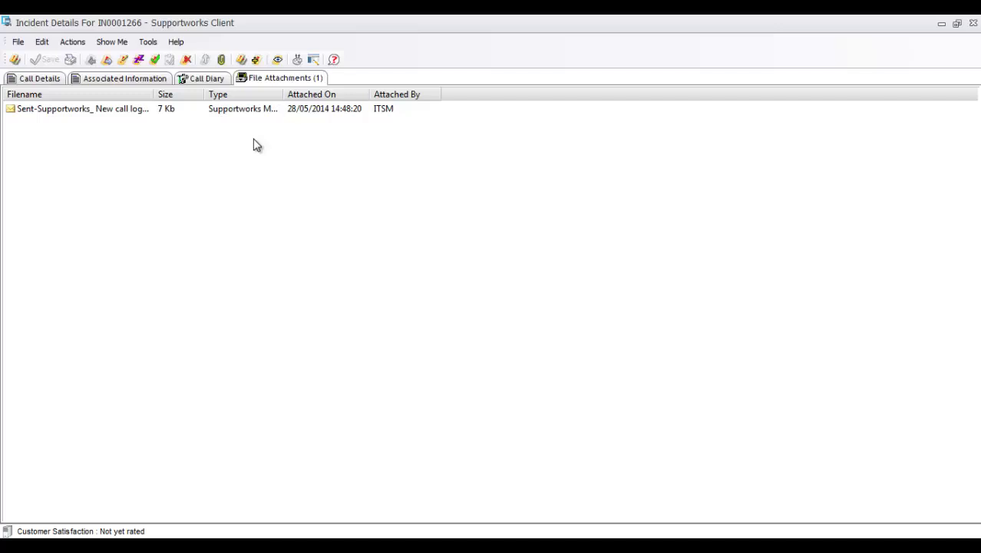
left_click(37, 79)
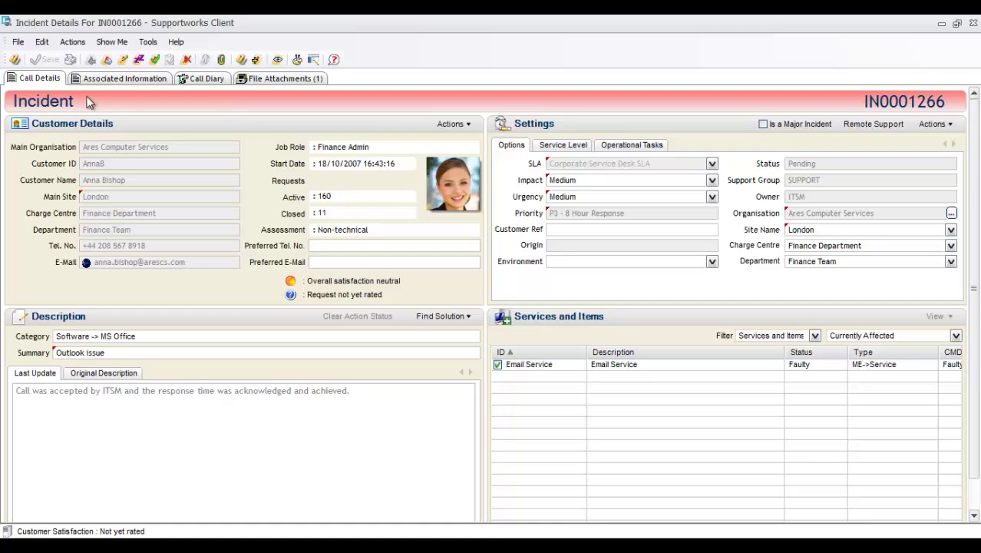
left_click(73, 42)
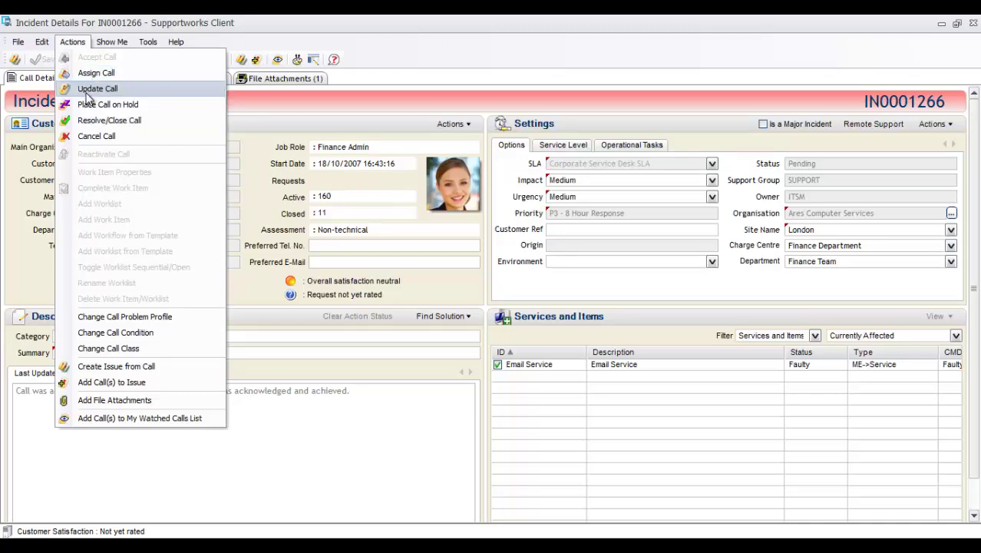
Step: Start a call update with E-mail as action source and customer e-mailing turned off
left_click(90, 88)
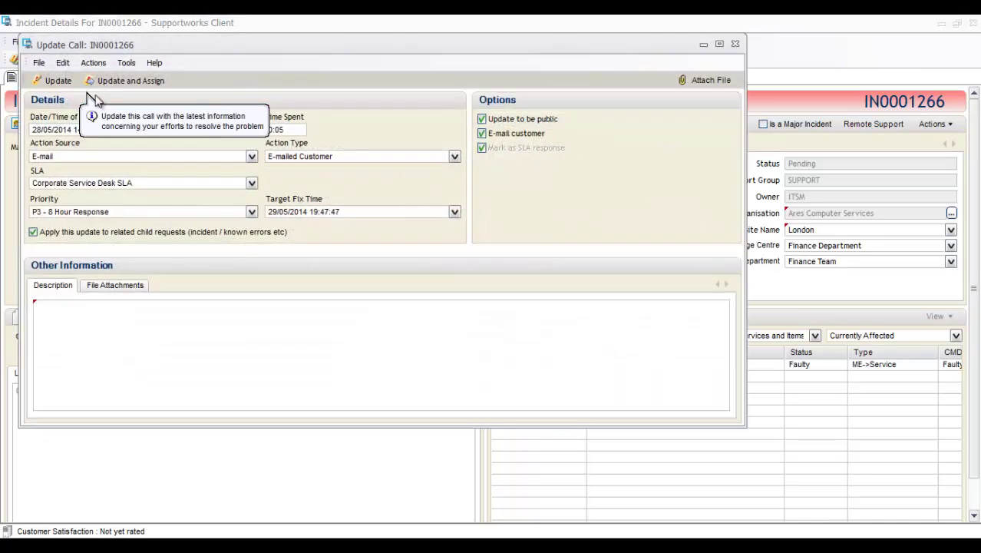
left_click(251, 155)
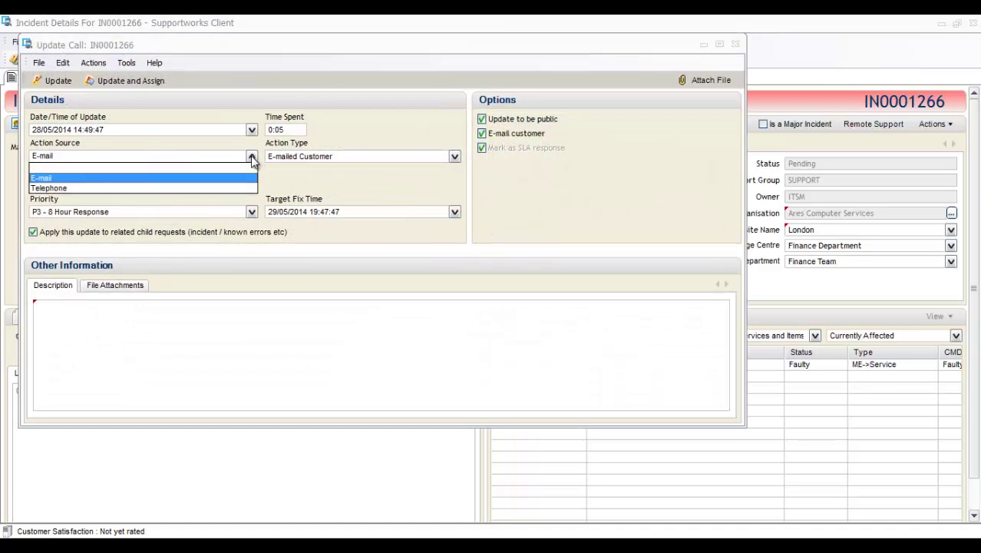
left_click(252, 156)
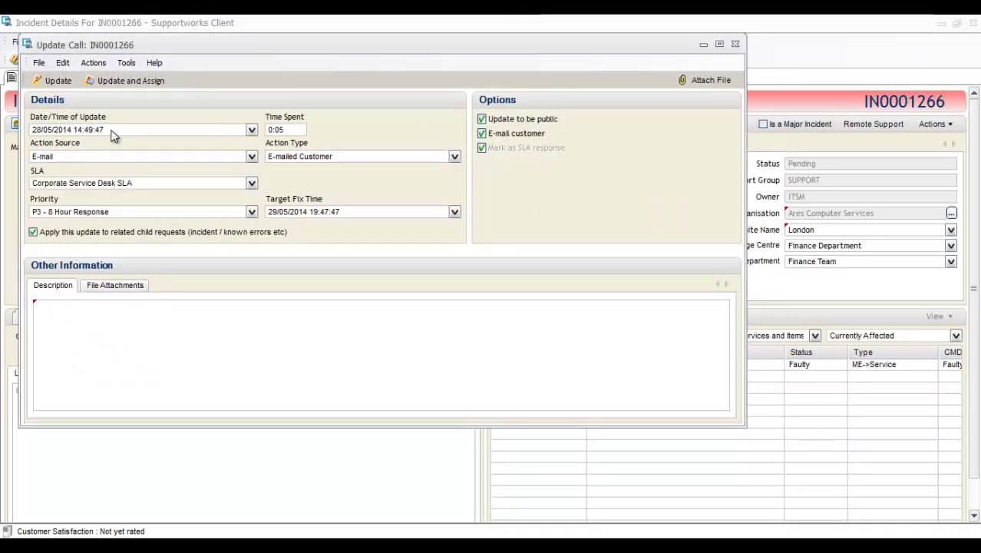
left_click(290, 130)
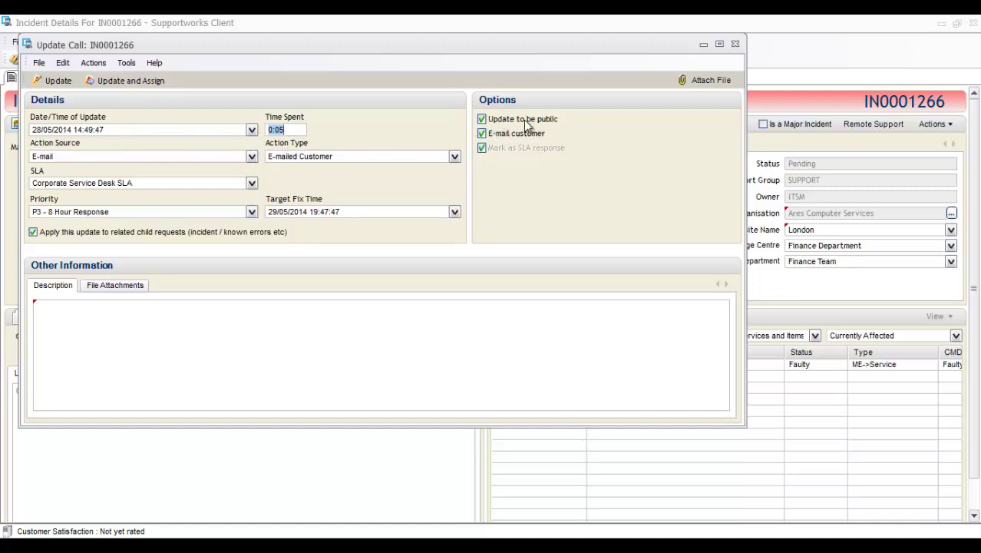
left_click(484, 133)
Step: Paste the MultiClip 'Left VoiceMail' note as the description and submit the update
left_click(61, 316)
right_click(55, 318)
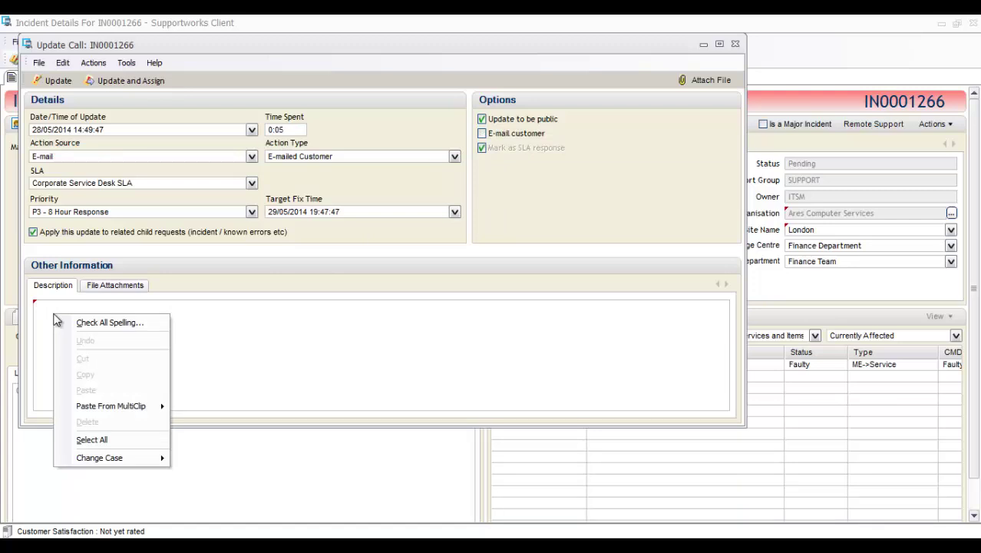
mouse_move(143, 407)
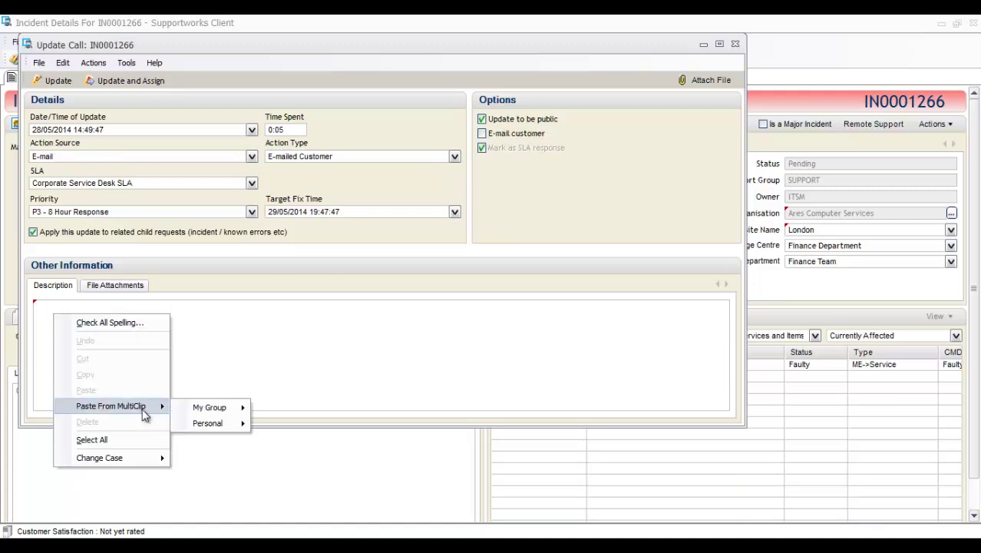
mouse_move(212, 413)
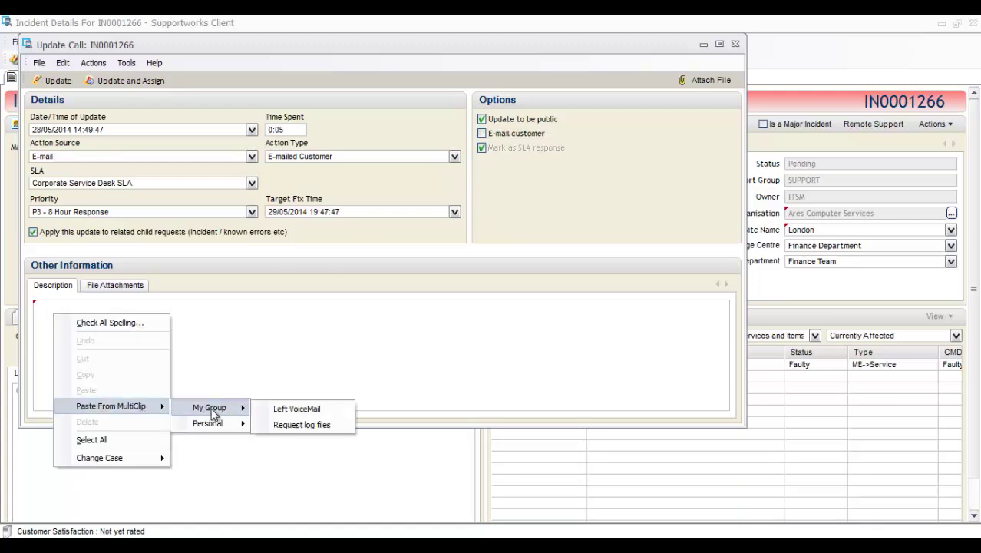
left_click(291, 409)
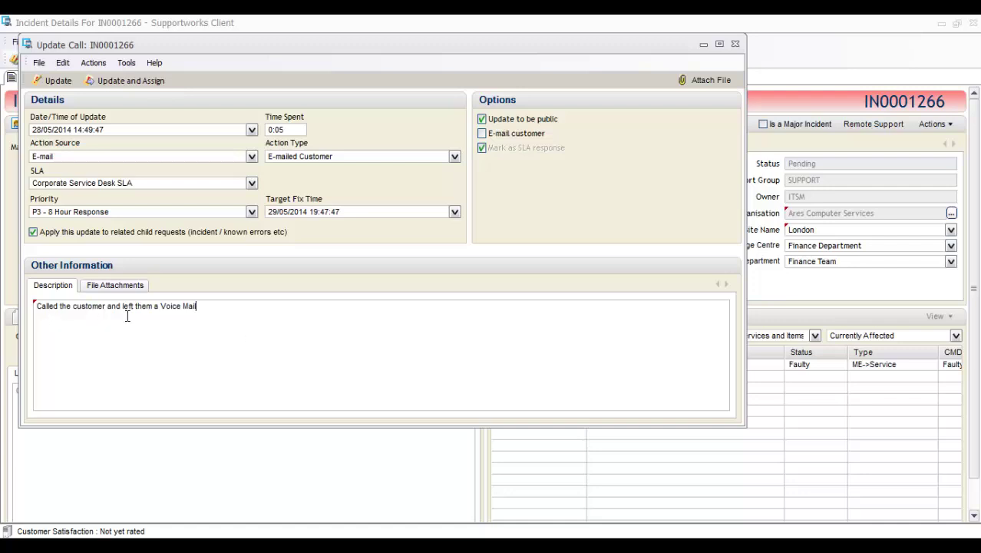
left_click(60, 80)
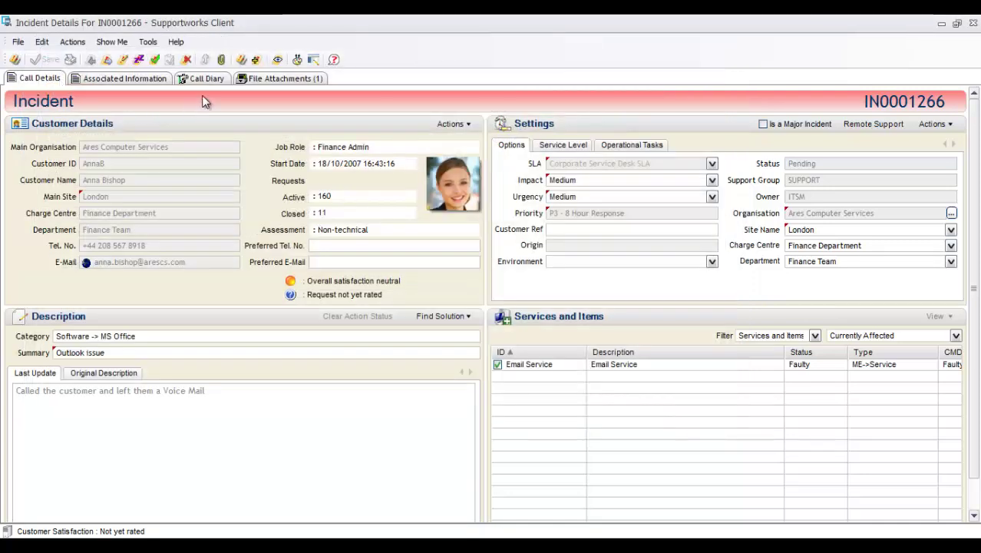
Step: Review IN0001266's call diary, then start a new task from the Operational Tasks tab
left_click(207, 79)
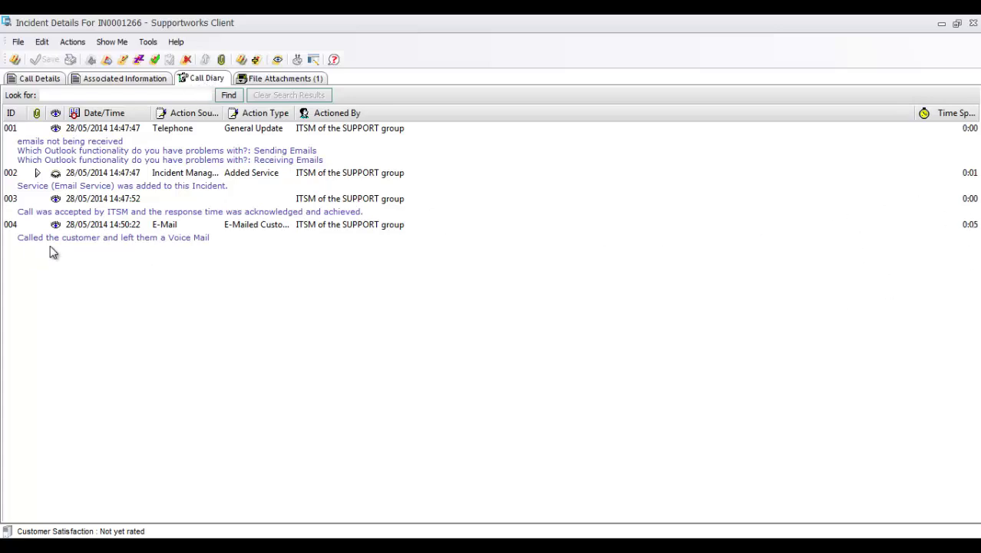
left_click(34, 79)
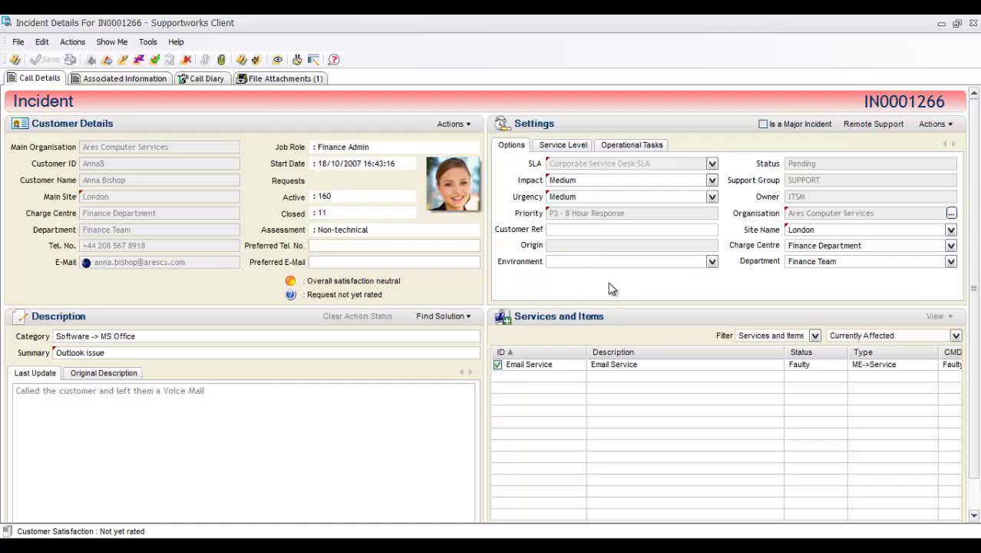
left_click(630, 146)
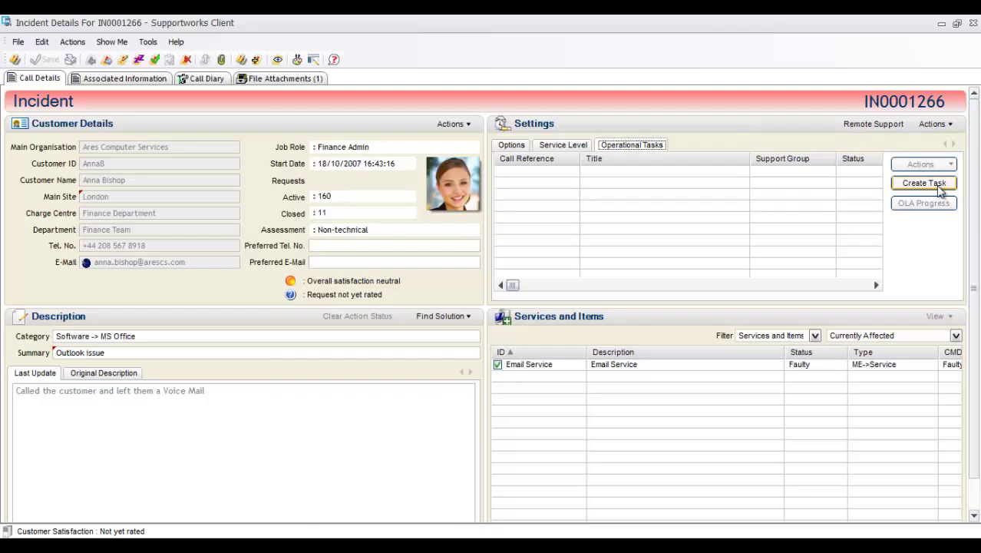
left_click(938, 184)
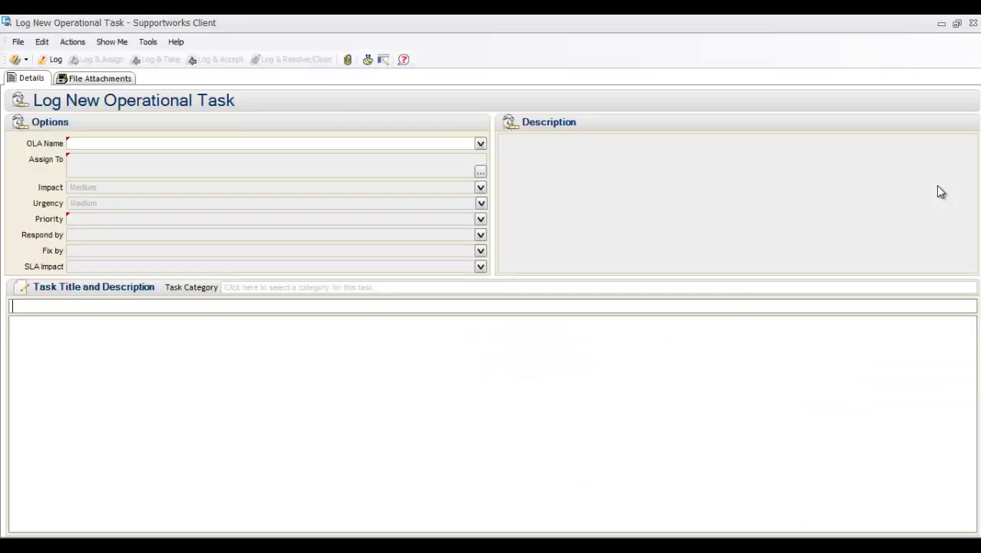
Step: Assign the new task to the Development OLA, acknowledging the resolution date warning
left_click(481, 144)
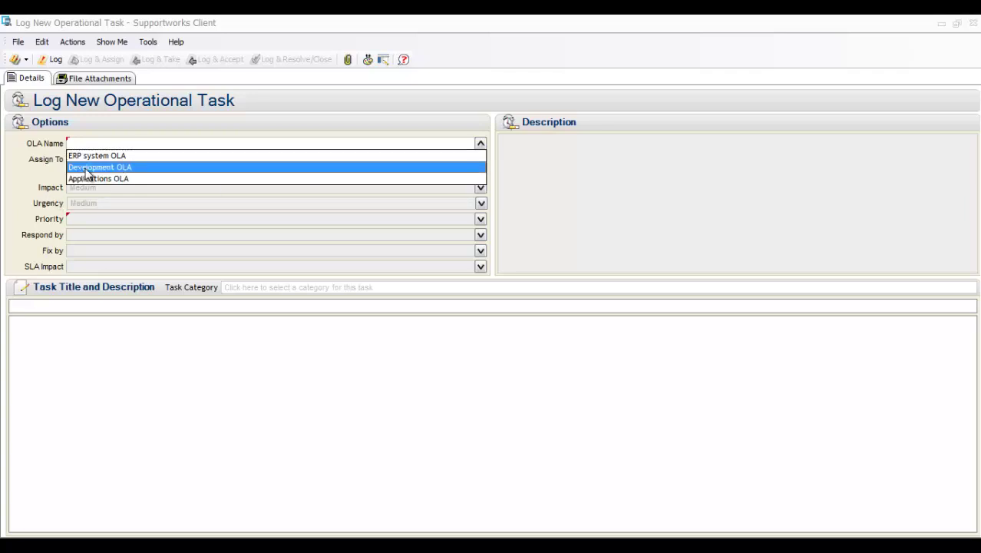
left_click(86, 167)
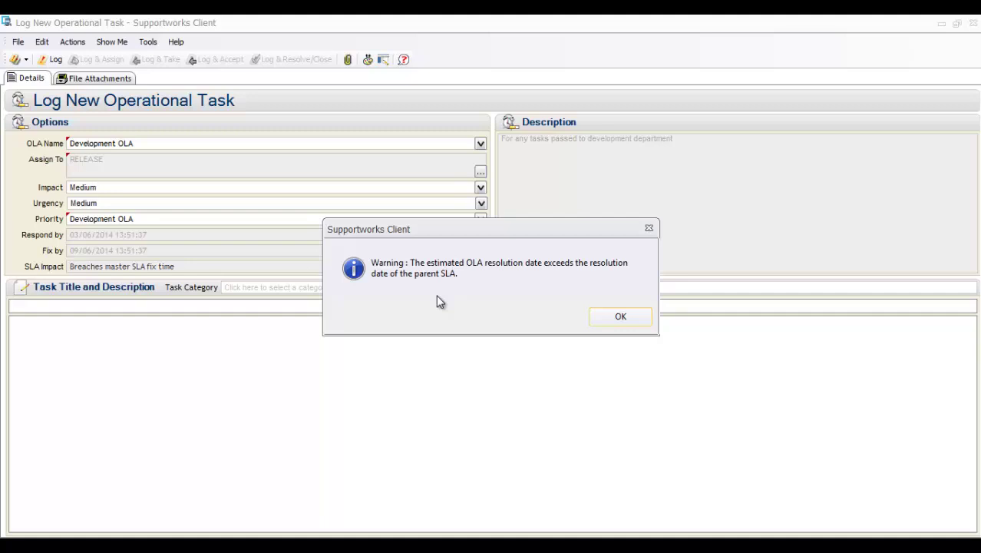
left_click(618, 317)
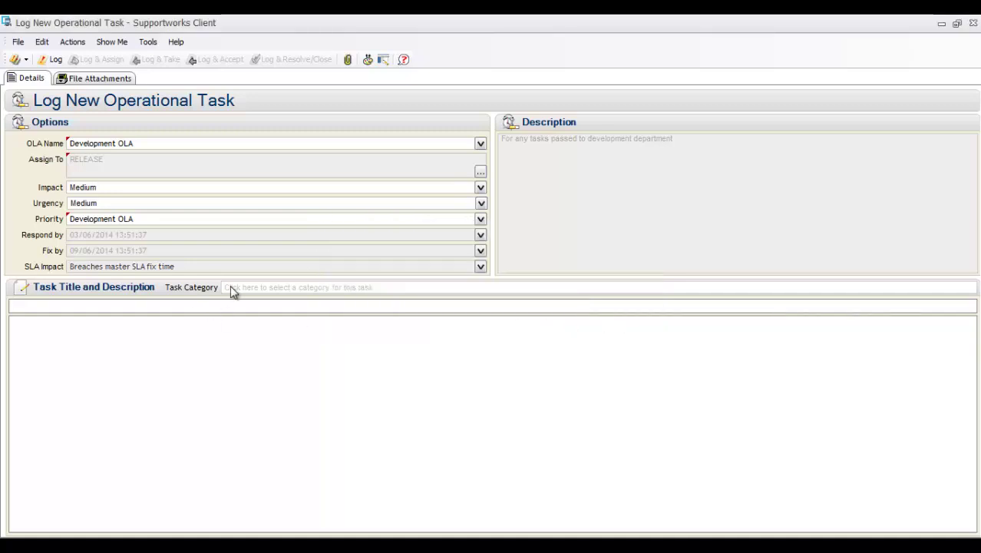
Step: Title the task 'Look into issue' and log it
left_click(56, 307)
type("Lo")
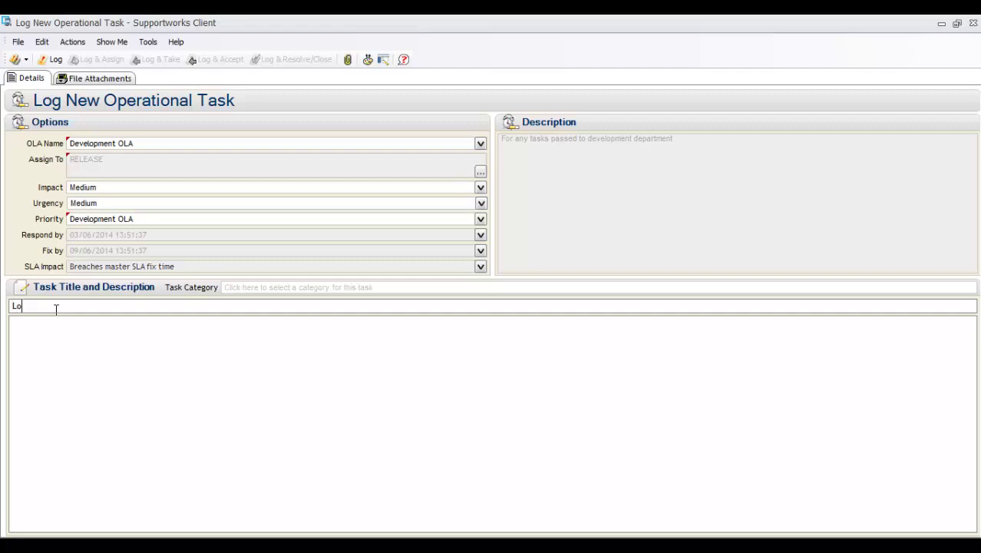
key("BackSpace")
type("ok")
key("BackSpace")
type("ok into issue")
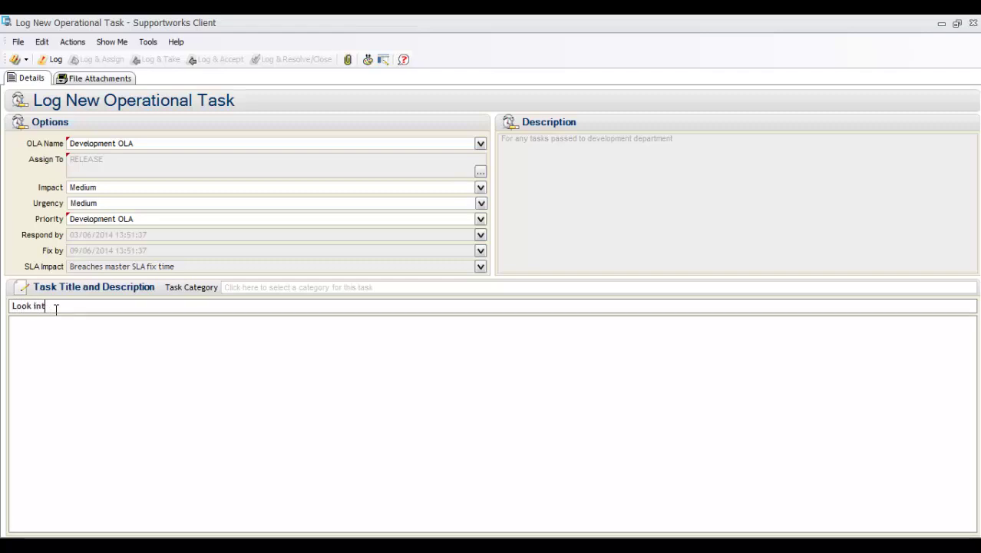
left_click(52, 365)
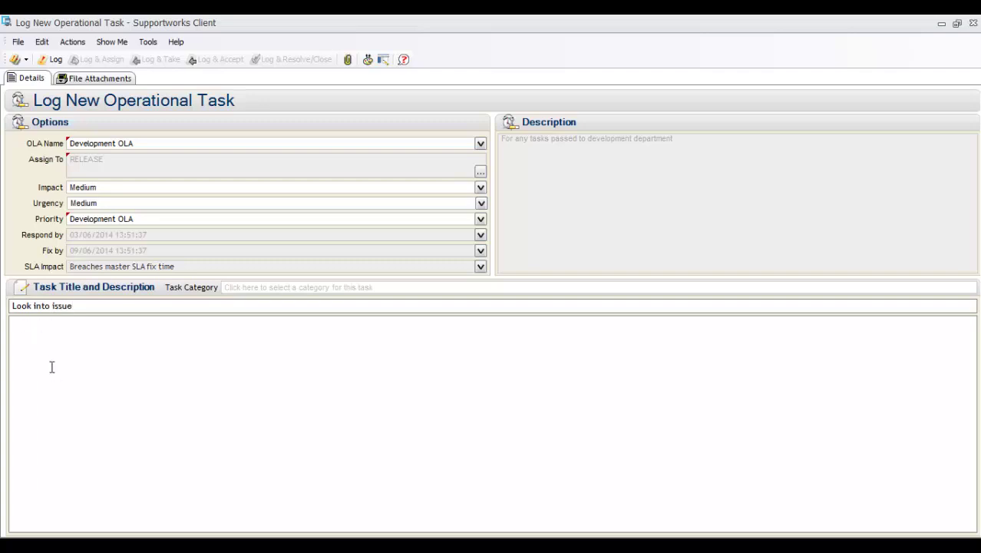
left_click(54, 60)
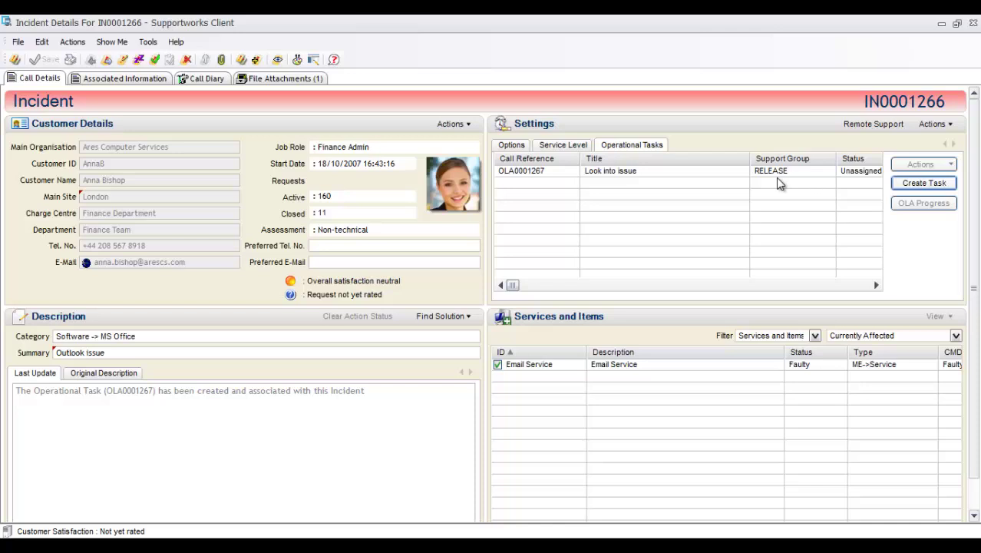
Step: Scroll through OLA0001267's task columns, then minimize the incident window to reach All Open Calls
left_click_drag(513, 284, 795, 303)
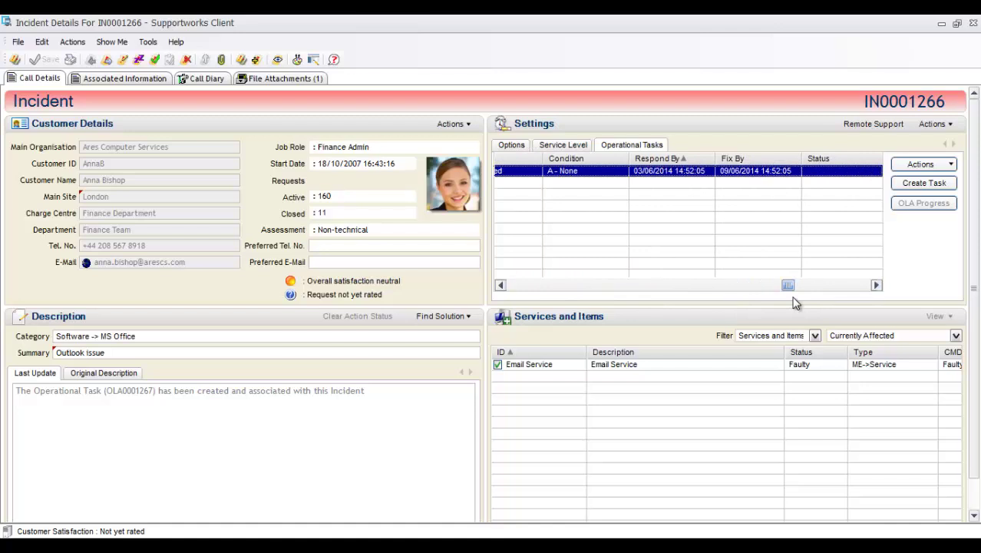
left_click_drag(795, 302, 504, 303)
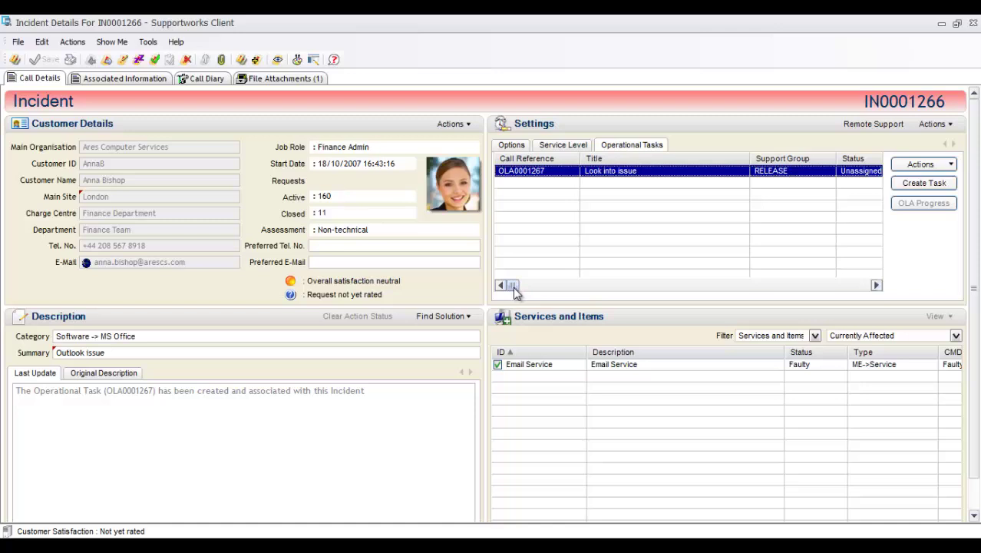
left_click(940, 24)
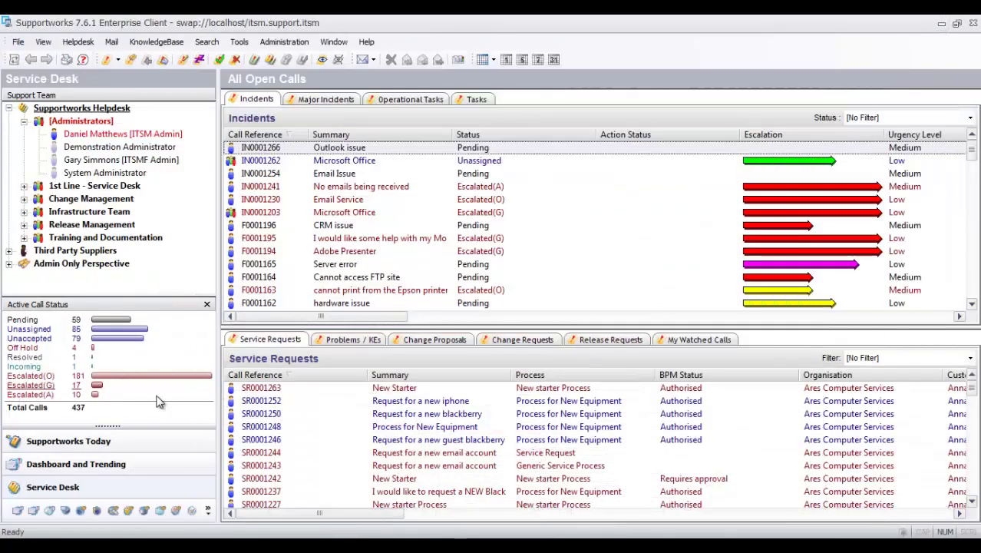
Step: Go to the Helpdesk Inbox and open the 'Please can you fix this spreadsheet?' email
left_click_drag(107, 425, 102, 209)
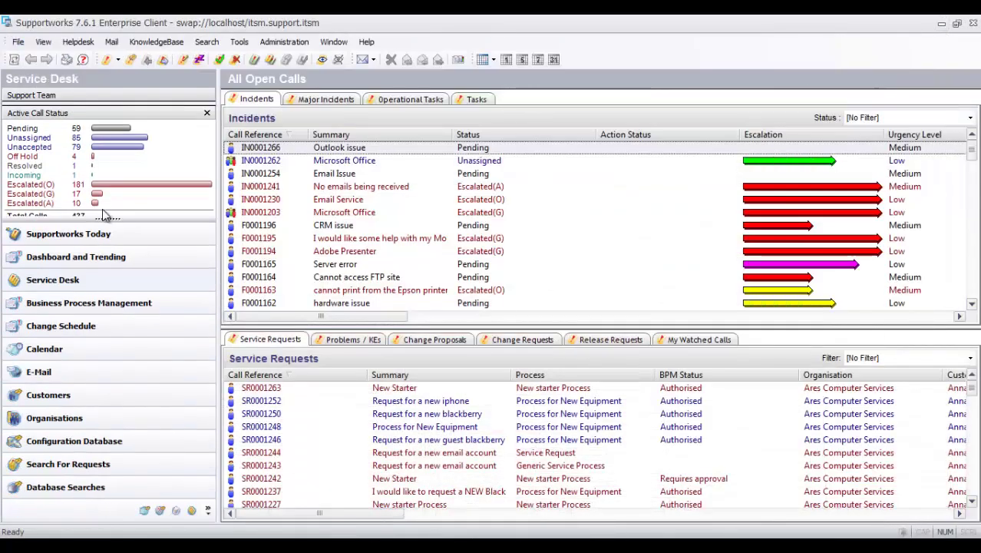
left_click(48, 236)
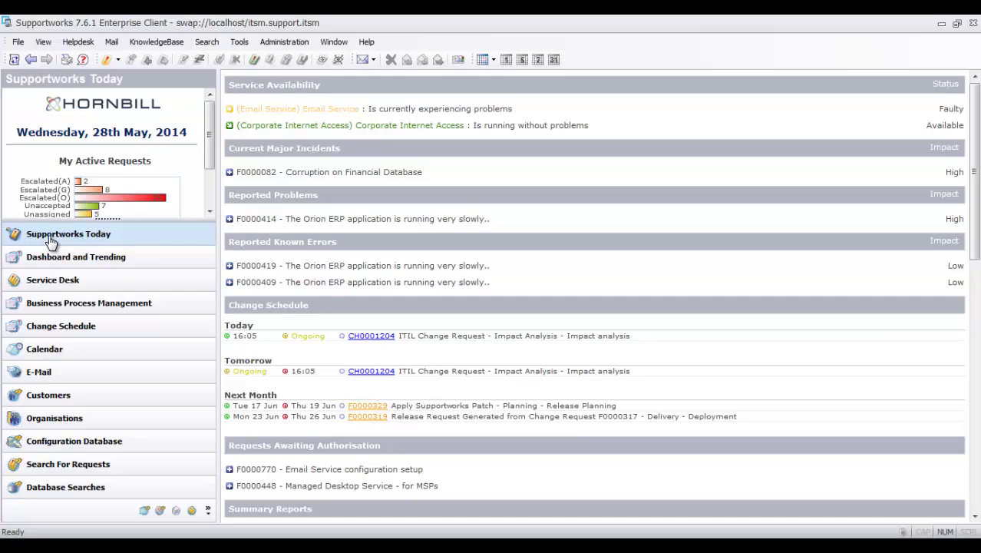
left_click(39, 375)
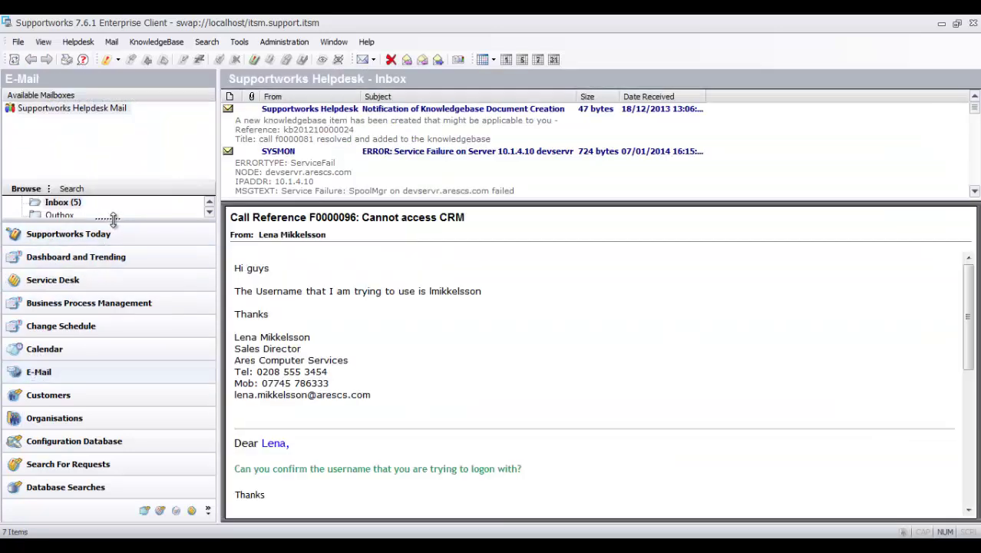
left_click_drag(115, 218, 112, 400)
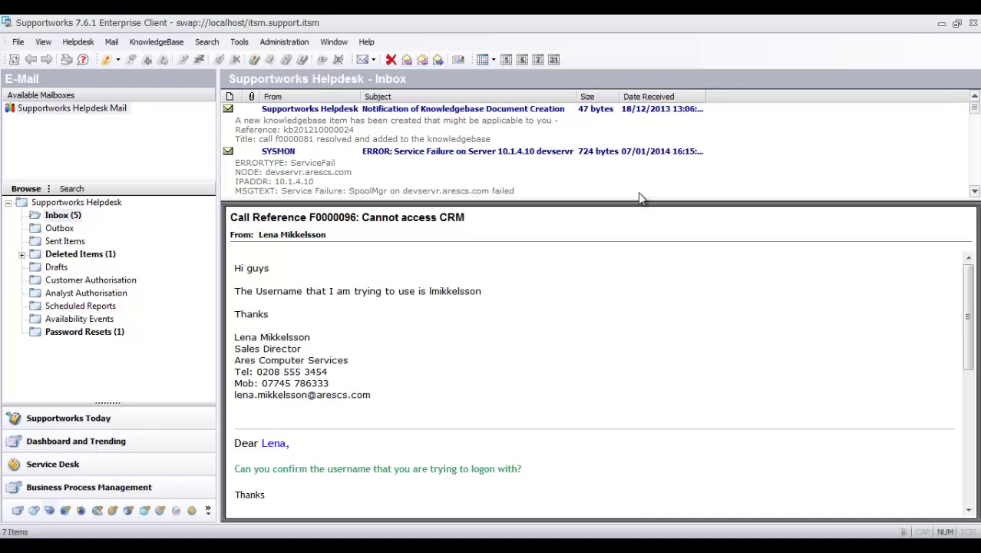
left_click_drag(631, 199, 661, 389)
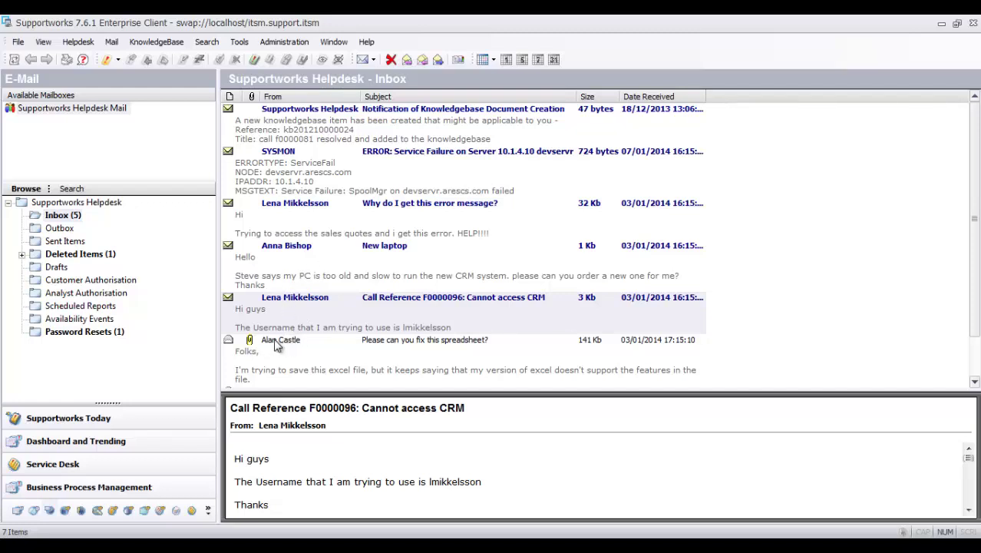
double_click(282, 346)
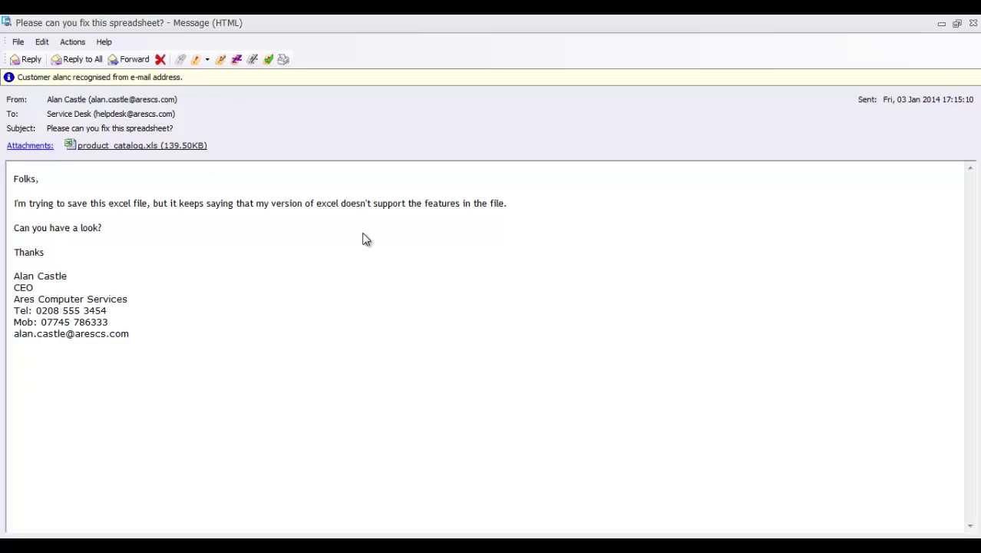
Step: Log the email as a new incident, acknowledging the VIP warning
left_click(197, 61)
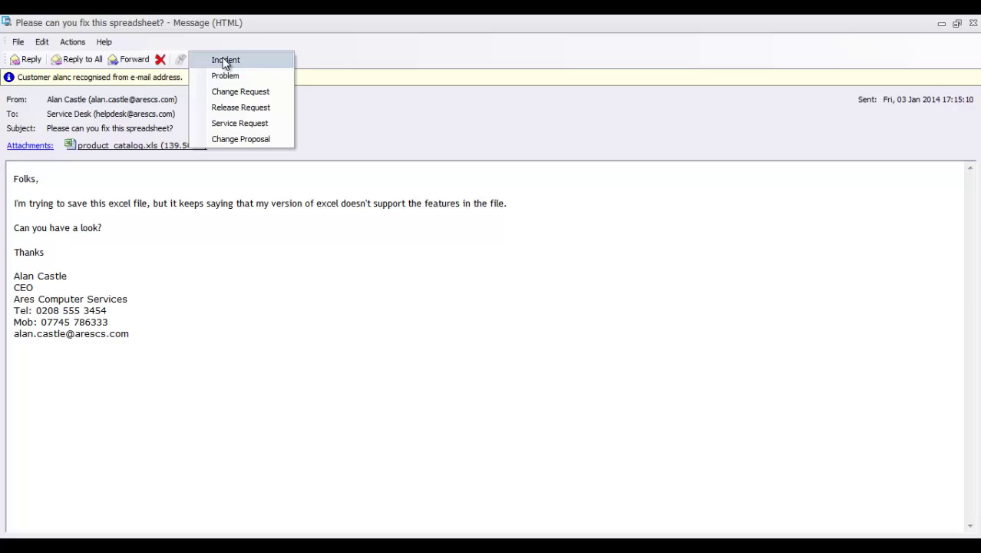
left_click(225, 60)
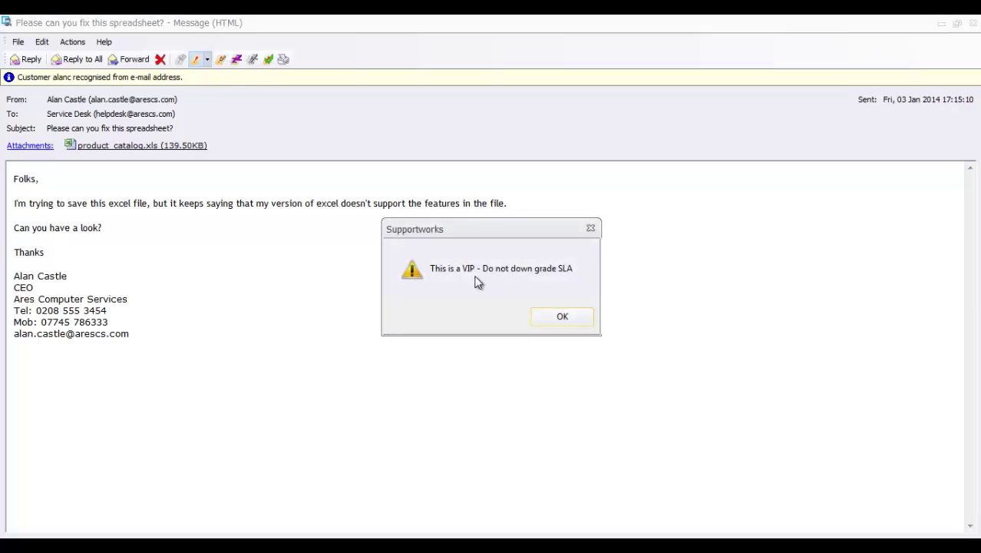
left_click(549, 319)
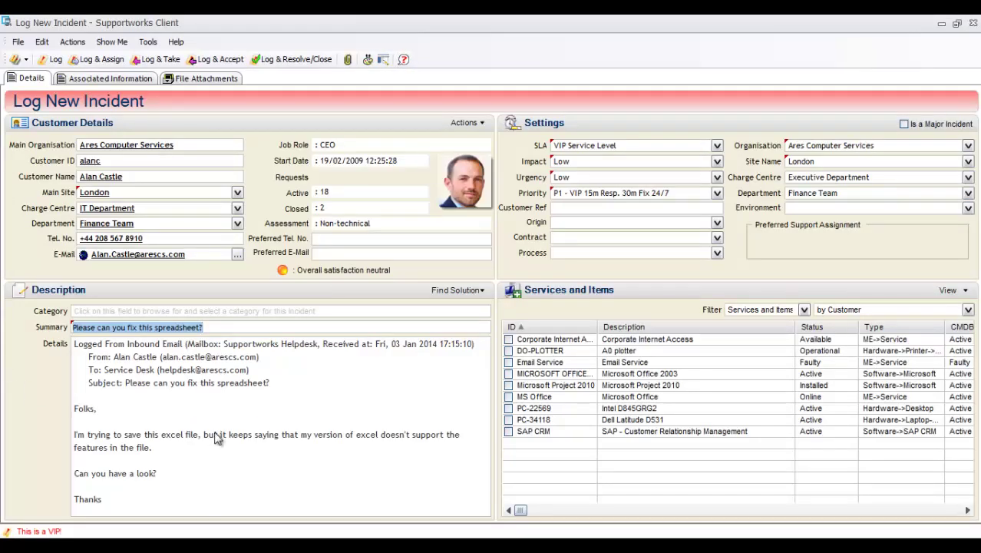
Step: Review the new incident's file attachments, close the email, and bring incident IN0001266 forward
left_click(204, 80)
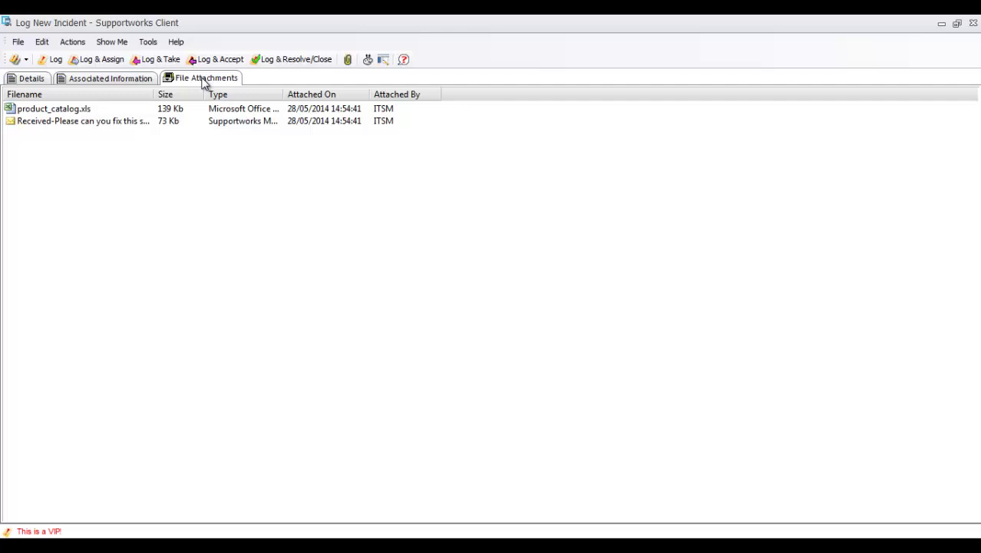
left_click(25, 80)
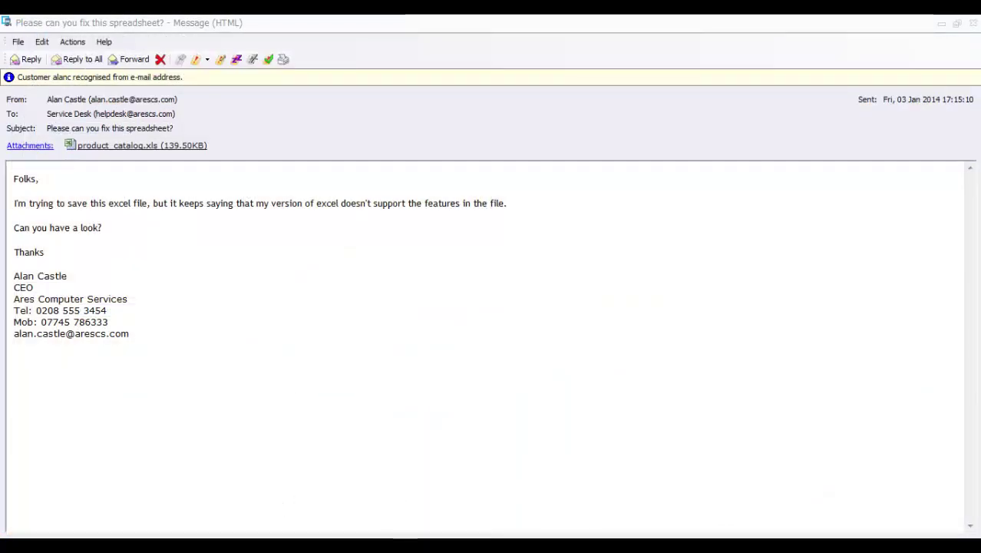
left_click(975, 21)
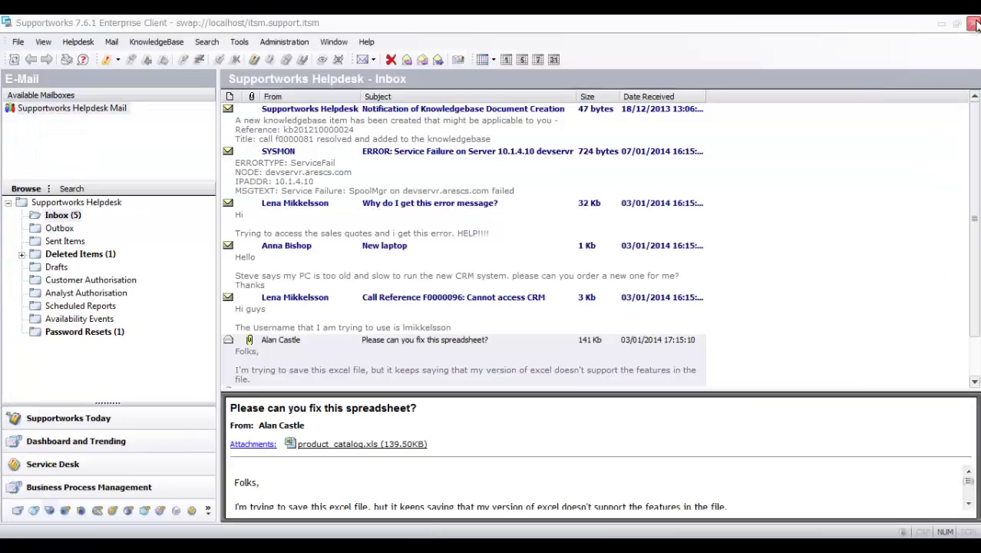
left_click(449, 474)
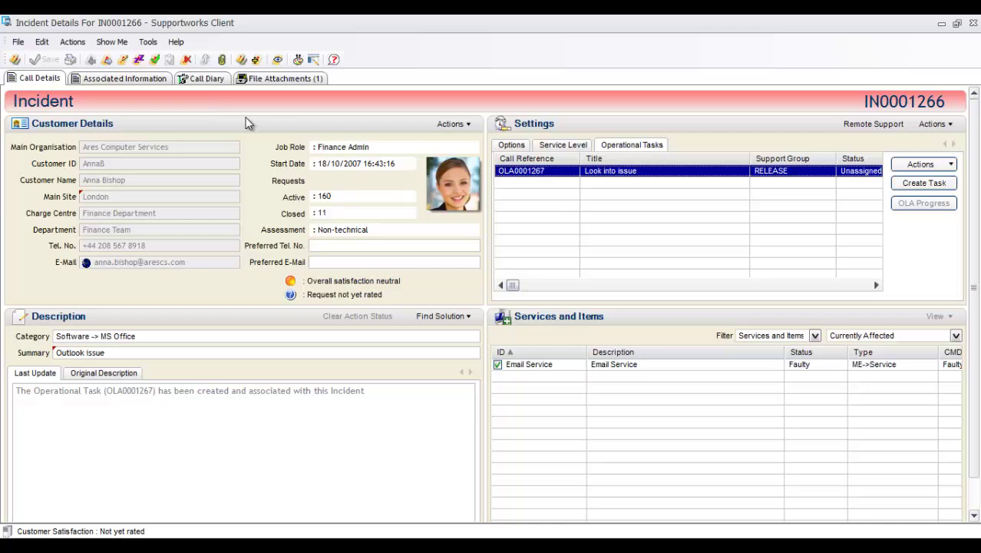
Step: Raise a new problem from IN0001266, then view its associated incidents and CIs Causing Problem tab
left_click(940, 127)
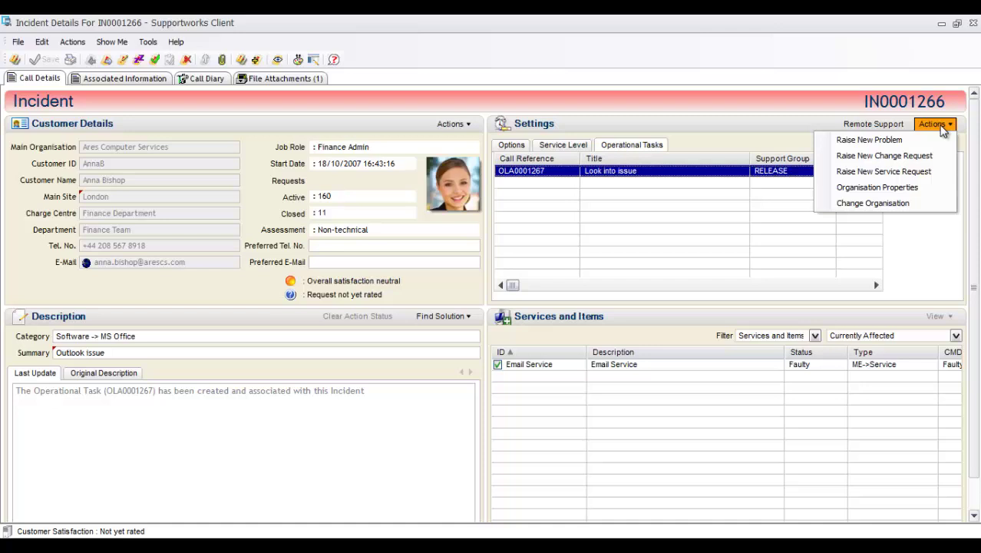
left_click(887, 140)
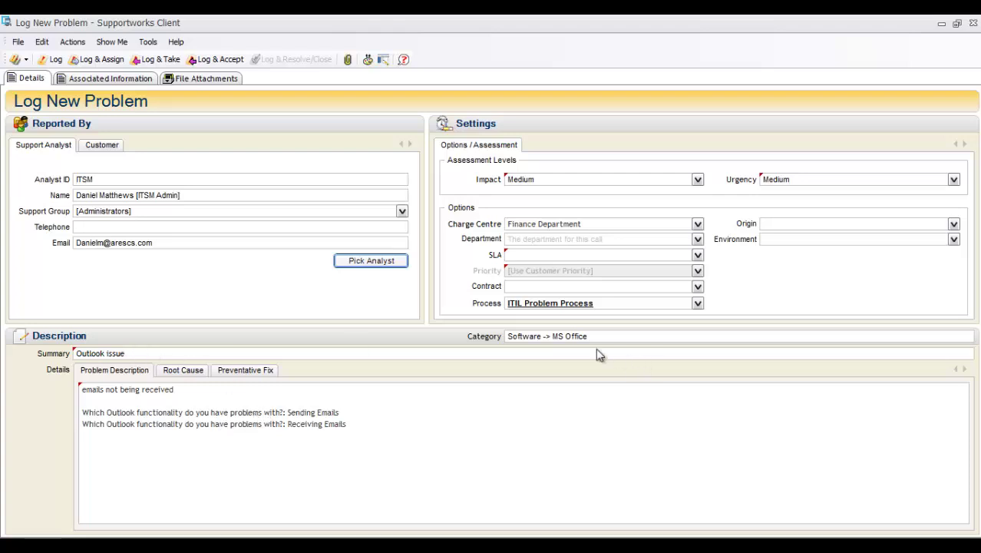
left_click(75, 81)
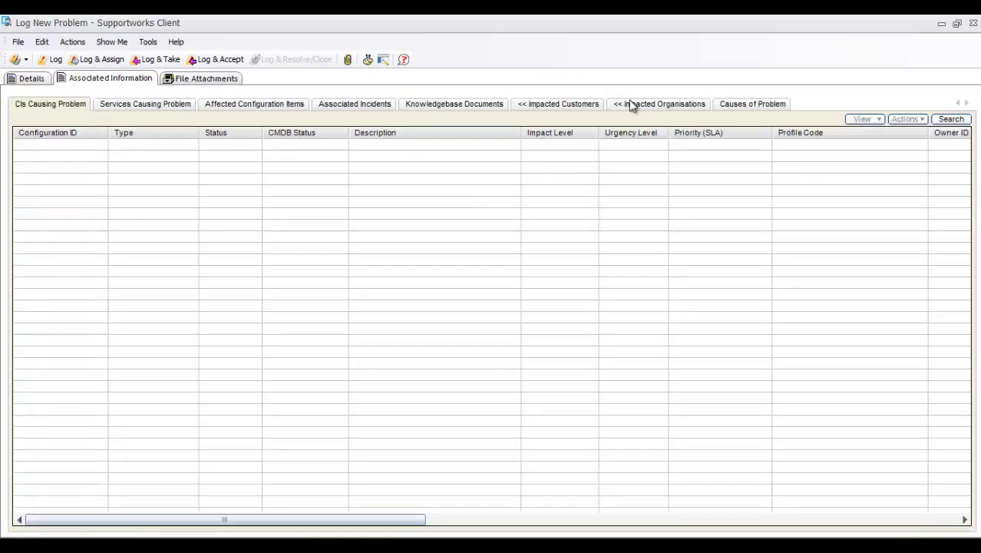
left_click(356, 106)
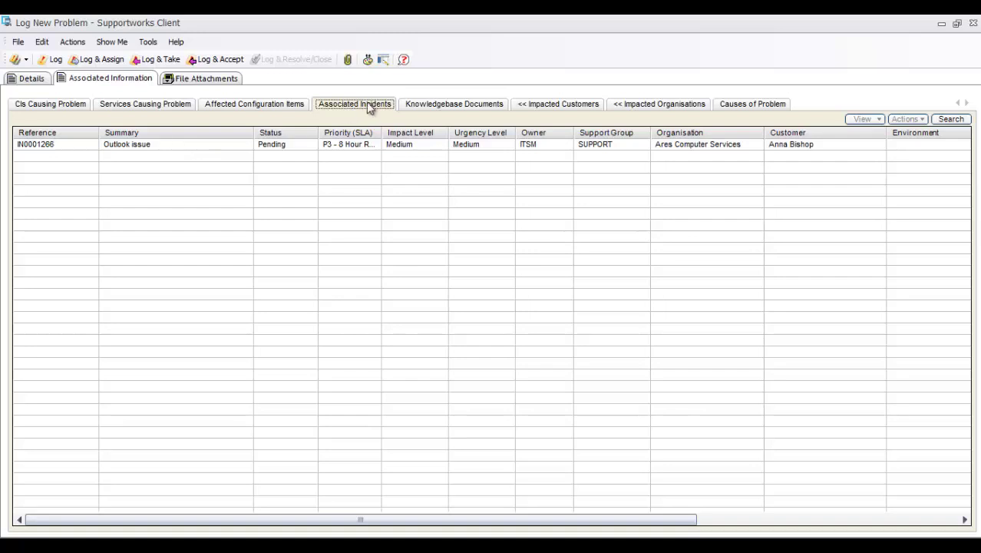
left_click(21, 83)
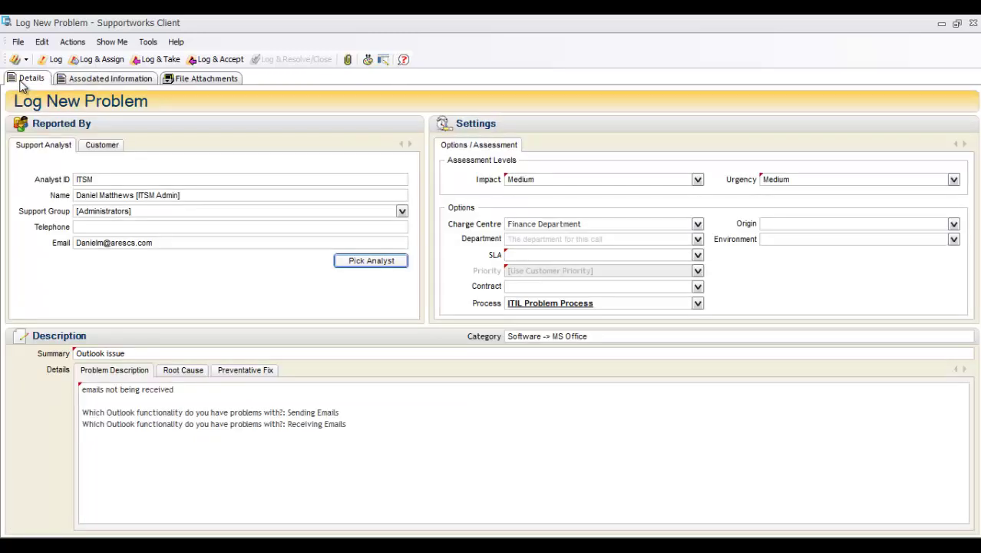
left_click(79, 79)
left_click(37, 104)
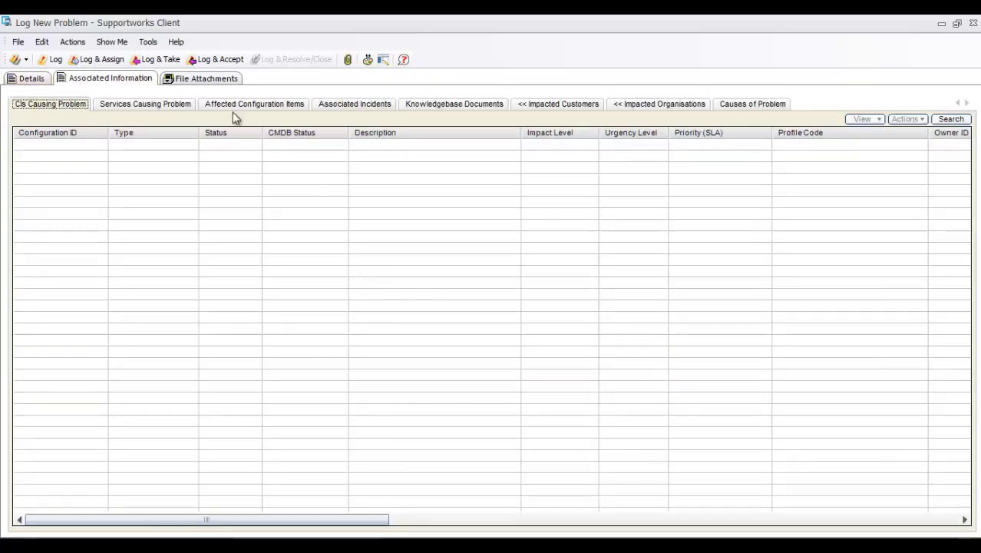
Step: Search configuration items filtered to the Hardware type
left_click(951, 119)
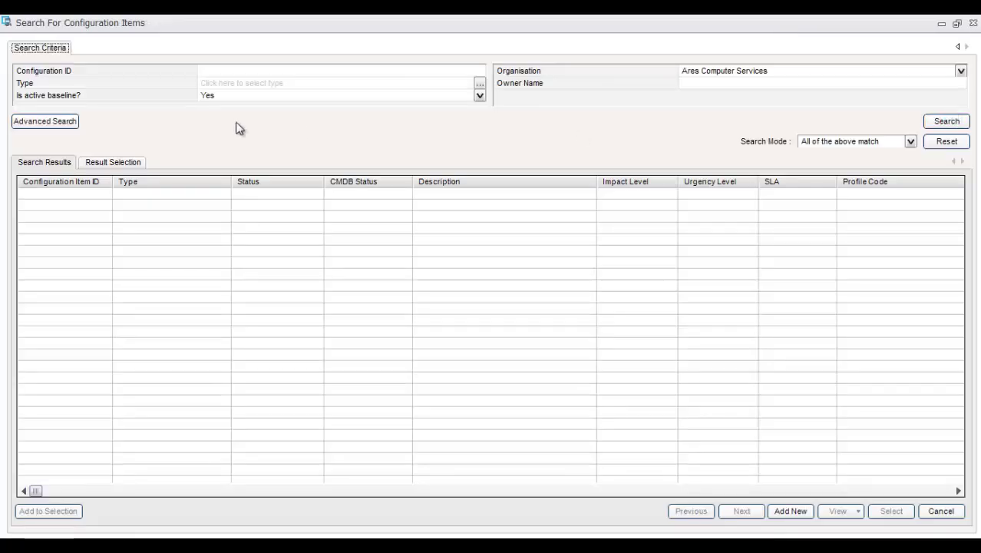
left_click(479, 83)
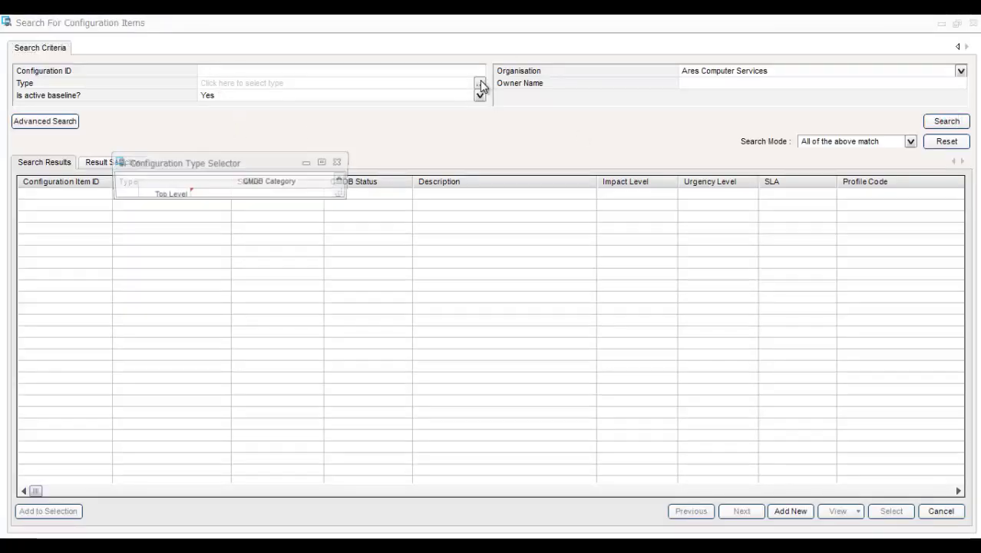
left_click_drag(346, 195, 574, 404)
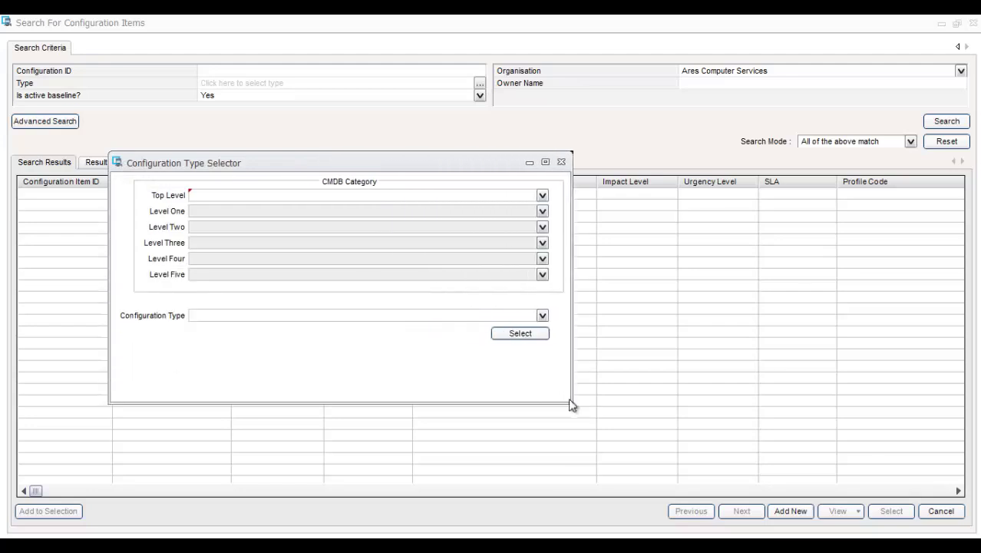
left_click(548, 196)
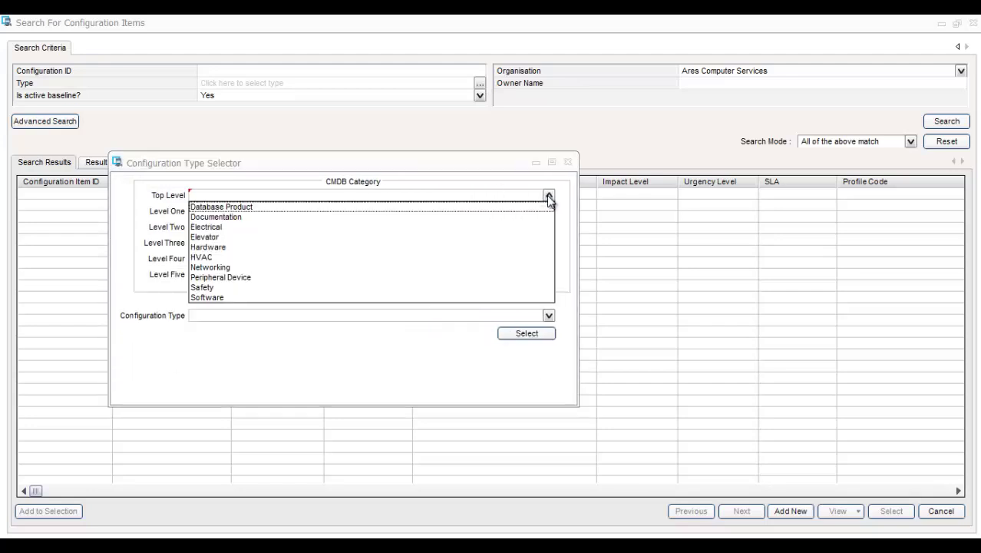
left_click(244, 246)
left_click(234, 212)
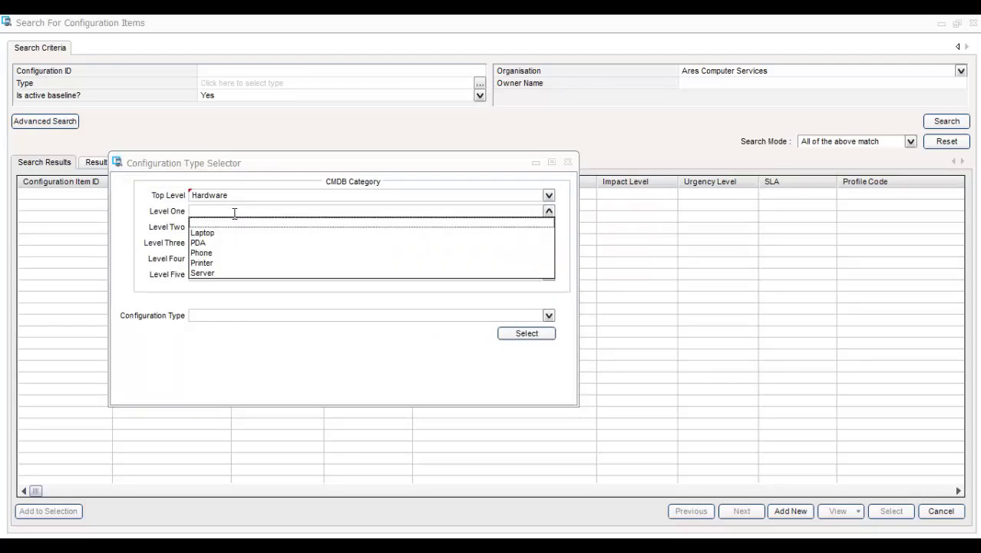
left_click(552, 163)
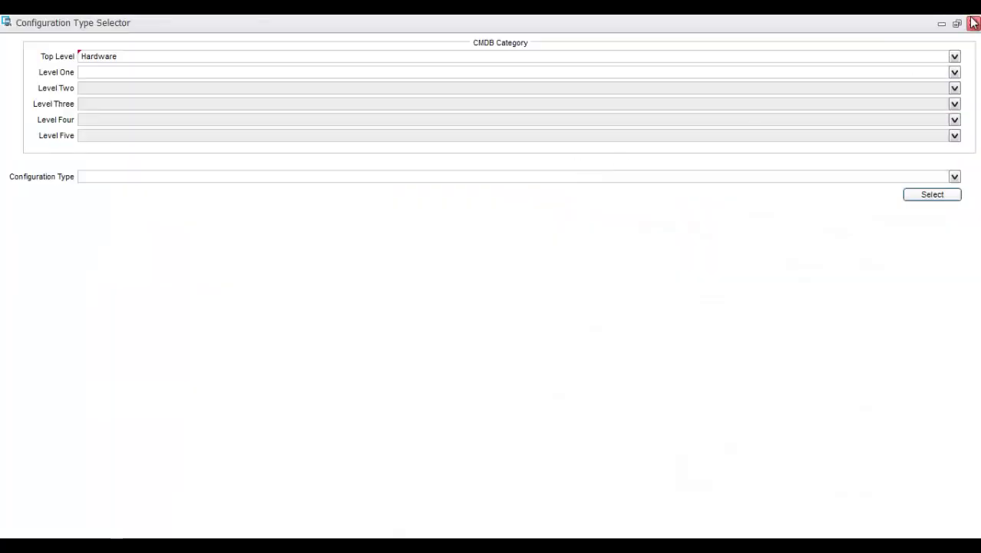
left_click(973, 23)
left_click(946, 120)
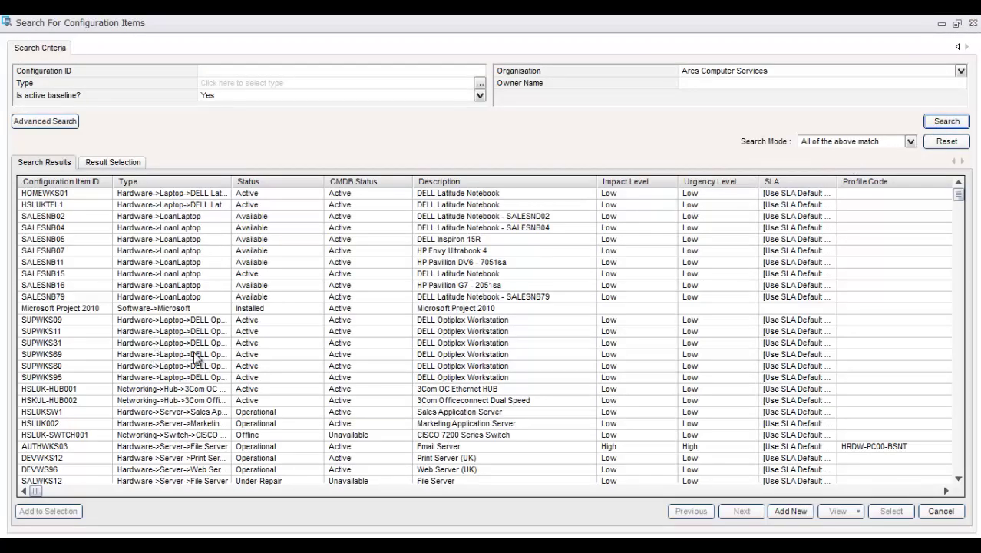
Step: Find Configuration ID 'Auth' and link email server AUTHWKS03 to the problem
left_click(215, 72)
type("Auth")
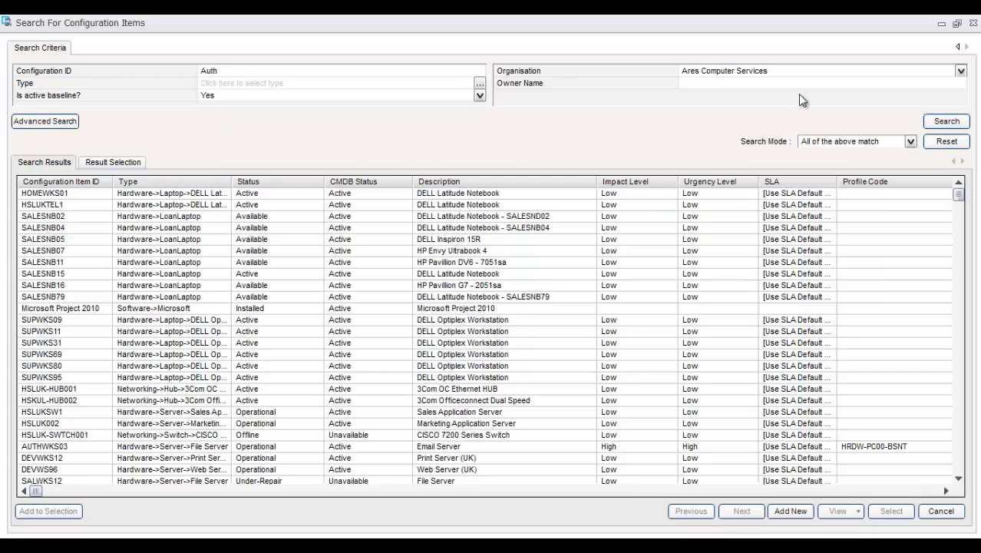
left_click(944, 121)
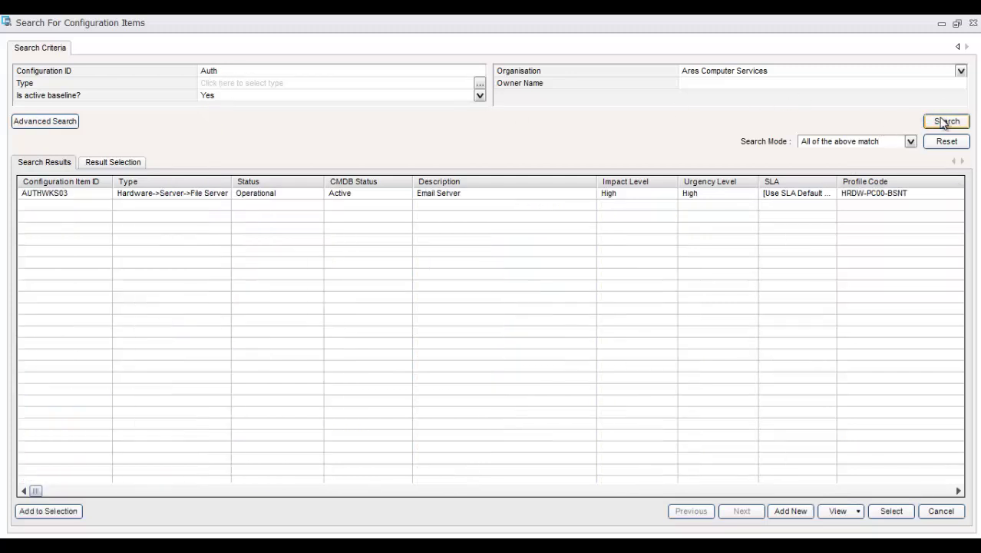
left_click(44, 196)
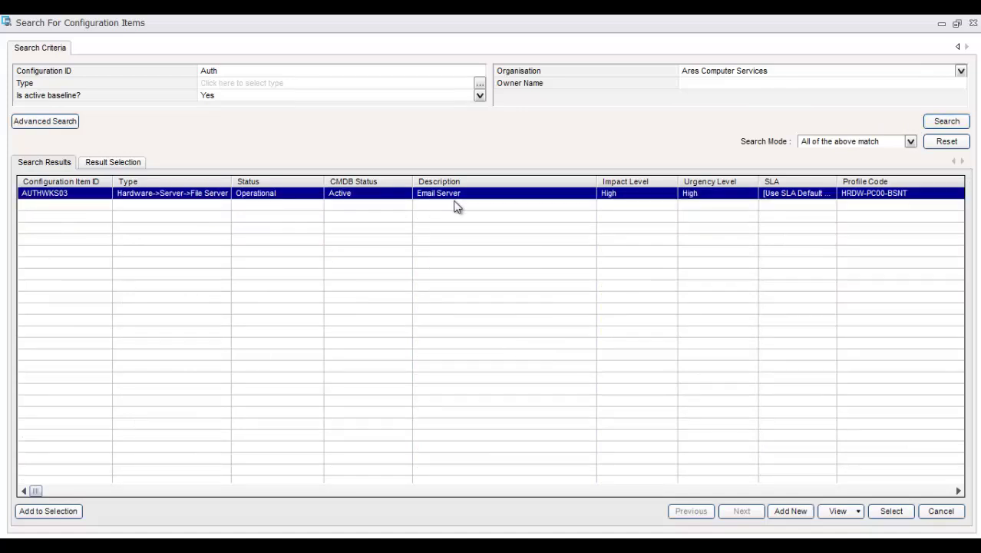
left_click(889, 512)
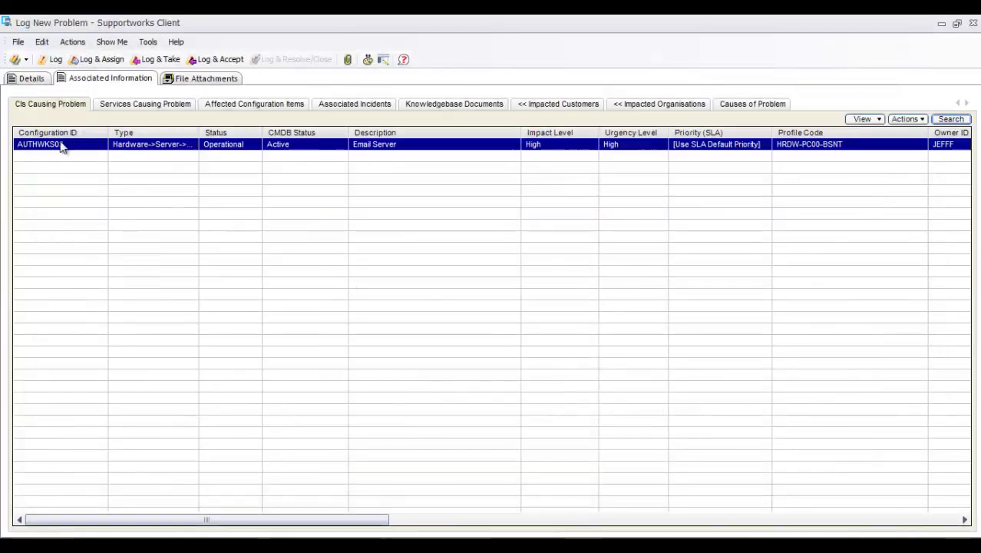
left_click(28, 81)
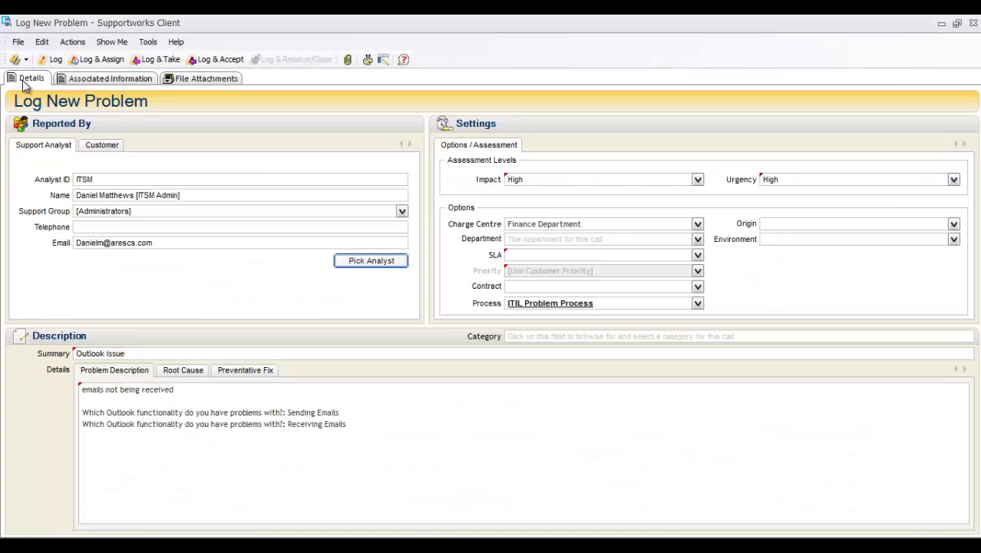
Step: Apply the Problem Management SLA and category Hardware -> Server, then log and accept the problem
left_click(697, 254)
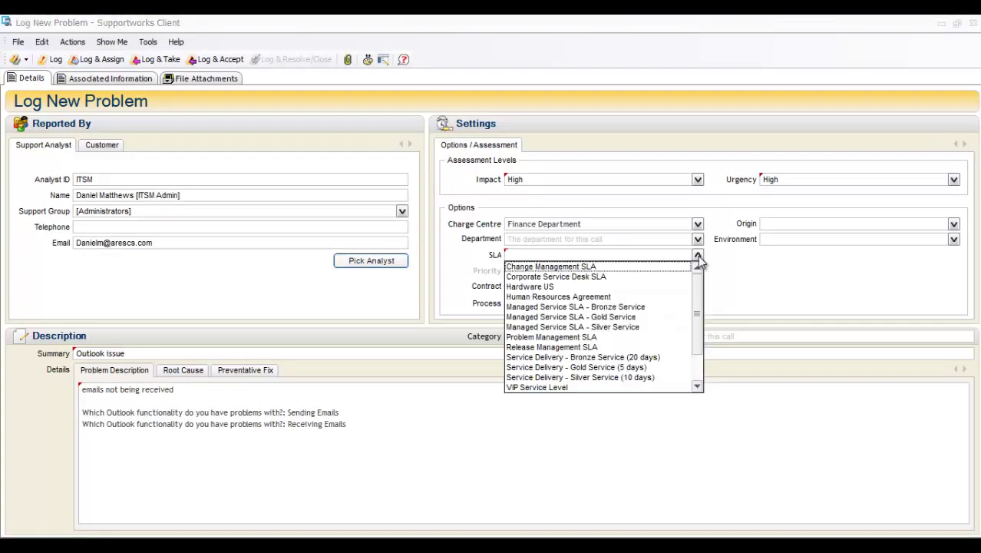
left_click(558, 338)
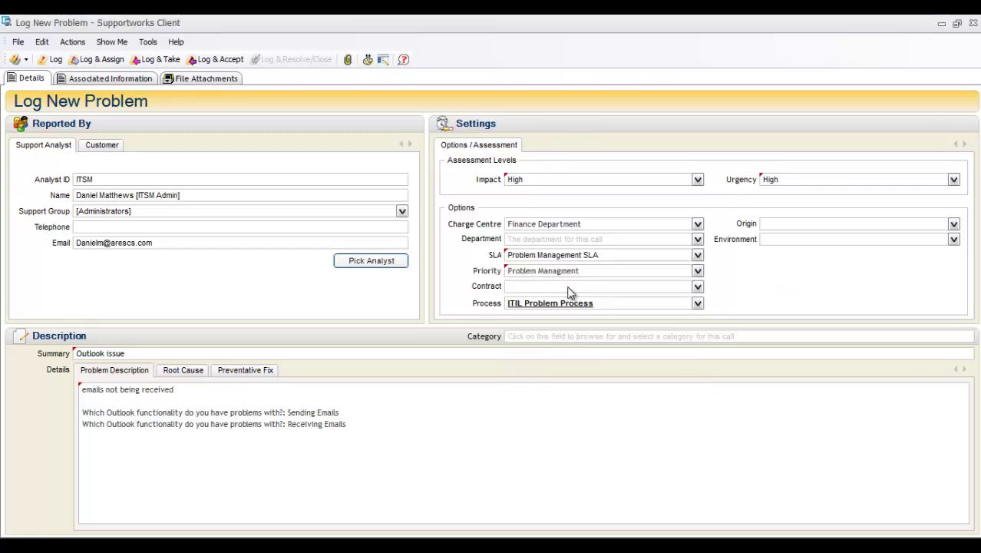
left_click(528, 335)
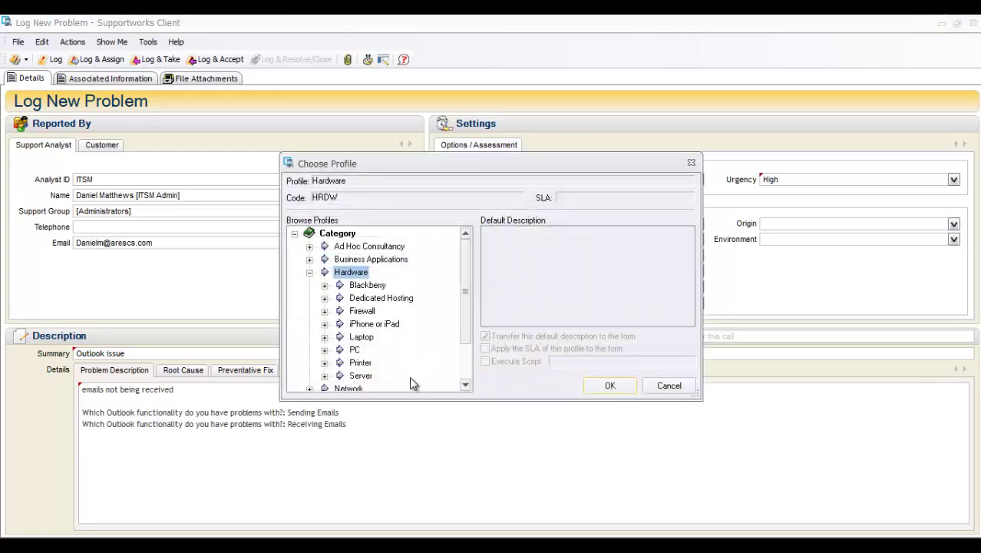
left_click(357, 377)
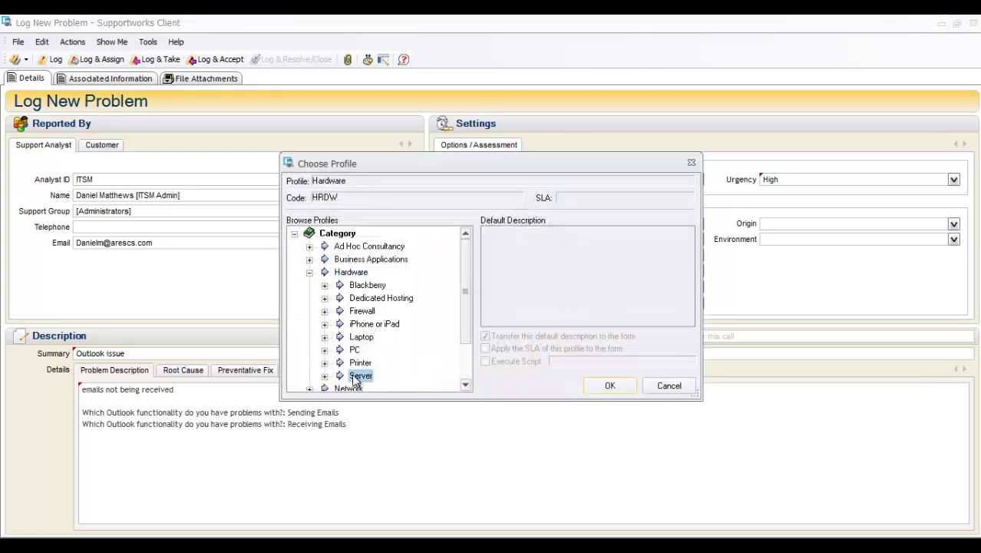
left_click(610, 385)
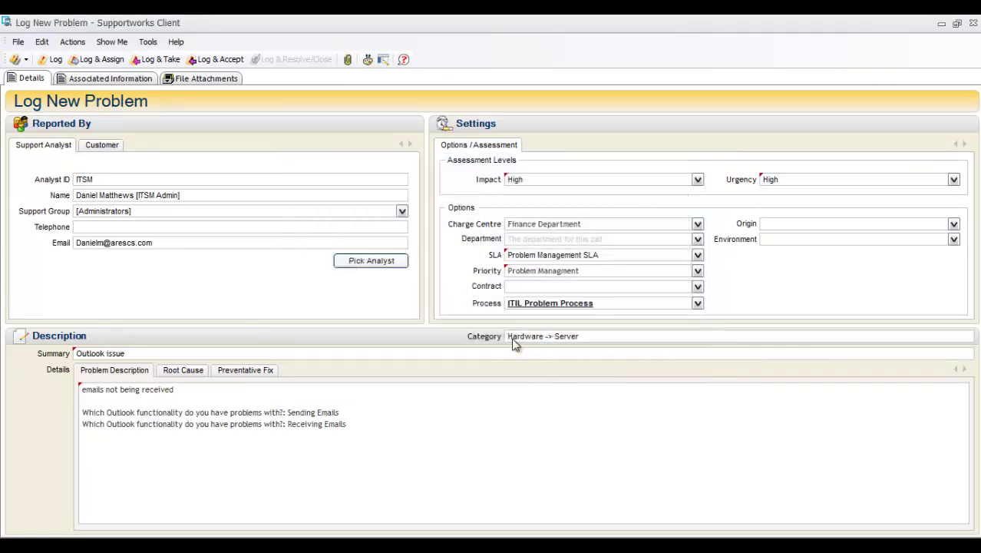
left_click(206, 58)
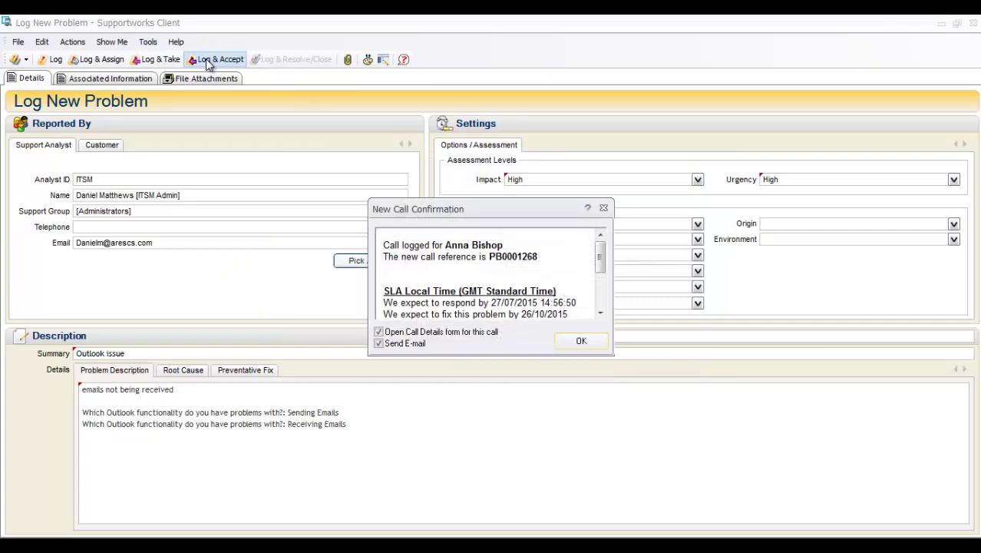
Step: Confirm the new call with Send E-mail ticked and open PB0001268's details form
left_click(377, 343)
left_click(563, 345)
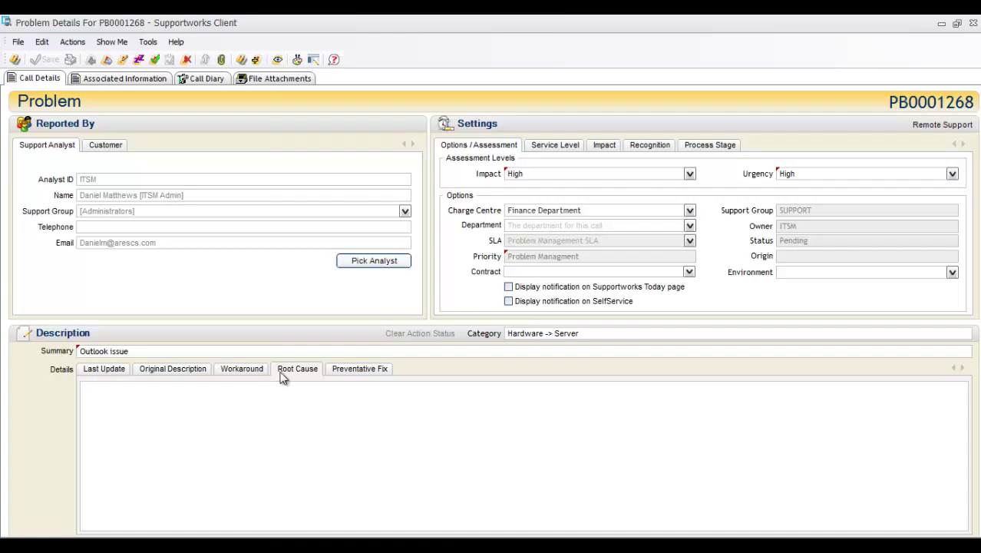
left_click(605, 146)
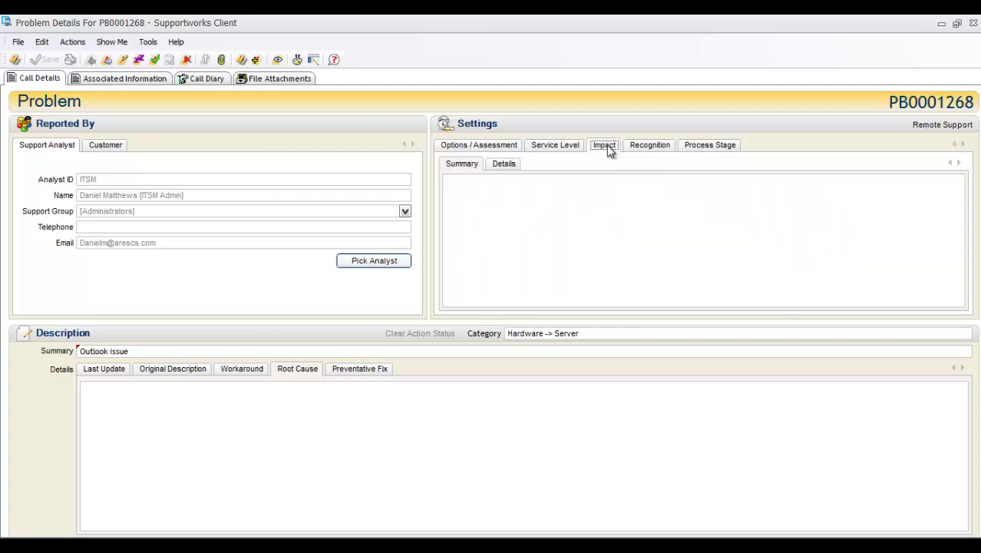
left_click(499, 165)
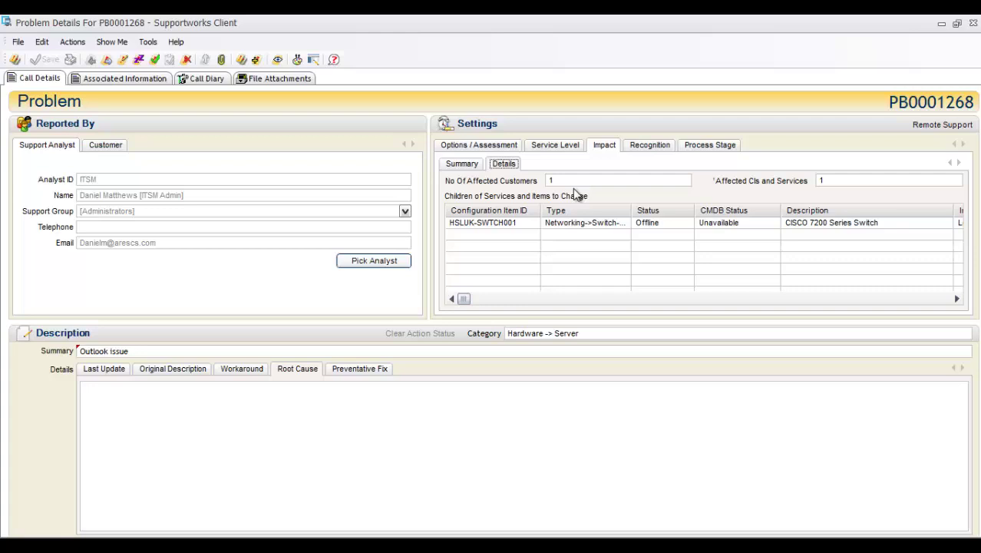
left_click(486, 145)
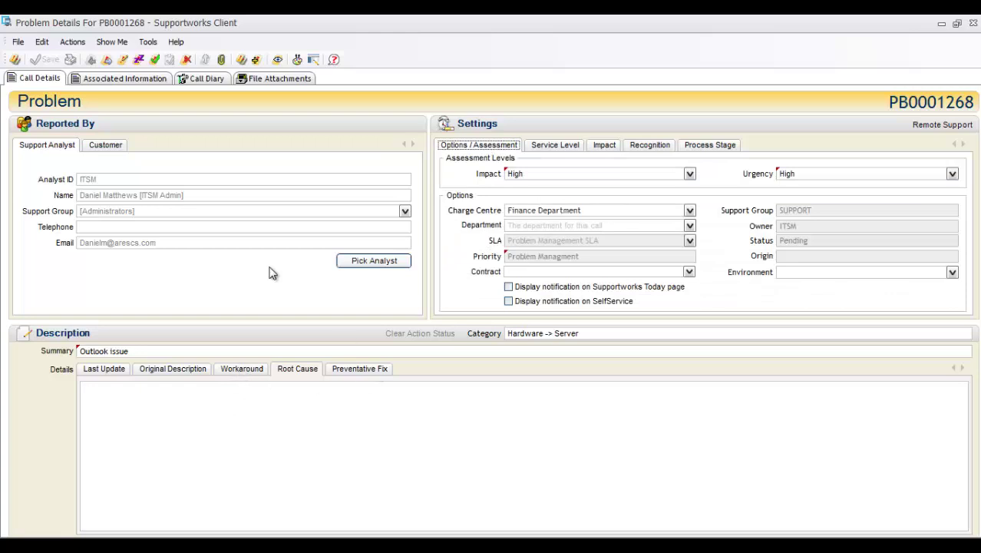
Step: Enter 'use a hot swap server' as the workaround details for PB0001268
left_click(70, 43)
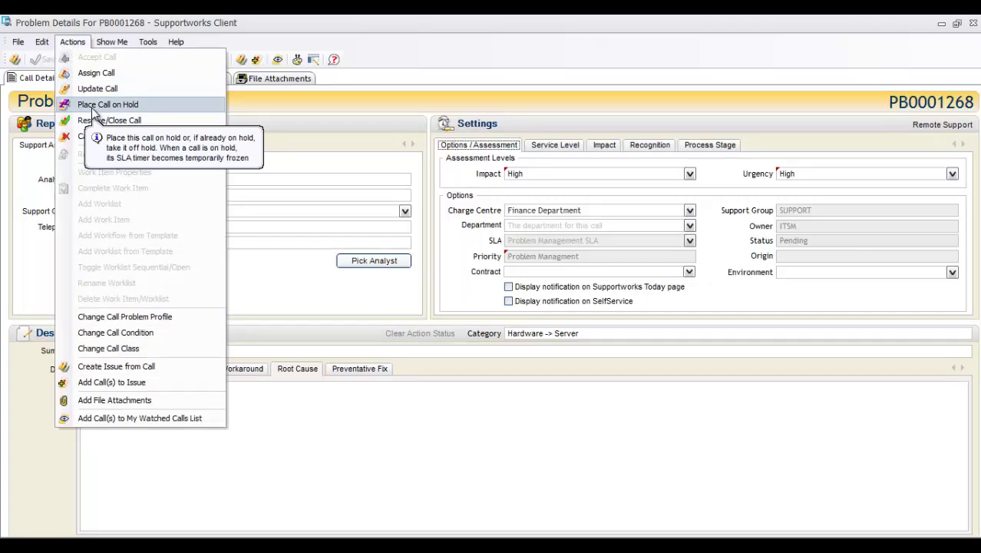
left_click(383, 414)
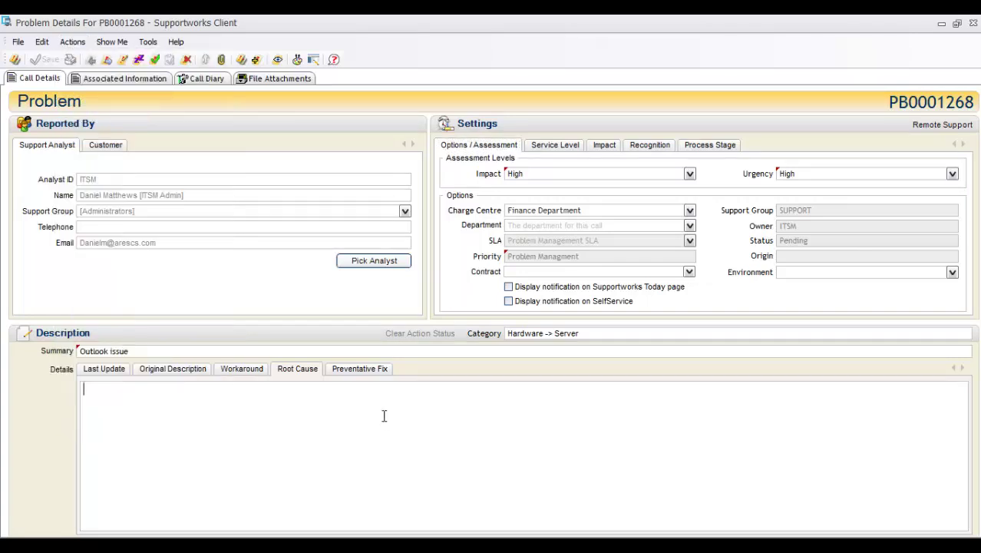
left_click(239, 369)
left_click(177, 427)
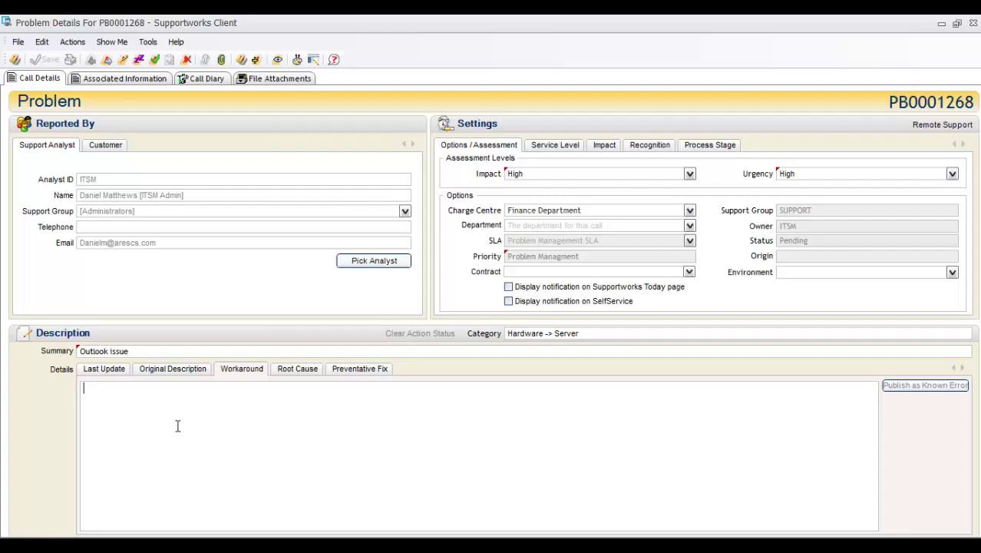
type("use a hot swap server")
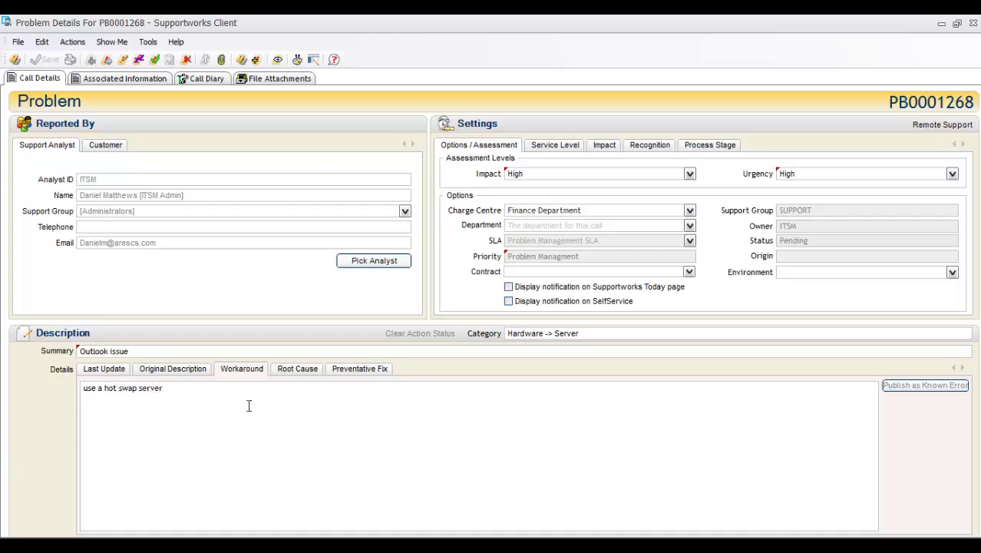
left_click(924, 414)
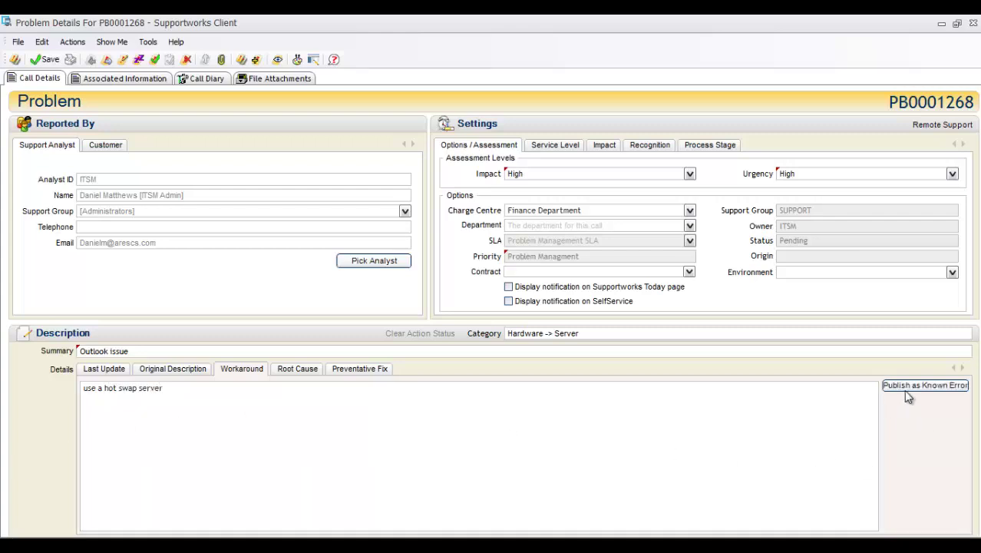
Step: Publish PB0001268 as a Known Error, saving the known error details and acknowledging the confirmation
left_click(914, 385)
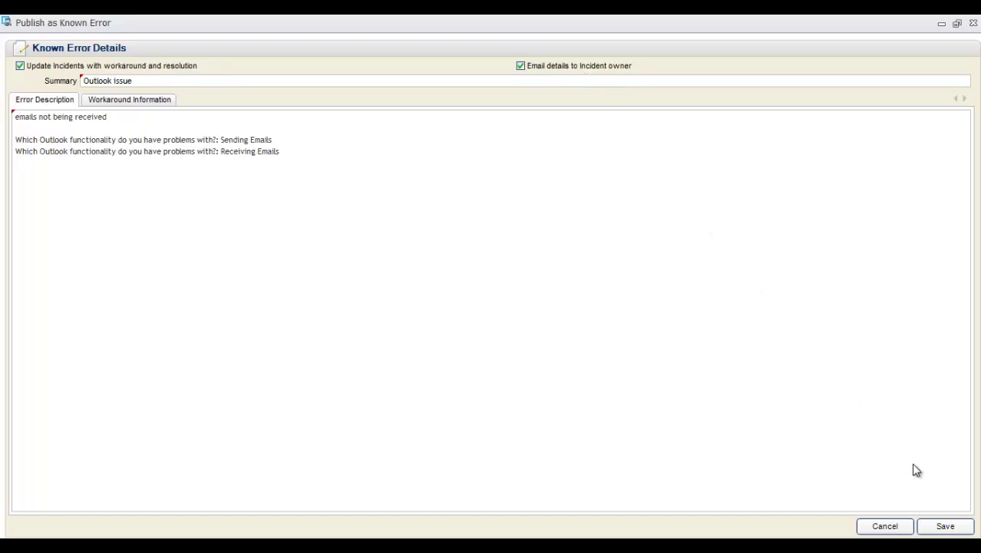
left_click(945, 526)
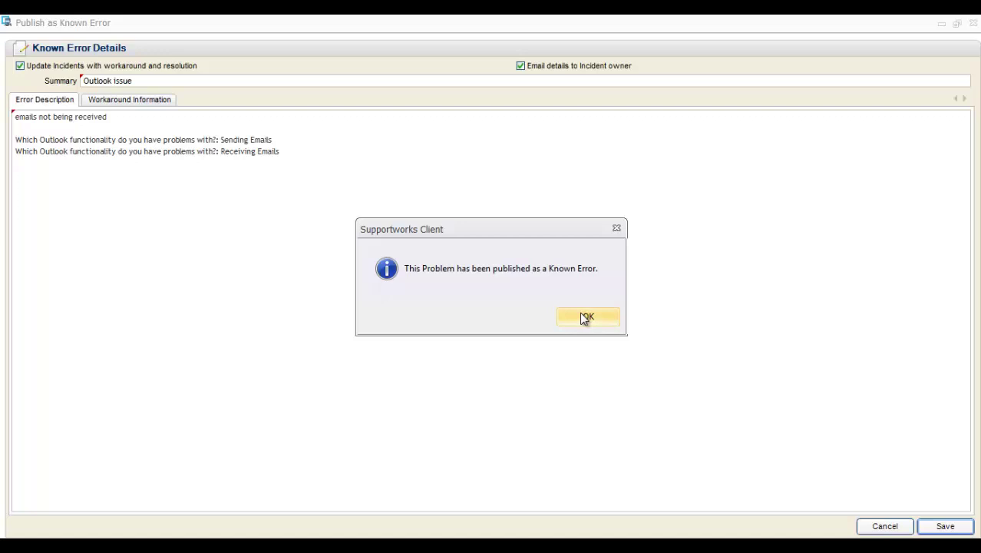
left_click(581, 315)
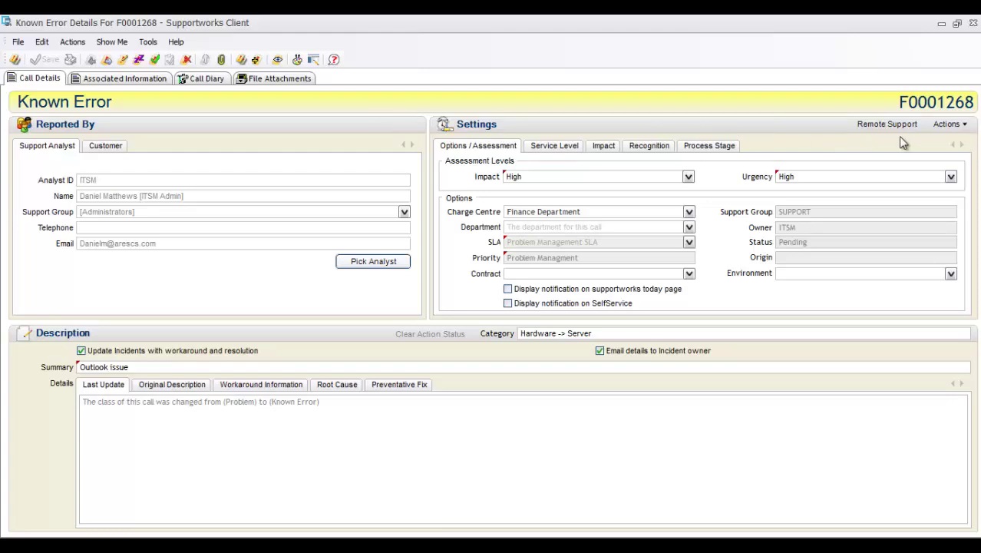
Step: Raise a new change request from known error F0001268
left_click(947, 125)
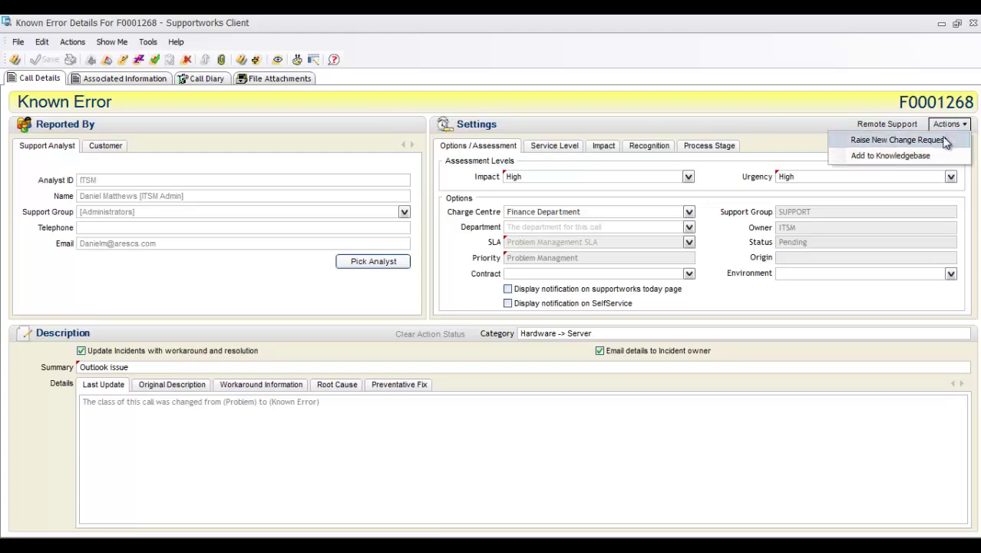
left_click(946, 141)
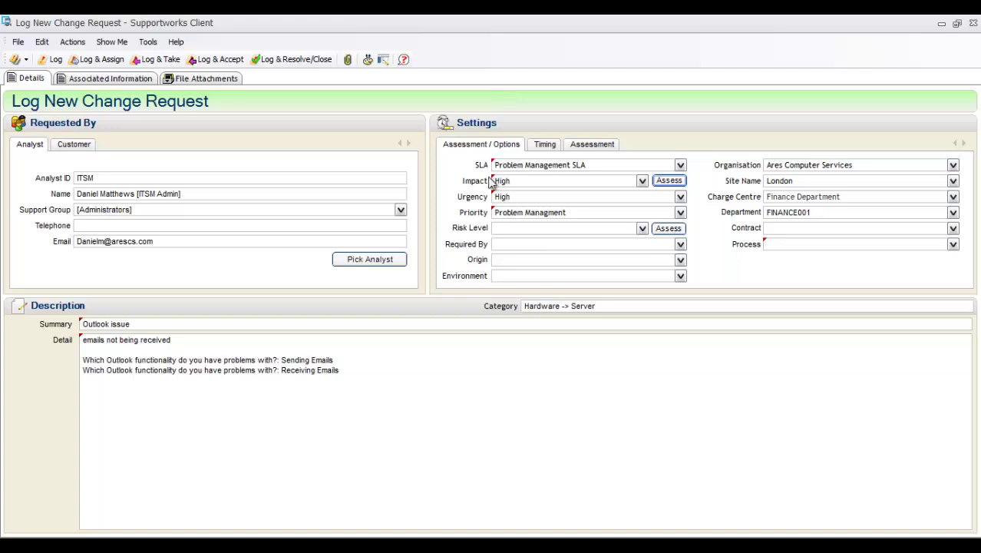
Step: Keep the change's Impact at High and open its impact Assessment window
left_click(641, 180)
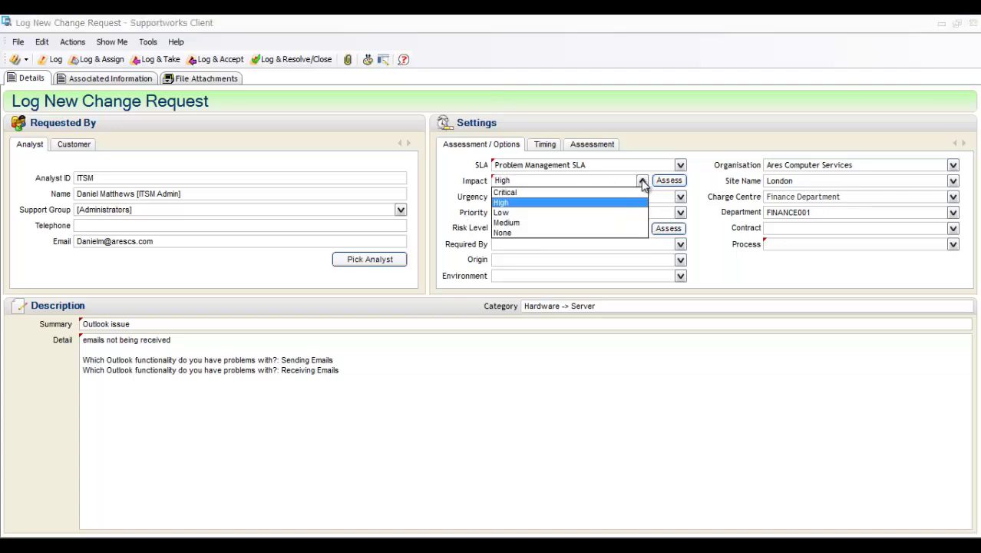
left_click(641, 181)
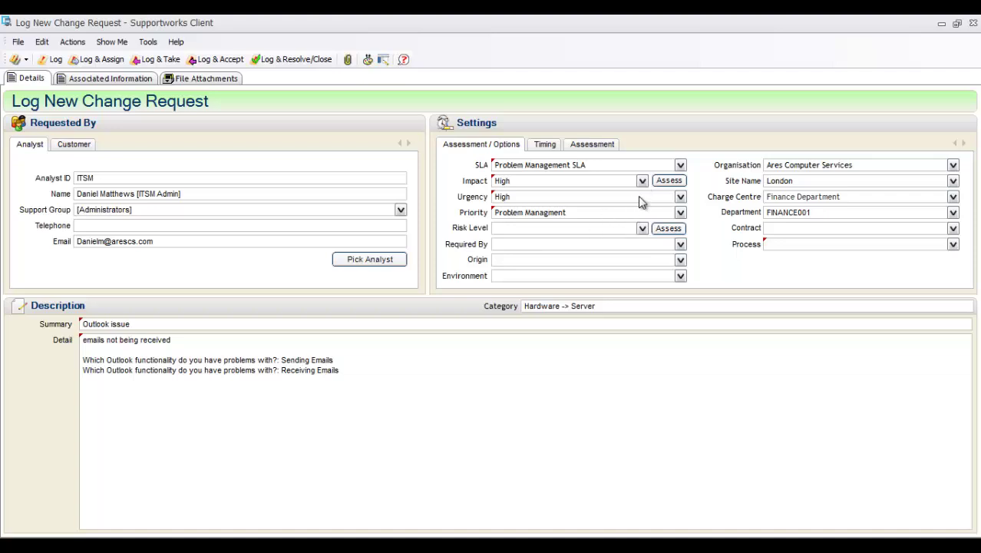
left_click(665, 184)
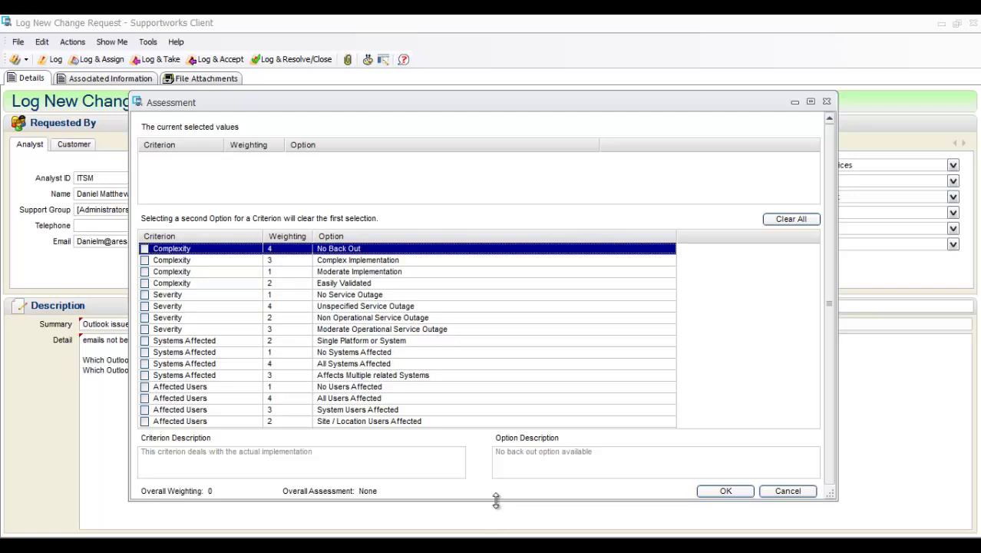
Step: Assess impact as No Back Out, Unspecified Service Outage, Single Platform or System, All Users Affected
left_click_drag(495, 500, 499, 519)
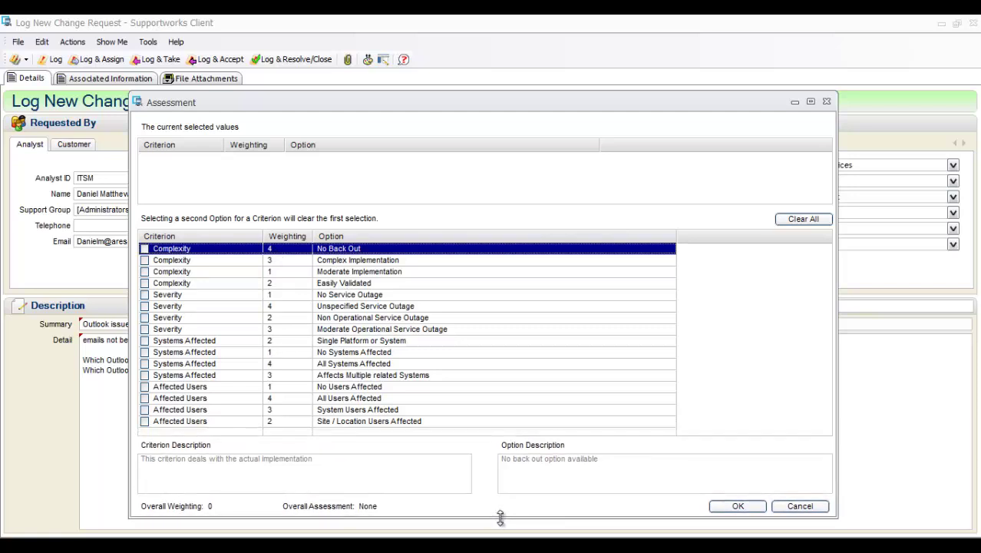
left_click(145, 249)
left_click(144, 306)
left_click(144, 340)
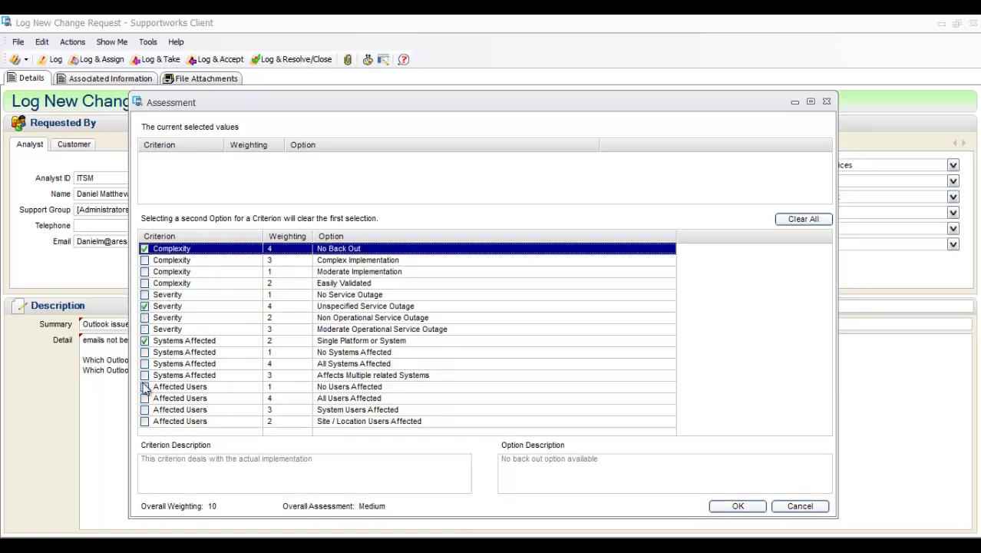
left_click(145, 399)
left_click(737, 506)
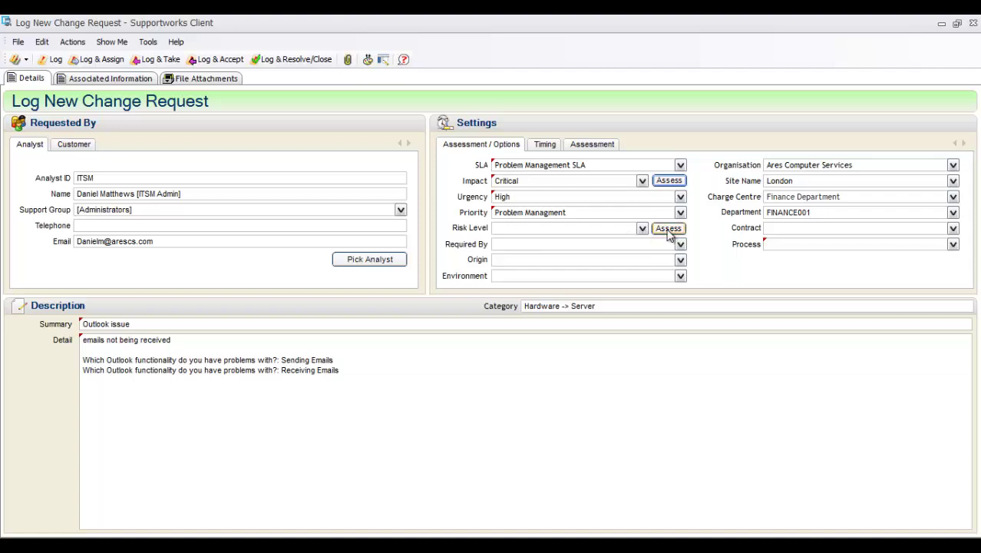
Step: Set the desired start to 29/05/2014 and desired end to 30/05/2014, then return to Assessment / Options
left_click(537, 148)
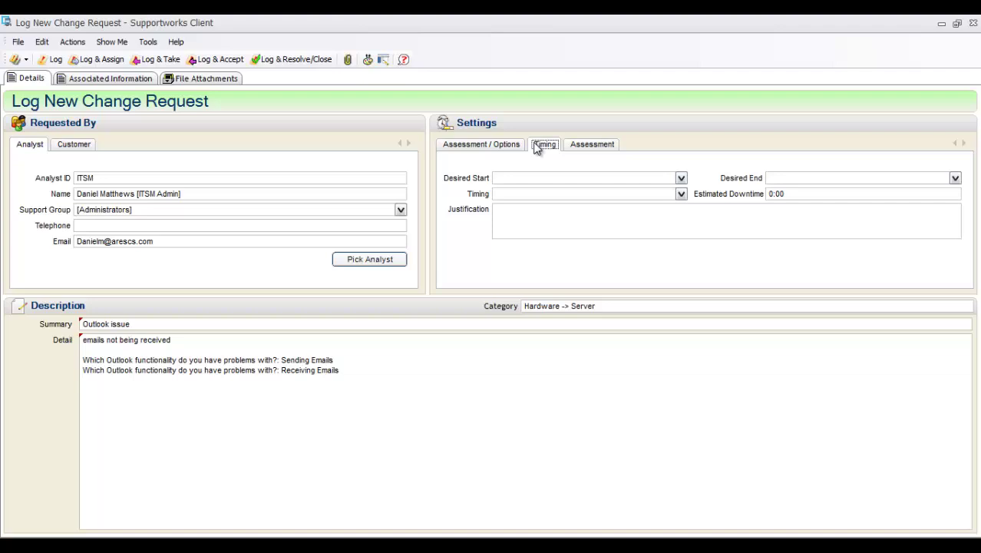
left_click(681, 178)
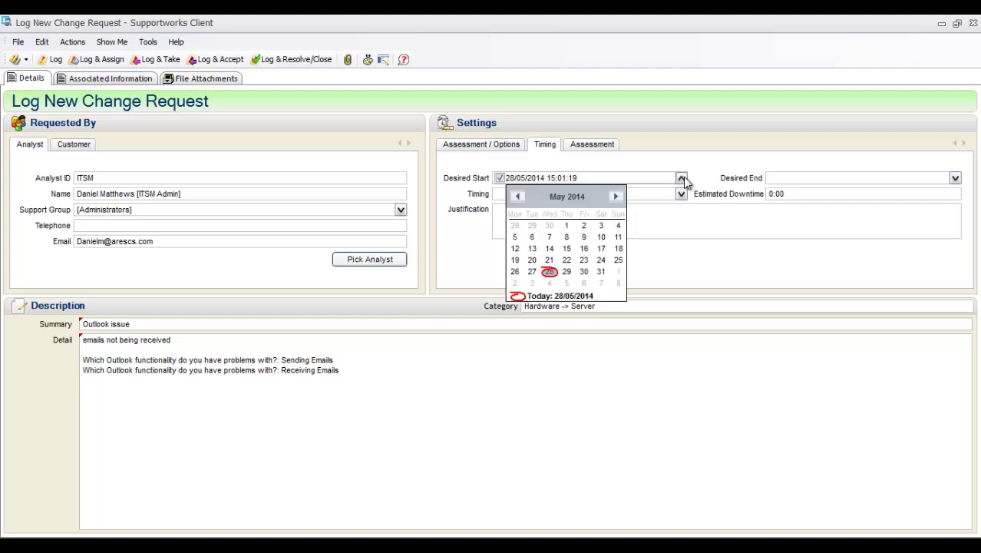
left_click(566, 272)
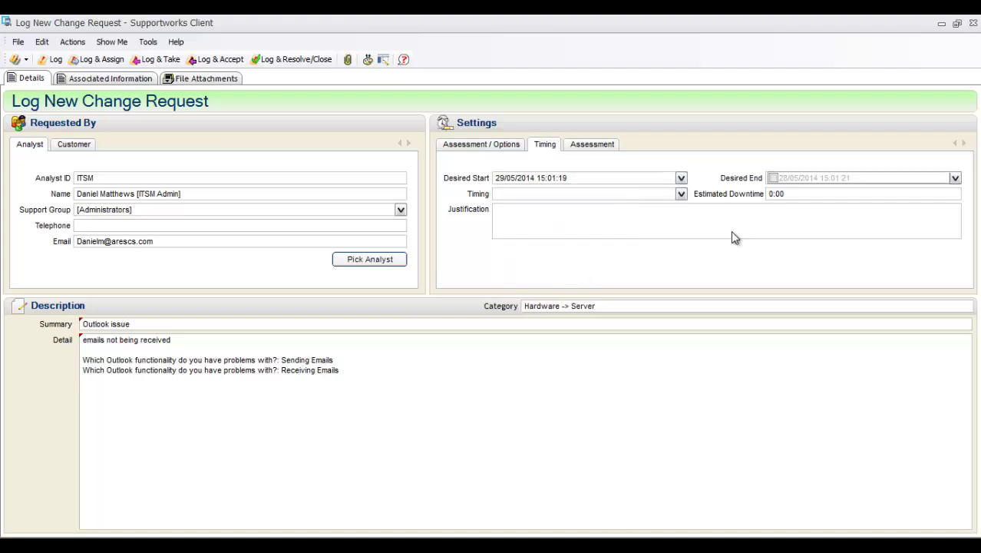
left_click(956, 178)
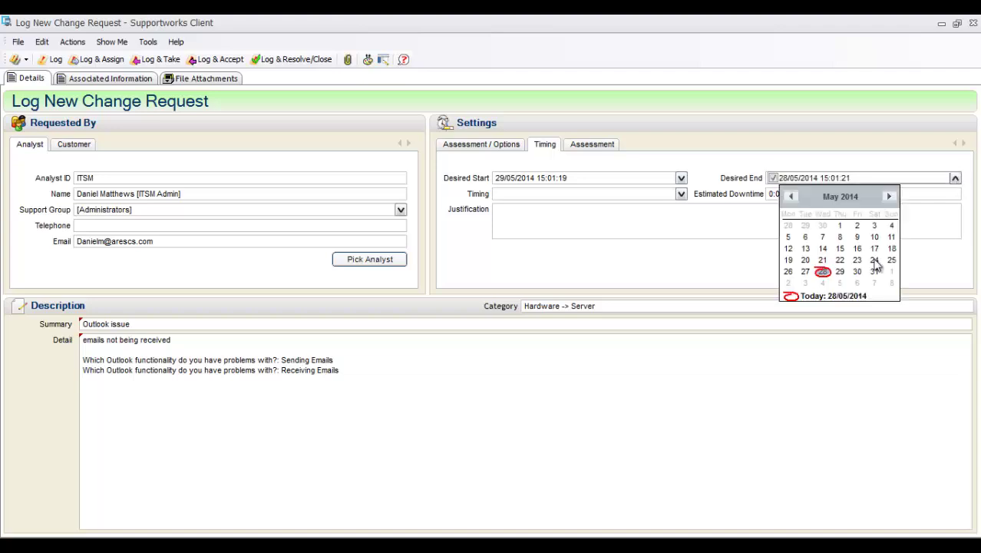
left_click(857, 272)
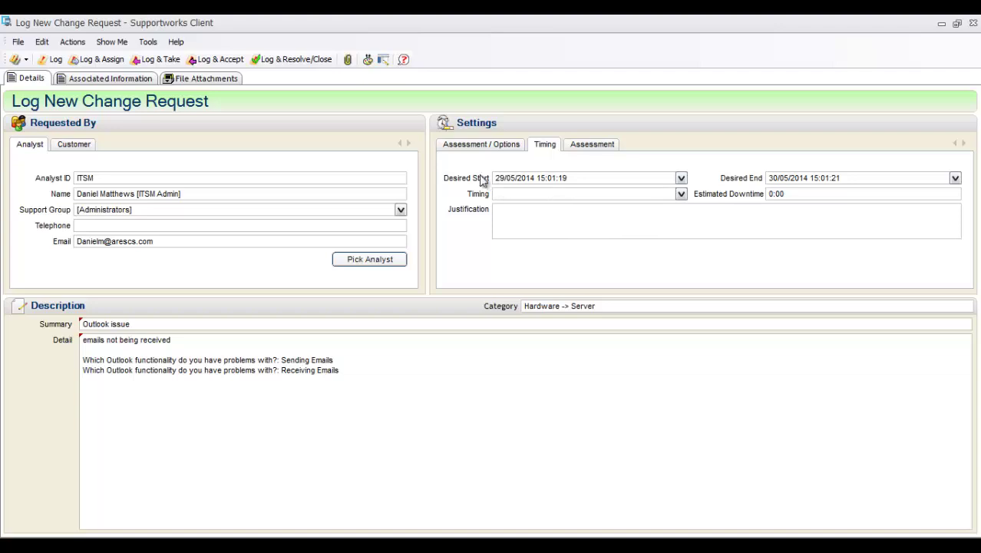
left_click(480, 144)
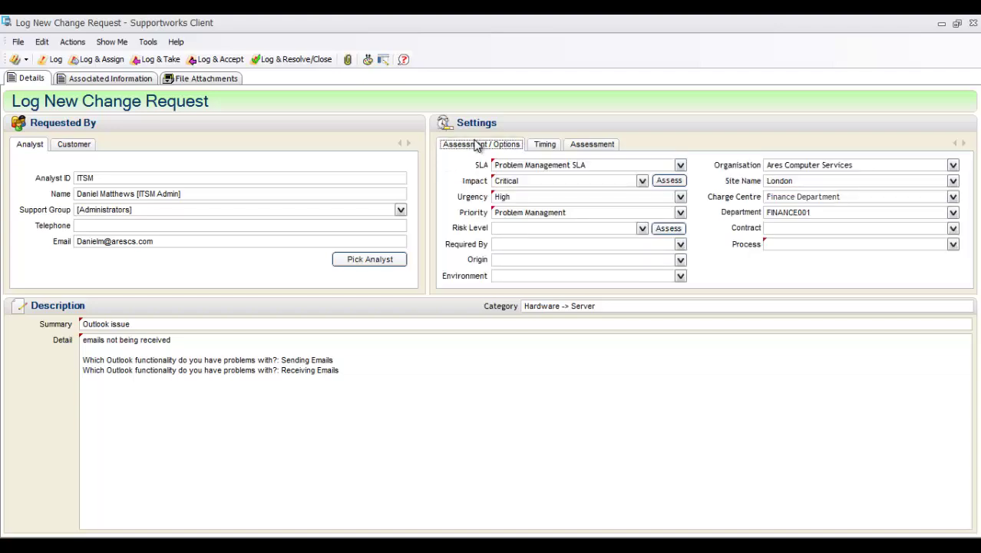
left_click(588, 146)
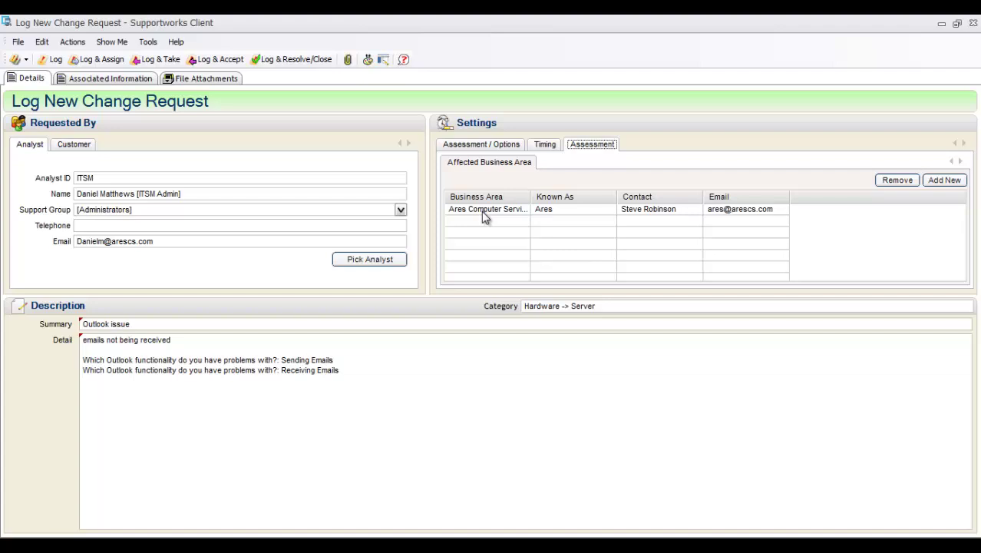
left_click(479, 148)
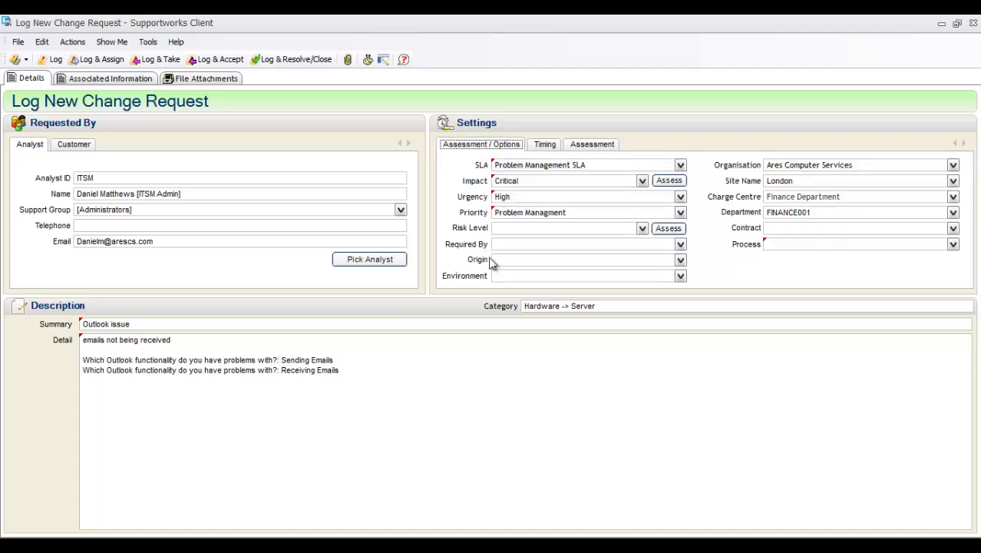
Step: Choose ITIL Change Request as the change process, replacing a brief Emergency Change Process pick
left_click(680, 278)
left_click(681, 281)
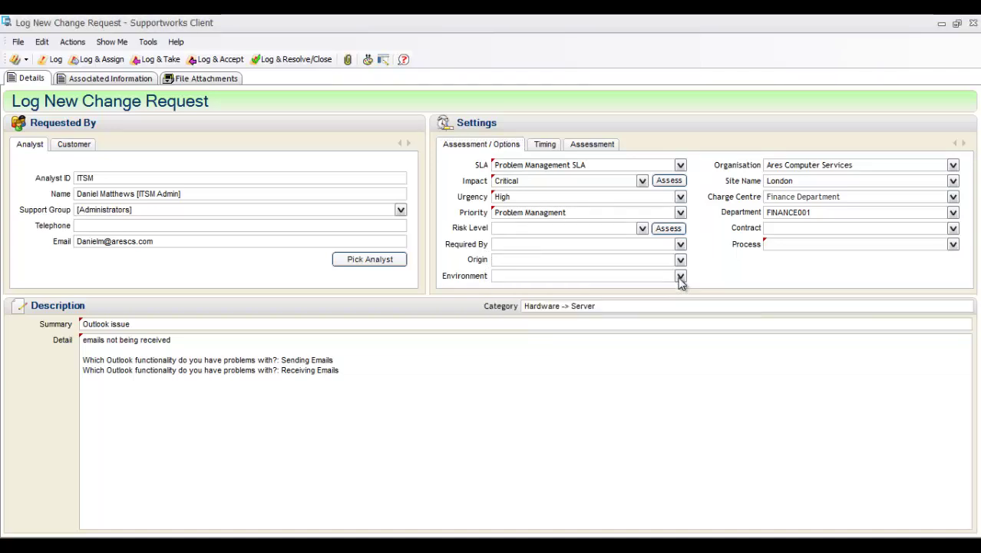
left_click(953, 246)
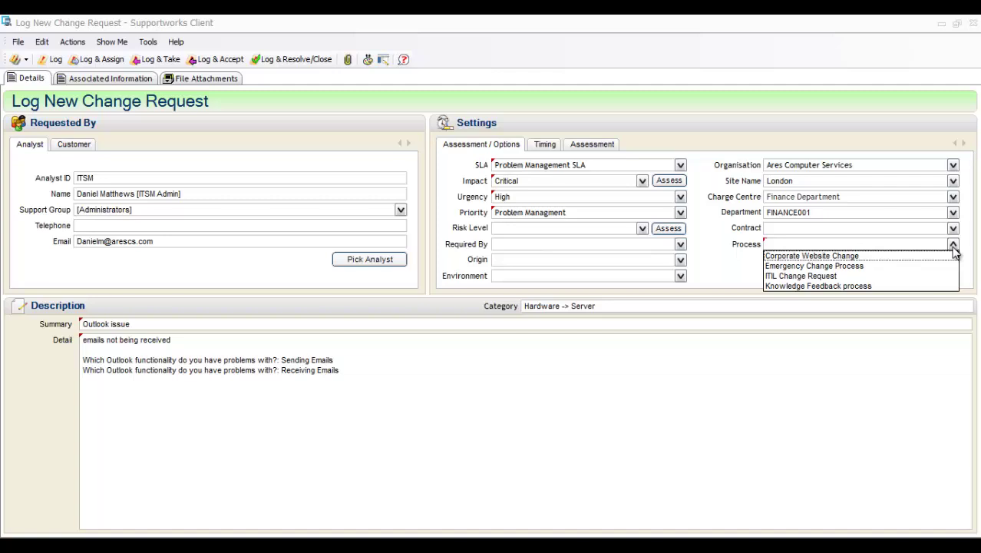
left_click(825, 266)
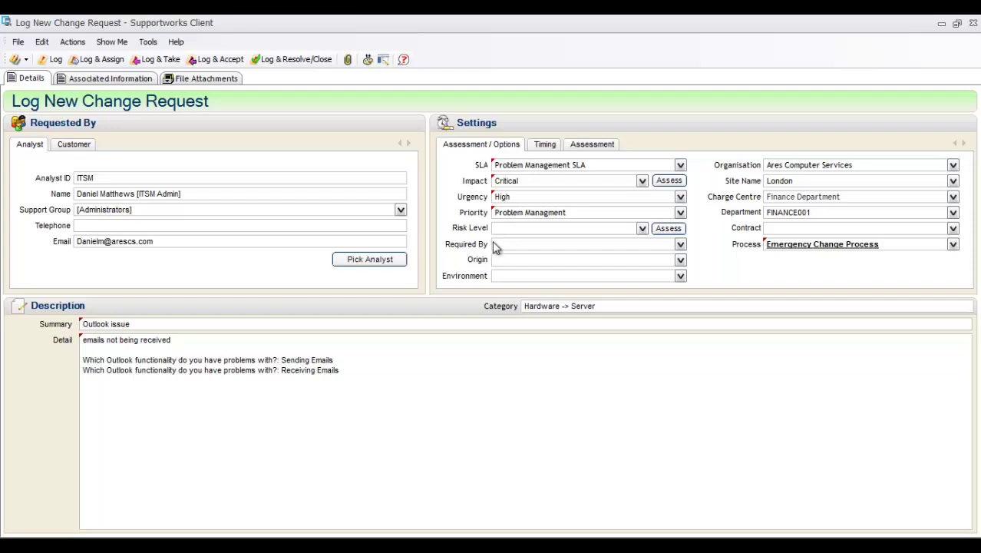
left_click(951, 244)
left_click(803, 276)
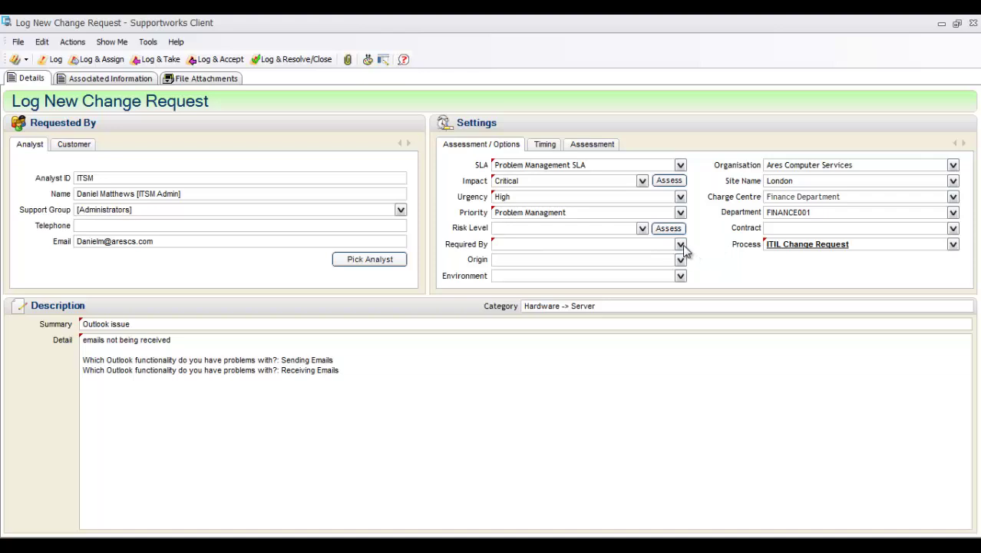
Step: Pick 2 June 2014 as the Required By date (02/06/2014 15:02:54)
left_click(680, 244)
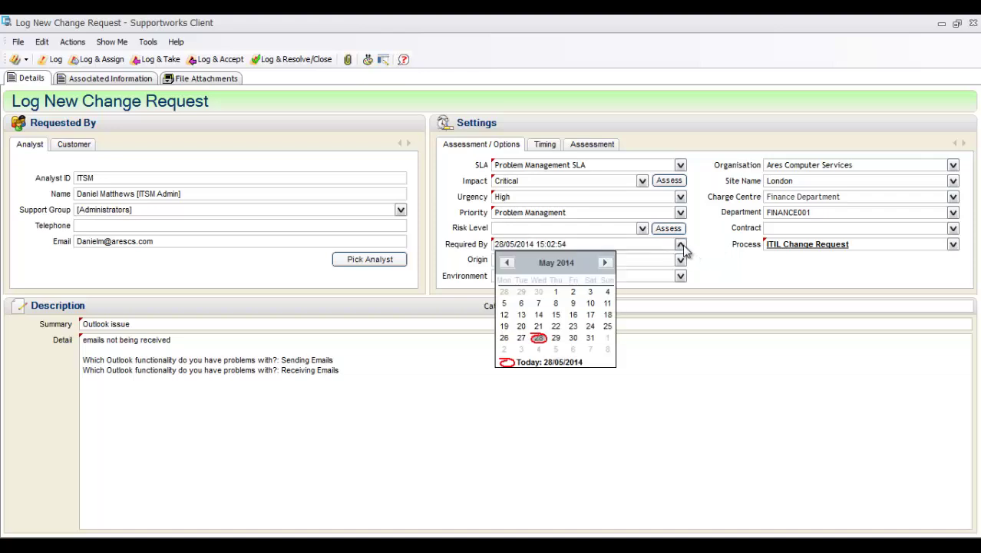
left_click(574, 338)
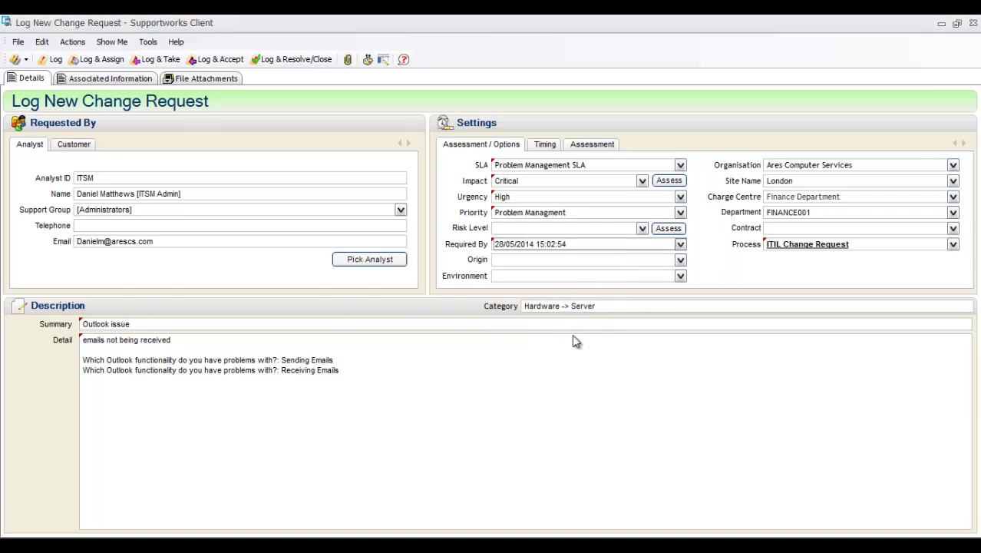
left_click(681, 245)
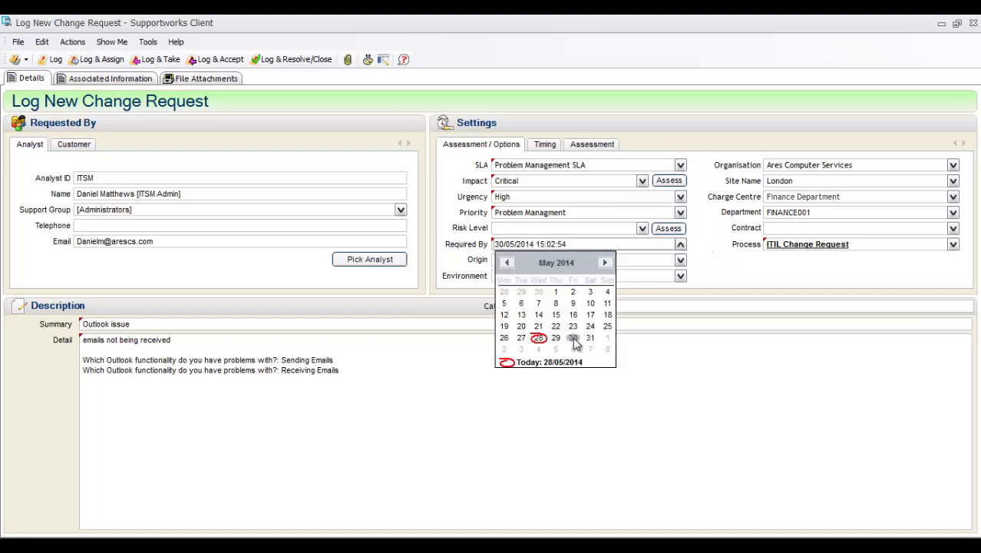
left_click(504, 349)
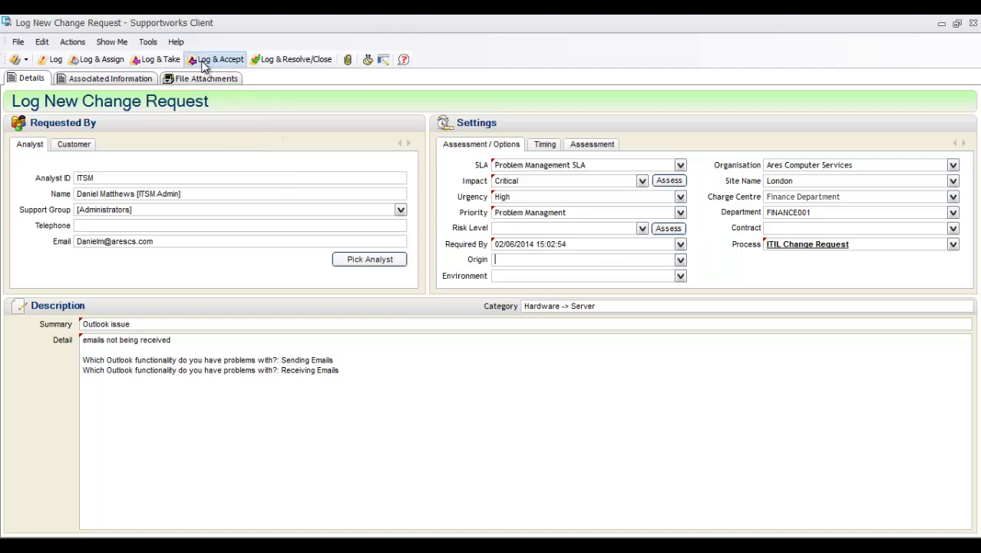
Step: Log and accept the change request as CH0001269 with the confirmation e-mail switched off
left_click(204, 61)
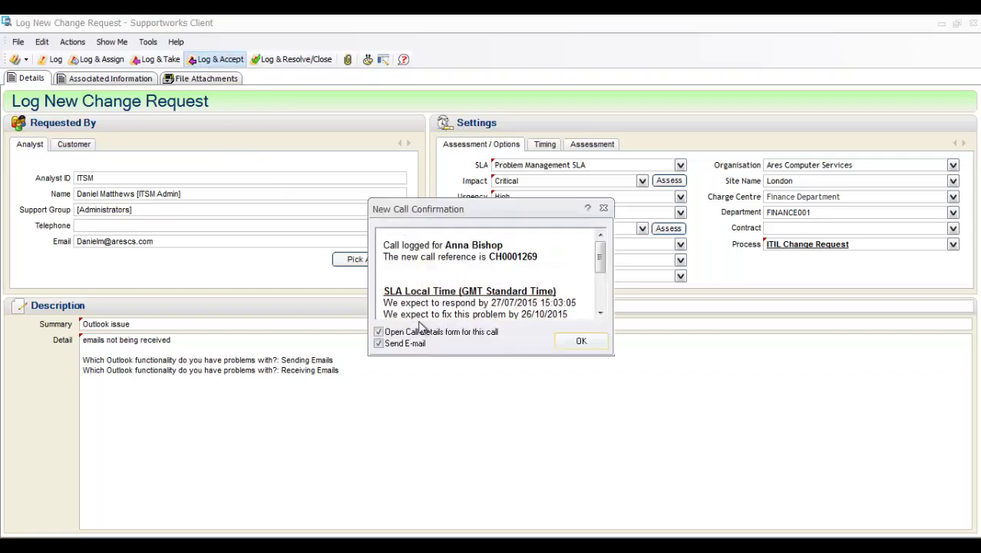
left_click(379, 343)
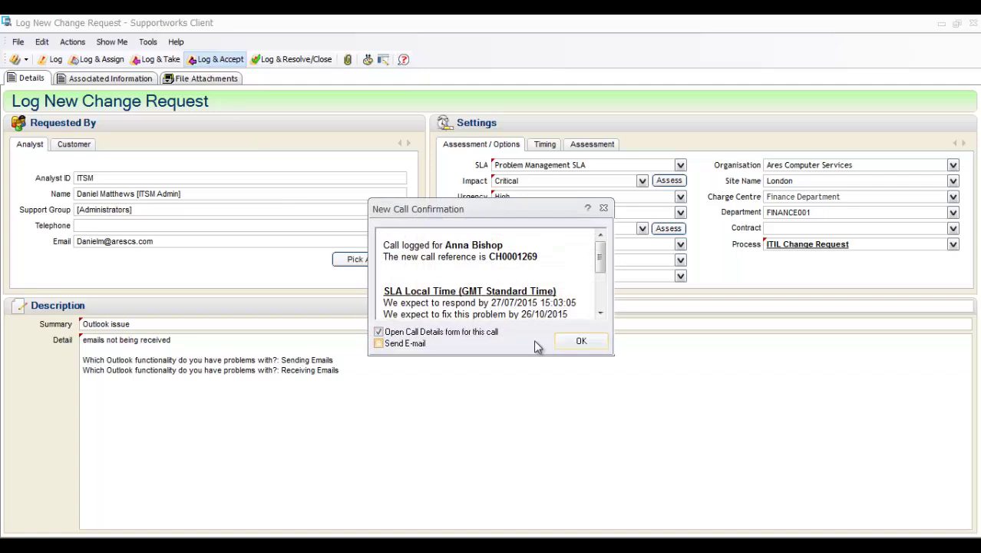
left_click(593, 335)
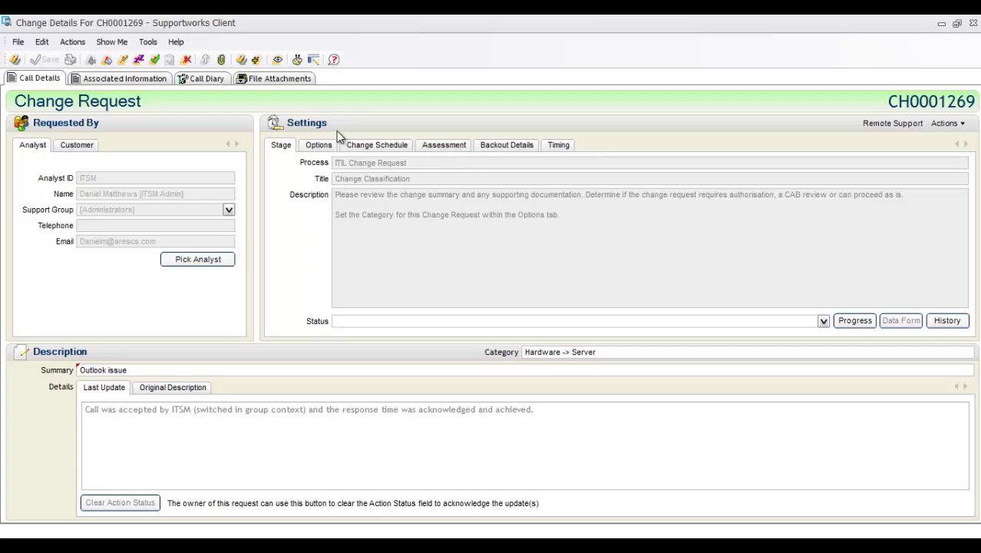
left_click(318, 146)
left_click(595, 180)
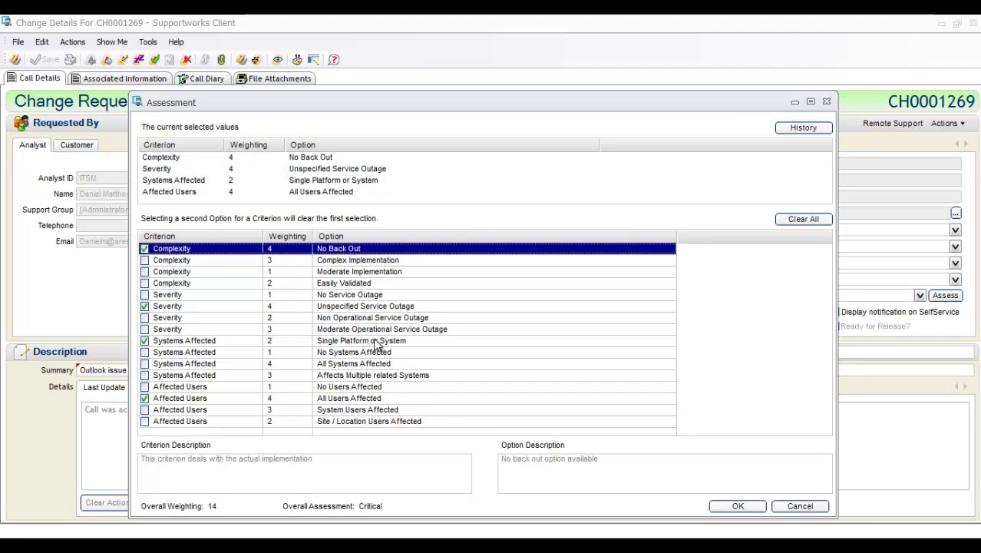
left_click(828, 104)
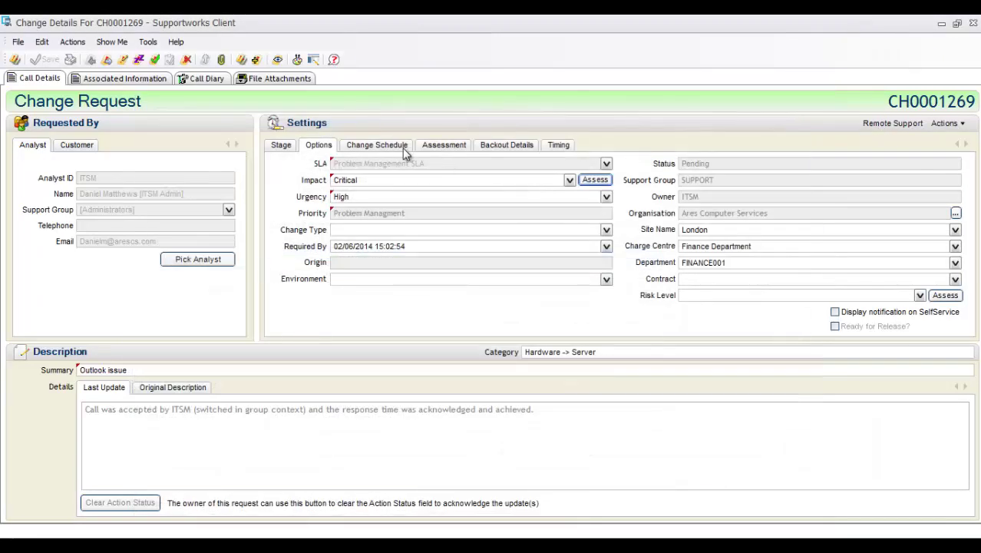
left_click(442, 145)
left_click(333, 164)
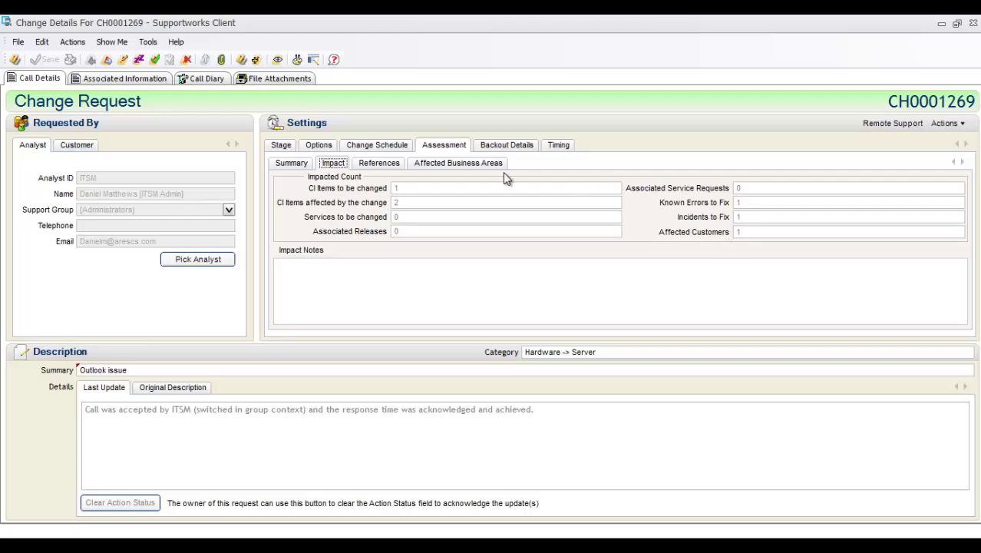
left_click(563, 147)
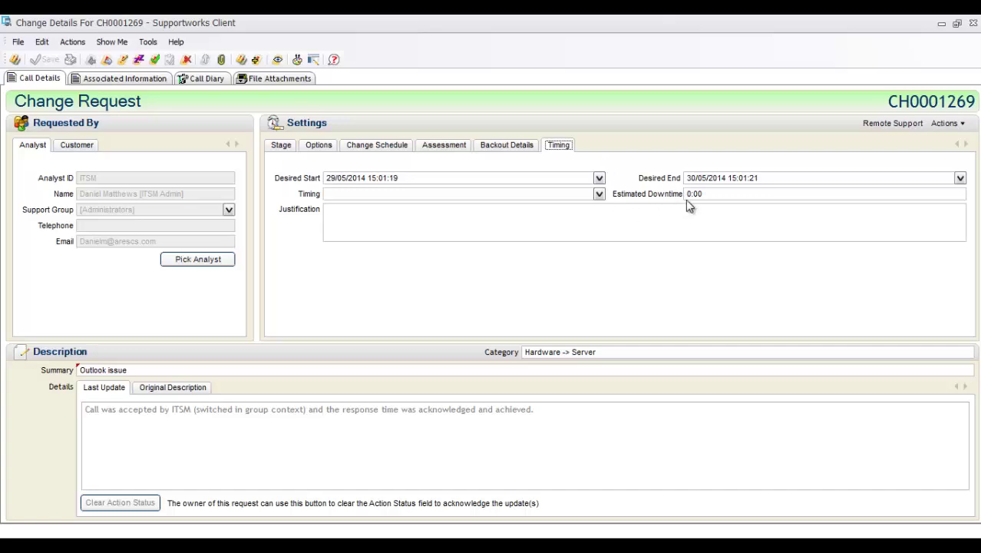
left_click(281, 148)
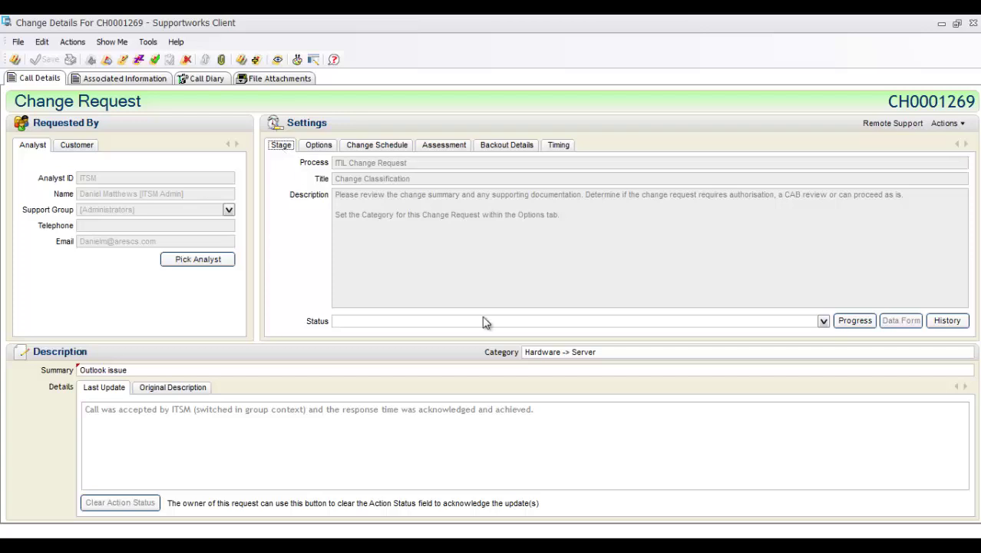
Step: Set CH0001269's Stage status to Major and save it
left_click(824, 322)
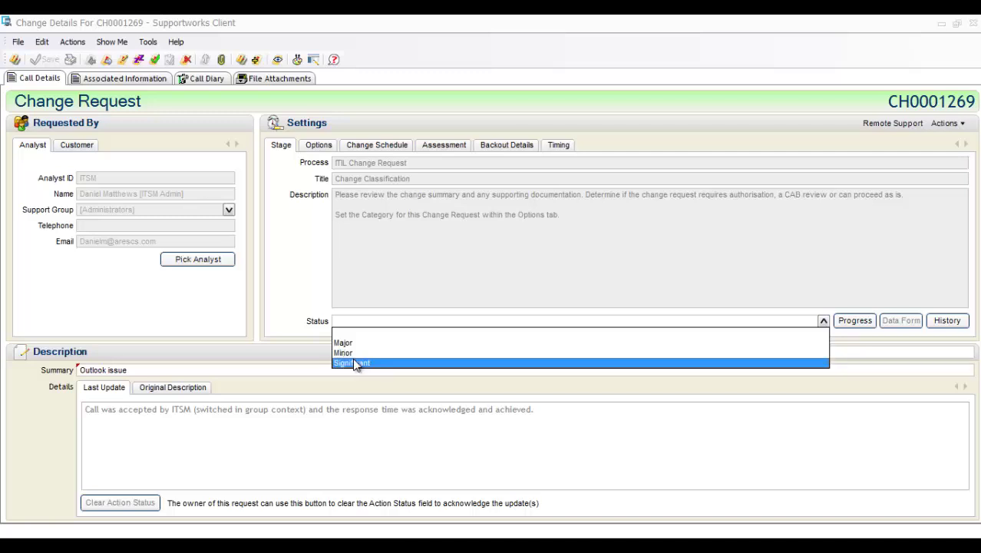
left_click(344, 343)
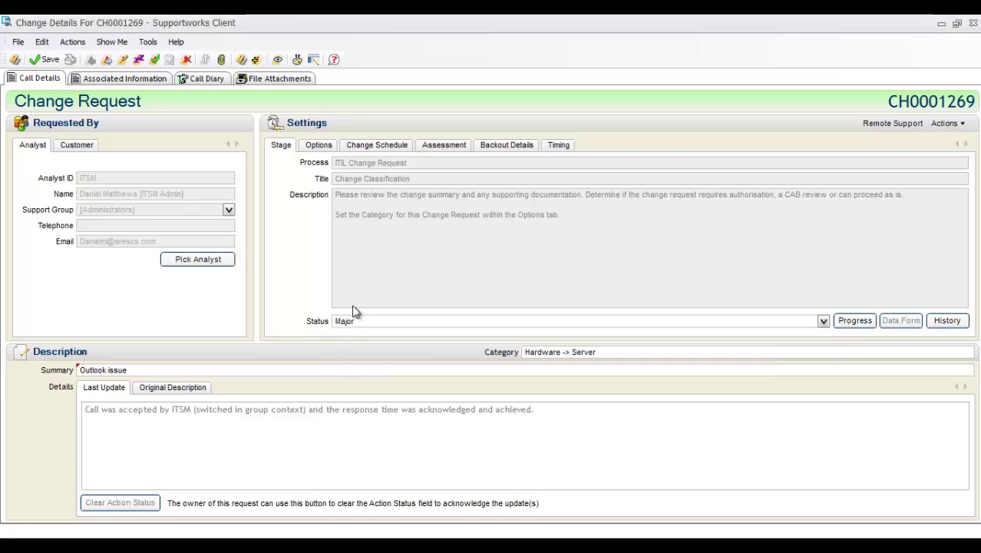
left_click(40, 61)
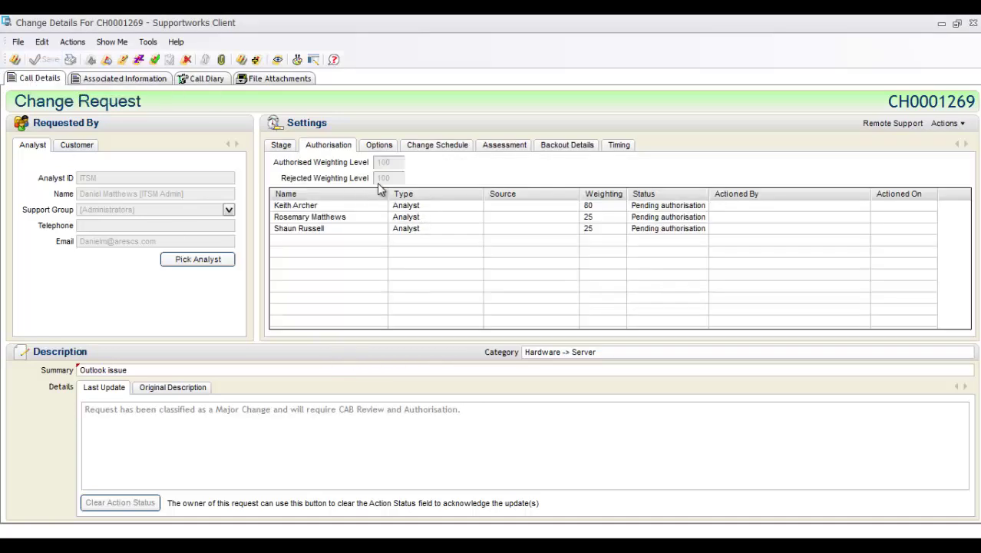
left_click(281, 146)
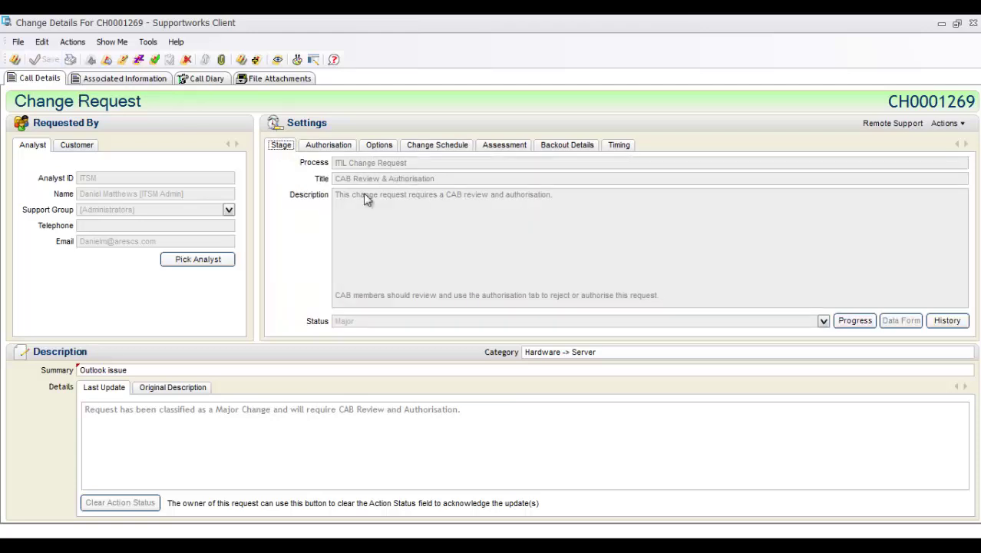
left_click(319, 147)
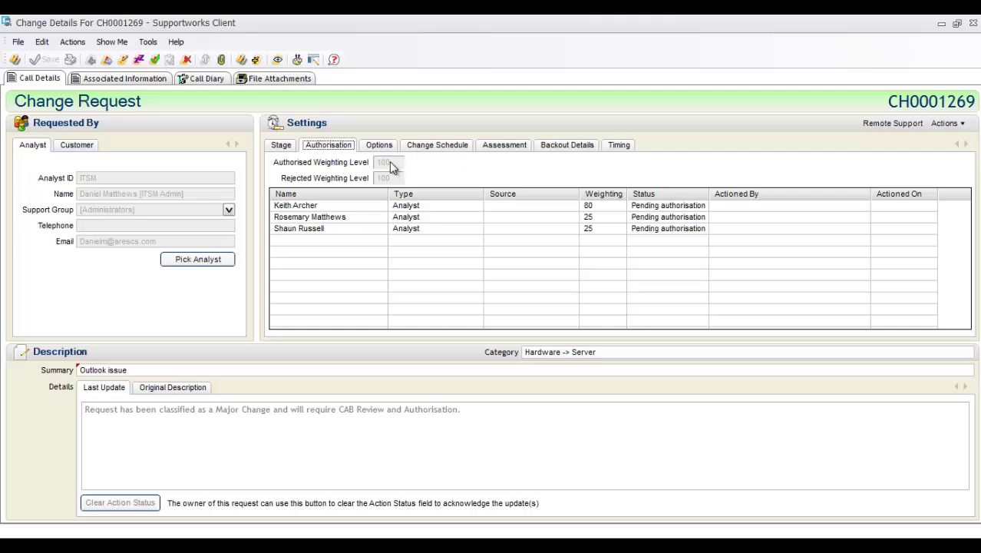
left_click(296, 207)
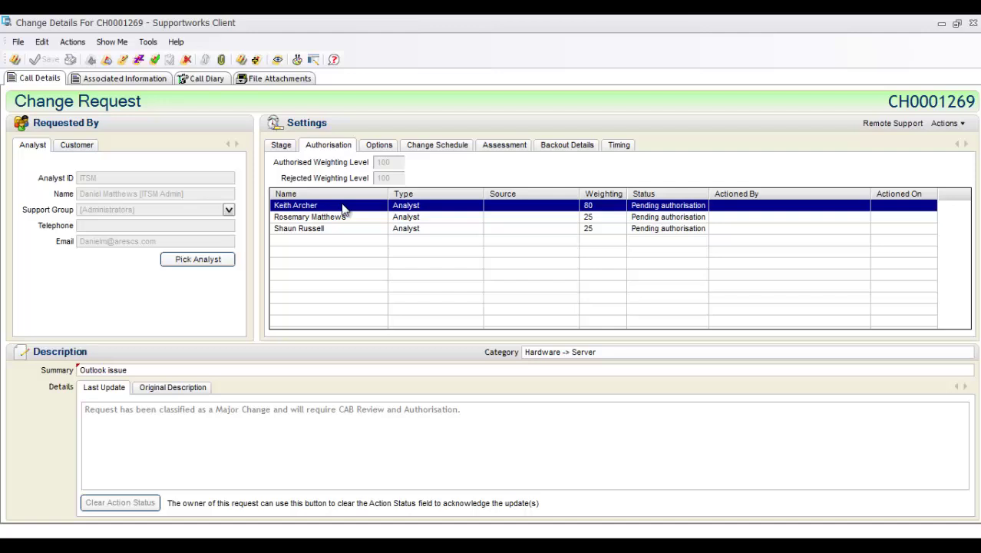
Step: Authorise the first approver's record with the comment 'proceed' and save it
double_click(342, 208)
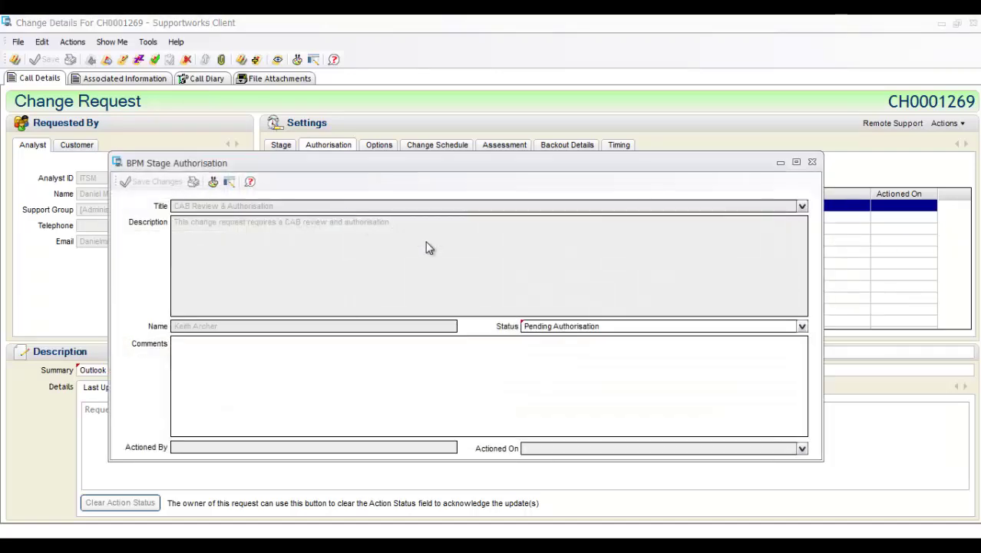
left_click(802, 327)
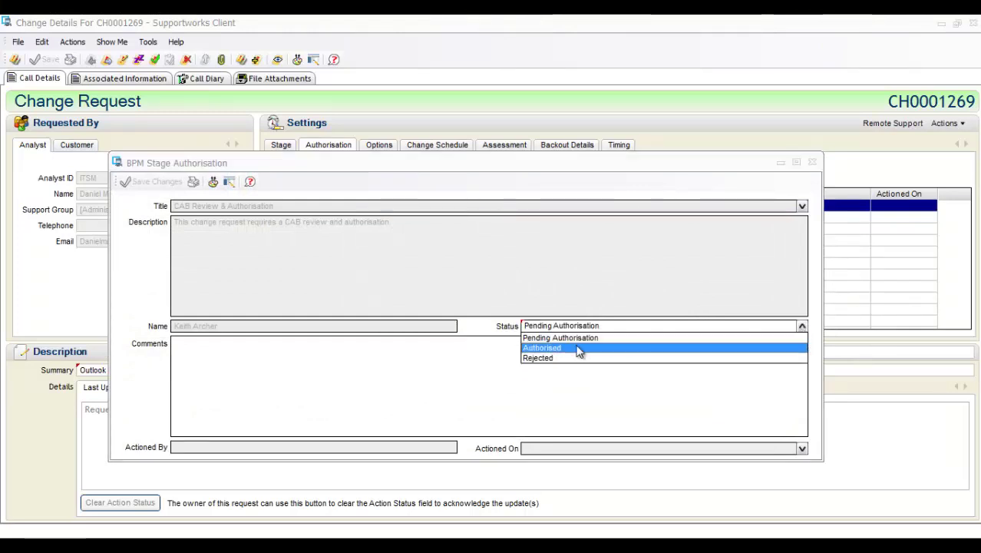
left_click(579, 346)
left_click(303, 377)
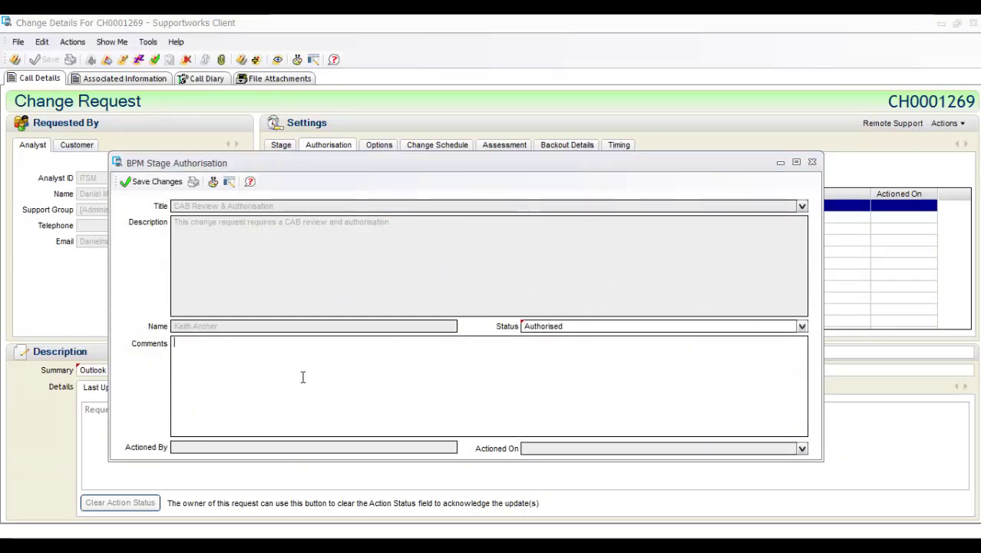
type("proceed")
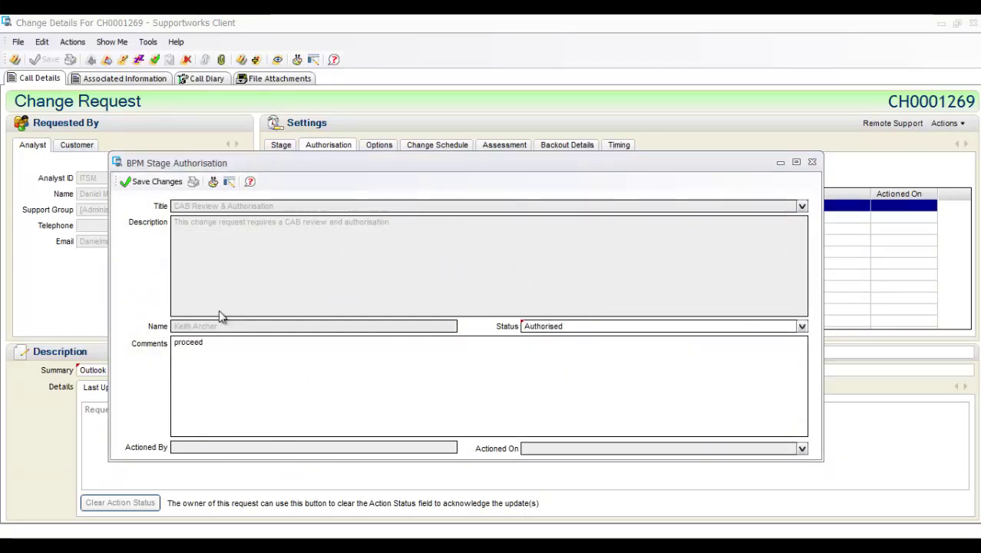
left_click(142, 184)
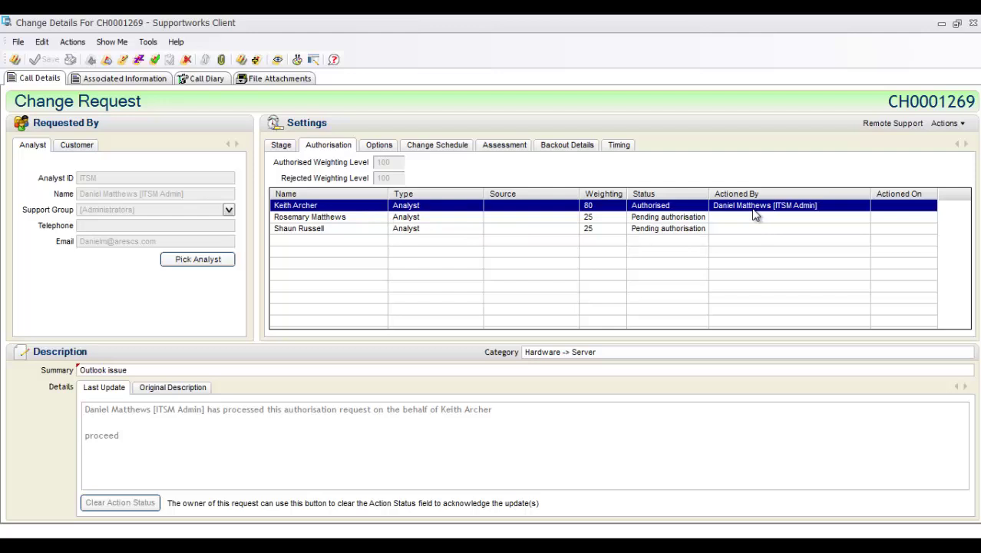
Step: Authorise the second approver's record with the comment 'Proceed' and save it
double_click(322, 217)
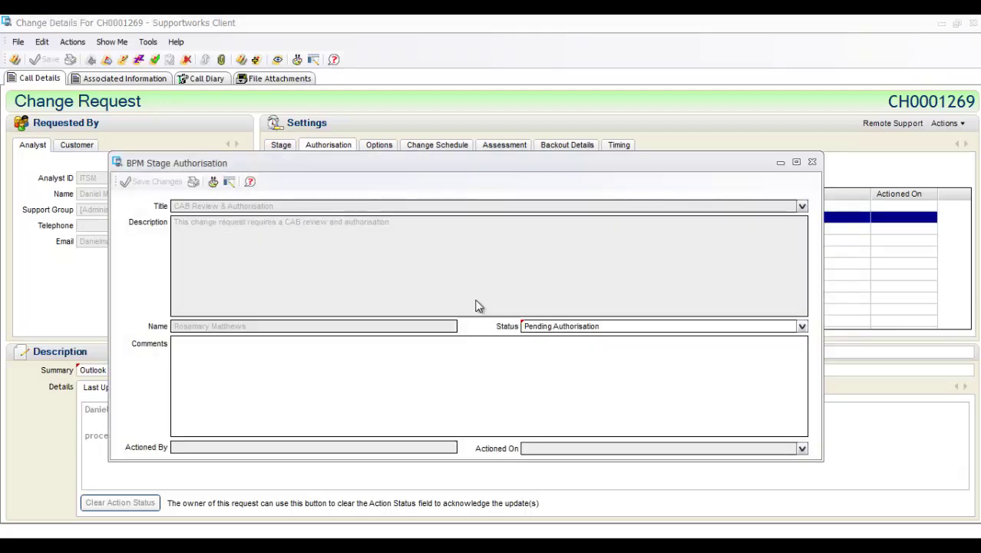
left_click(779, 330)
left_click(537, 348)
left_click(323, 377)
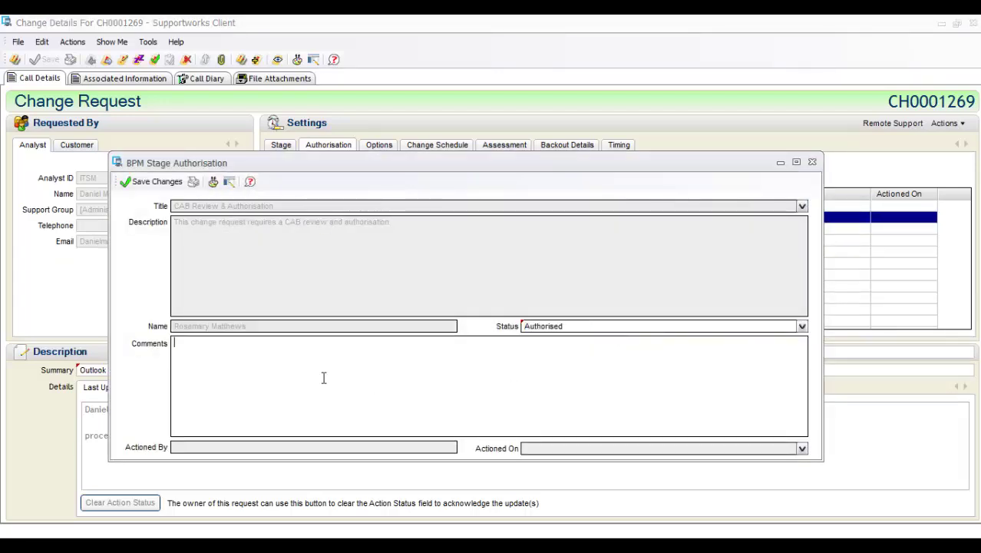
type("Proceed")
left_click(151, 183)
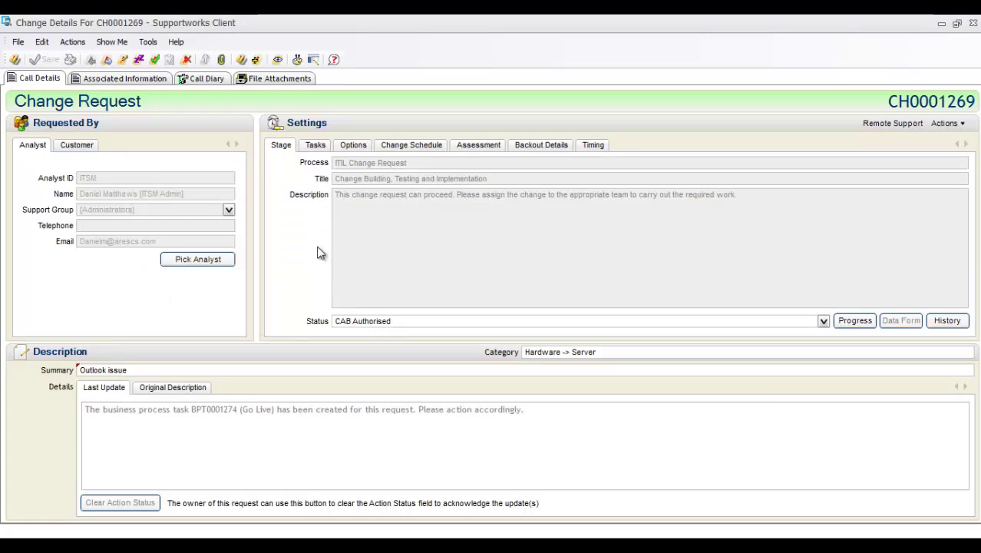
Step: Review CH0001269's BPM workflow progress, then switch to its Tasks list
left_click(854, 320)
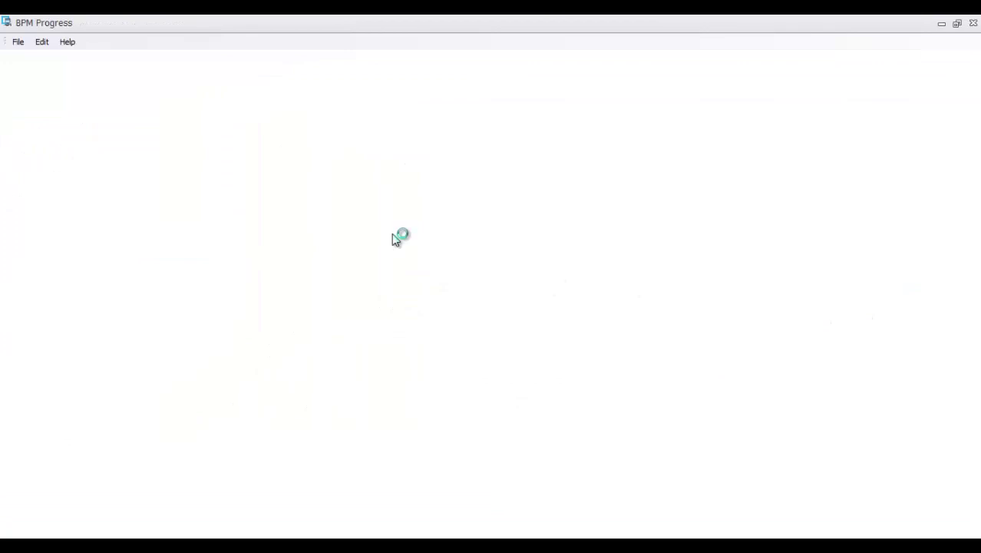
left_click(973, 25)
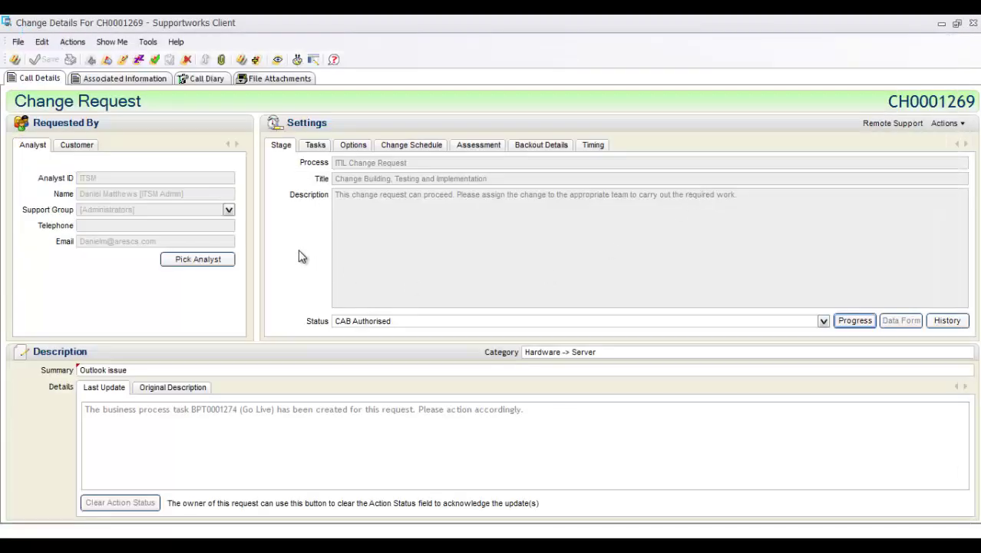
left_click(317, 146)
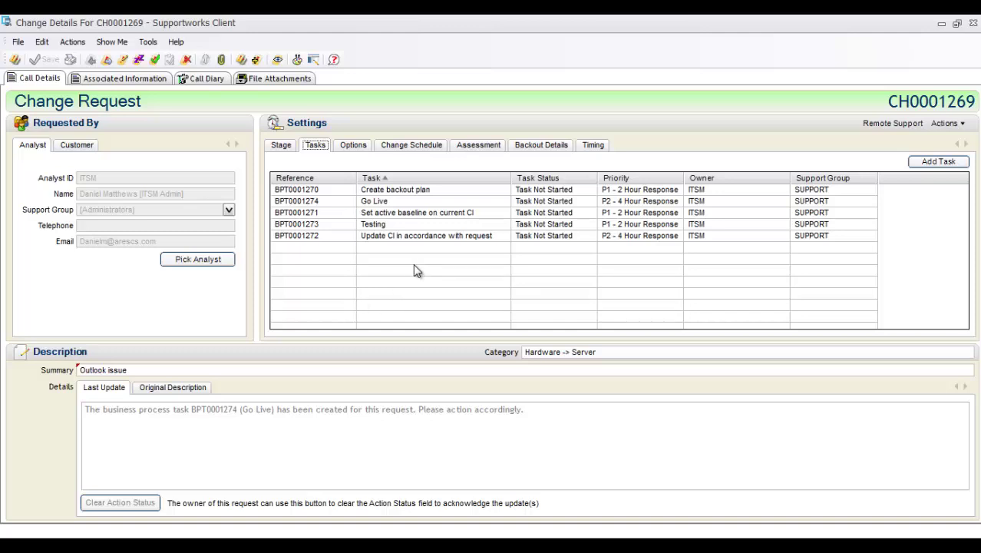
Step: Save task BPT0001271 'Set active baseline on current CI' as Task Successfully Completed
left_click(423, 213)
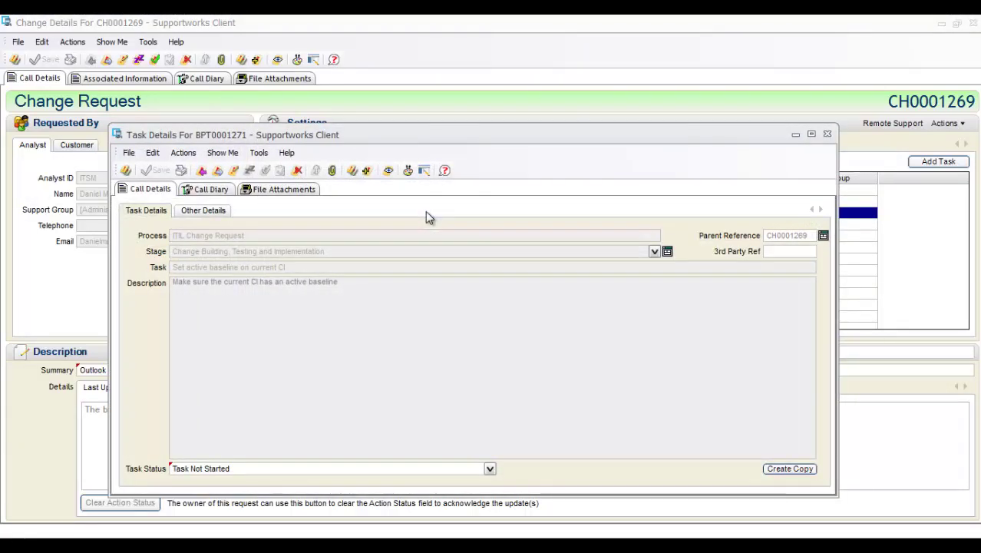
left_click(489, 469)
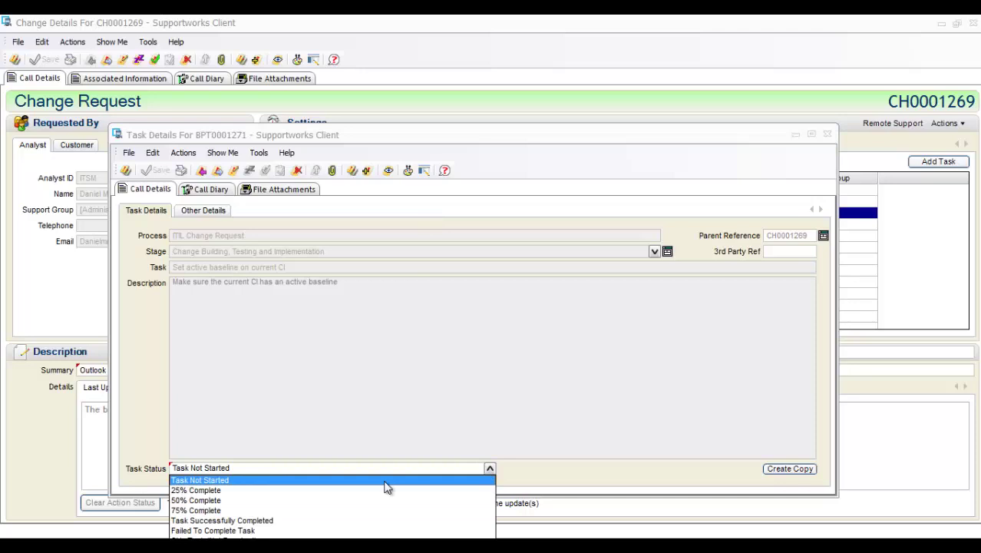
left_click(219, 521)
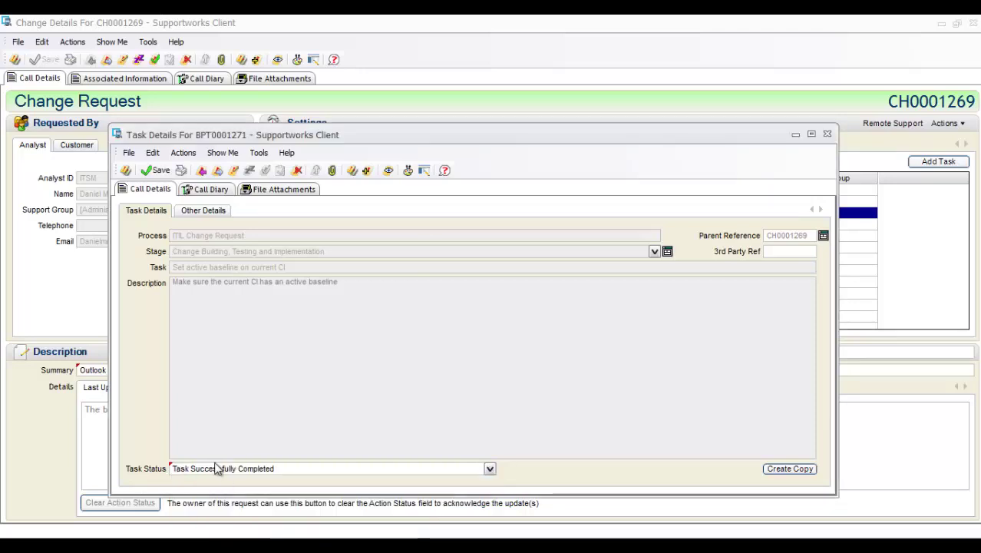
left_click(159, 170)
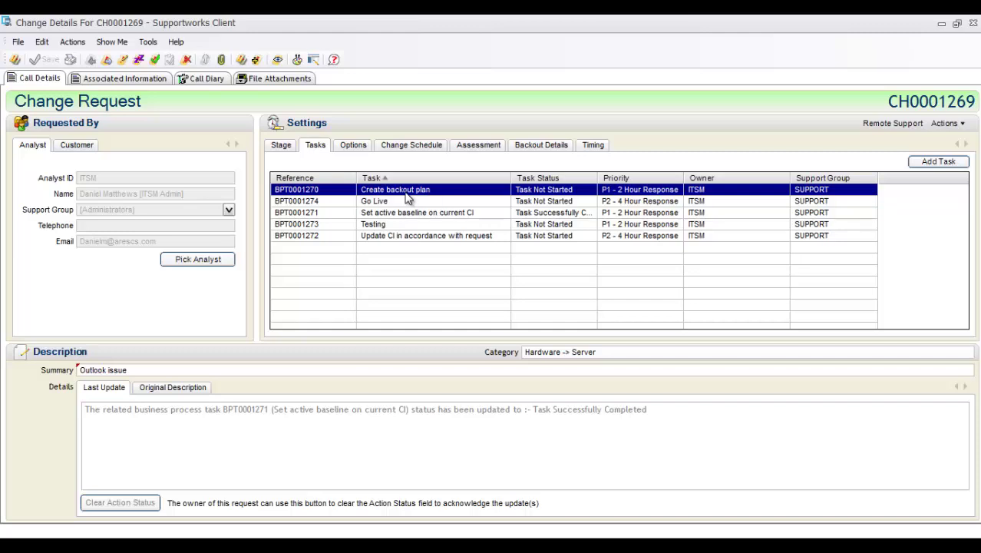
left_click(564, 148)
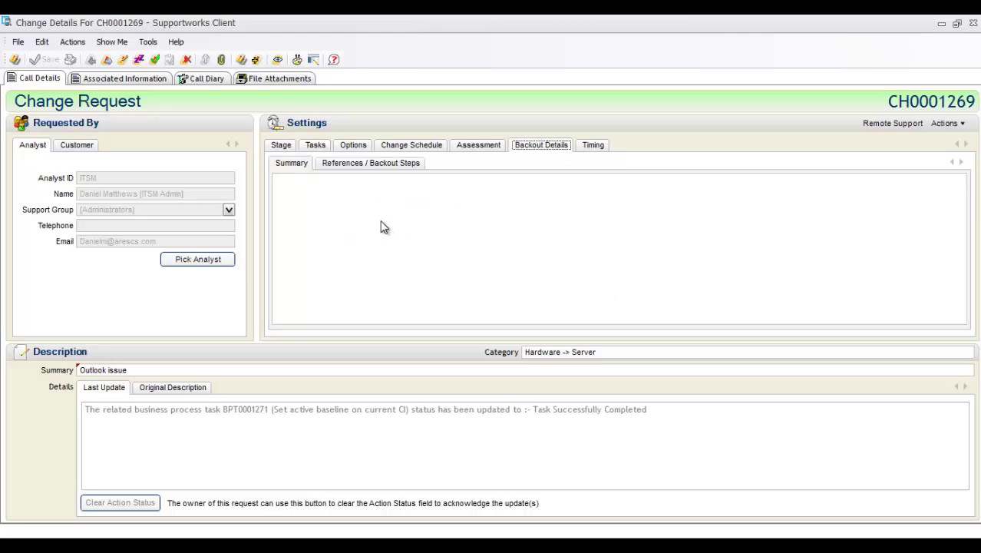
left_click(365, 165)
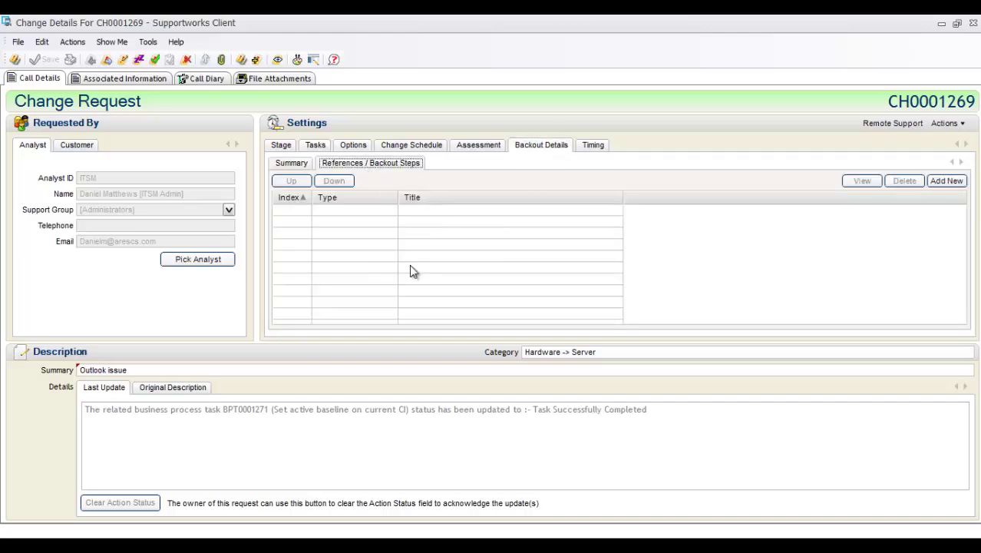
left_click(276, 77)
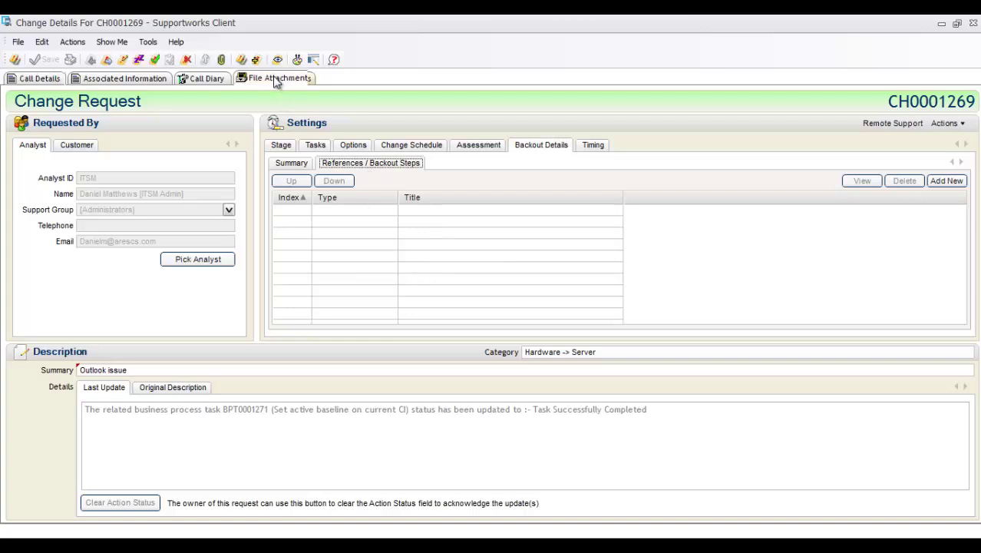
right_click(324, 164)
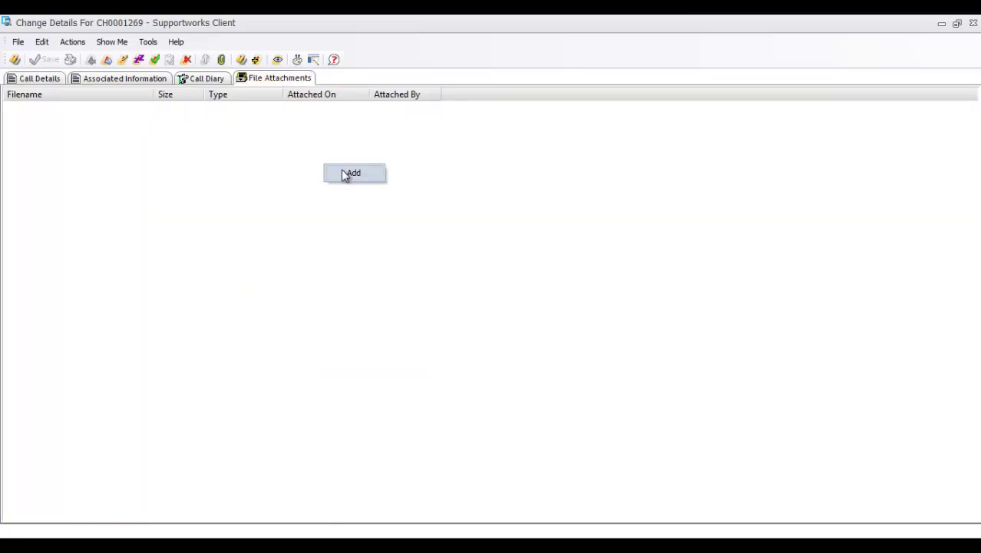
left_click(36, 77)
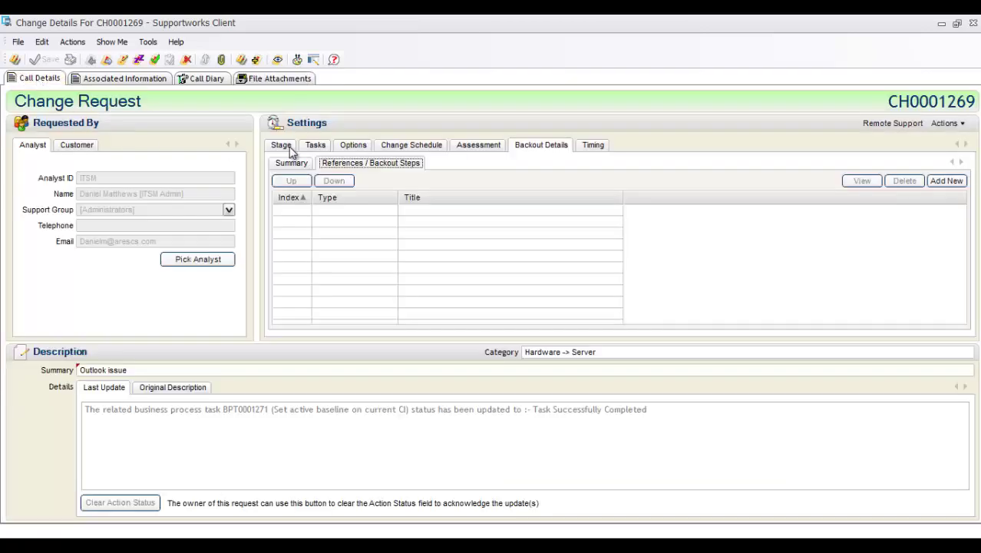
left_click(315, 145)
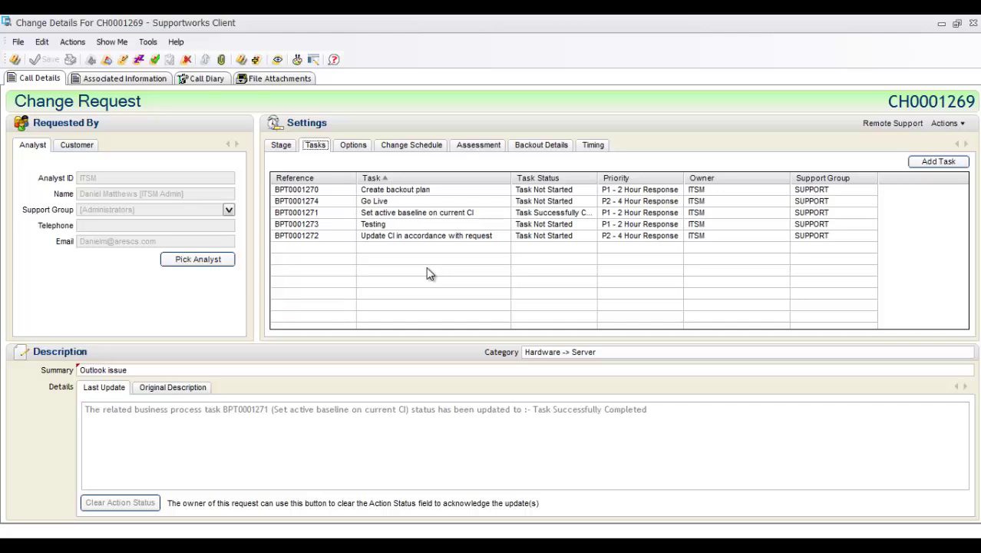
Step: Start a new change activity titled 'Pre-Production Testing' with type Testing
left_click(427, 148)
left_click(942, 163)
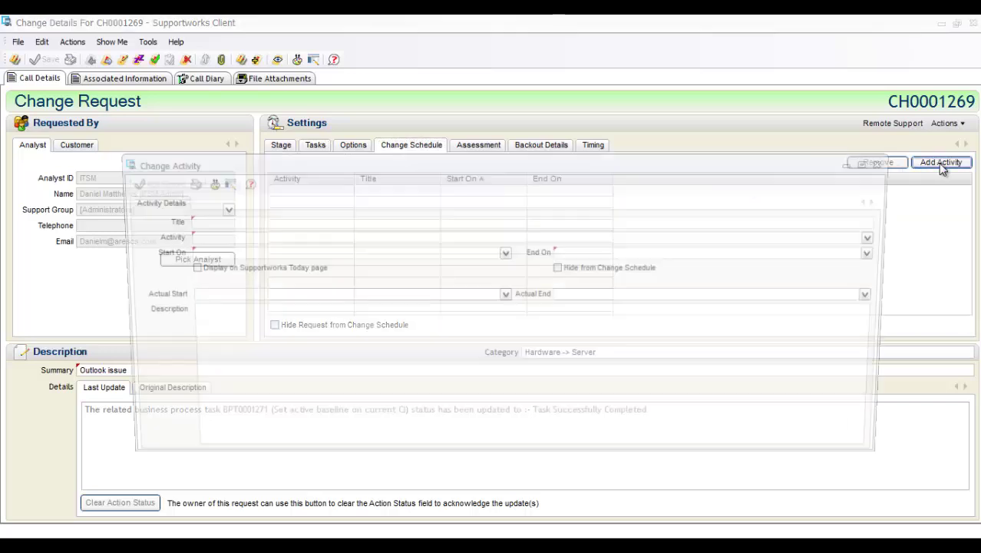
left_click(237, 221)
type("P")
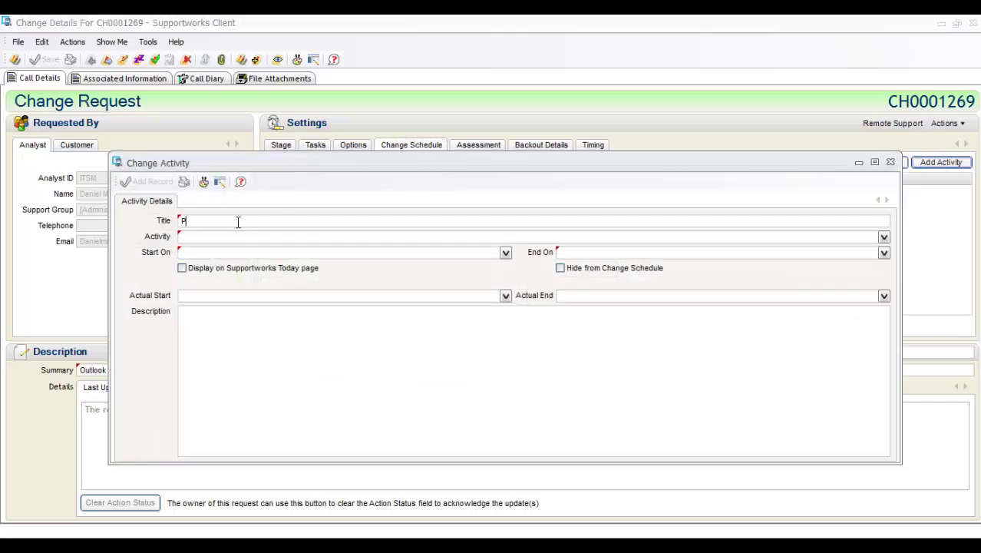
type("re-Production Testing")
left_click(884, 237)
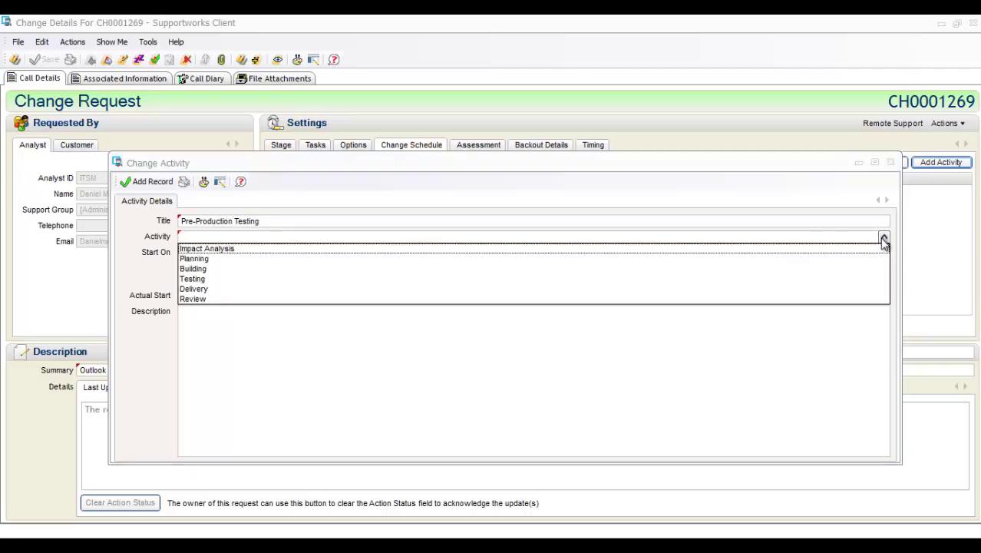
left_click(272, 281)
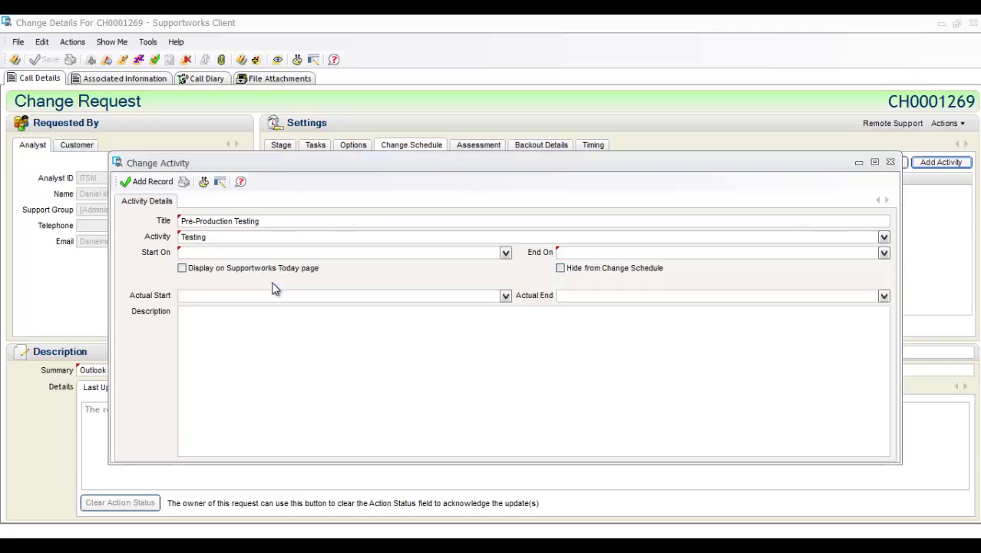
Step: Schedule the activity from 29/05/2014 to 30/05/2014, describe it as 'Testing', and add the record
left_click(505, 252)
left_click(242, 346)
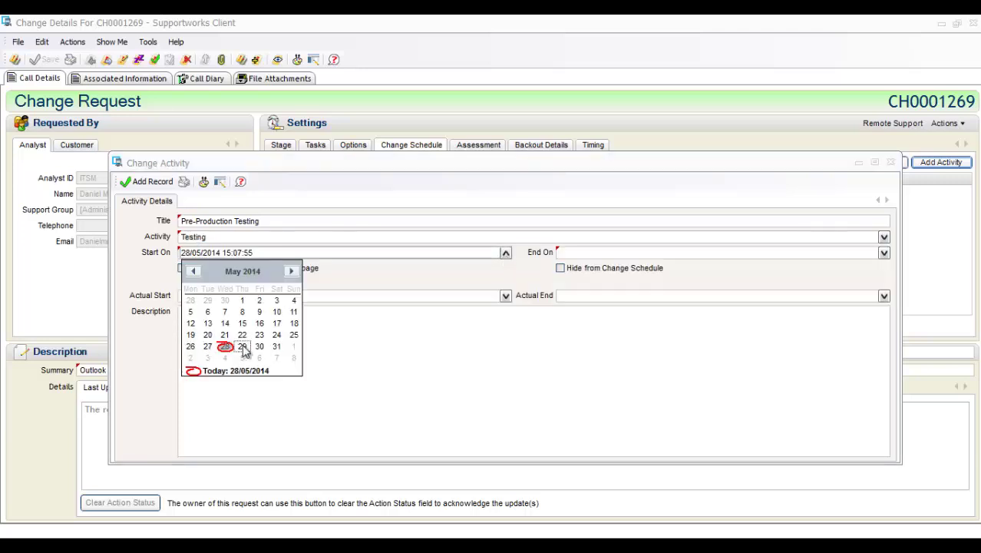
left_click(883, 253)
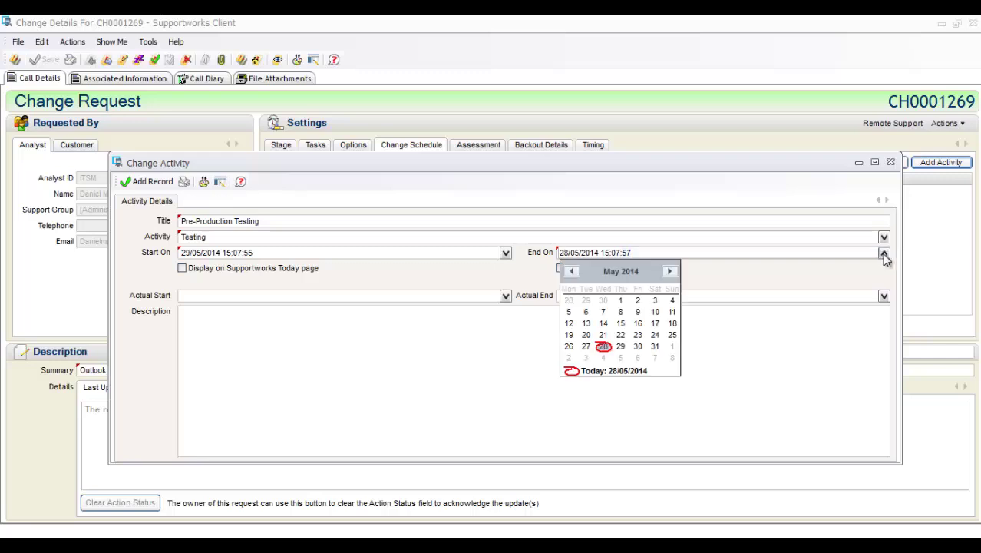
left_click(637, 347)
left_click(366, 355)
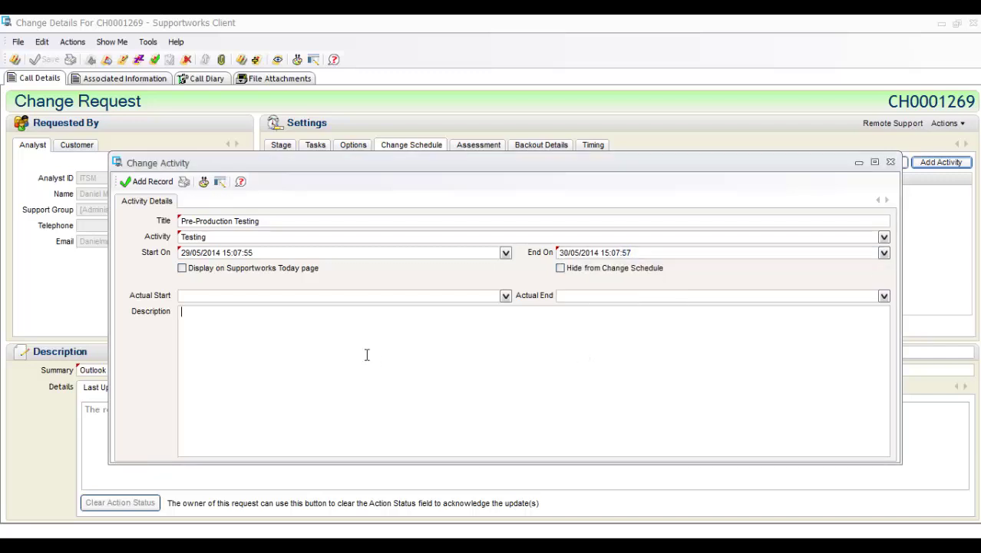
type("Testin")
key("BackSpace")
key("BackSpace")
key("BackSpace")
type("ing")
left_click(146, 181)
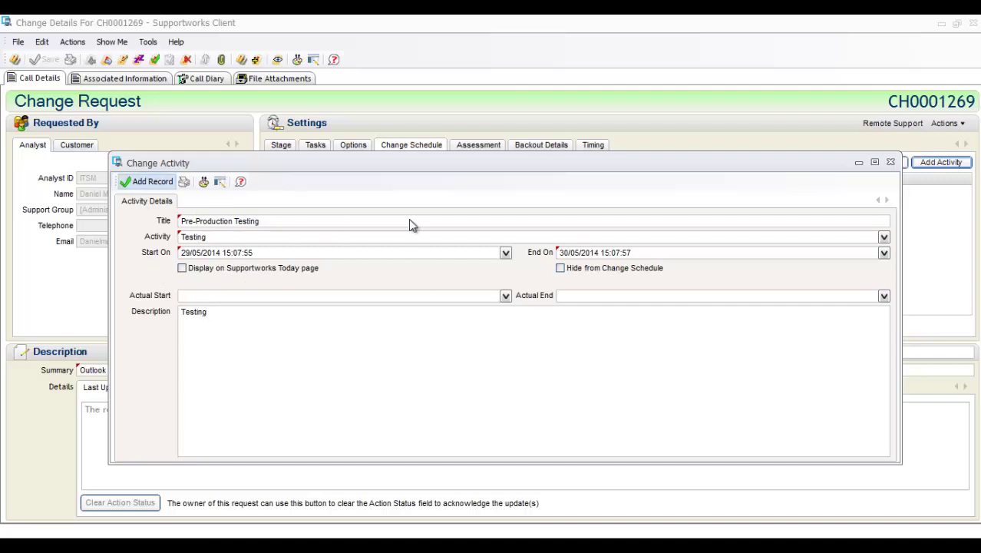
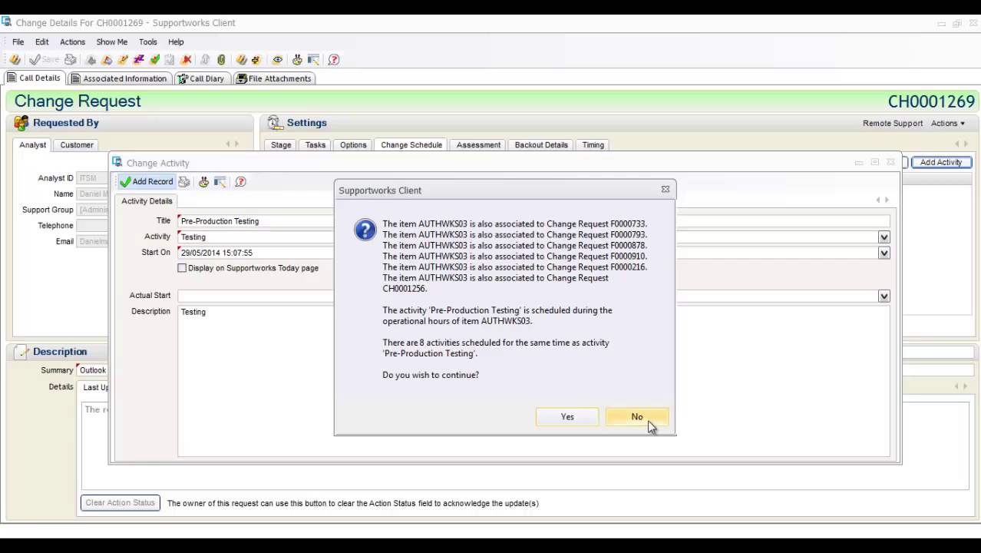
Step: Confirm adding the Pre-Production Testing activity despite conflicts and review its schedule warnings
left_click(574, 420)
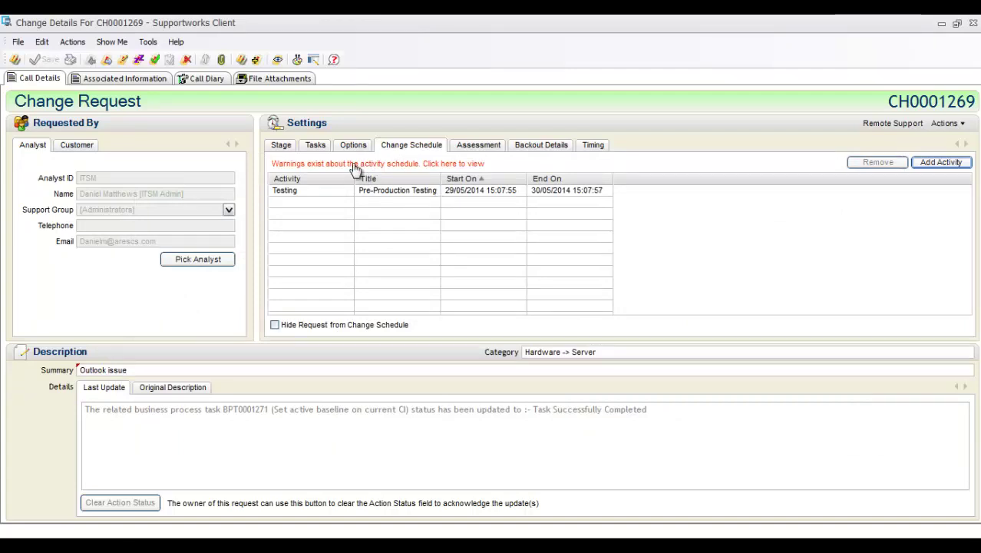
left_click(355, 164)
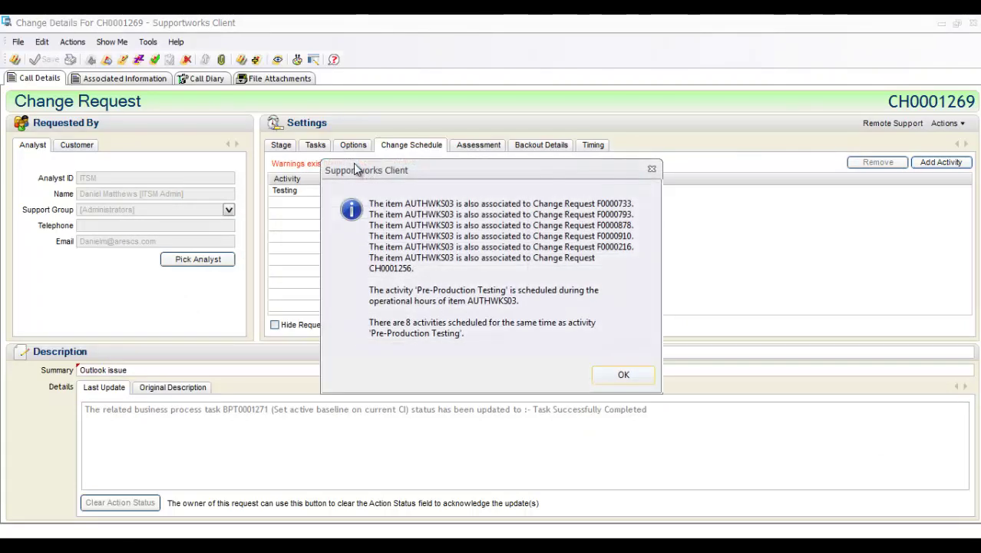
left_click(652, 169)
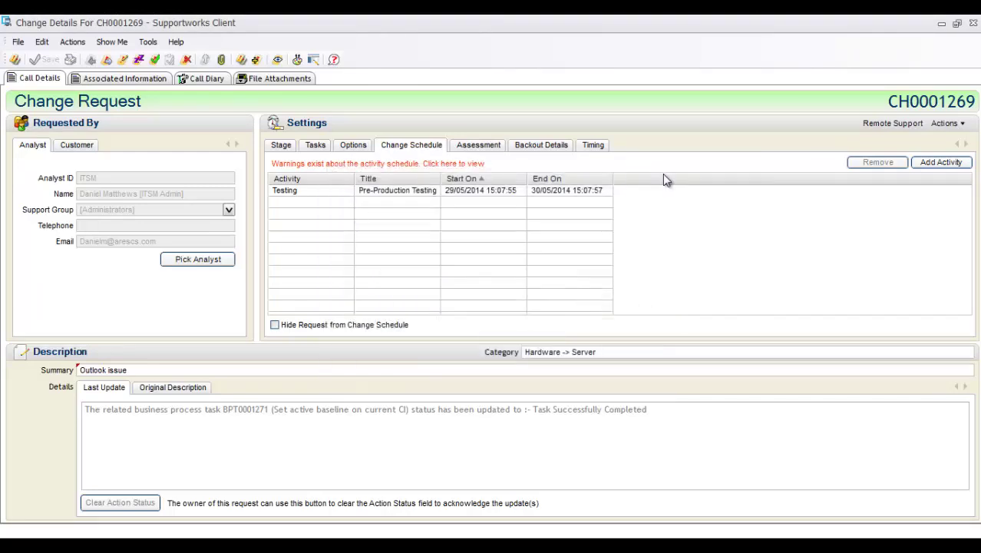
Step: Minimize the change request, known error and incident windows to return to the inbox
left_click(941, 25)
left_click(941, 25)
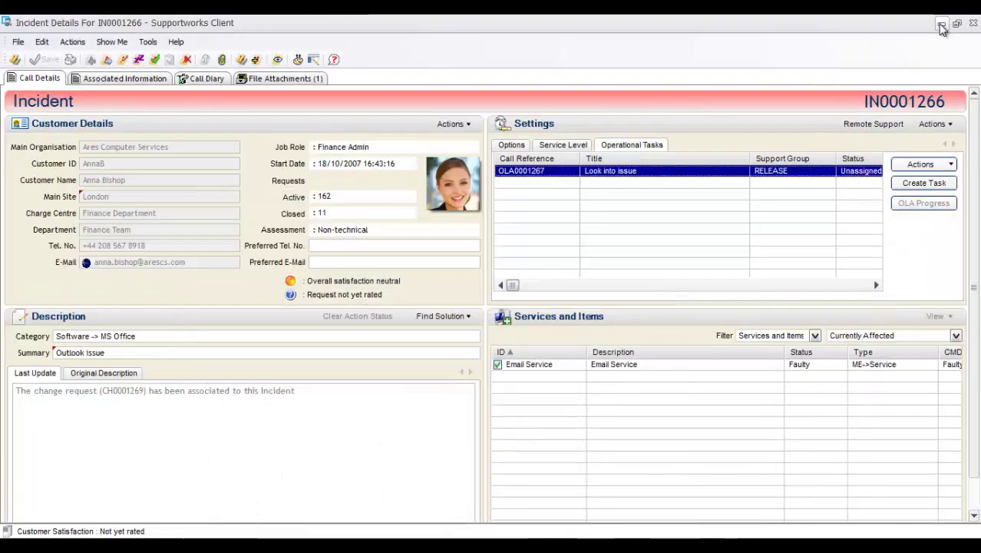
left_click(941, 25)
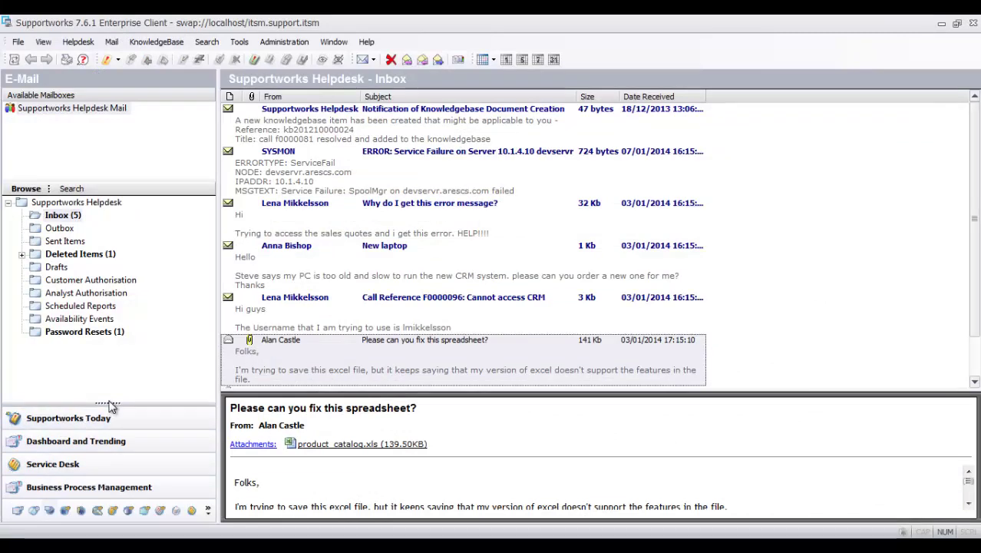
Step: Switch to the Change Schedule view and enlarge its pane
left_click_drag(107, 402, 96, 184)
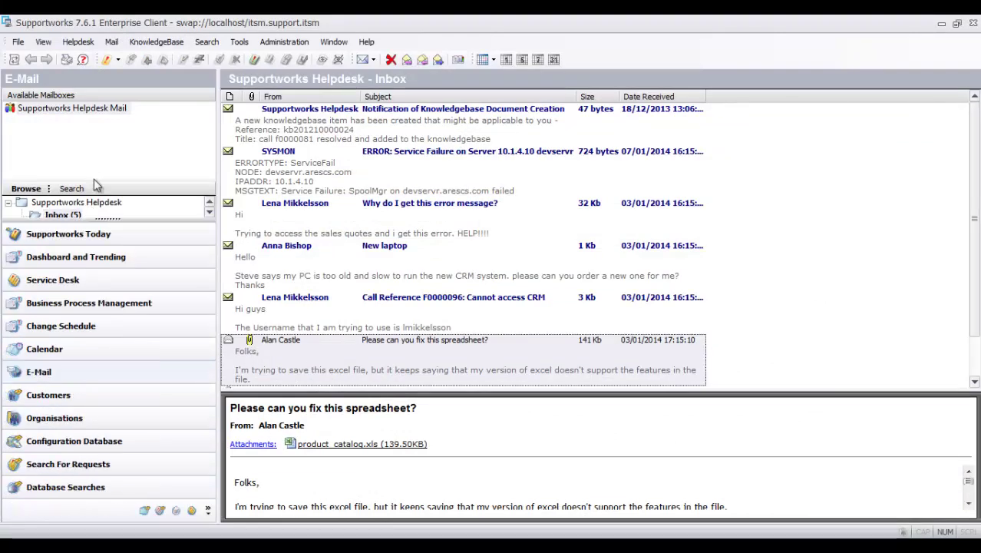
left_click(43, 330)
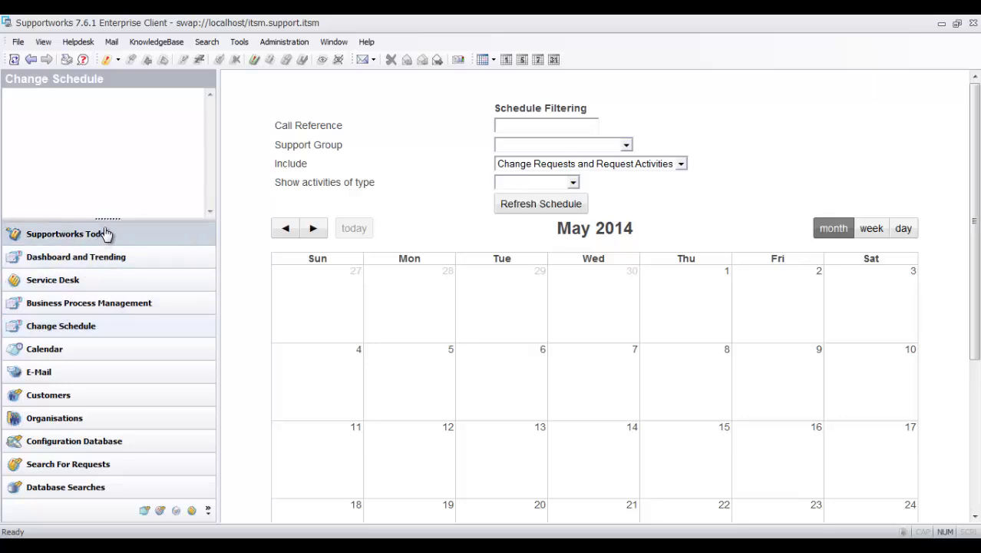
left_click_drag(106, 226, 98, 298)
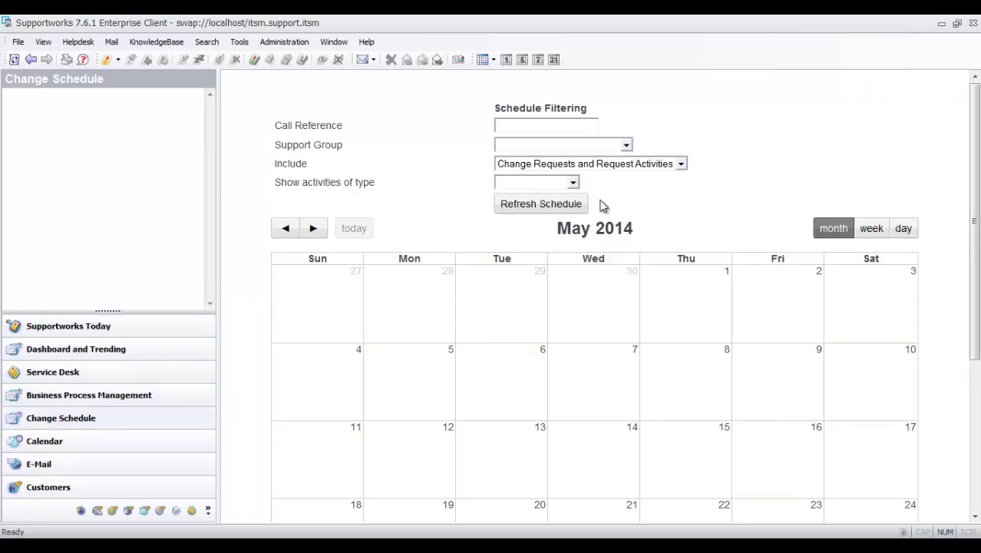
left_click_drag(968, 188, 977, 330)
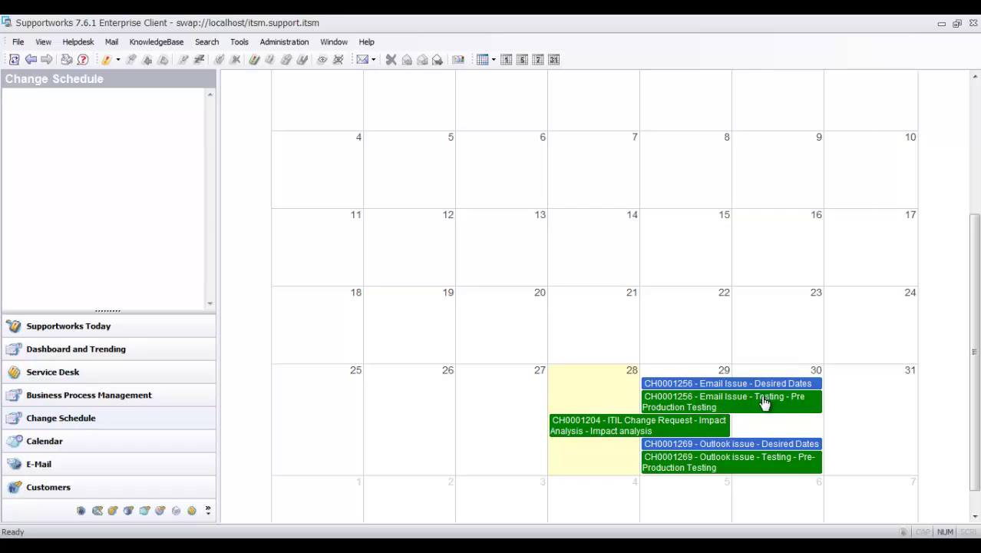
scroll(674, 412, "up", 5)
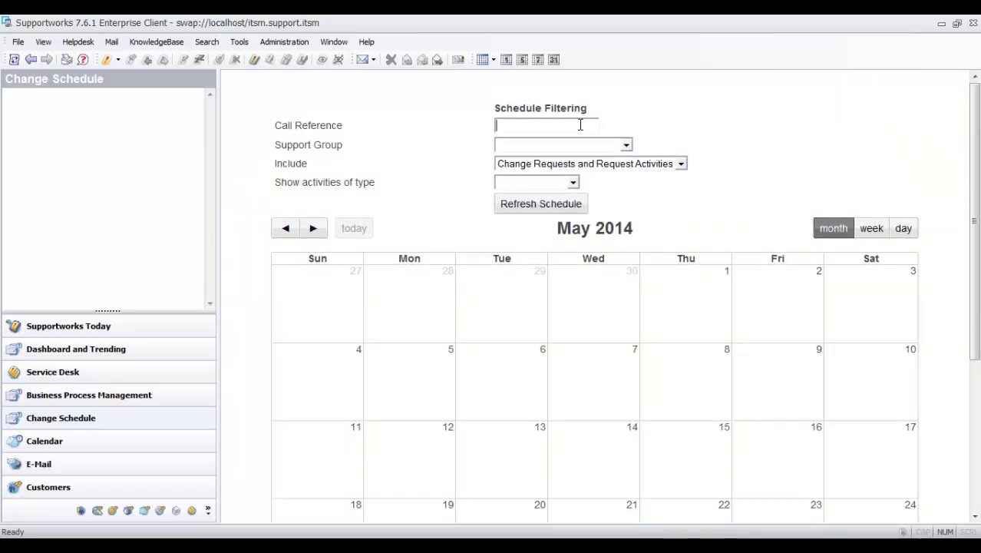
Step: Filter the schedule to include Request Activities of type Testing only
left_click(510, 125)
left_click(626, 148)
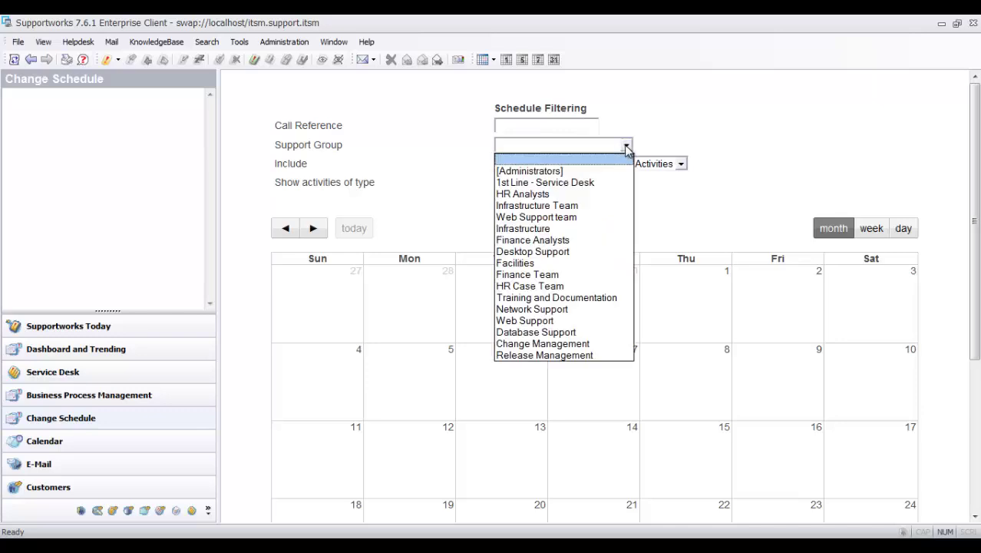
left_click(626, 147)
left_click(680, 164)
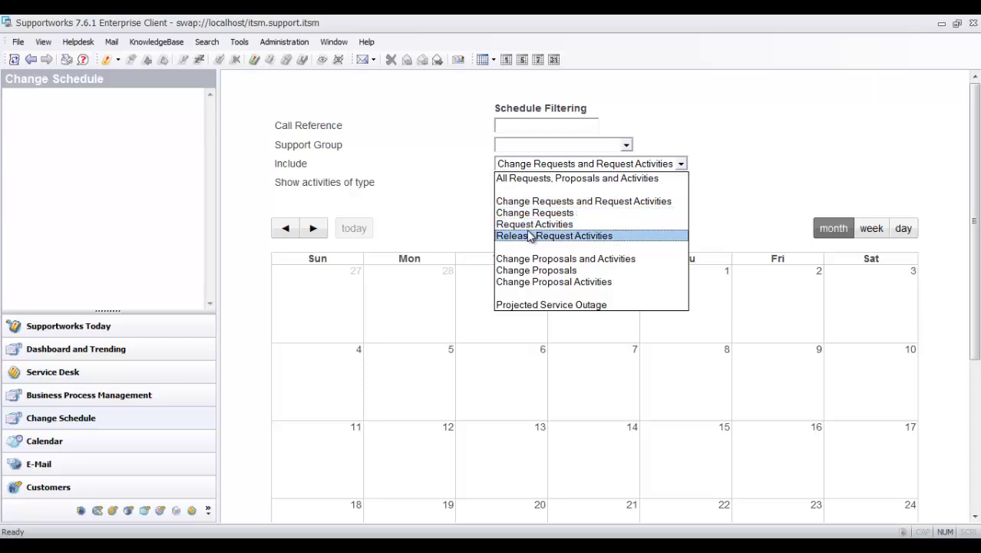
left_click(519, 228)
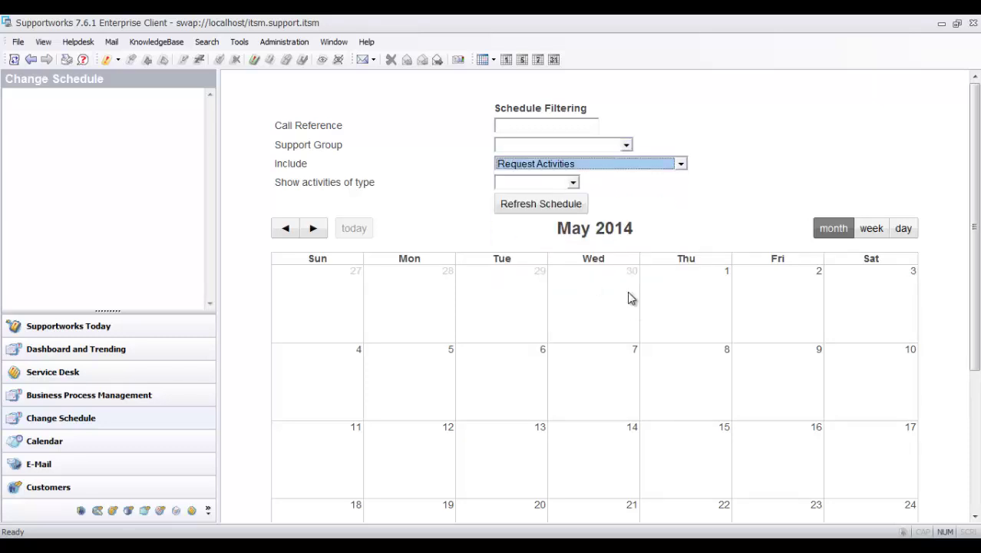
left_click(574, 183)
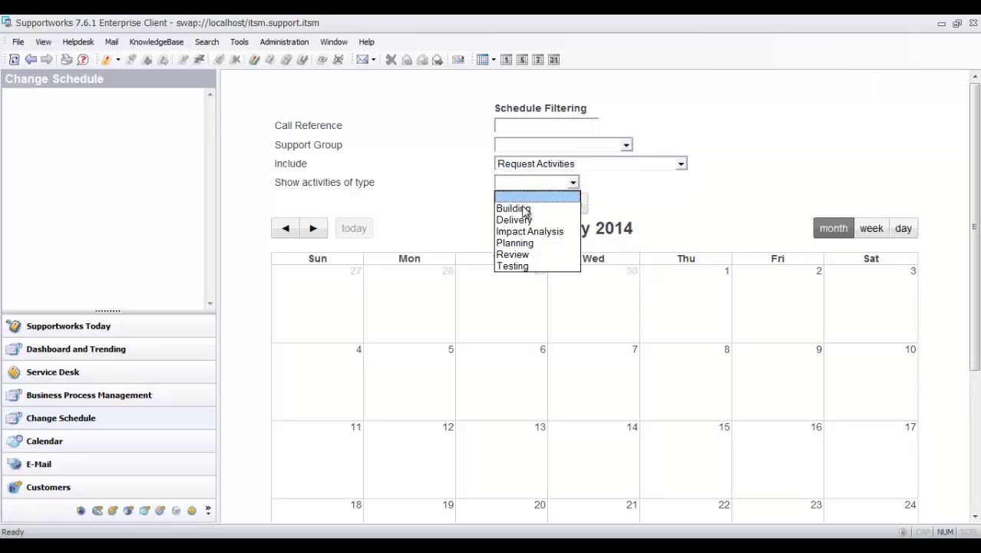
left_click(514, 266)
Step: Open change CH0001269 from its calendar event
scroll(714, 307, "down", 5)
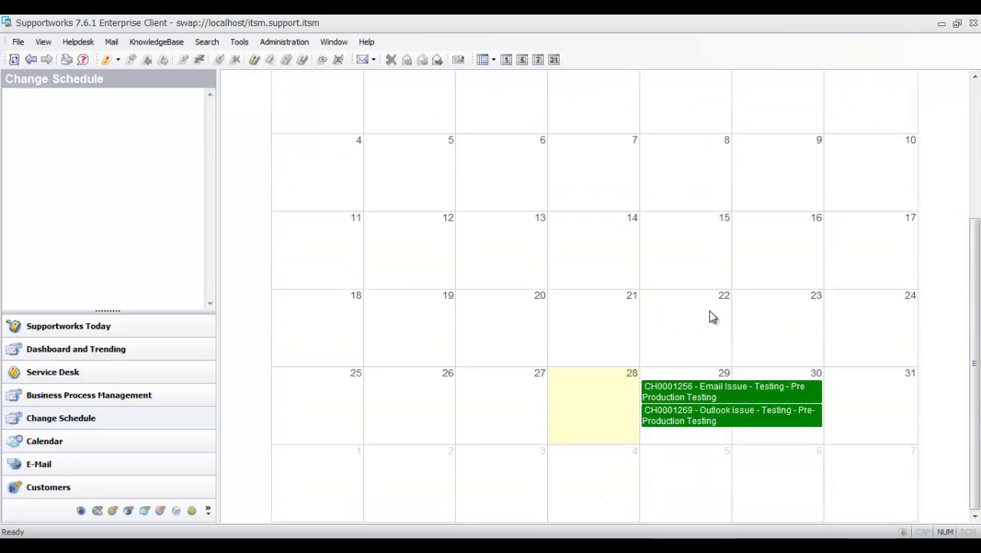
scroll(704, 398, "up", 5)
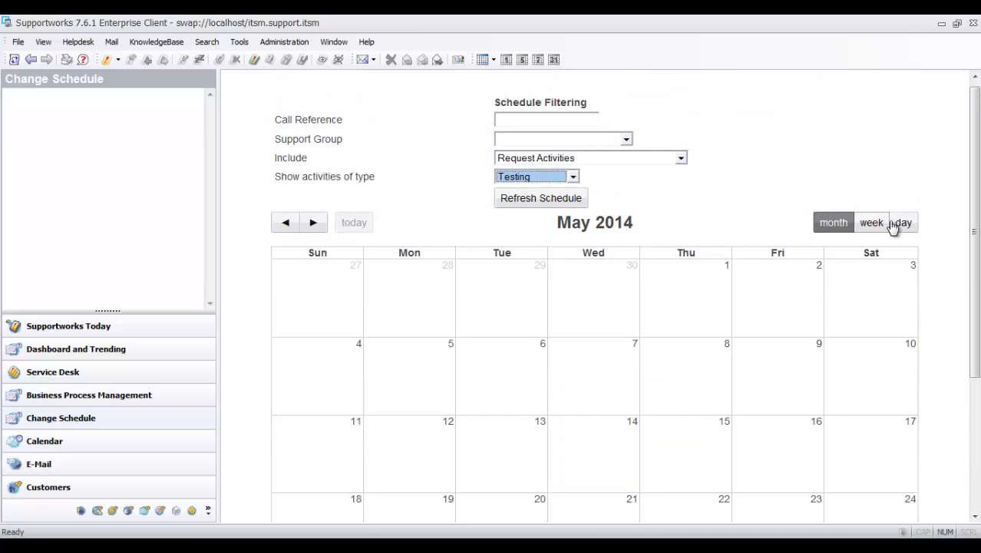
scroll(556, 408, "down", 3)
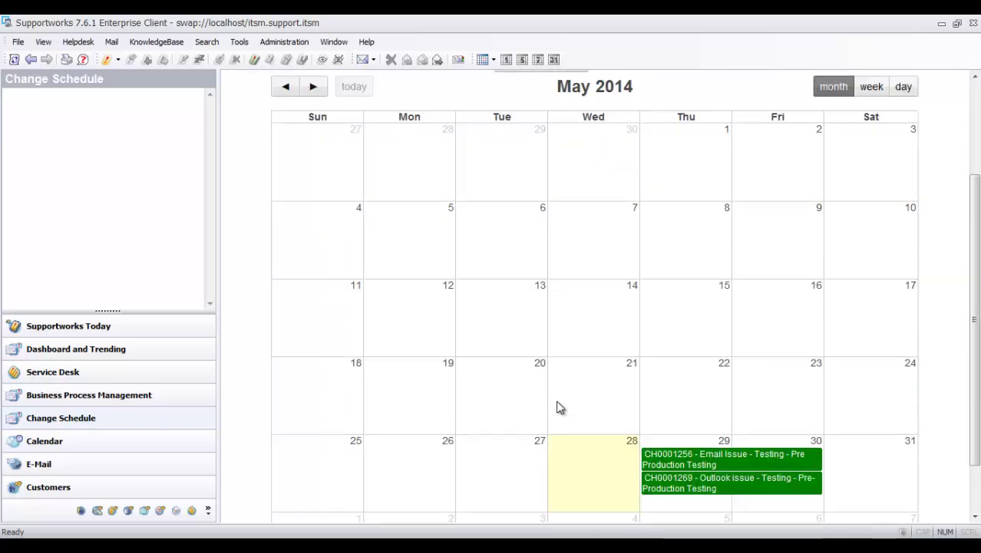
double_click(717, 480)
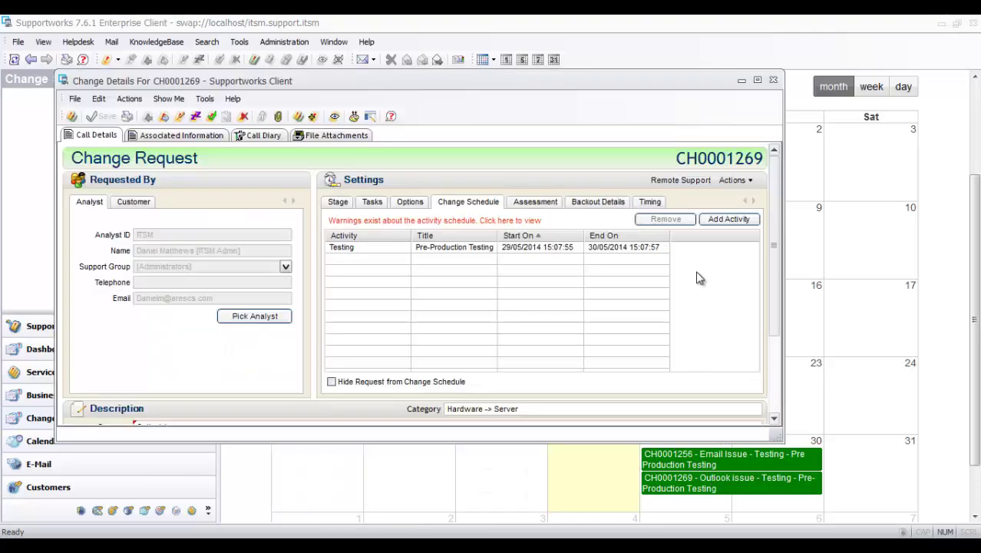
Step: Maximize change CH0001269's details and check its extra actions list
left_click(756, 80)
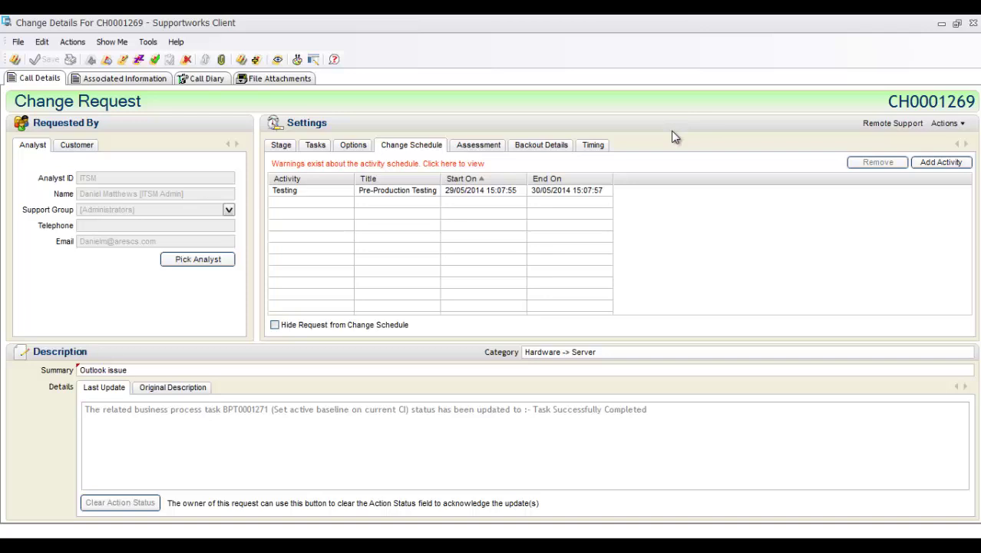
left_click(947, 123)
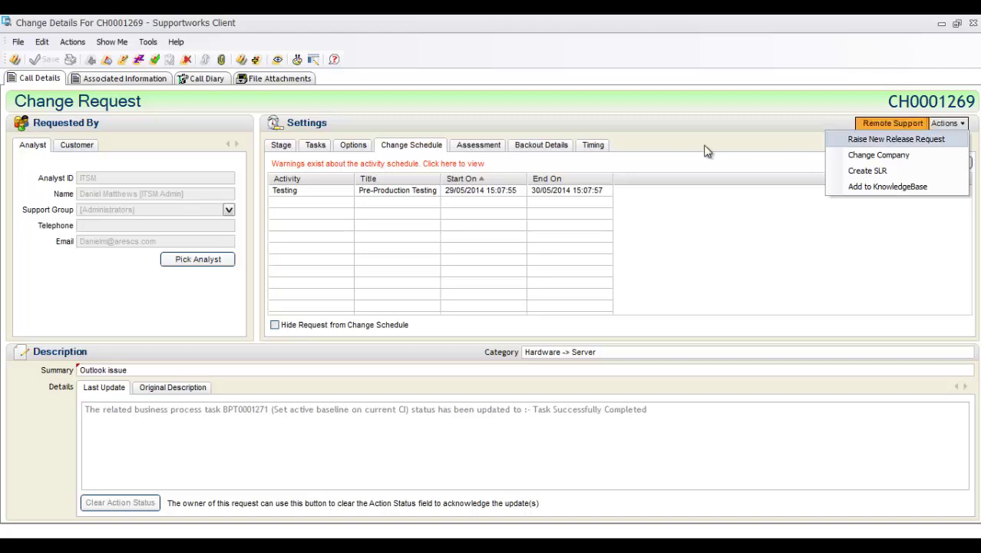
left_click(679, 141)
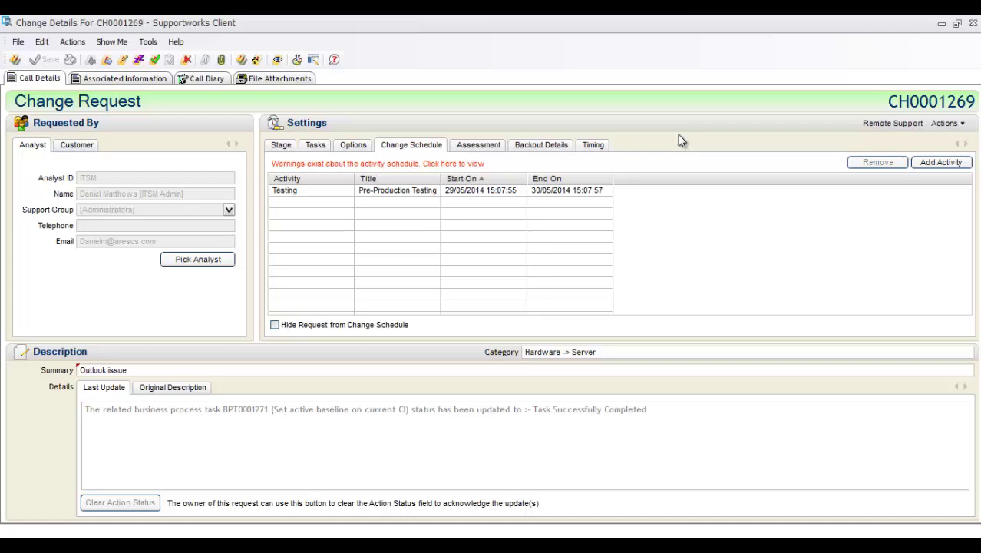
Step: Preview the Resolve/Close Call form without resolving, then view the change's associated records
left_click(69, 43)
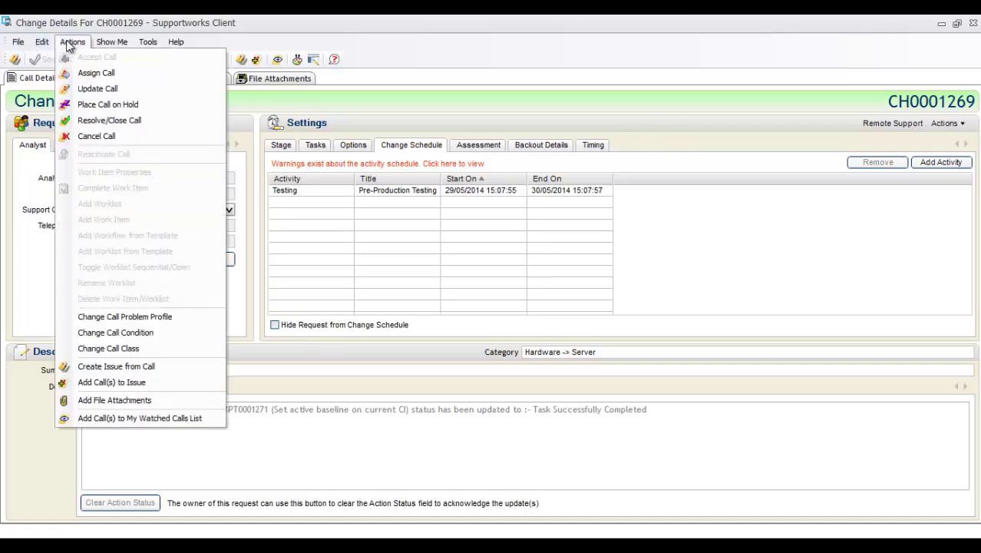
left_click(89, 120)
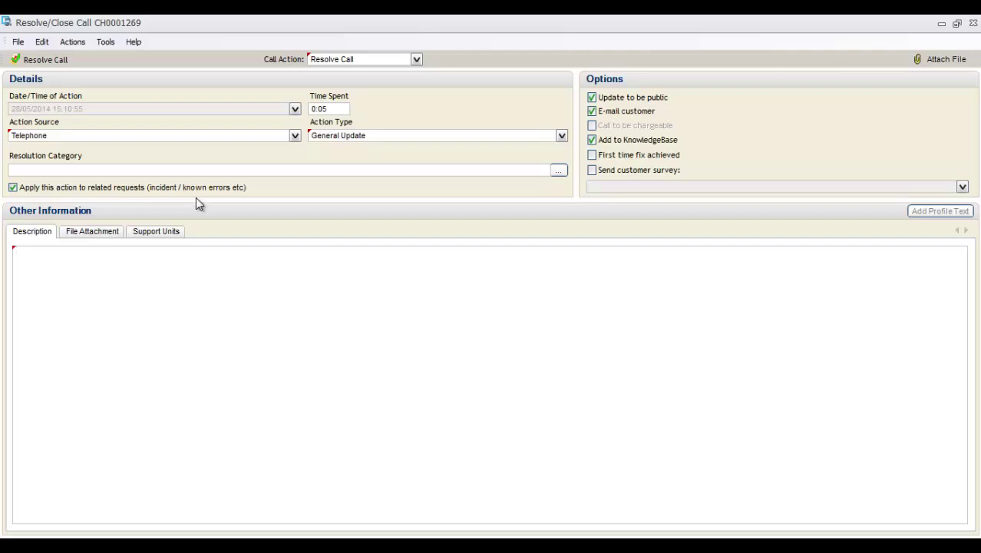
left_click(972, 23)
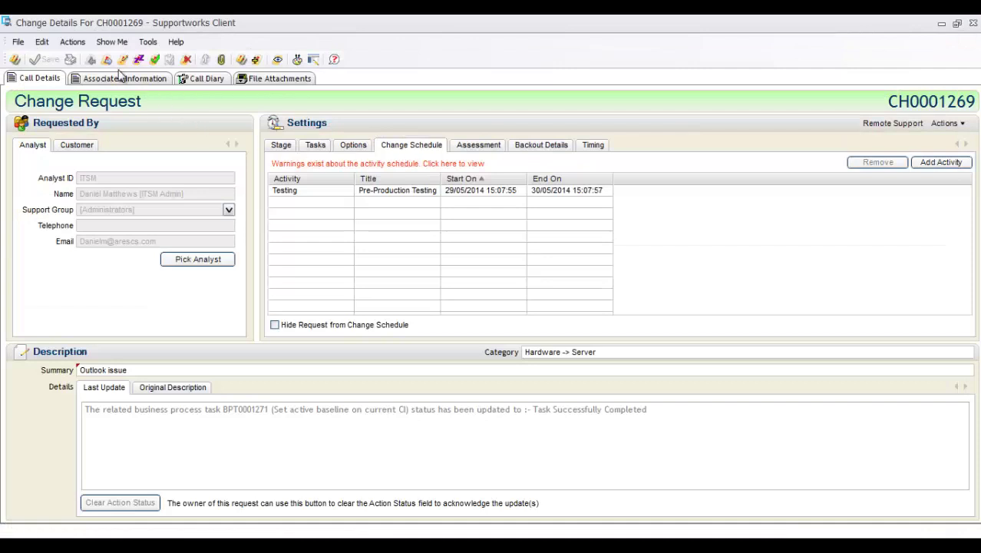
left_click(119, 81)
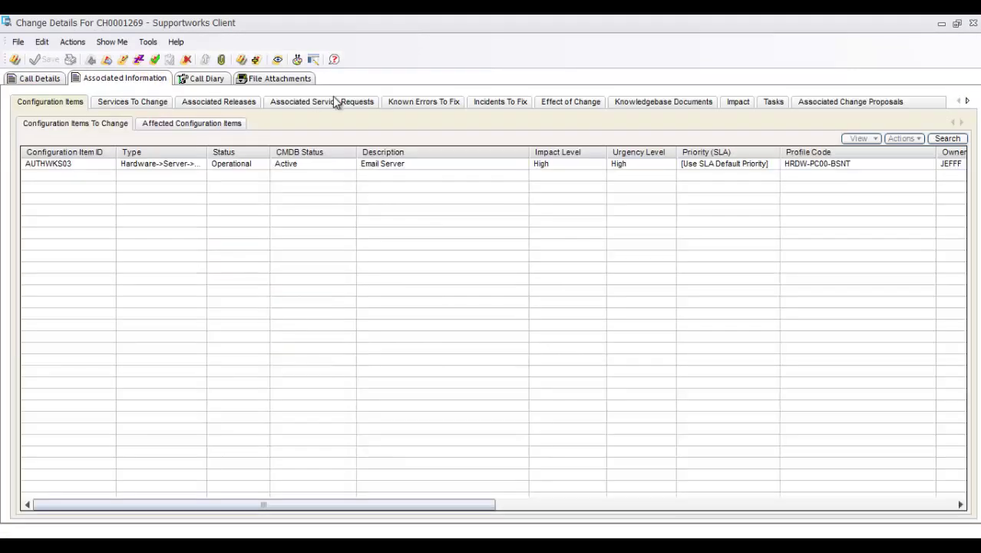
left_click(429, 103)
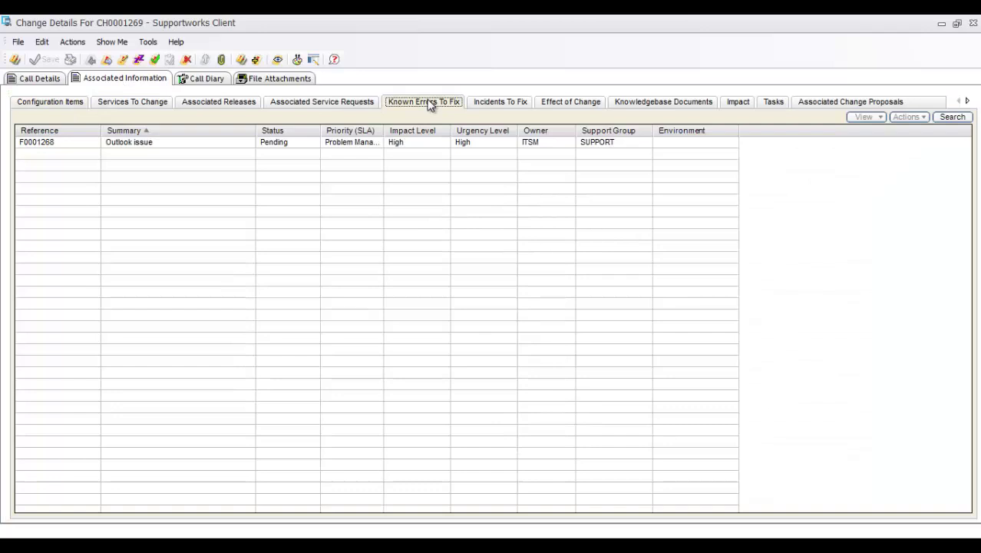
left_click(475, 105)
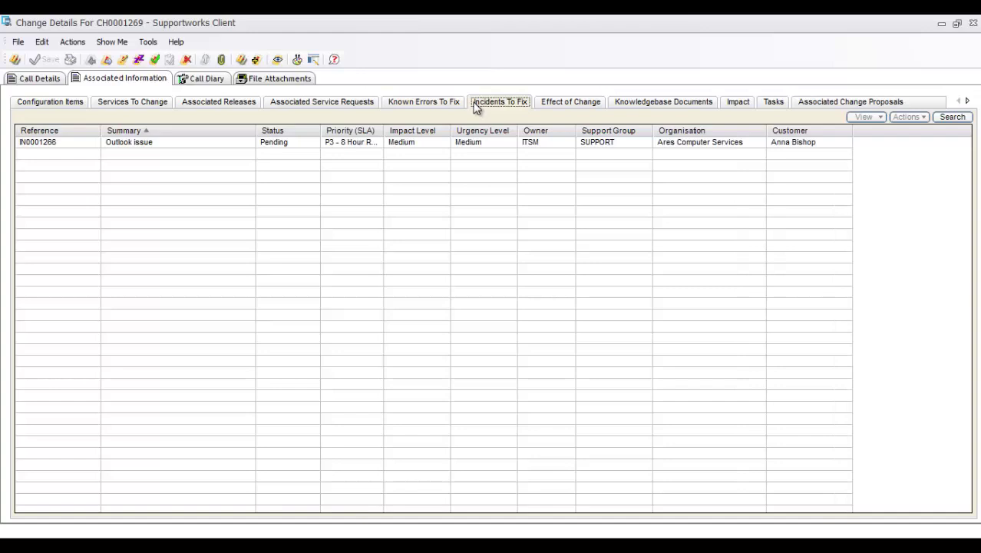
left_click(597, 104)
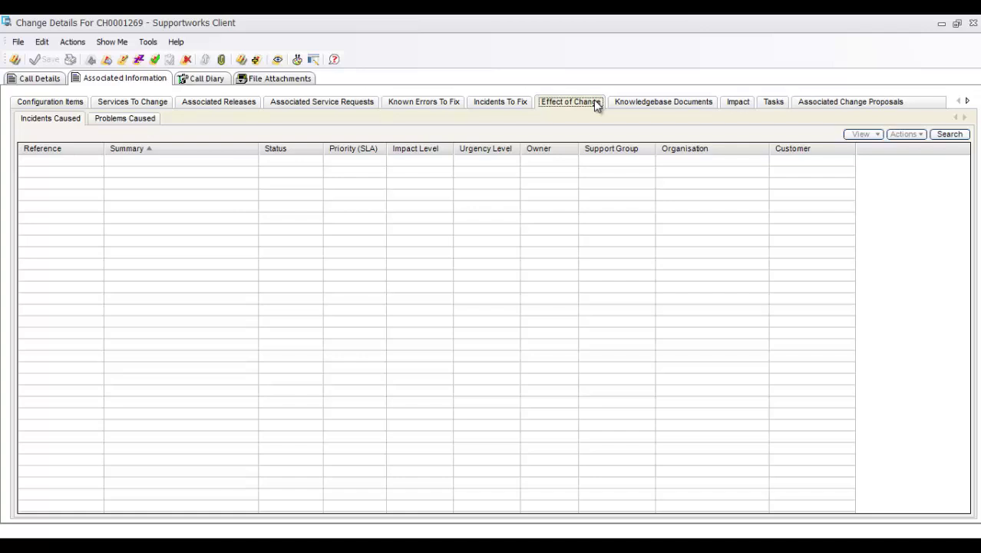
left_click(23, 80)
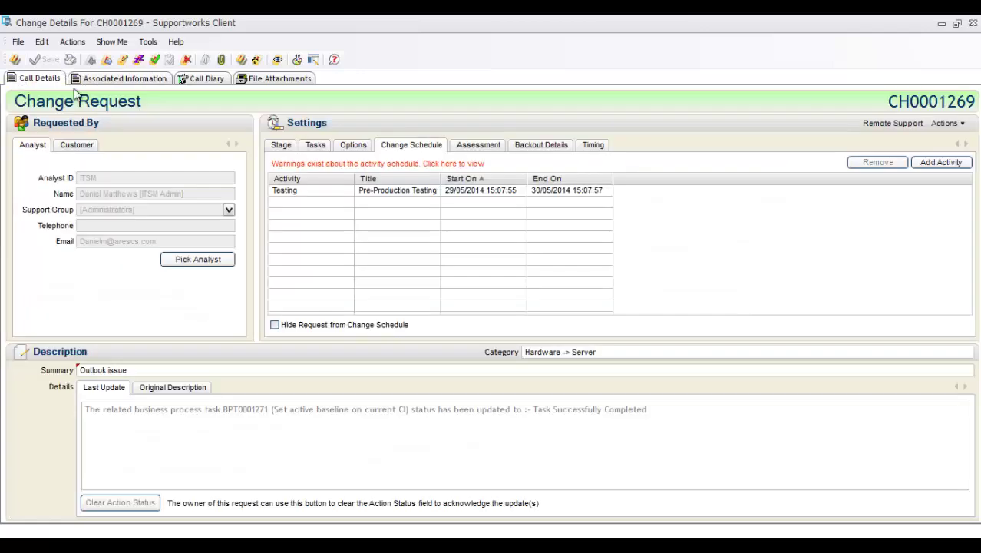
Step: Close the change, known error and incident windows and bring up Supportworks Today
left_click(973, 23)
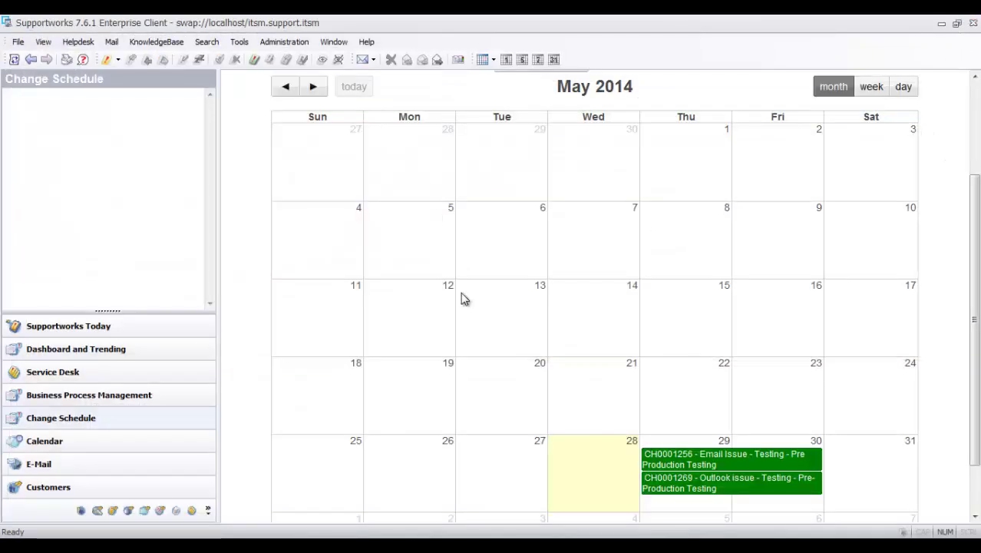
mouse_move(376, 545)
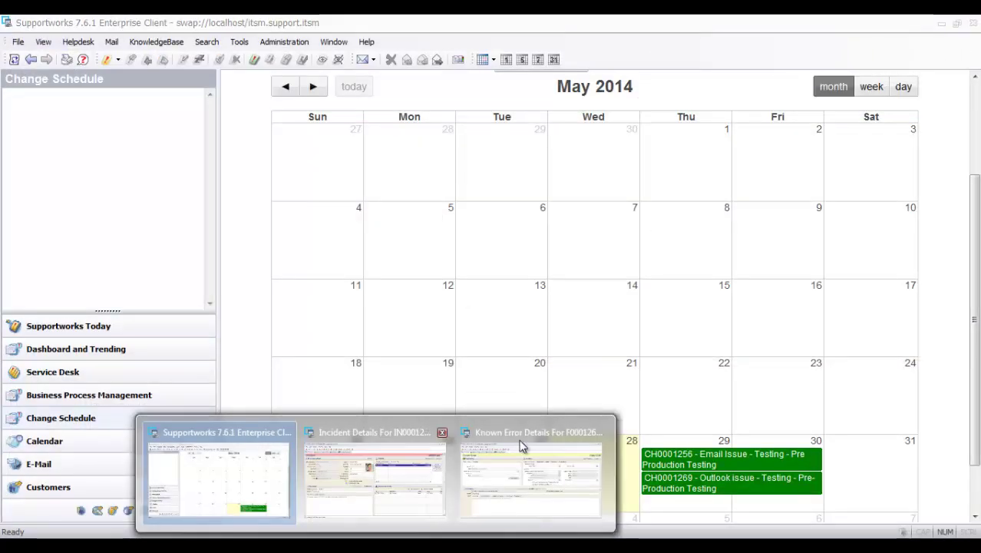
left_click(598, 433)
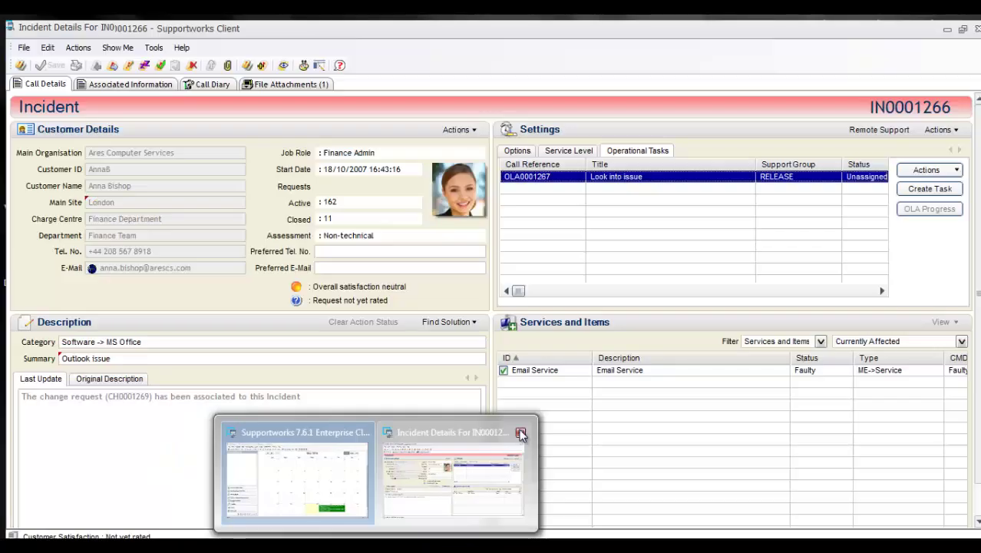
left_click(521, 431)
left_click(59, 328)
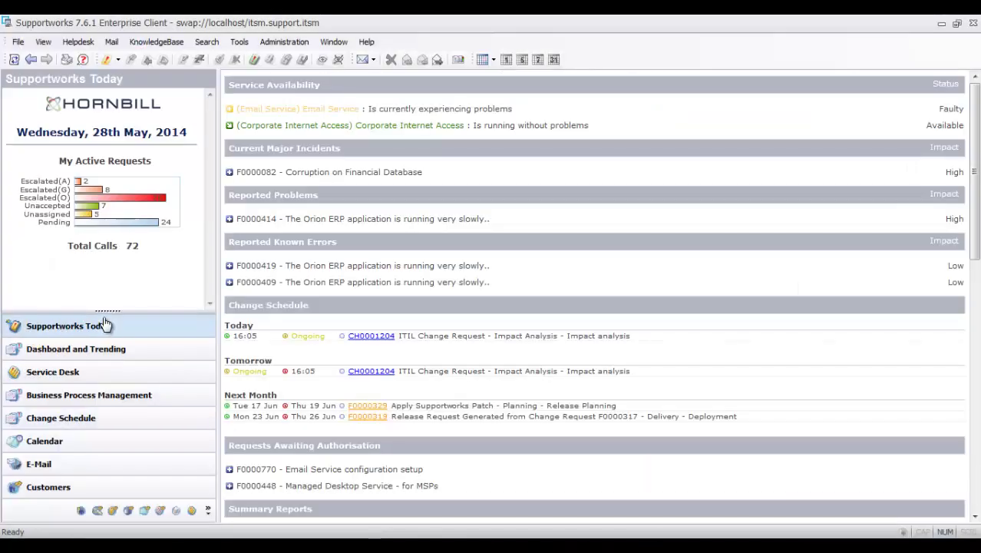
left_click_drag(103, 311, 96, 264)
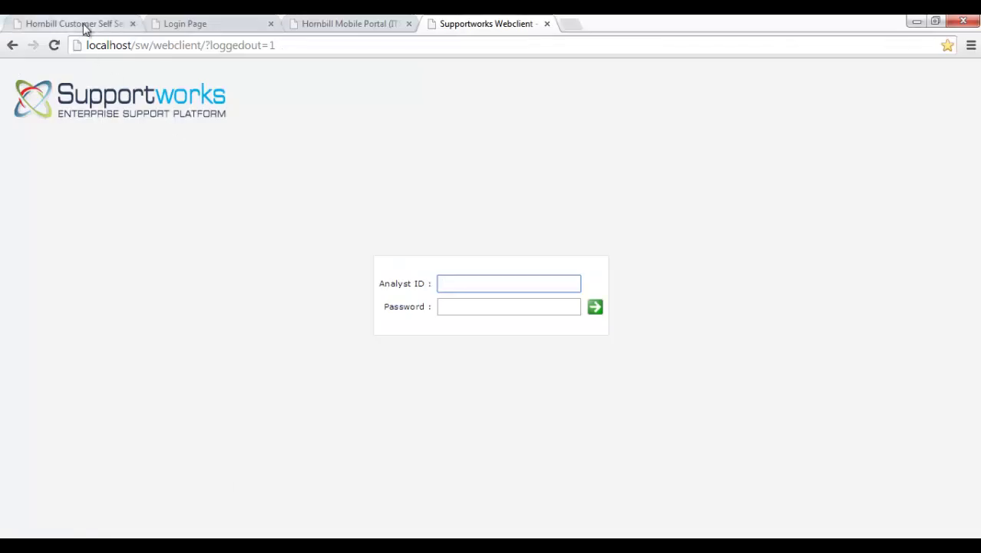
Step: Sign in to the customer self-service portal with the customer ID and password
left_click(85, 25)
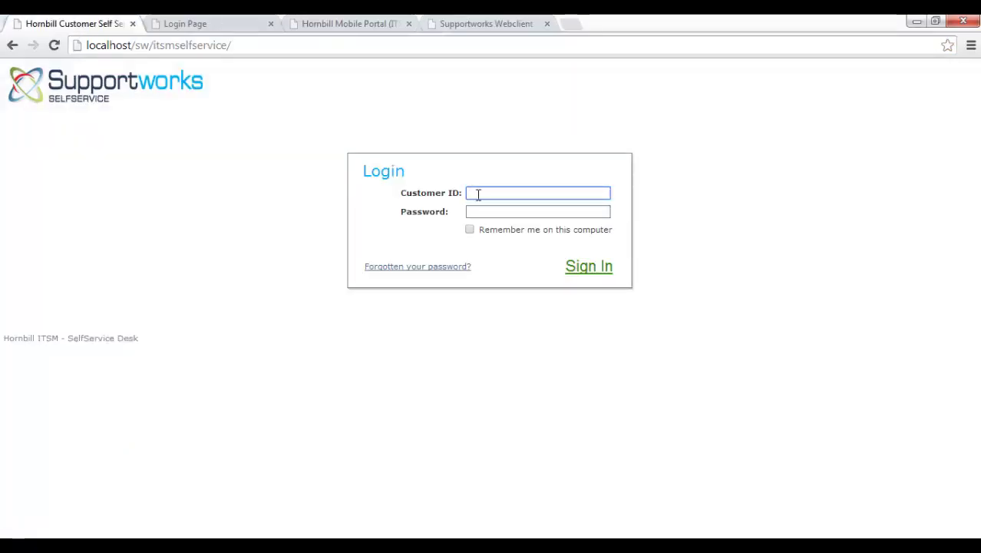
type("antab")
key("Tab")
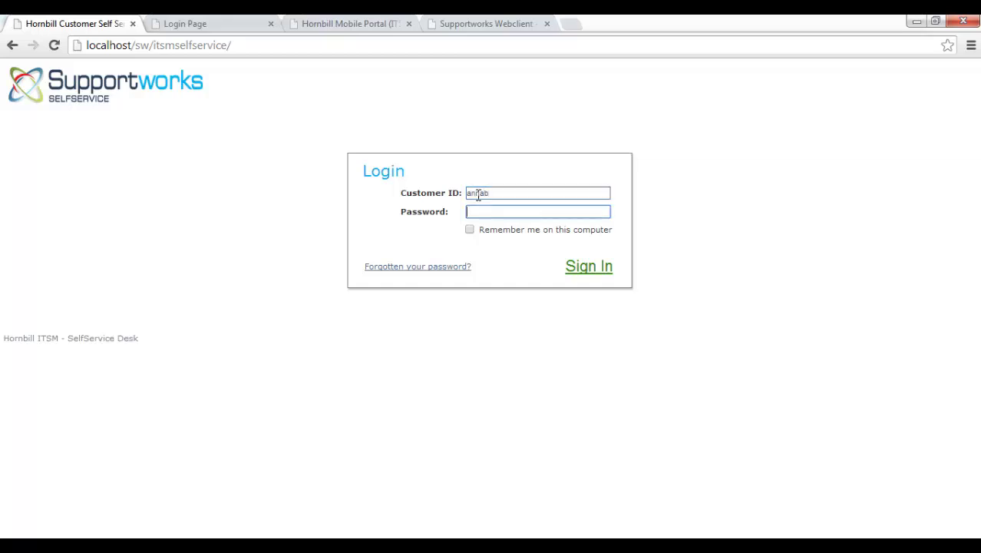
type("•••••••••••")
left_click(595, 274)
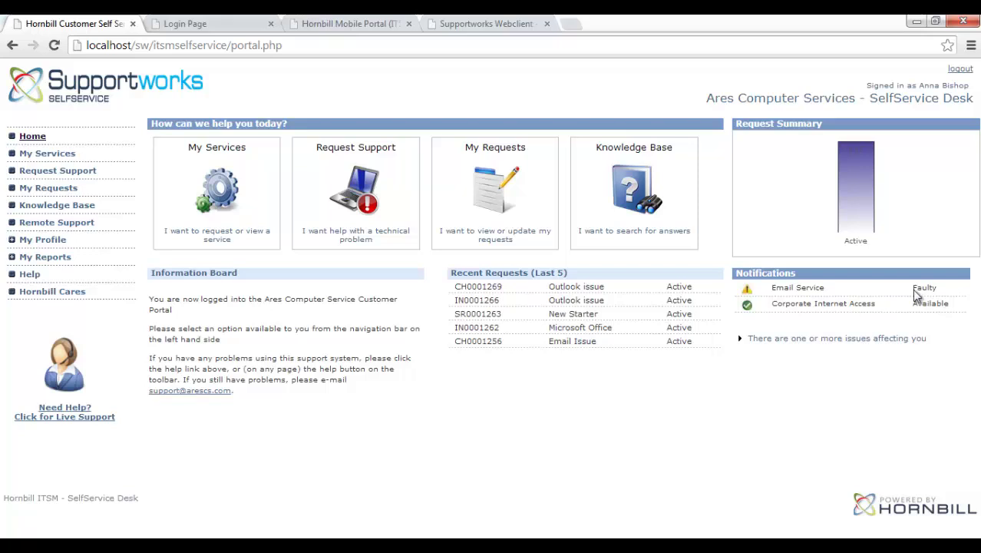
Step: Check the faulty Email Service availability details, then go to the Knowledgebase Search page
left_click(747, 290)
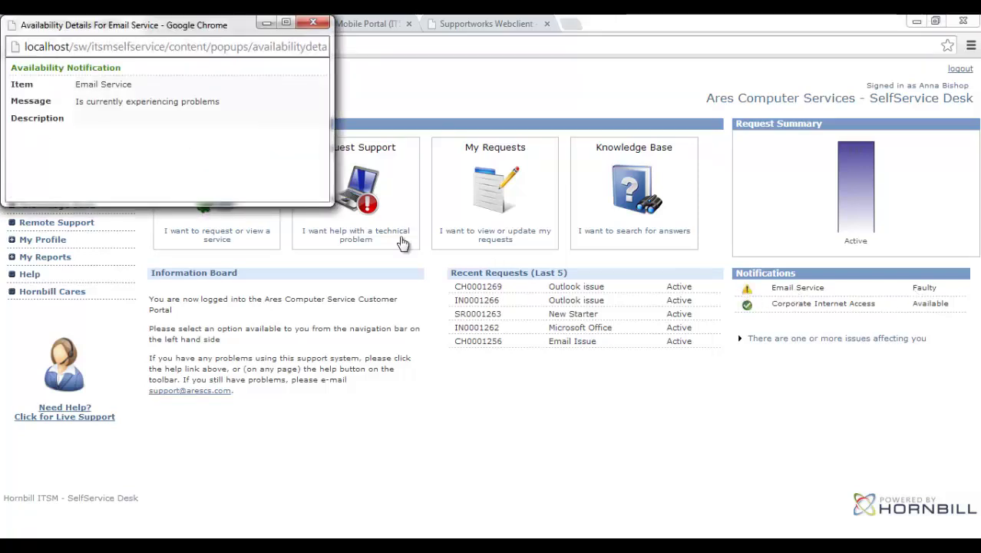
left_click(313, 23)
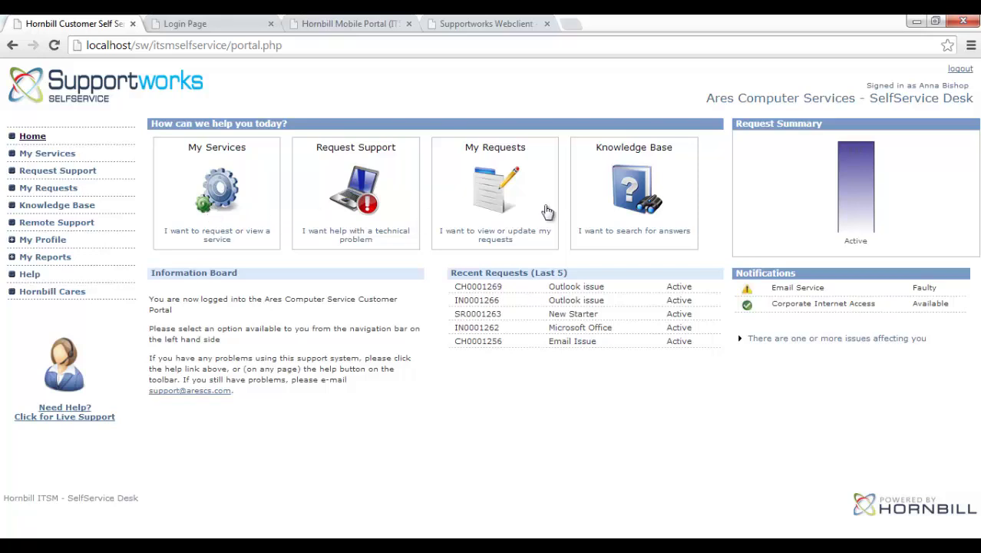
left_click(637, 192)
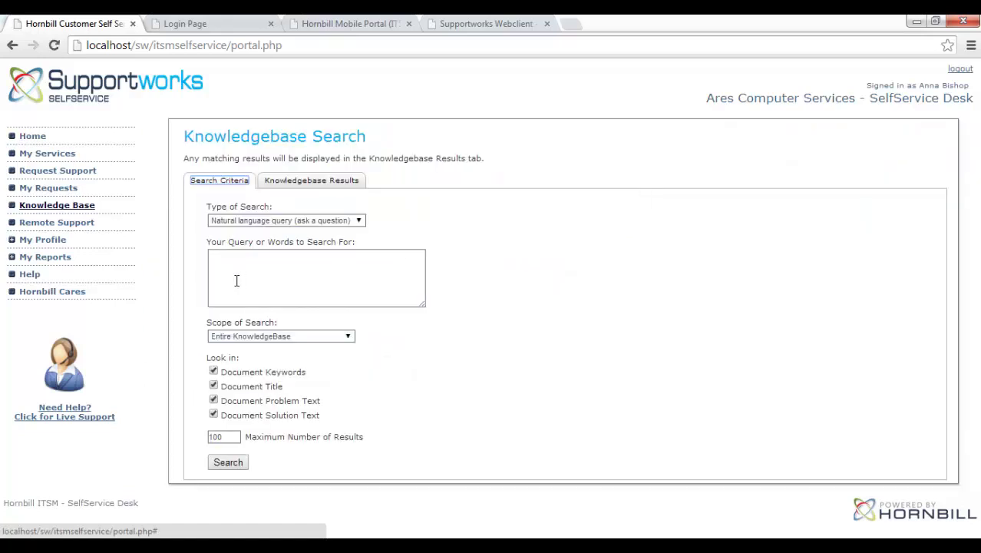
Step: Search the knowledgebase for 'self service', returning 4 matching documents
left_click(236, 280)
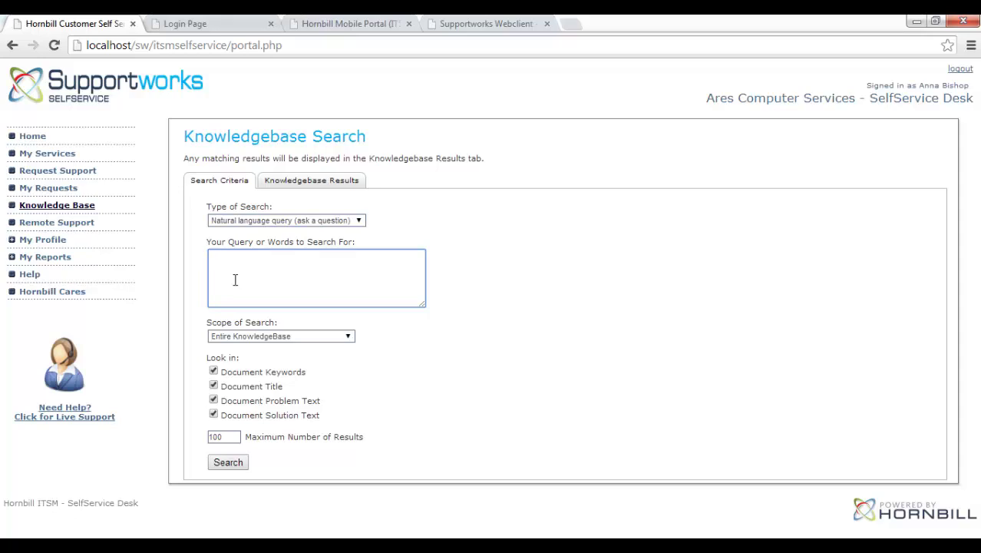
type("acc")
key("BackSpace")
type("lf")
type("service")
left_click(232, 463)
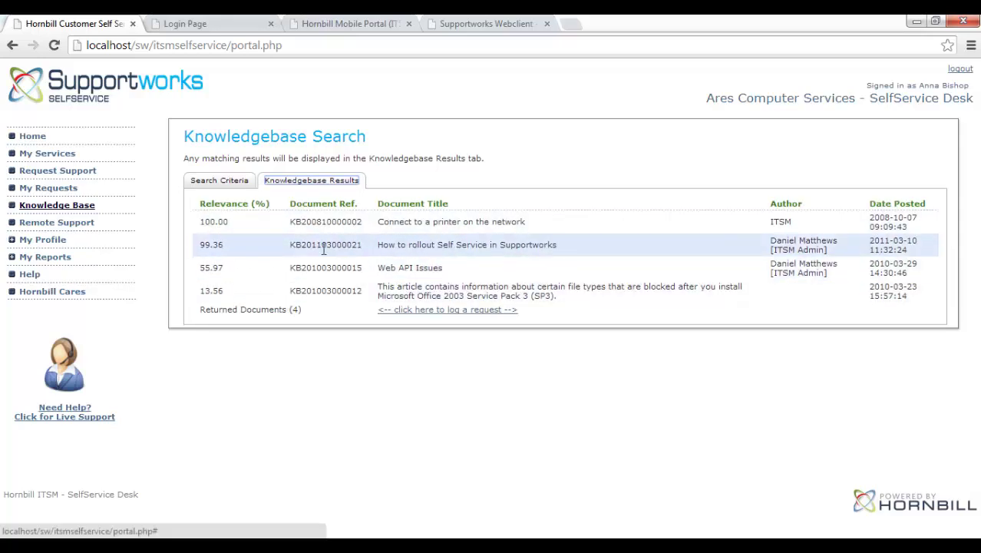
left_click(429, 244)
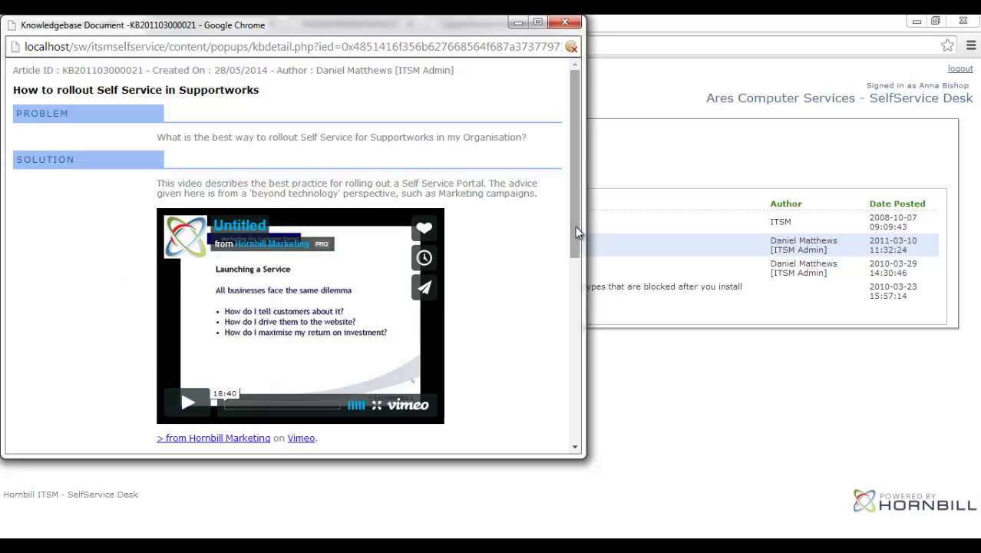
left_click_drag(575, 226, 614, 430)
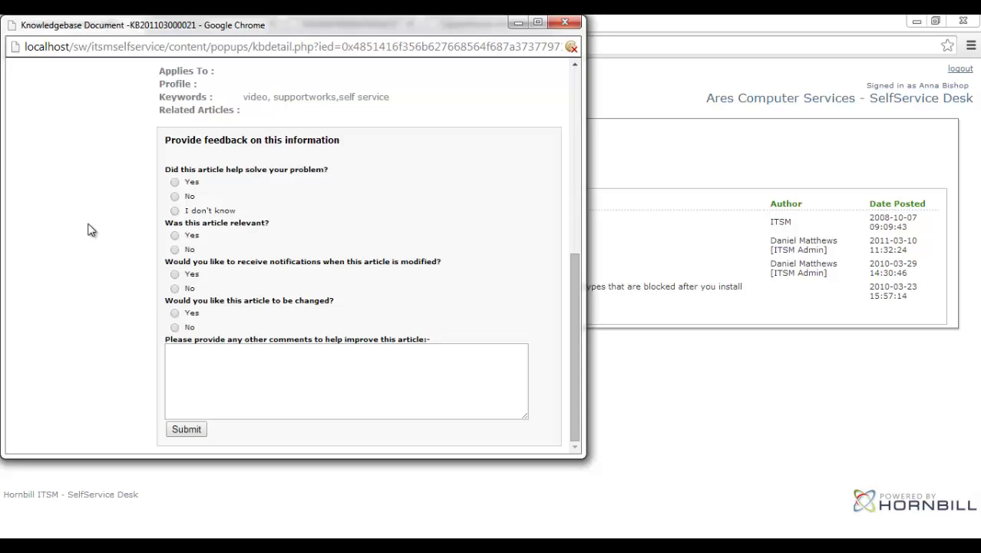
left_click(572, 23)
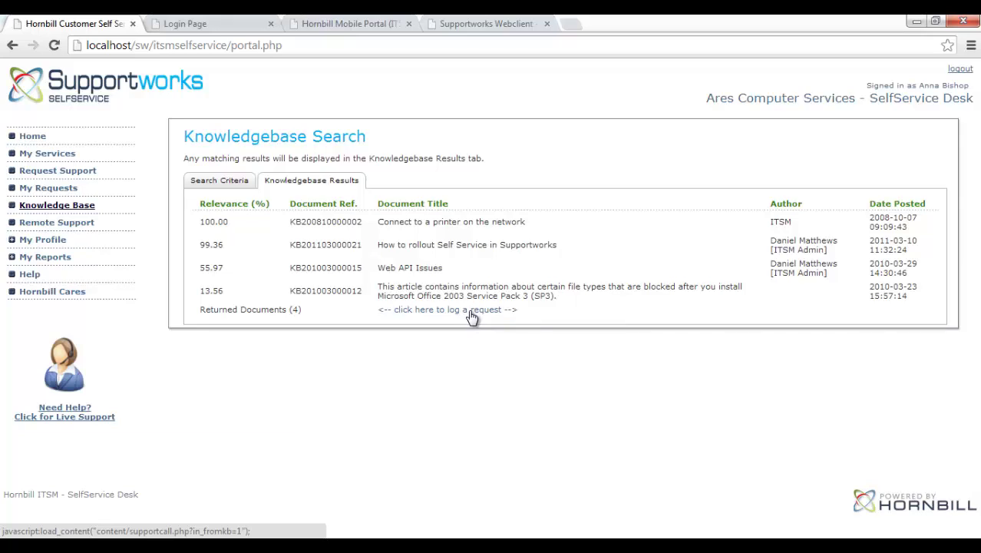
left_click(390, 268)
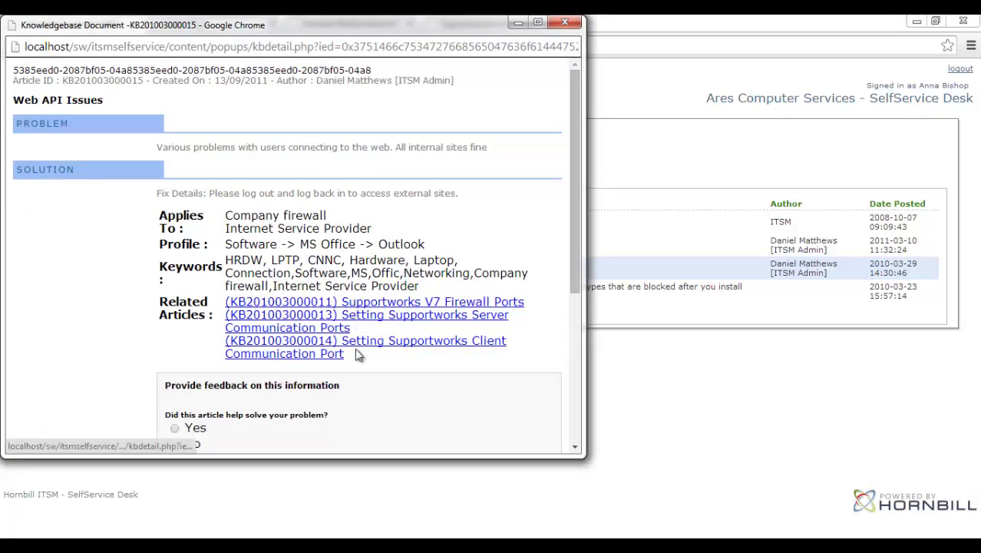
left_click(568, 25)
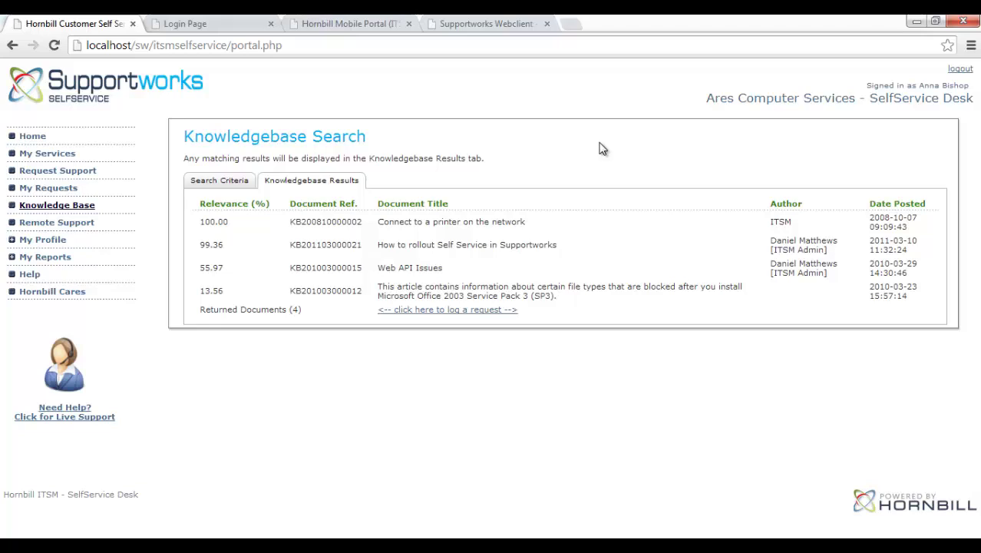
Step: Go to My Requests, jump to its last page (90–114 of 114), and open SR0001208
left_click(33, 138)
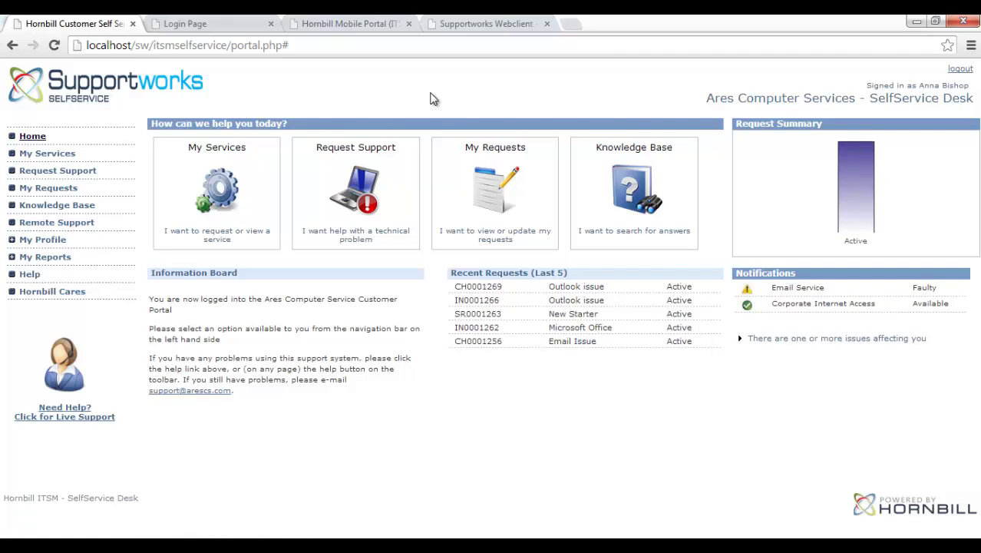
left_click(482, 191)
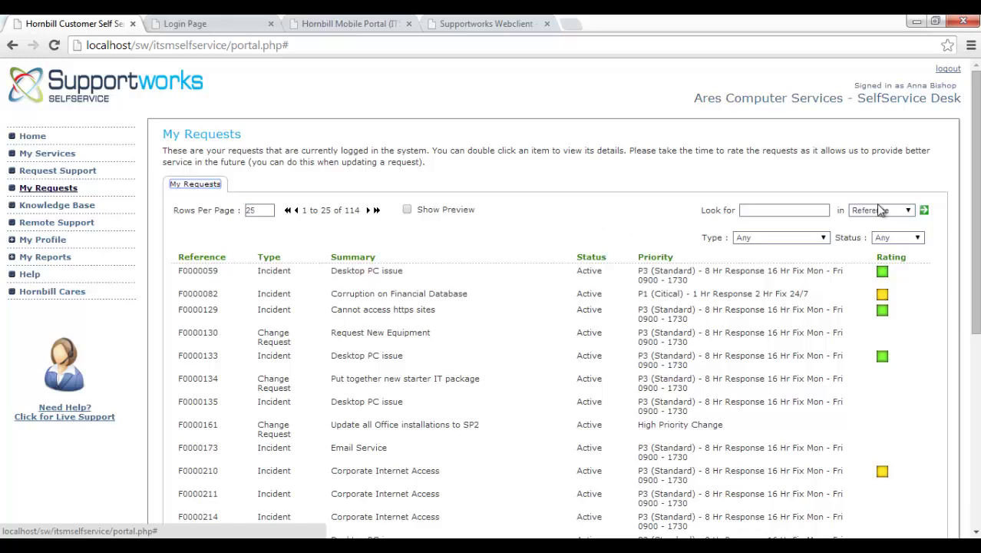
left_click(907, 212)
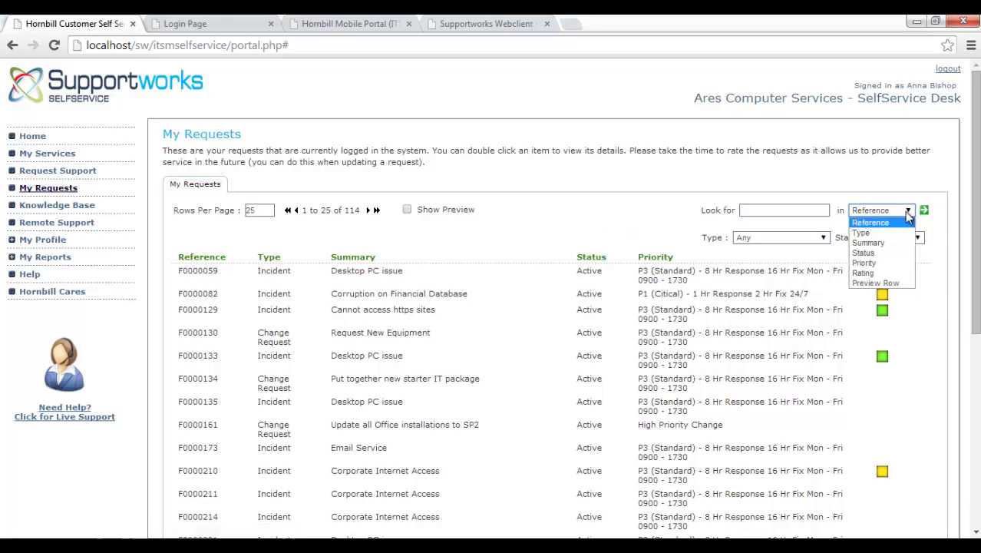
left_click(907, 212)
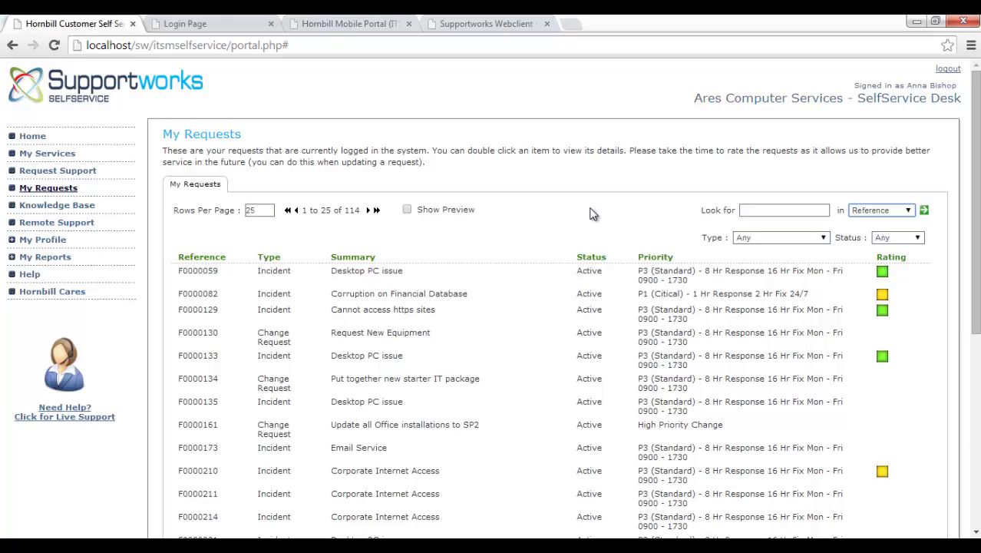
left_click(376, 210)
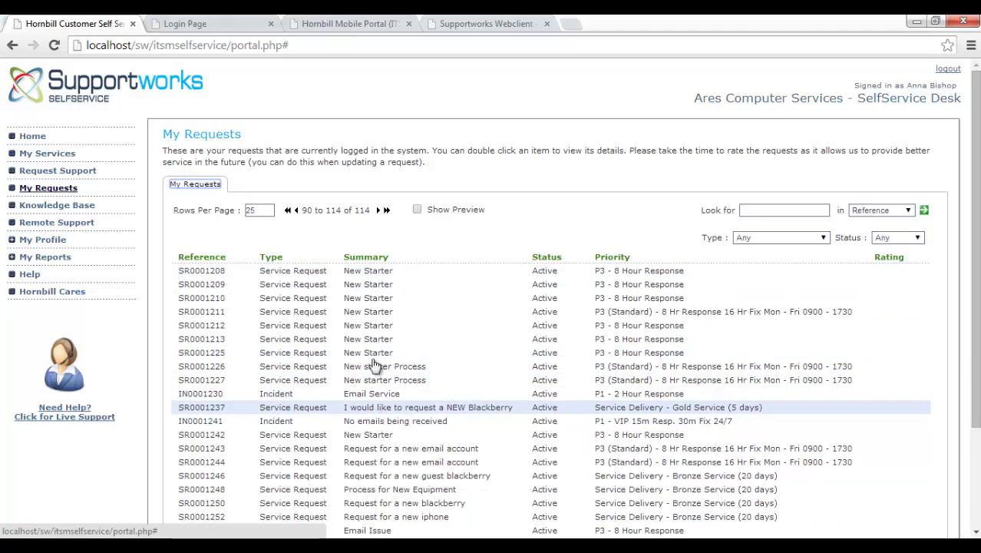
double_click(363, 271)
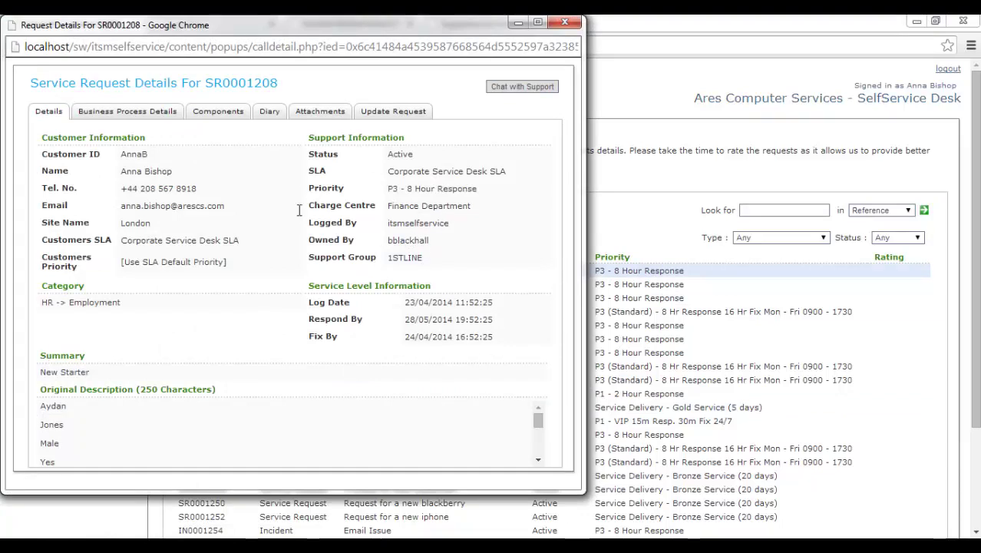
left_click(137, 117)
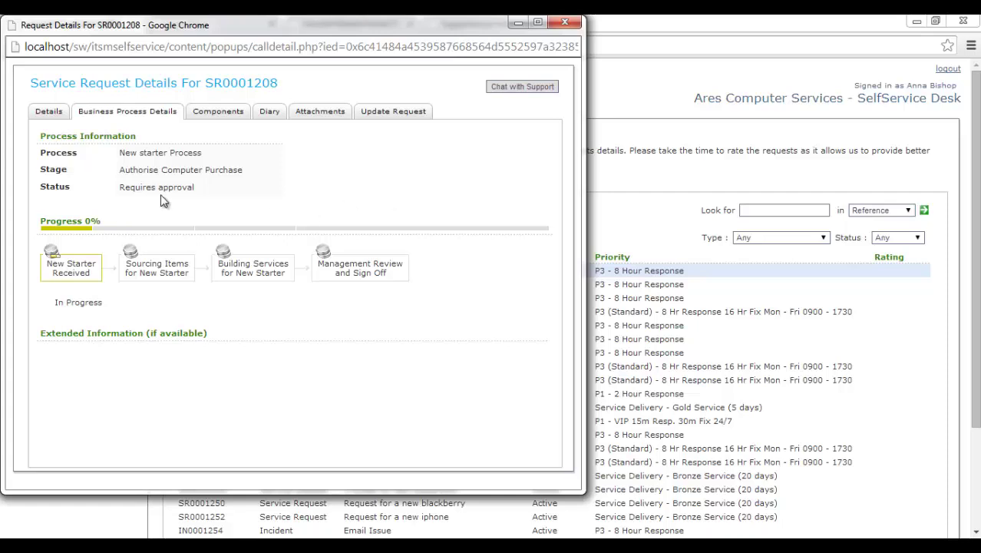
left_click(393, 111)
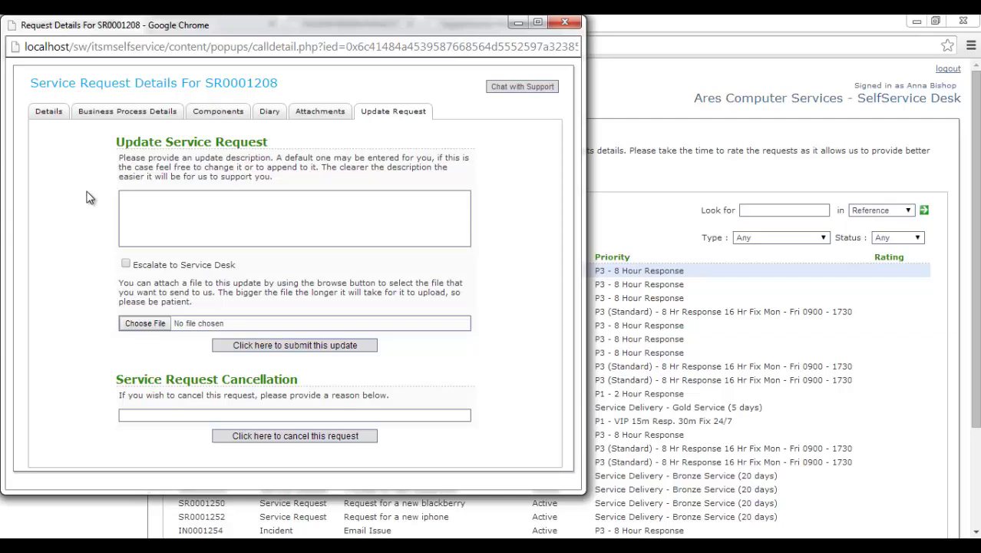
left_click(269, 113)
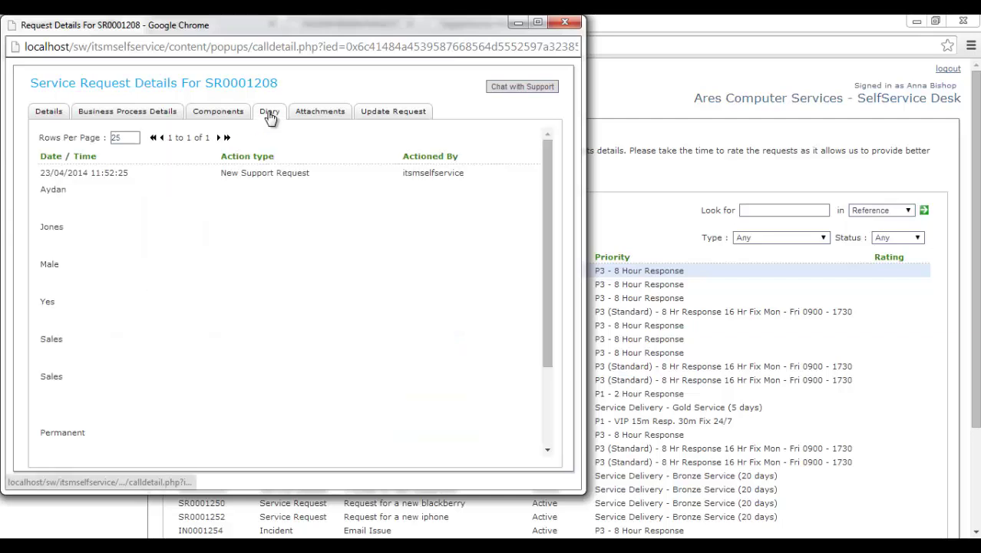
scroll(539, 318, "down", 3)
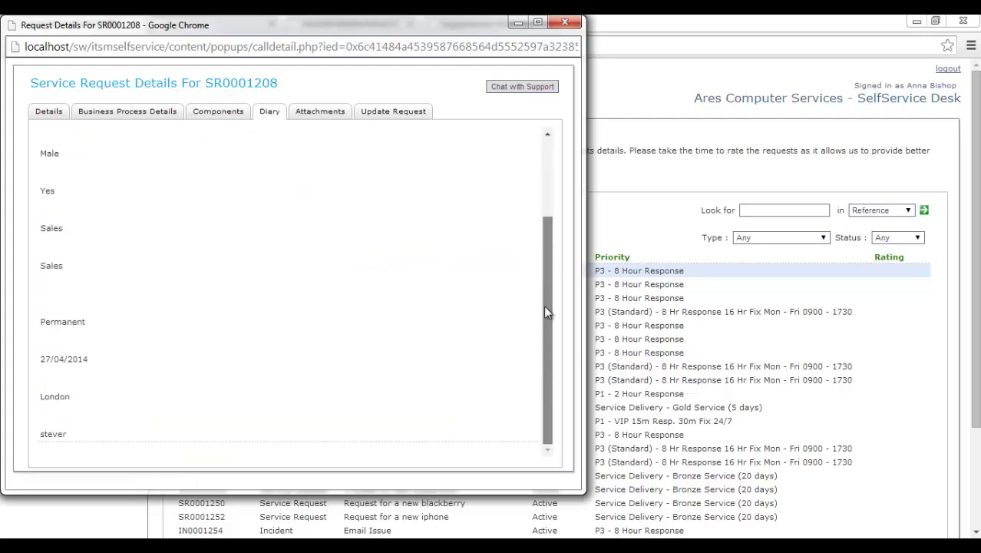
scroll(543, 305, "up", 3)
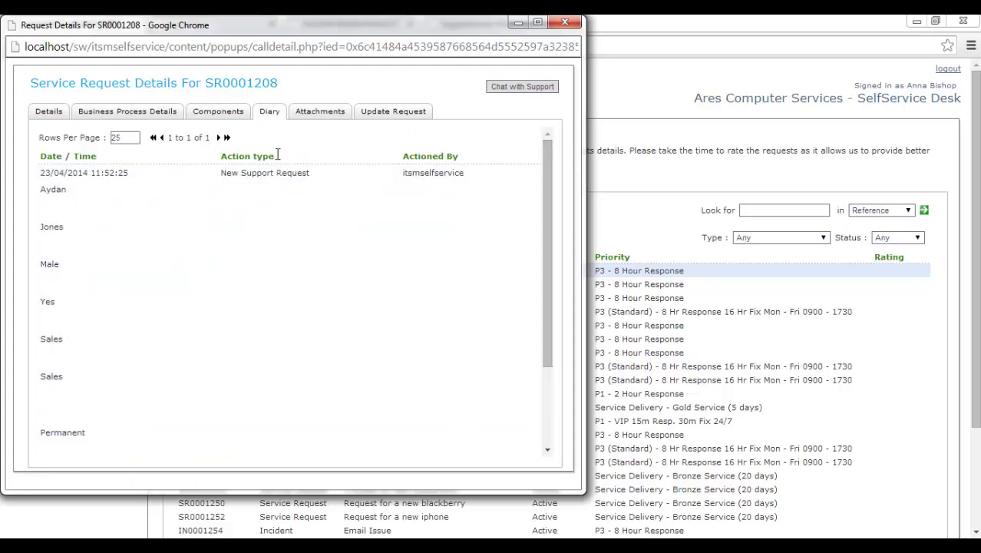
left_click(564, 21)
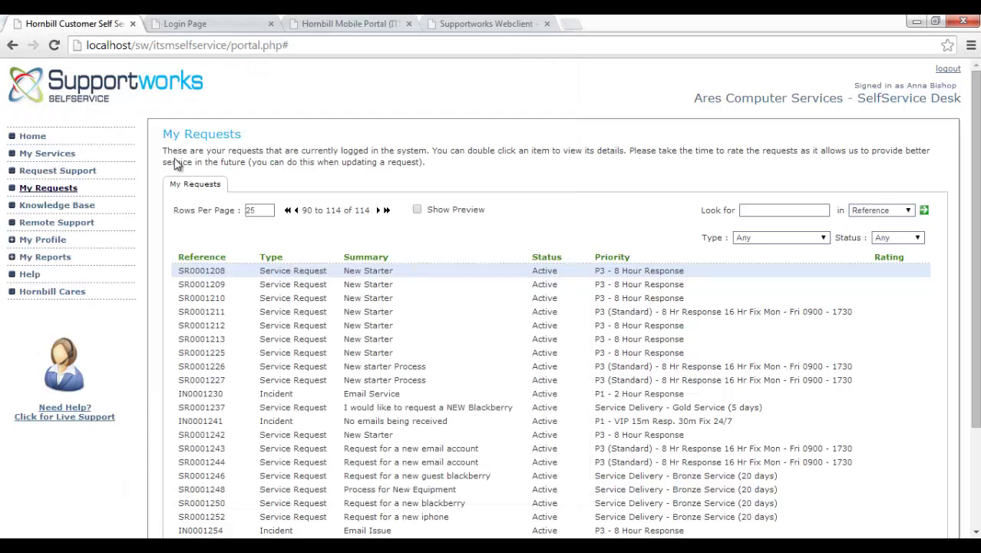
Step: Start a new Hardware support request with the summary 'Laptop Issue'
left_click(33, 137)
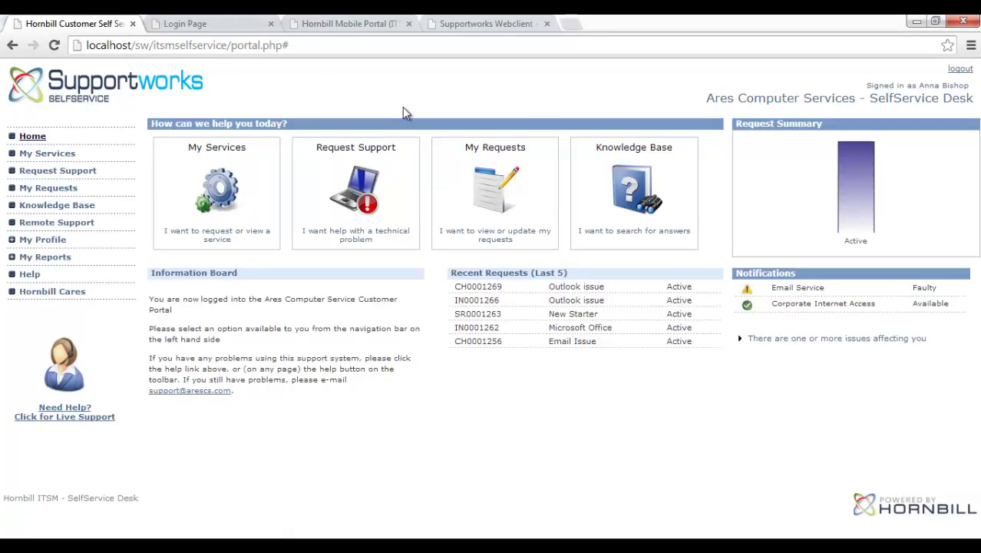
left_click(366, 188)
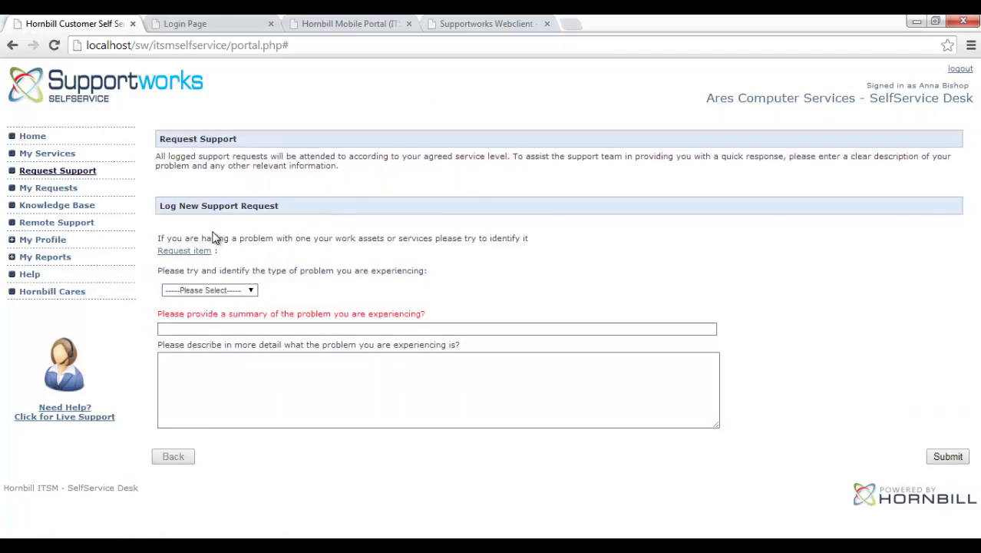
left_click(251, 292)
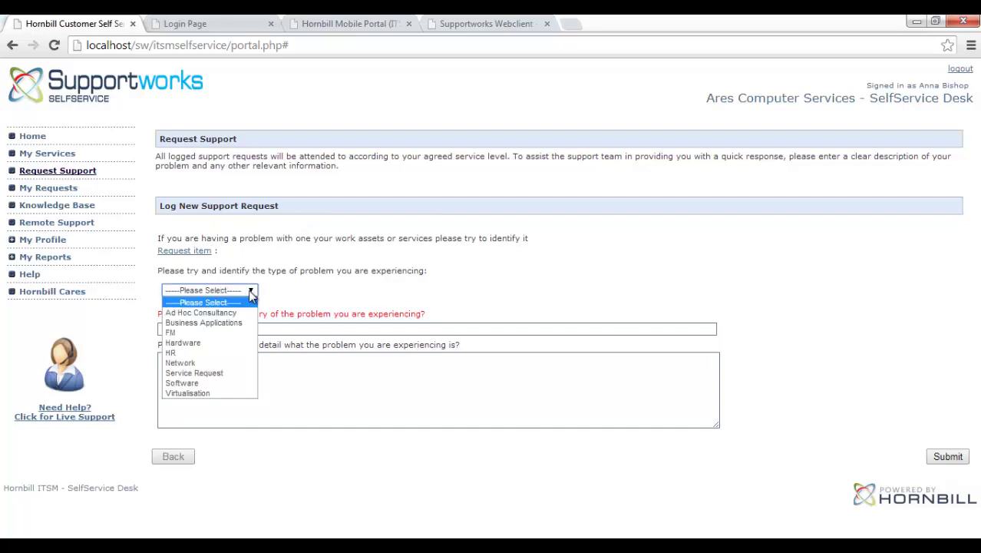
left_click(181, 342)
left_click(177, 331)
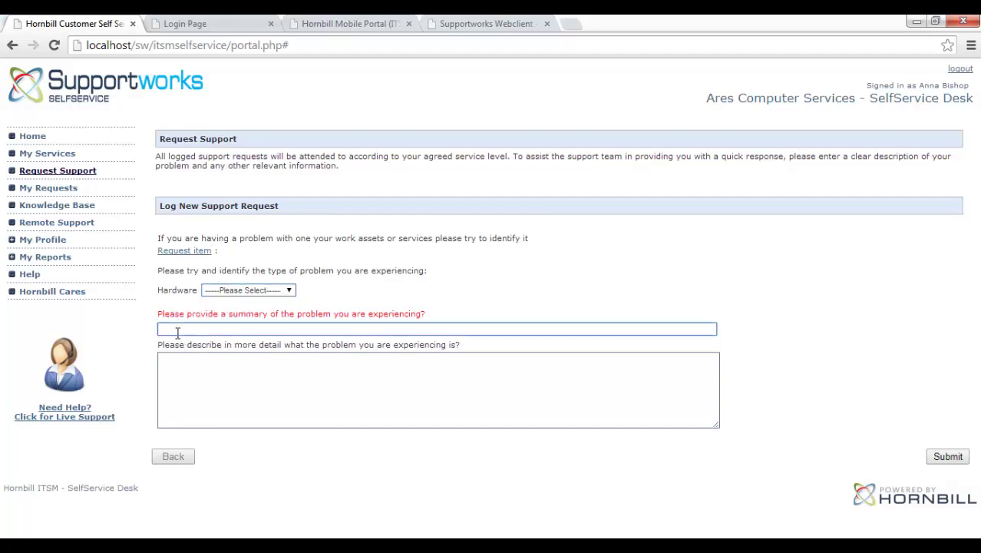
type("Laptop Issue")
Step: Describe the problem as the OS won't load, submit, and return to the home page
left_click(219, 389)
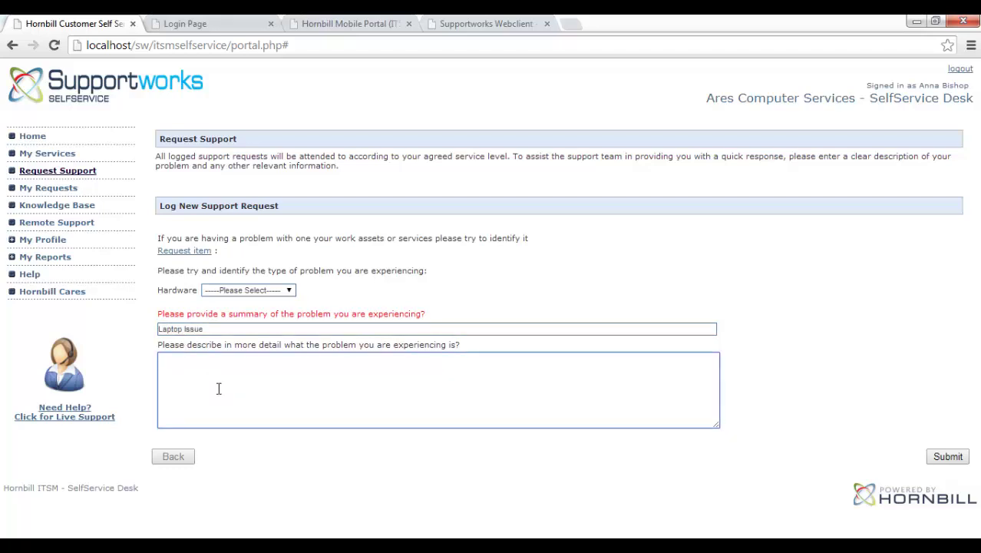
type("Won't load OS")
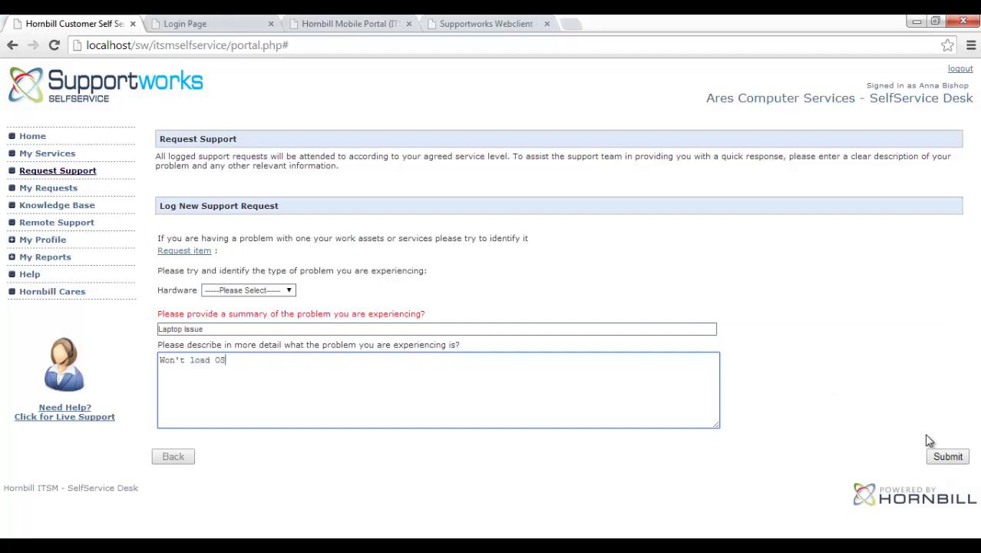
left_click(948, 456)
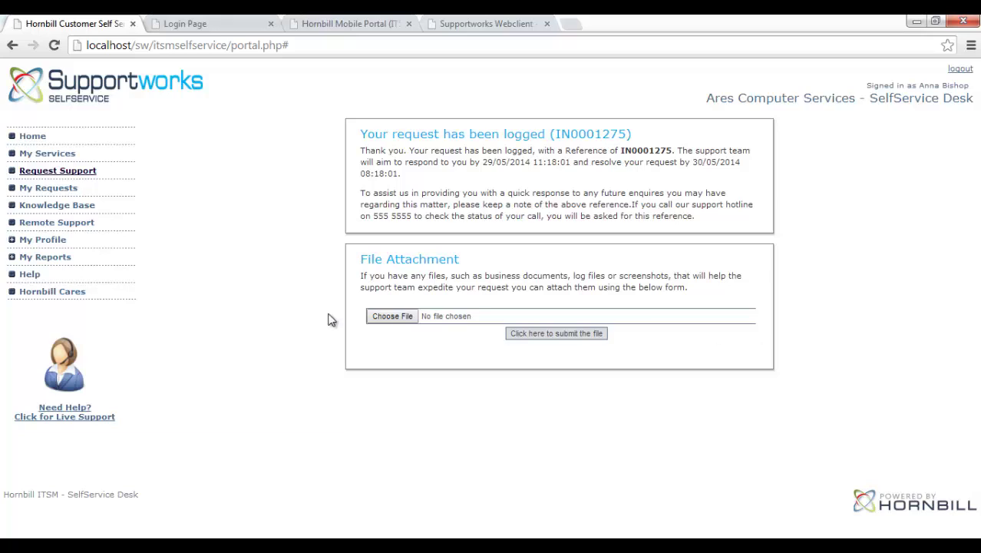
left_click(33, 138)
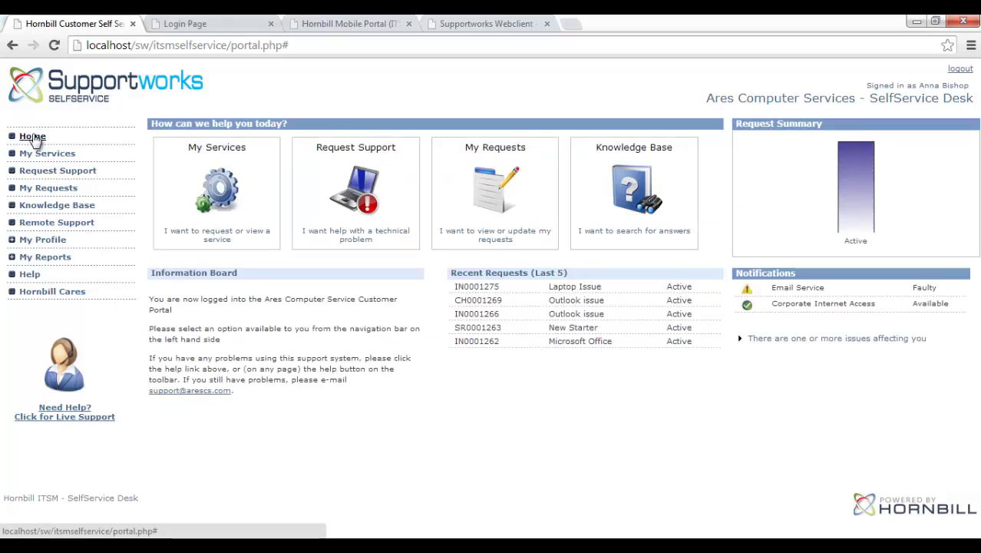
Step: From My Services > IT Services > Desktop Applications, start Microsoft Office support choosing Outlook Issue
left_click(220, 193)
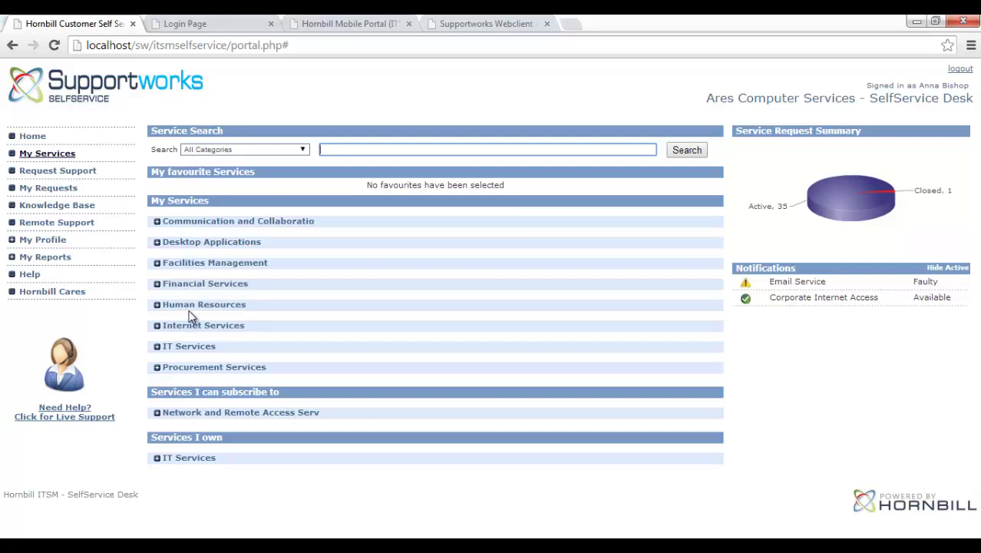
left_click(158, 348)
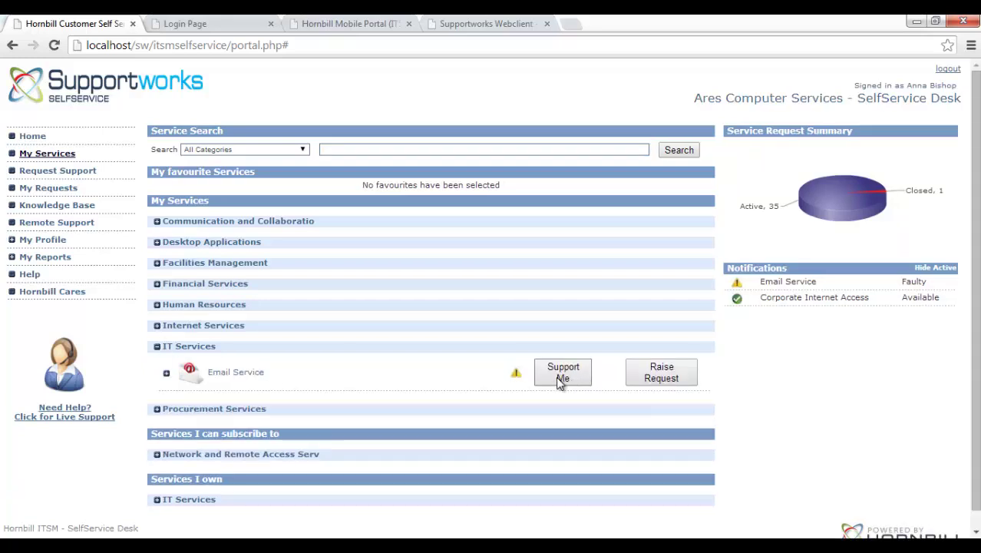
left_click(157, 242)
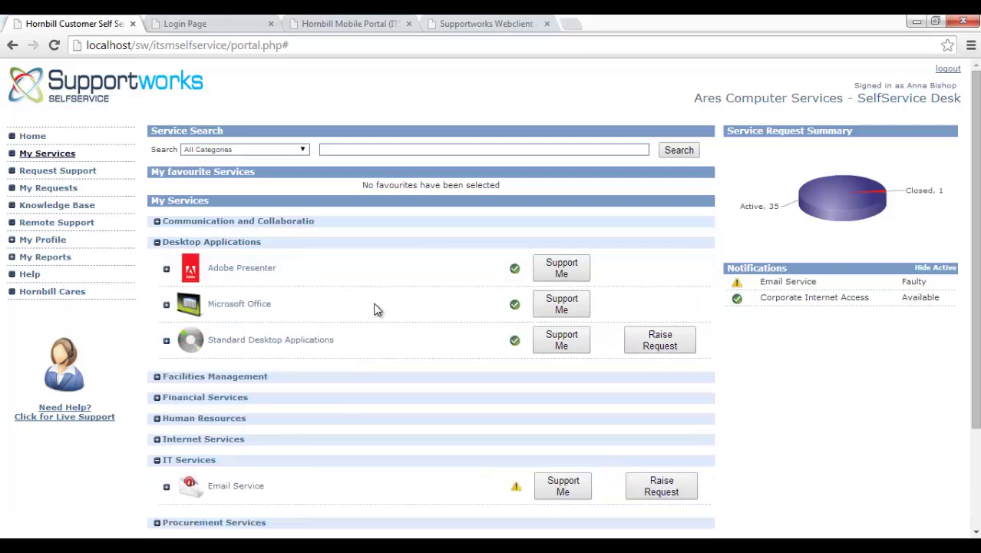
left_click(564, 311)
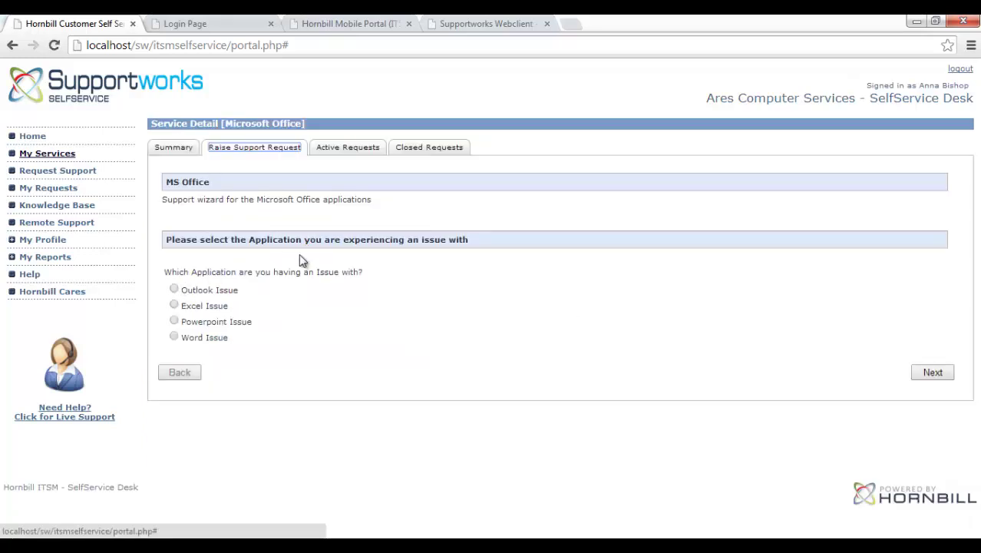
left_click(175, 290)
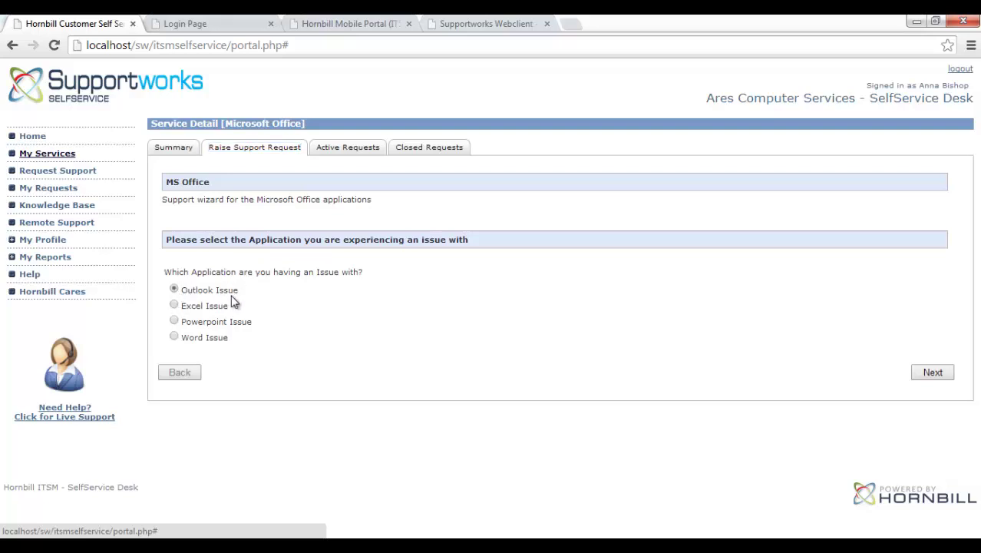
Step: Choose Receiving Email as the problem area, answer Yes for LAN, and note 'No emails coming through'
left_click(933, 372)
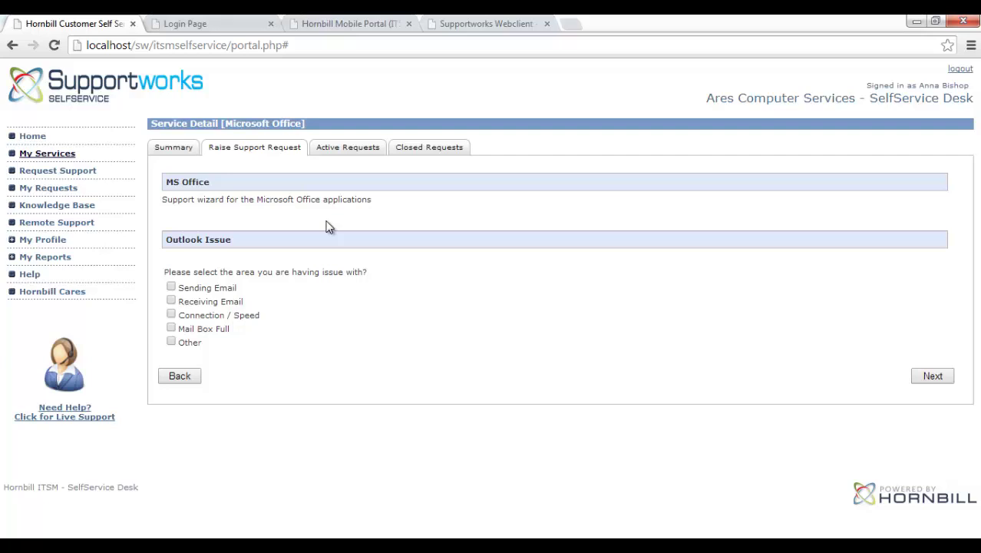
left_click(170, 300)
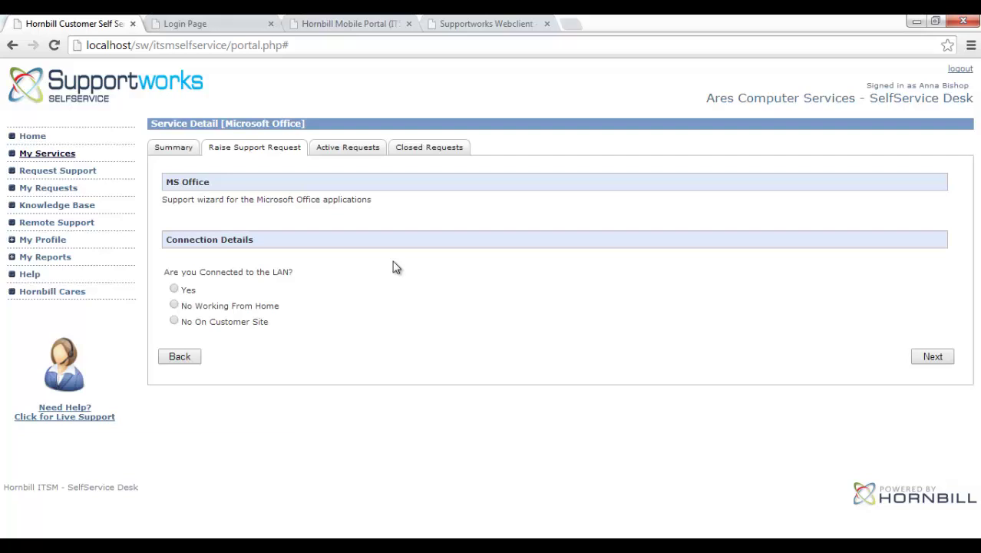
left_click(174, 289)
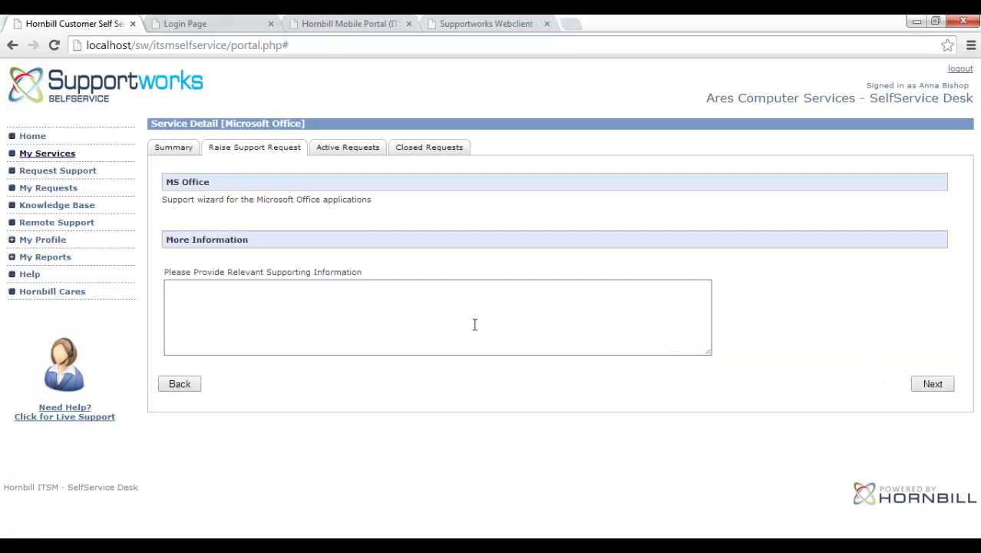
left_click(468, 323)
type("N")
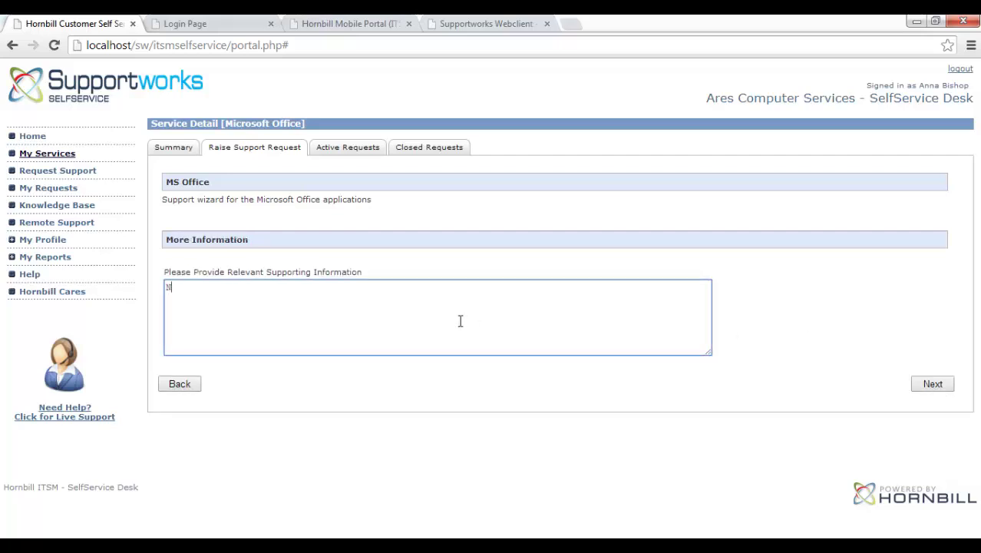
type("o emails coming through")
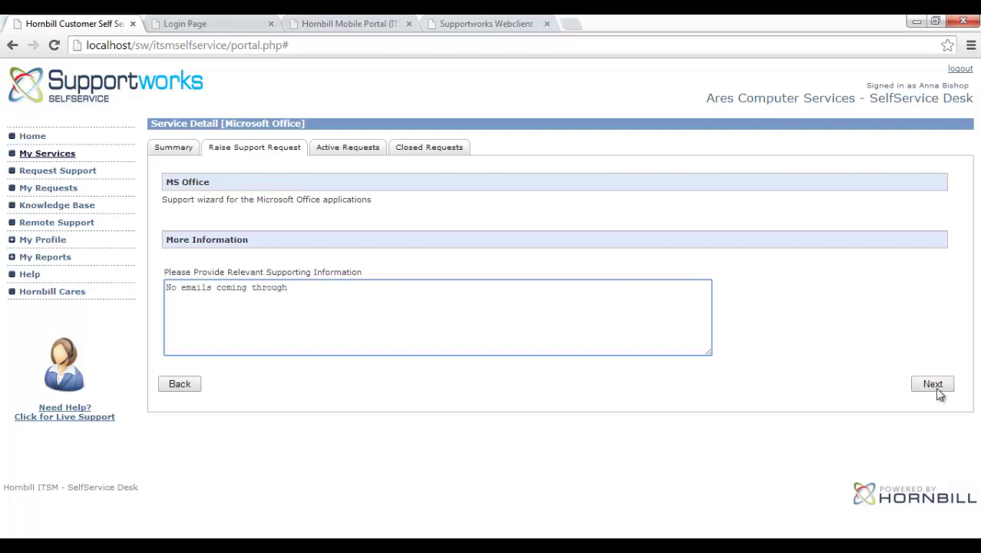
Step: Submit the Microsoft Office Outlook request and return to the portal home page
left_click(933, 384)
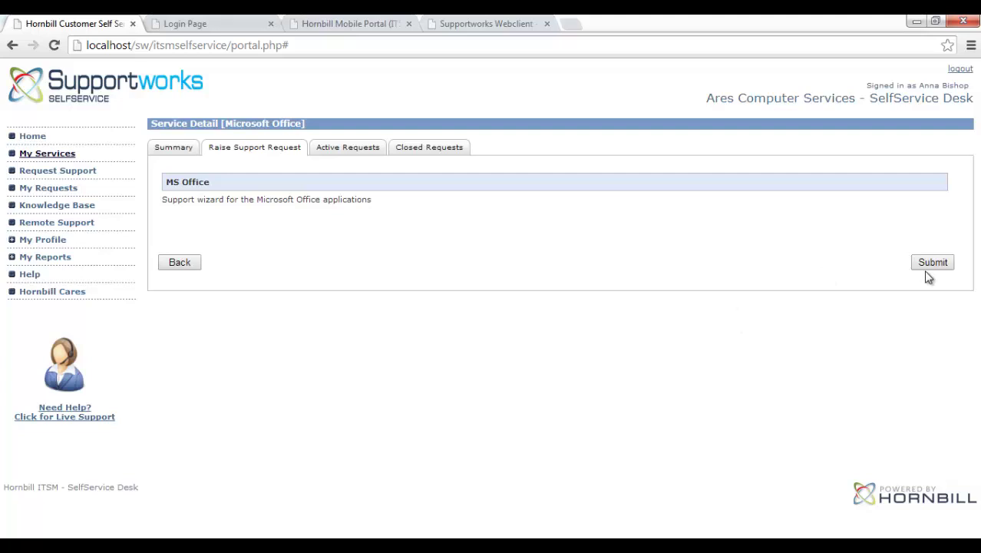
left_click(930, 266)
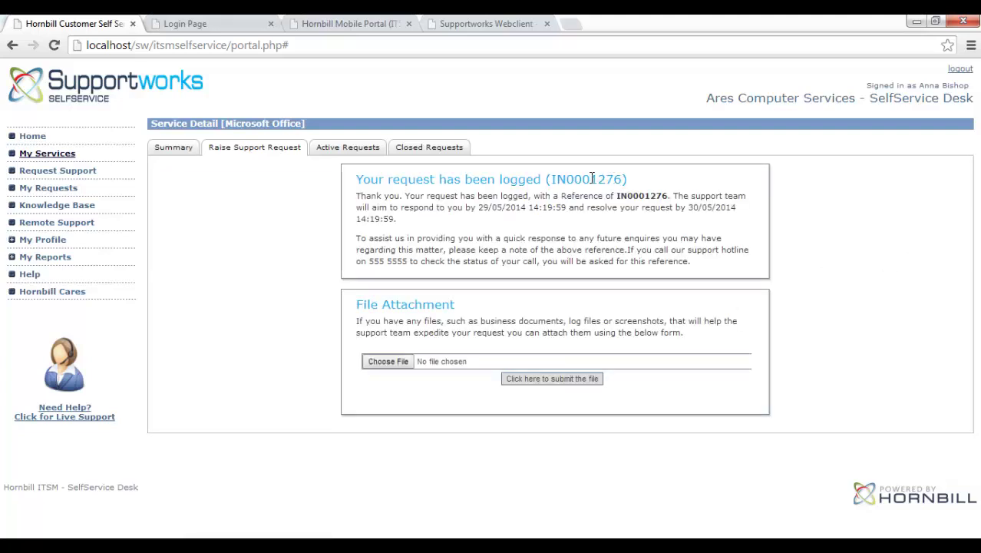
left_click(28, 138)
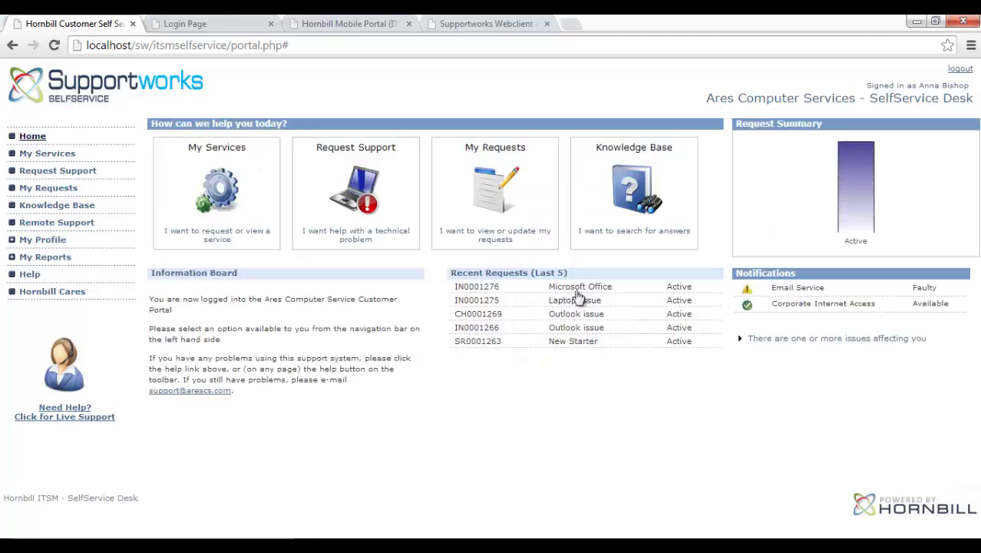
Step: Open My Services and expand the Procurement Services category
left_click(216, 194)
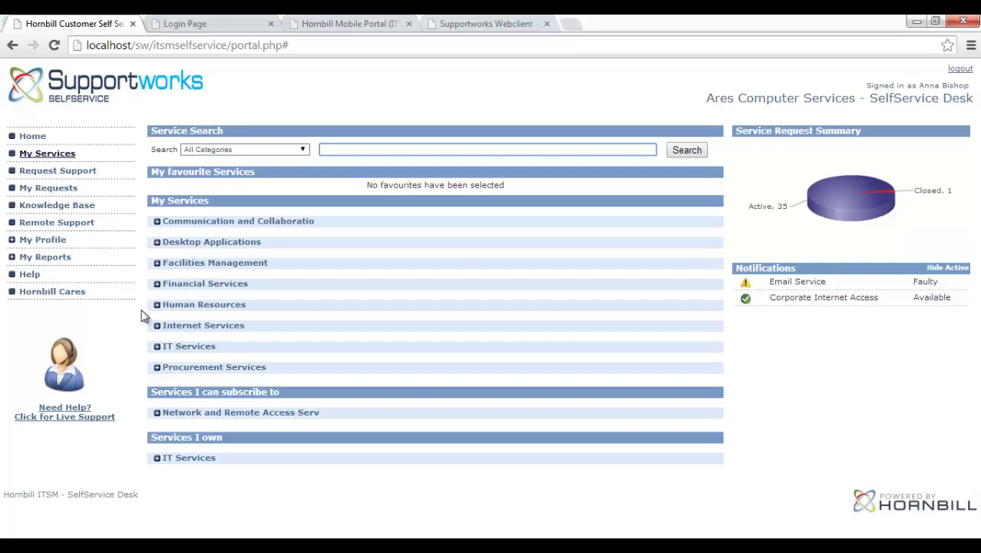
left_click(153, 368)
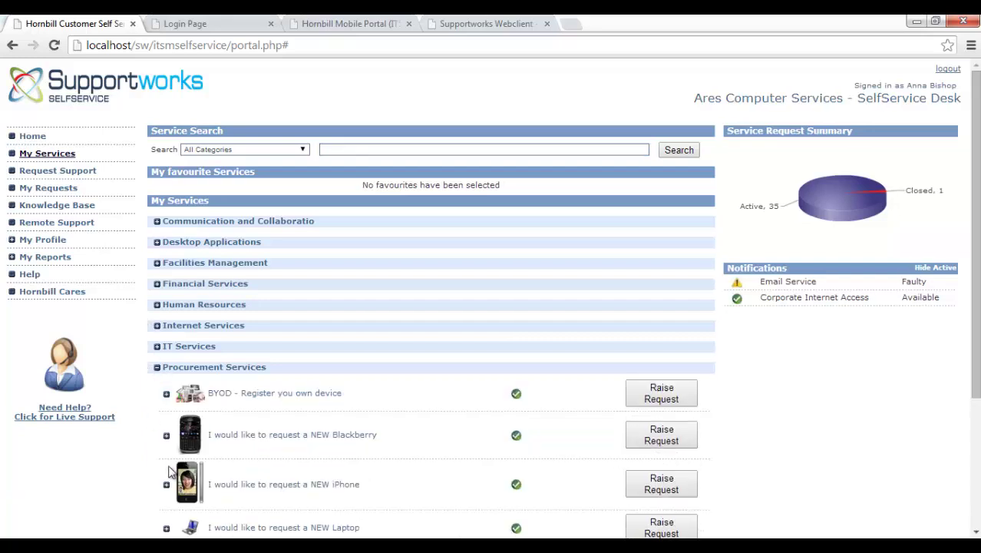
scroll(389, 486, "down", 1)
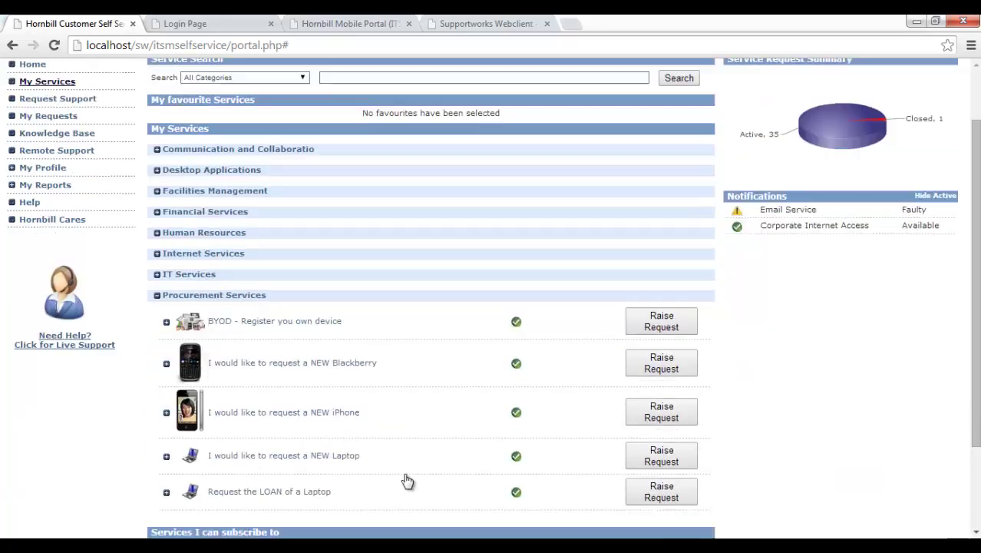
scroll(378, 470, "up", 1)
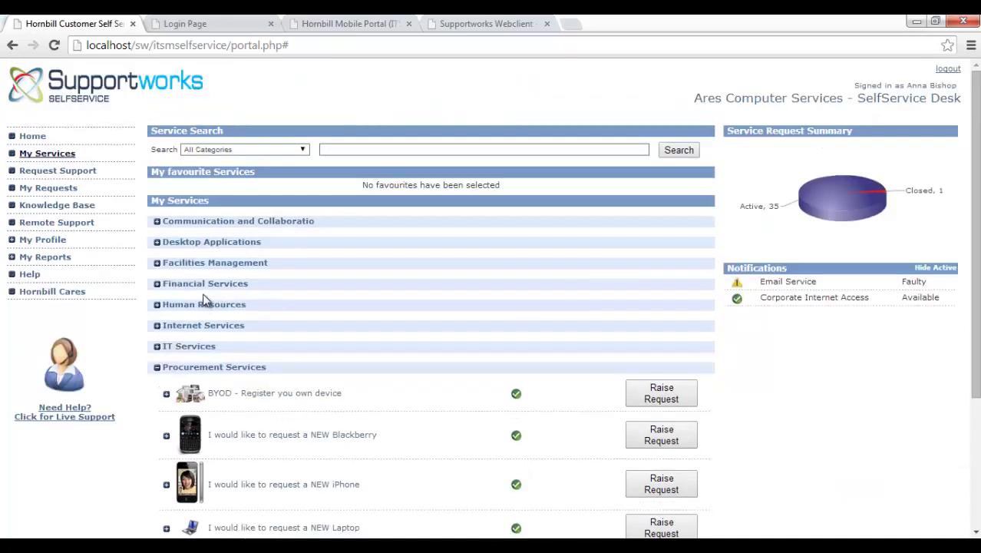
Step: Expand Human Resources, show the New Starter service details and start a New Starter request
left_click(157, 305)
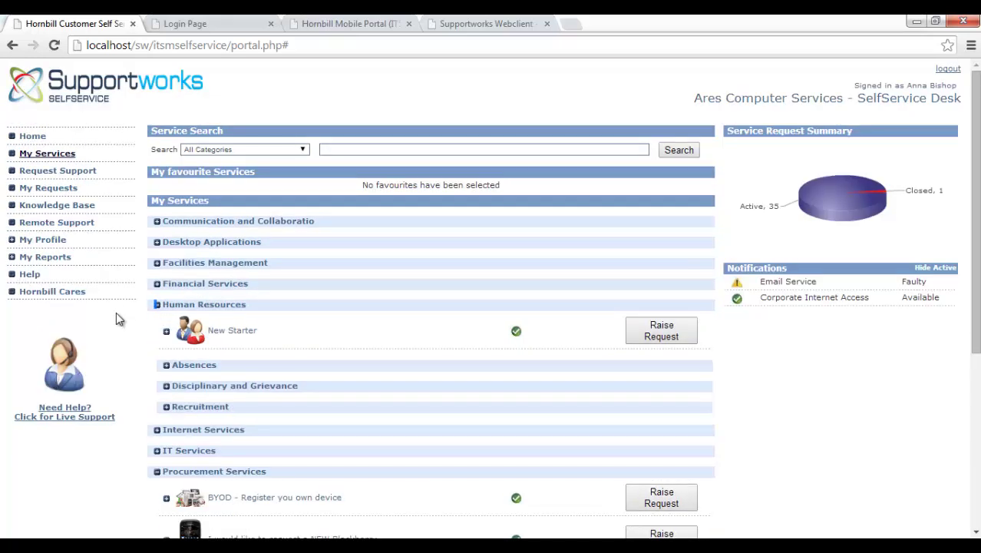
left_click(166, 366)
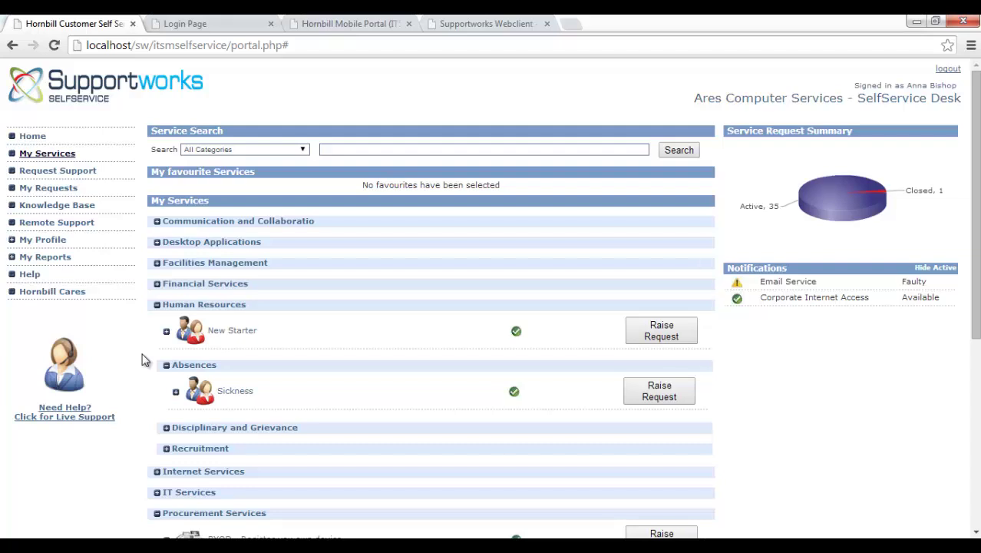
left_click(166, 364)
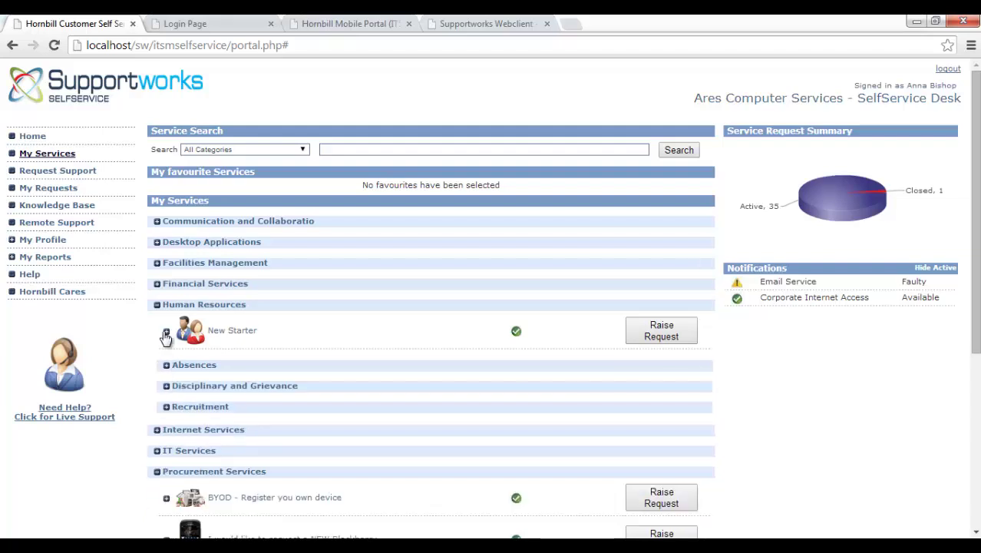
left_click(166, 330)
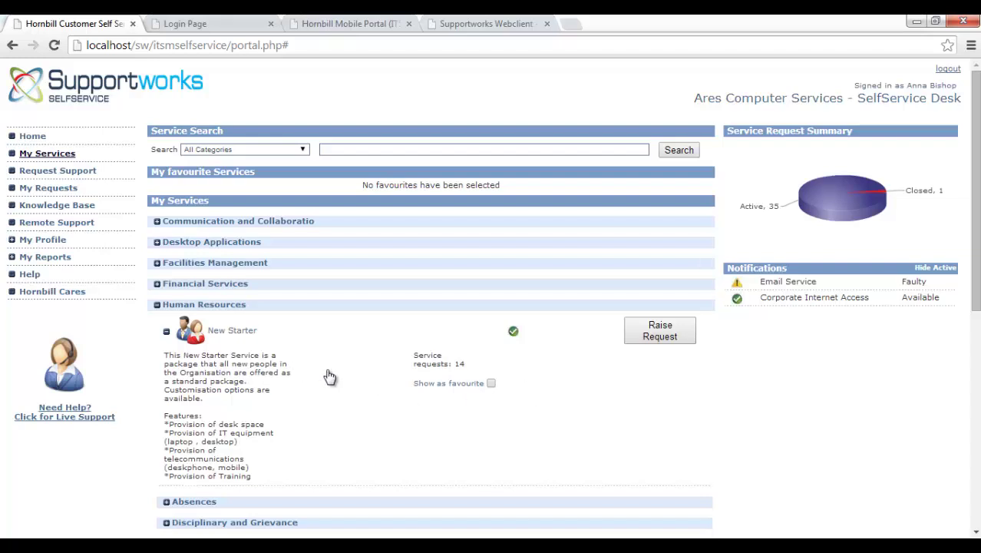
left_click(686, 332)
Step: Enter the new hire's first name and surname and set gender to Male
left_click(238, 299)
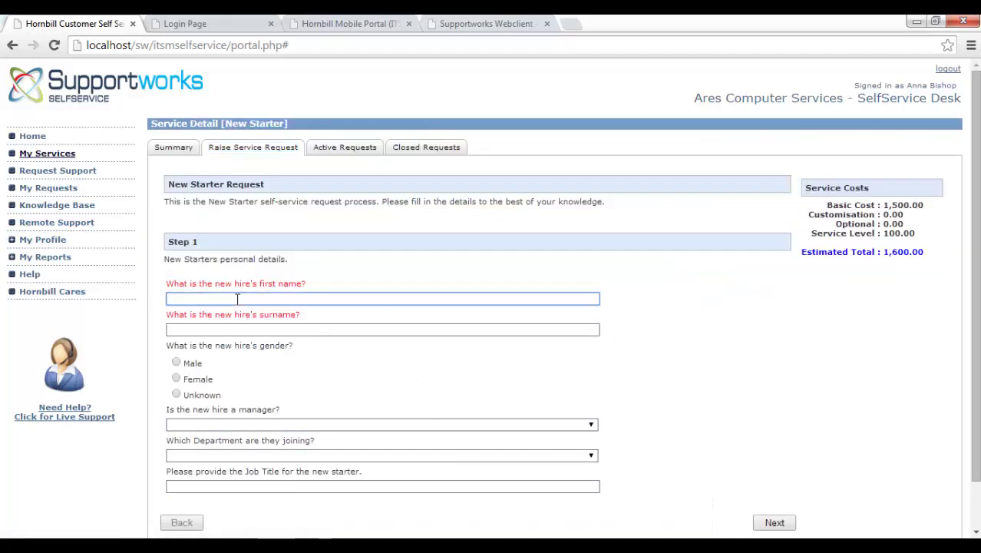
key("Tab")
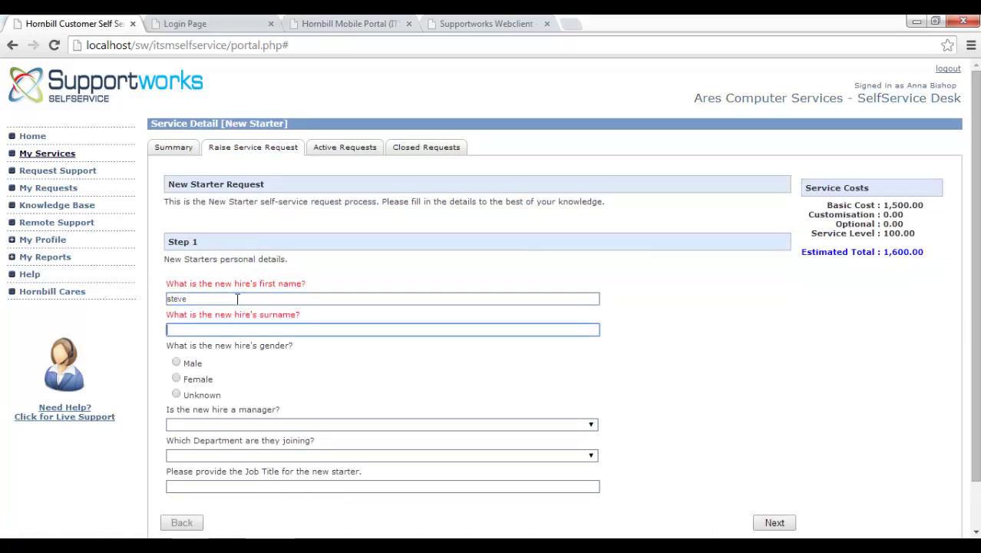
left_click(176, 363)
Step: Mark the hire as a manager in Pre Sales with job title 'Consultant' and continue to step 2
left_click(234, 424)
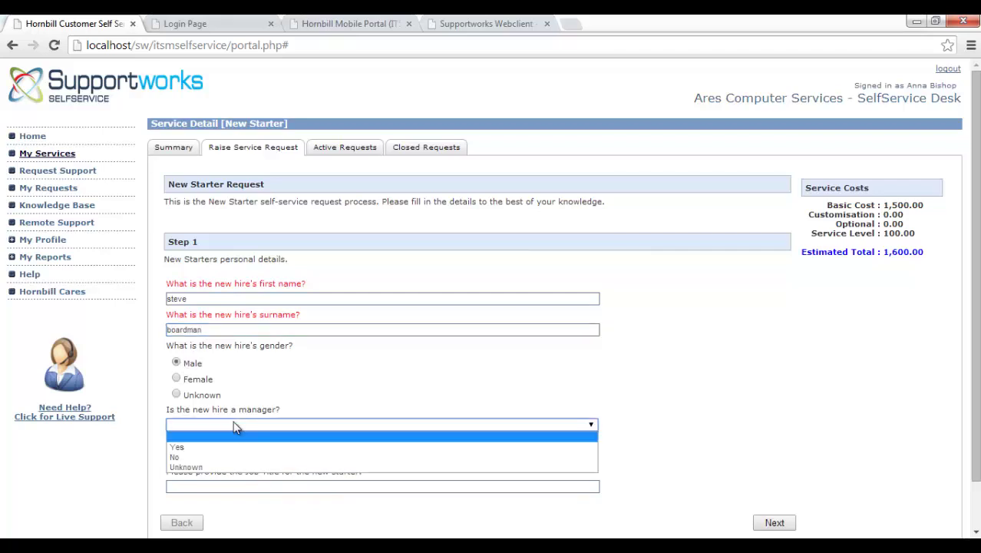
left_click(184, 446)
left_click(208, 456)
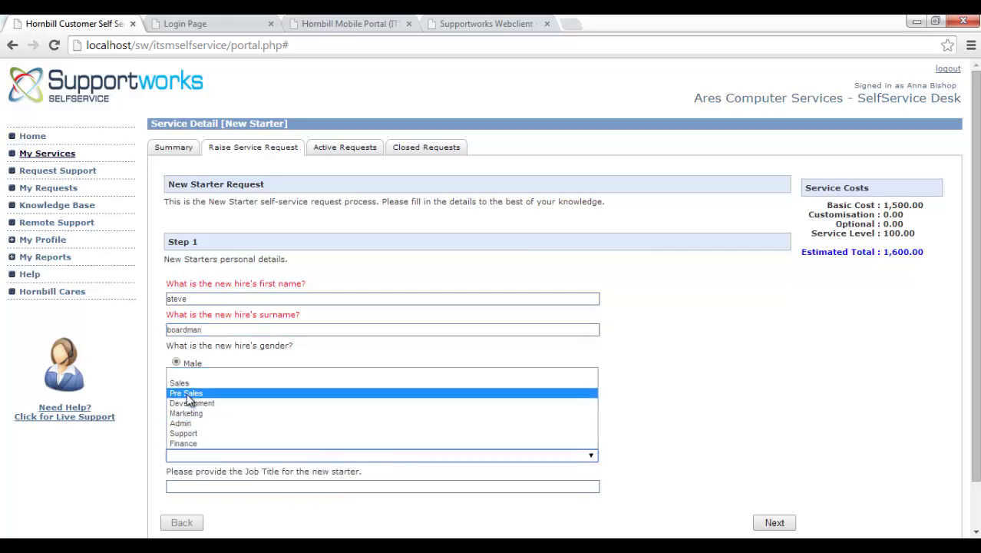
left_click(185, 393)
left_click(190, 487)
type("Consultant")
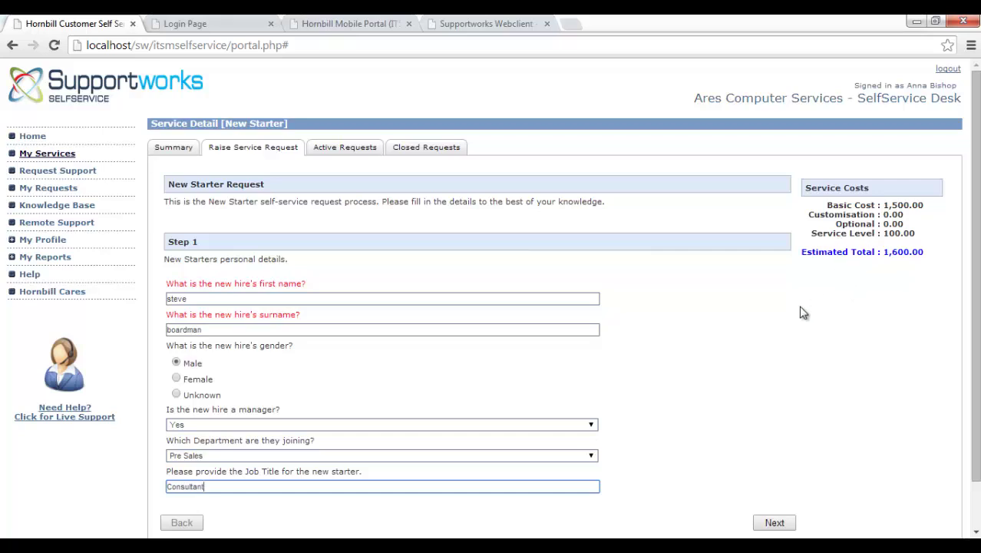
left_click(777, 522)
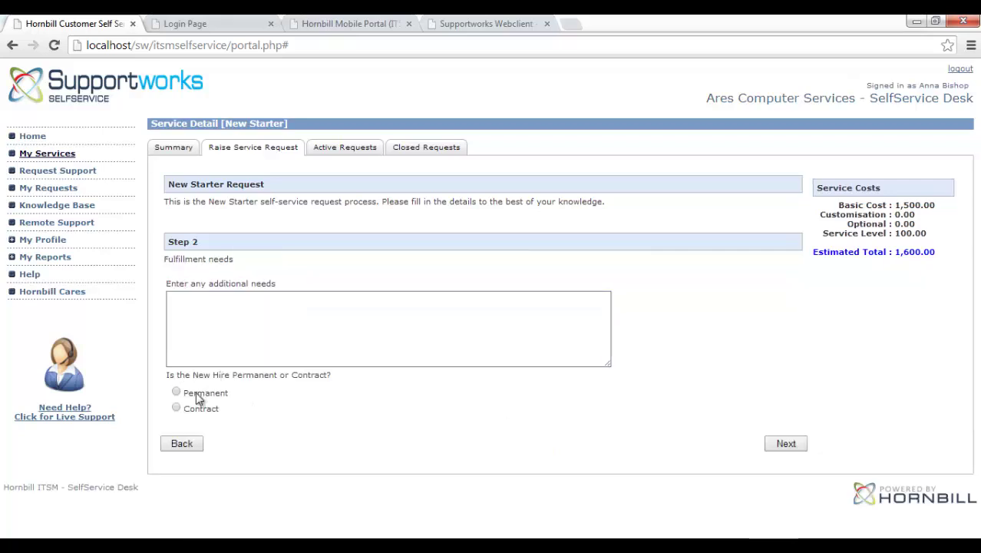
Step: Set the new starter's employment type to Permanent and reach the Permanent Questions step
left_click(176, 409)
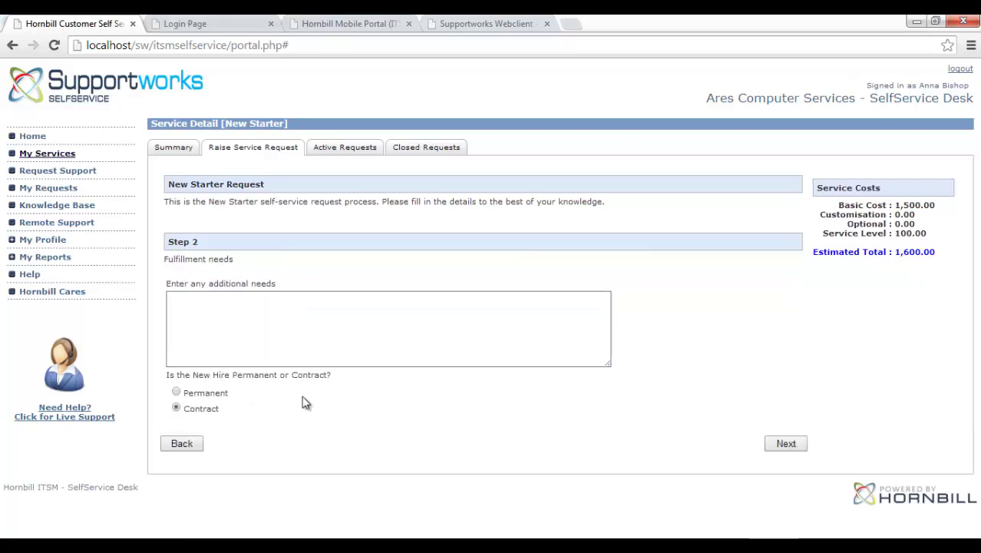
left_click(795, 449)
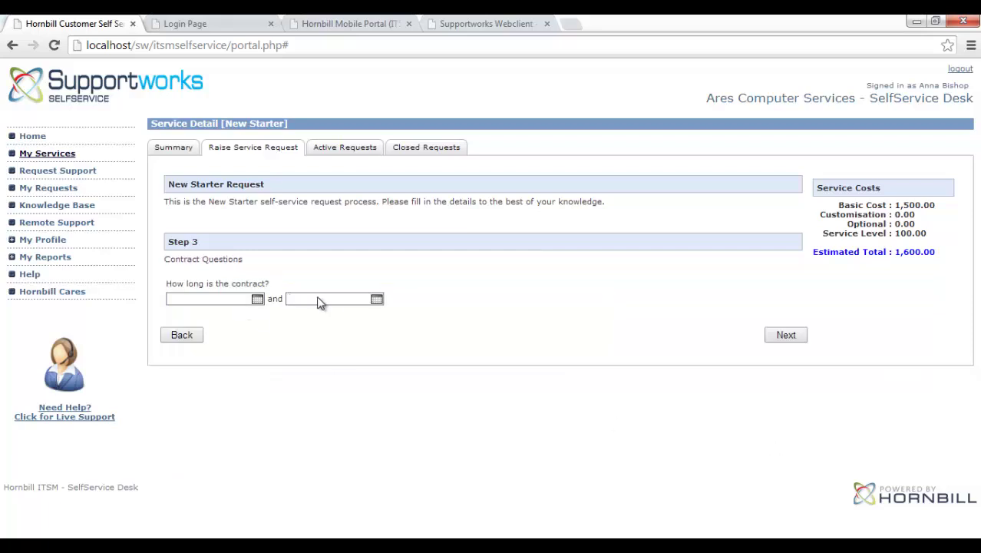
left_click(178, 336)
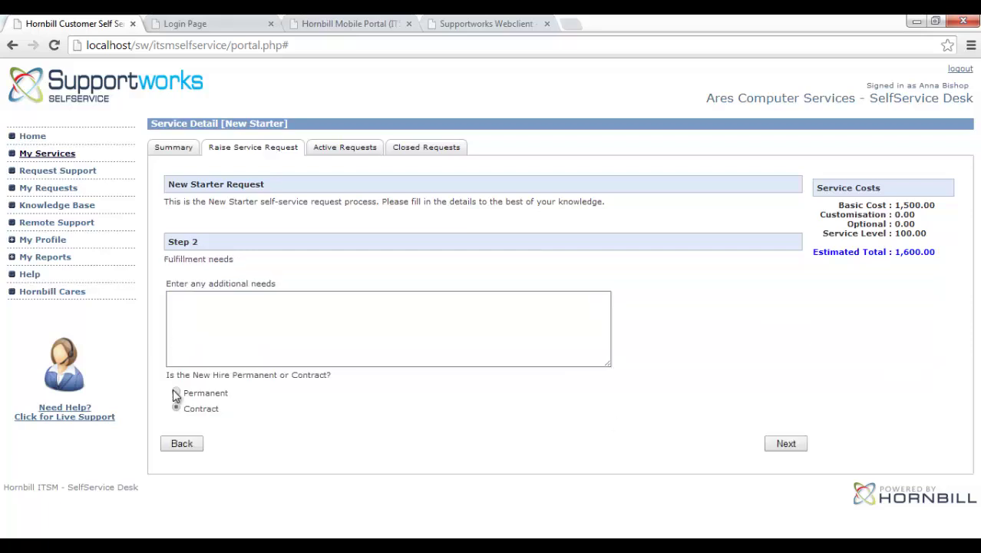
left_click(793, 443)
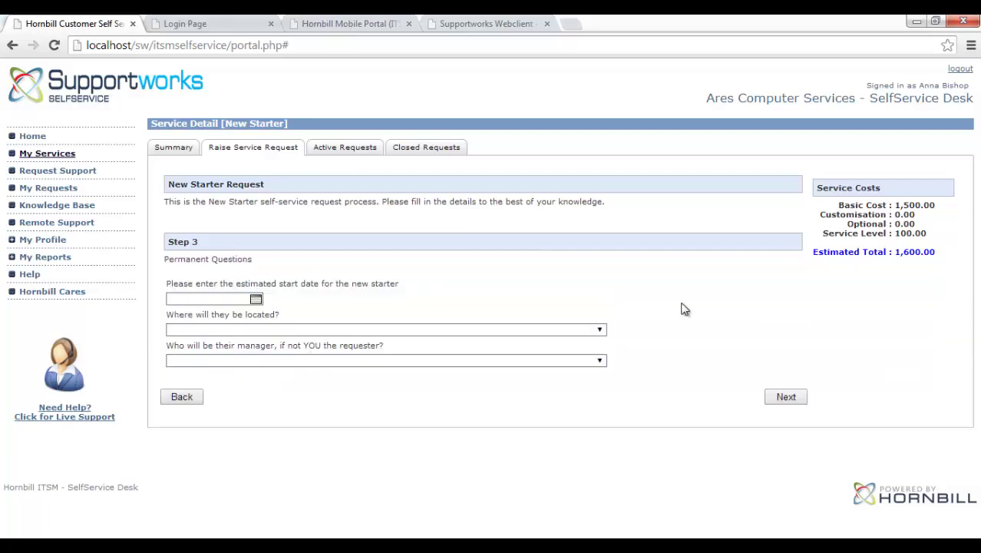
Step: Set start date 29/05/2014, location London and the manager, then continue to components
left_click(255, 299)
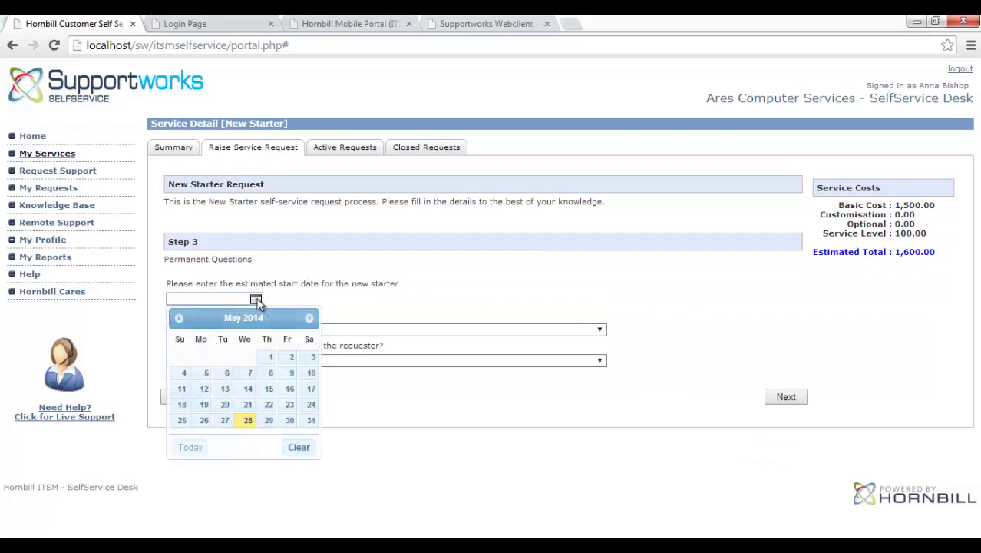
left_click(270, 422)
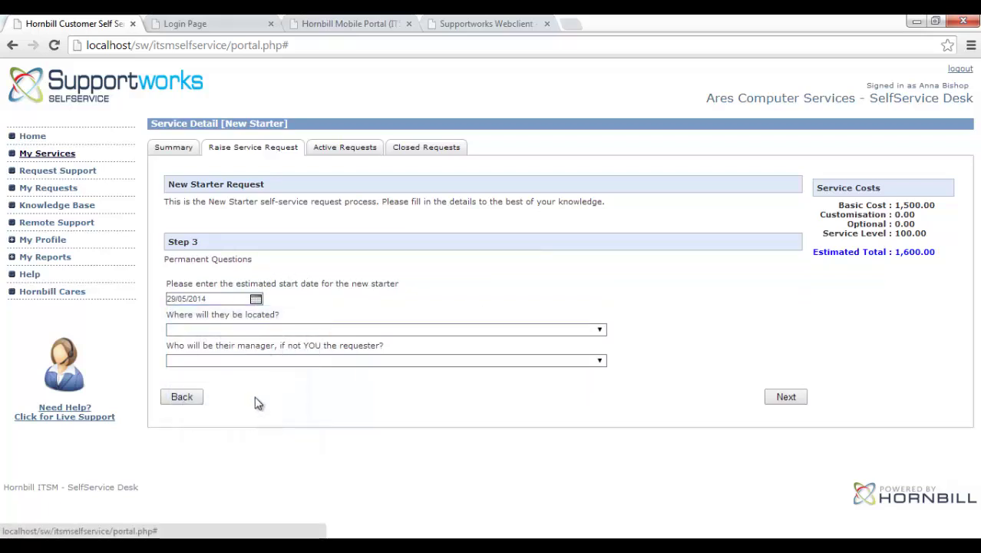
left_click(217, 332)
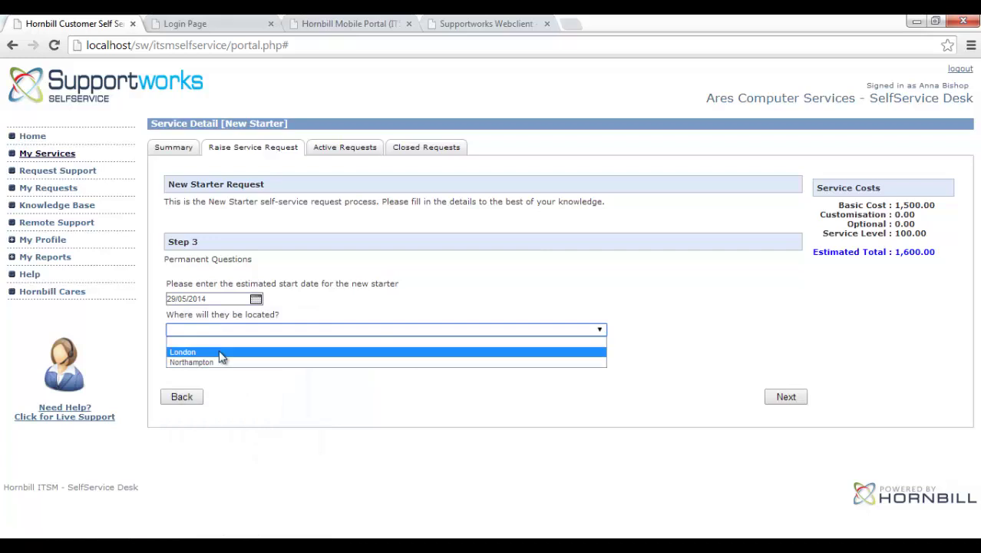
left_click(222, 353)
left_click(235, 365)
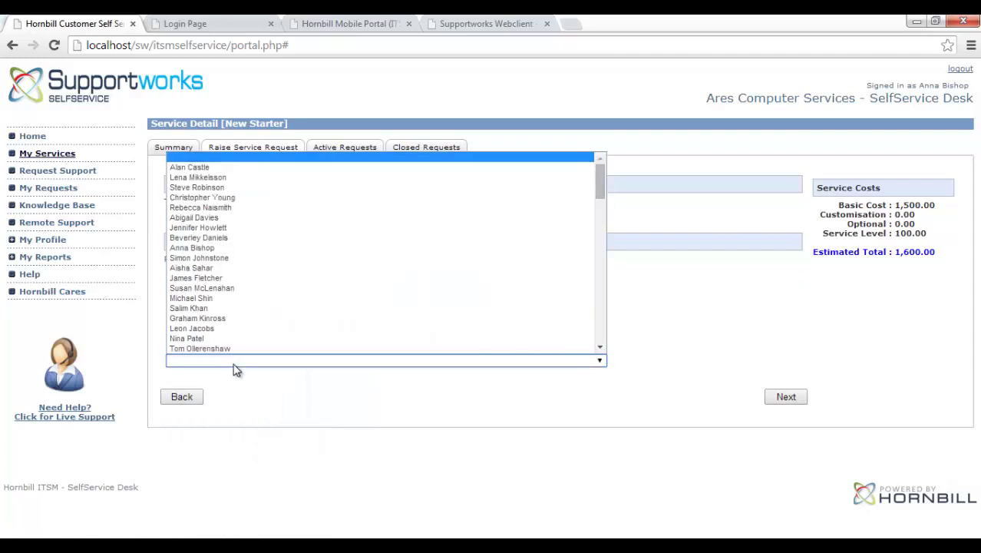
left_click(201, 187)
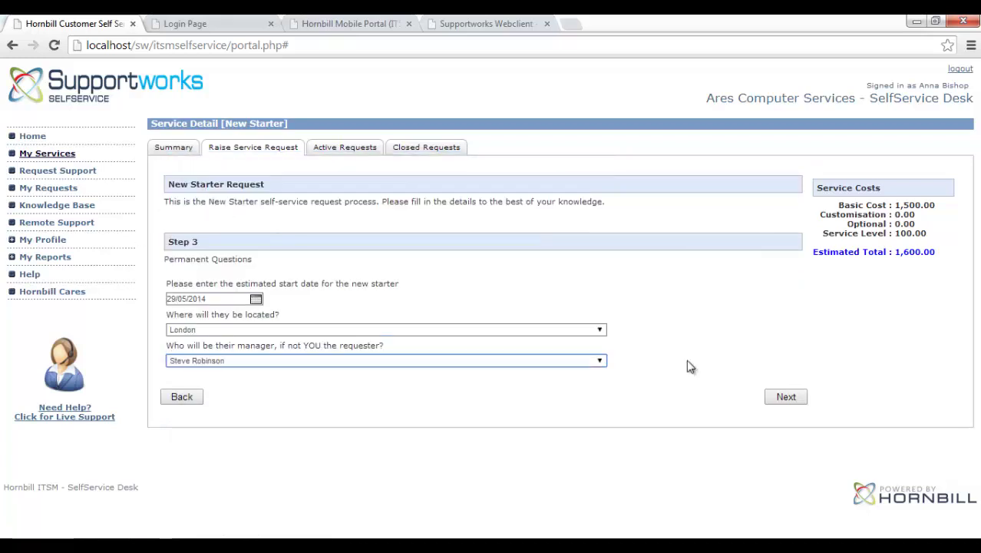
left_click(786, 397)
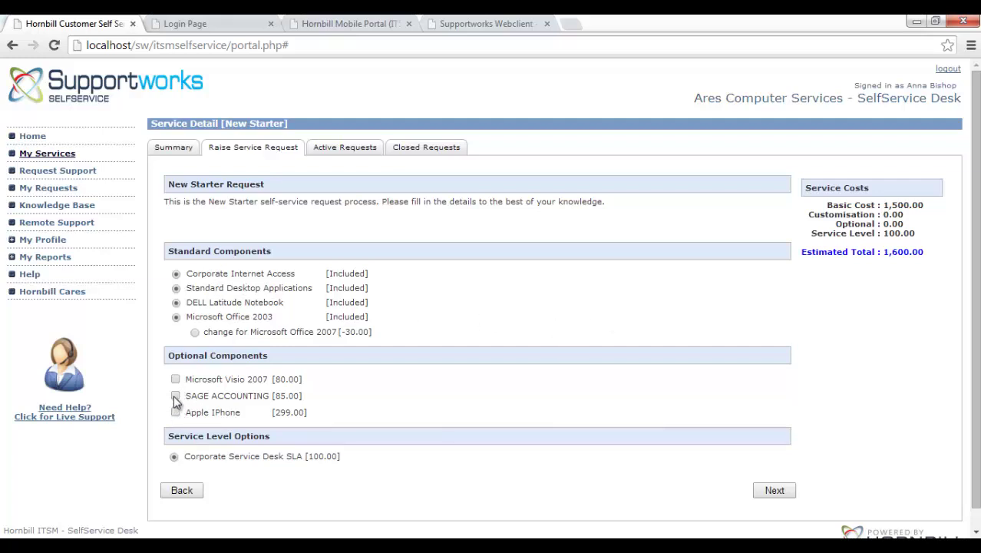
Step: Tick SAGE ACCOUNTING under Optional Components
left_click(175, 395)
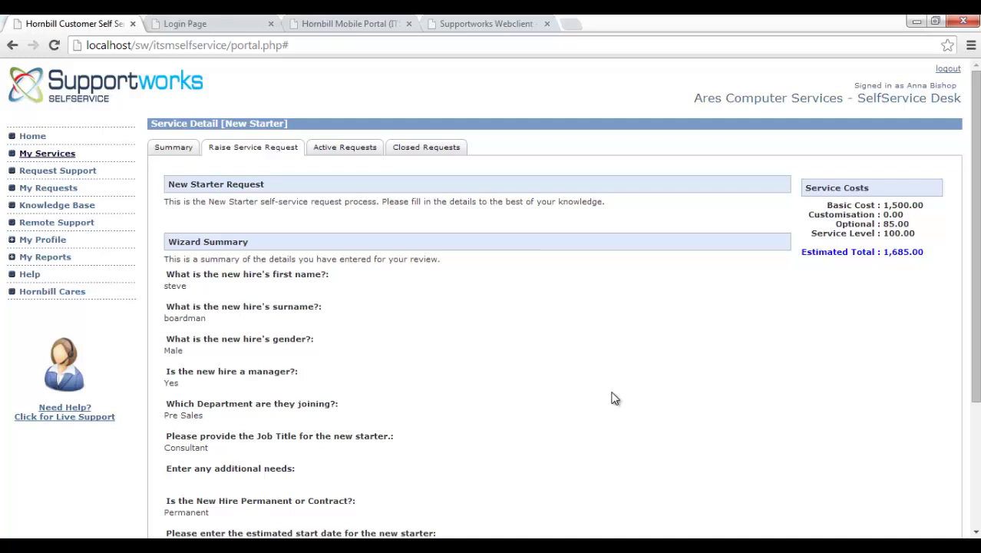
Step: Submit New Starter request SR0001277, go to the portal home, and switch to the Enterprise Client
scroll(617, 360, "down", 2)
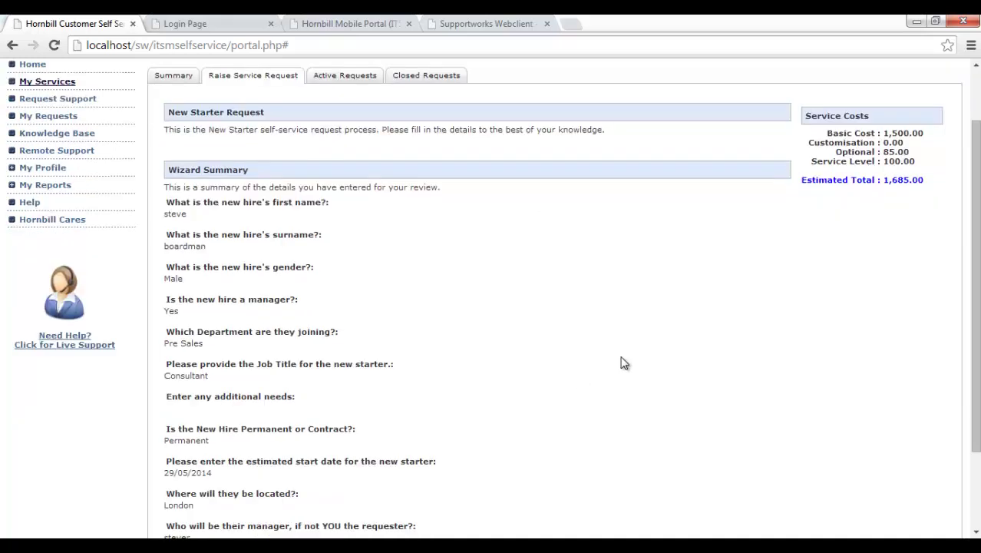
left_click(781, 507)
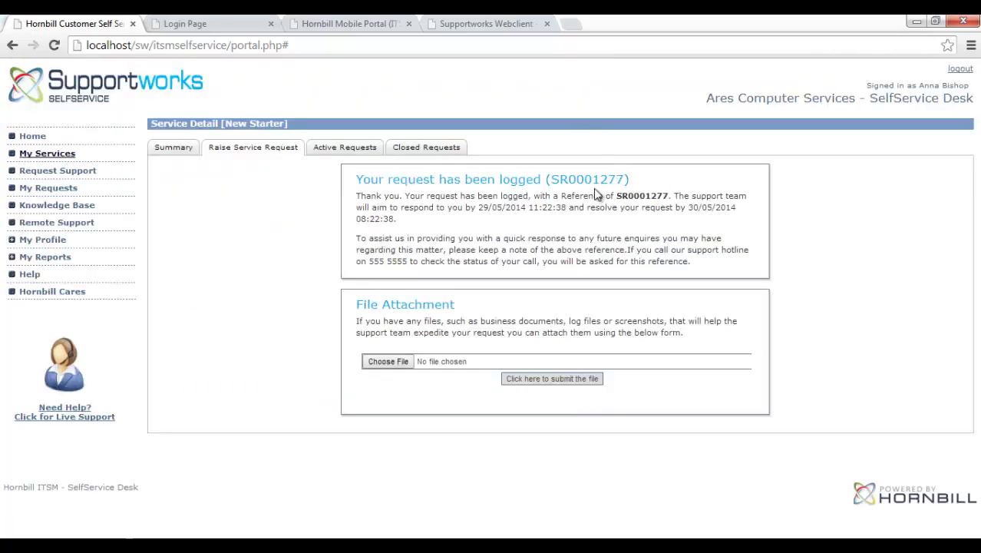
left_click(32, 136)
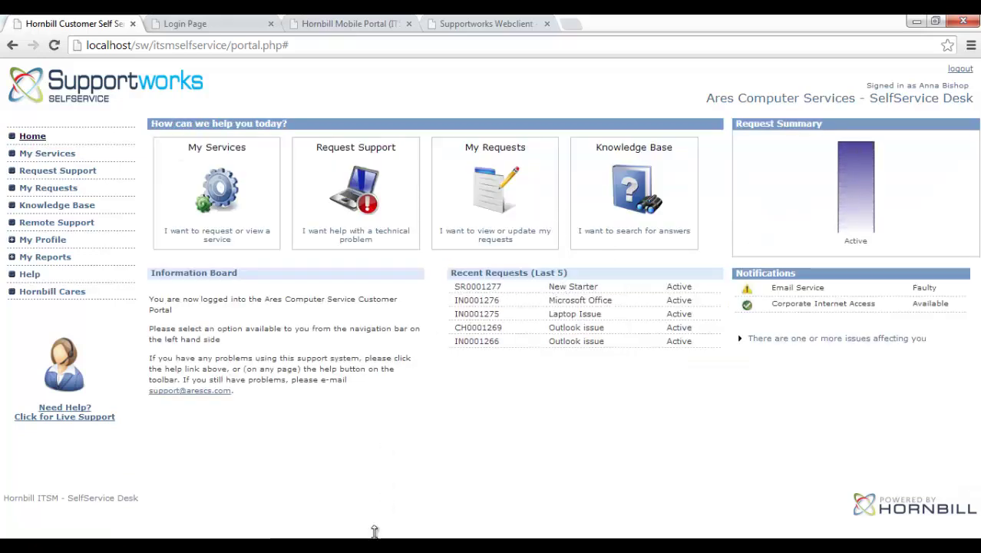
mouse_move(374, 534)
left_click(376, 472)
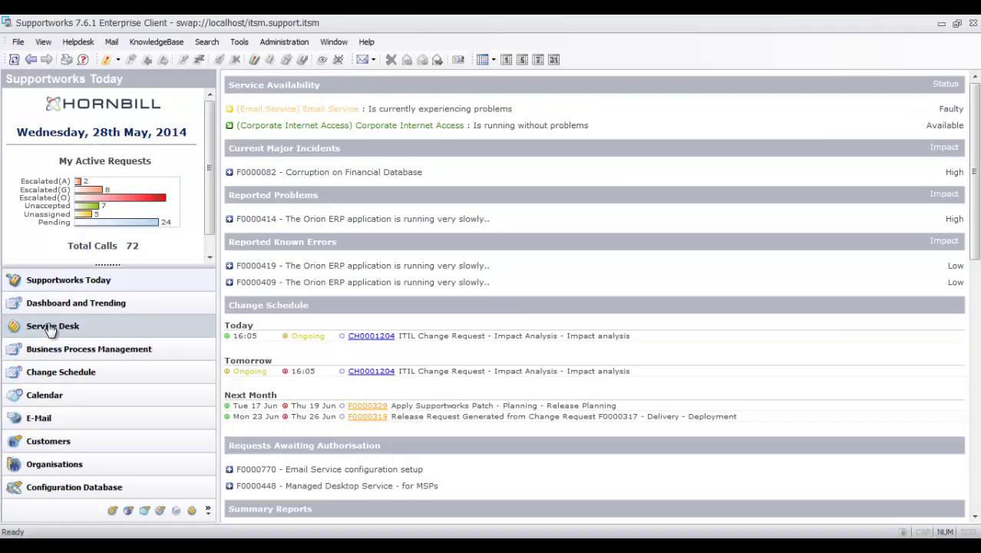
Step: Search requests for call reference 1277 and open SR0001277's details
left_click(112, 510)
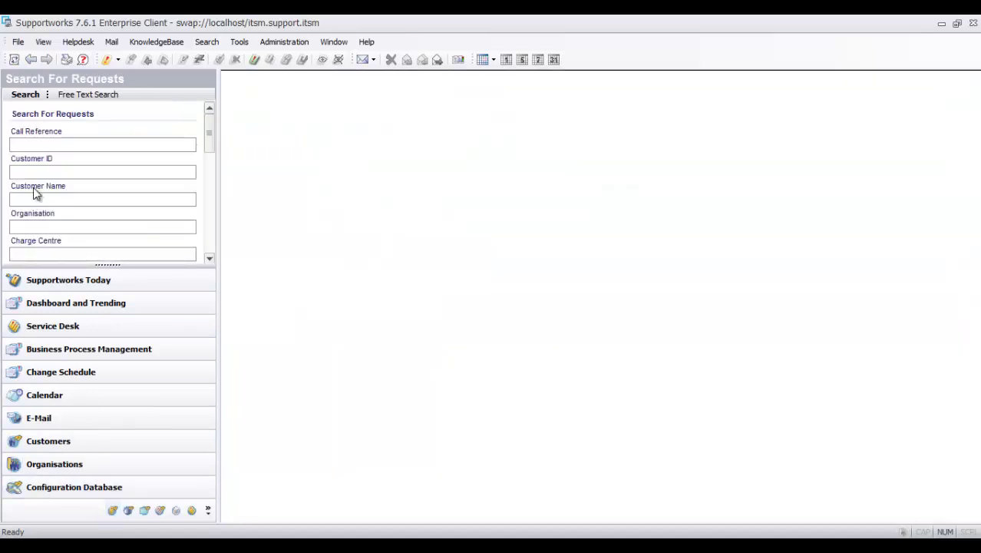
left_click(33, 145)
type("1277")
key("Return")
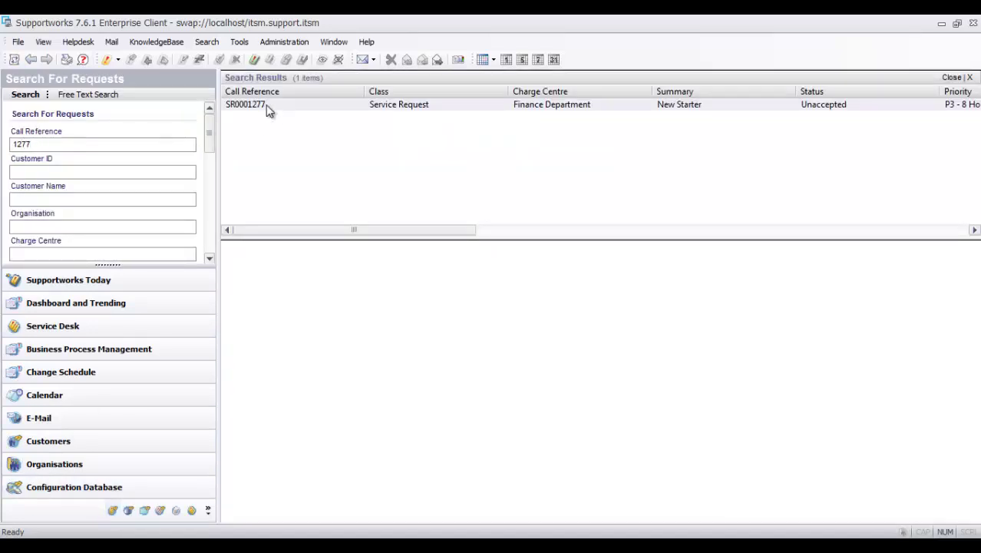
double_click(267, 106)
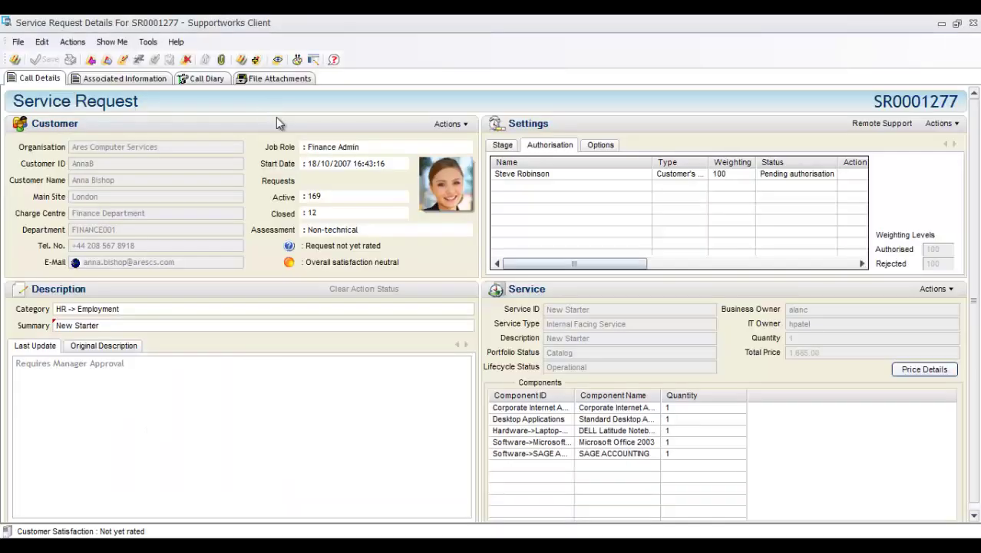
Step: Review SR0001277's self-service wizard answers, process stage and pending authorisation, then minimize it
left_click(451, 124)
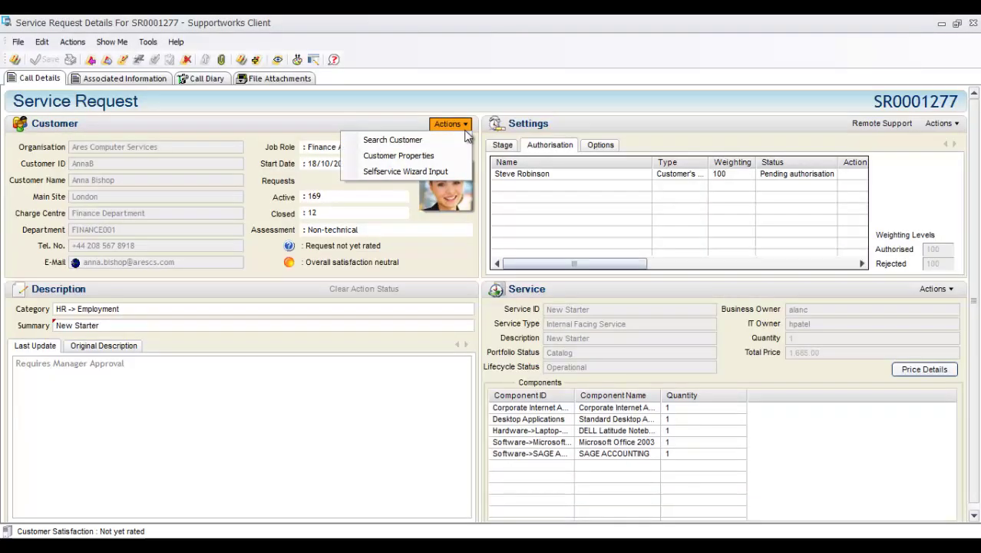
left_click(407, 171)
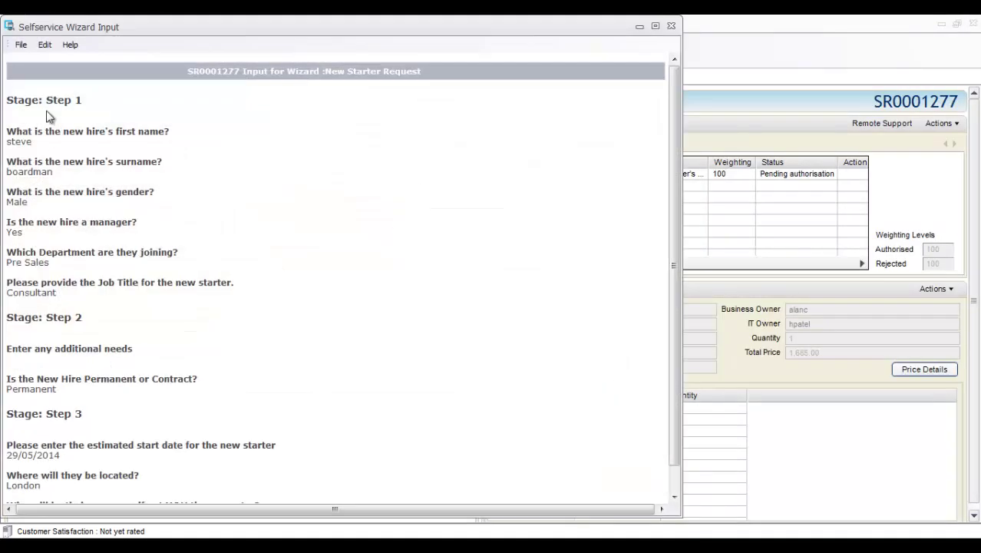
left_click(671, 26)
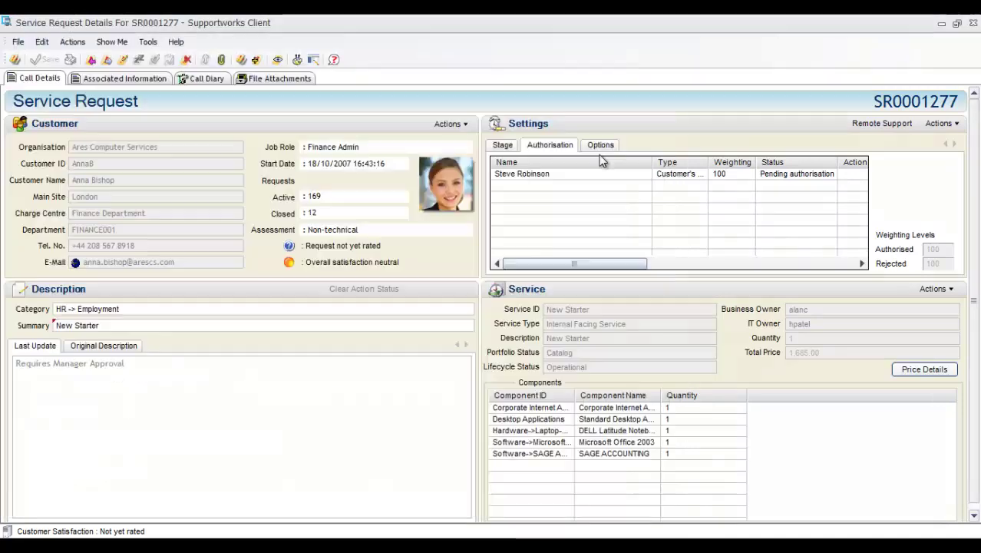
left_click(506, 146)
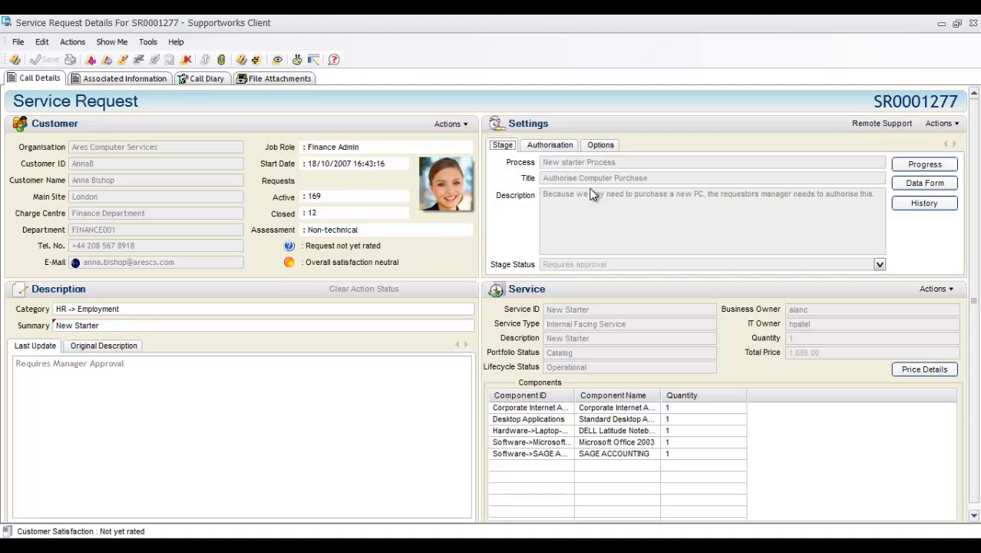
left_click(538, 146)
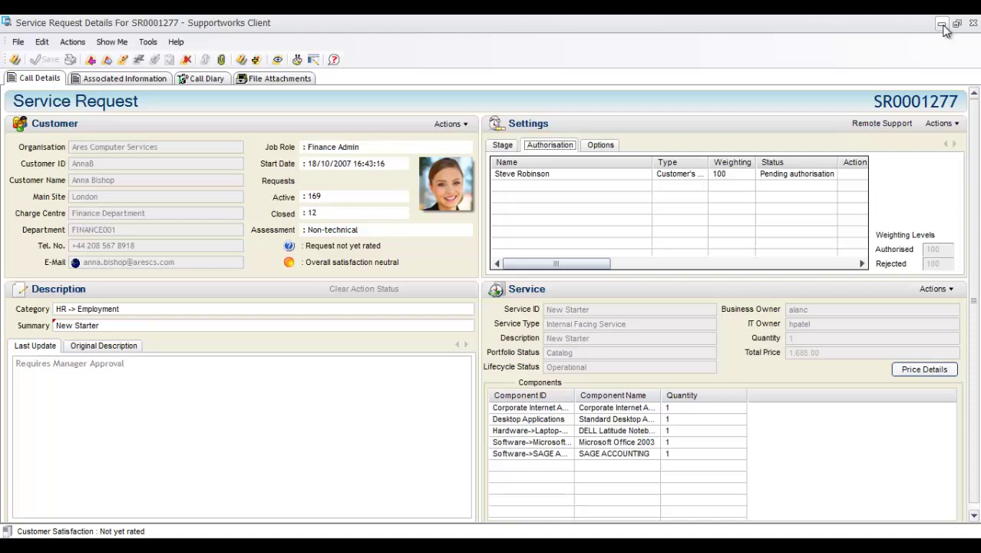
left_click(942, 25)
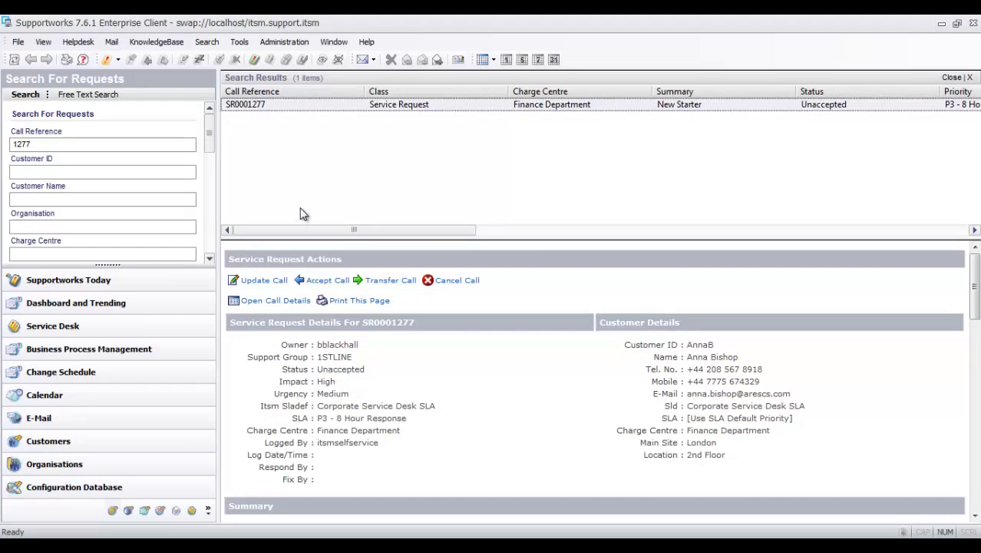
Step: Read the 'Service Request Authorisation Required' e-mail in the helpdesk Sent Items, then return to the portal
left_click(35, 421)
left_click_drag(107, 265, 107, 378)
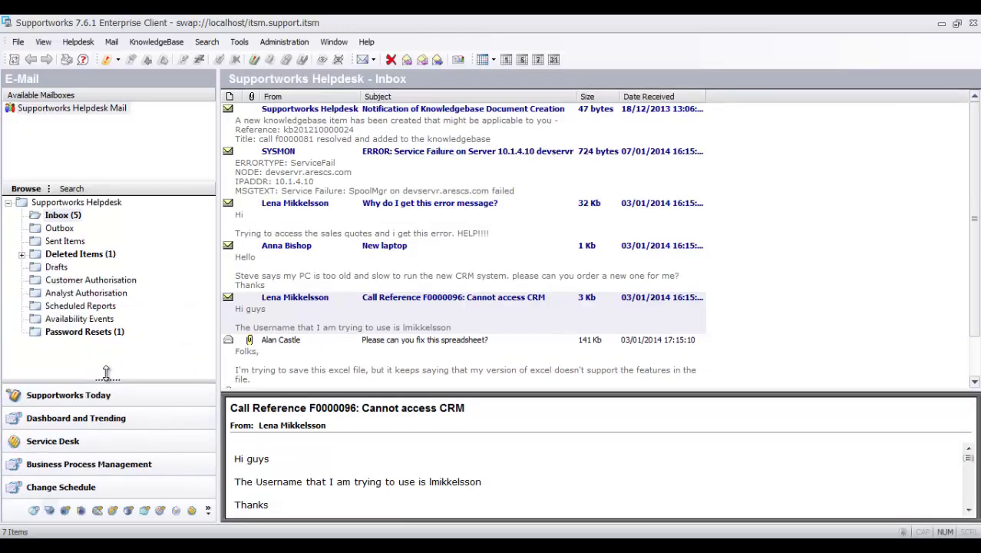
left_click(67, 241)
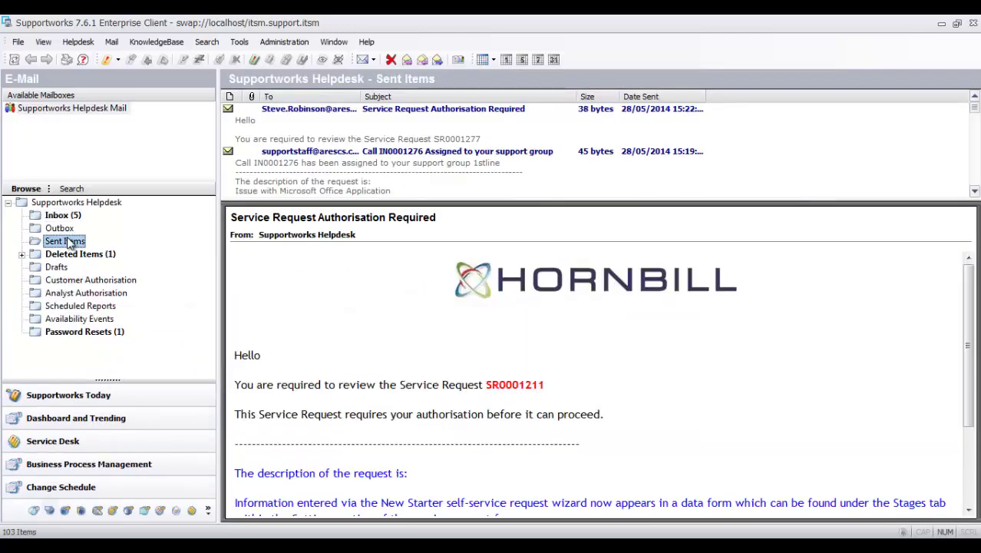
left_click(303, 136)
double_click(303, 136)
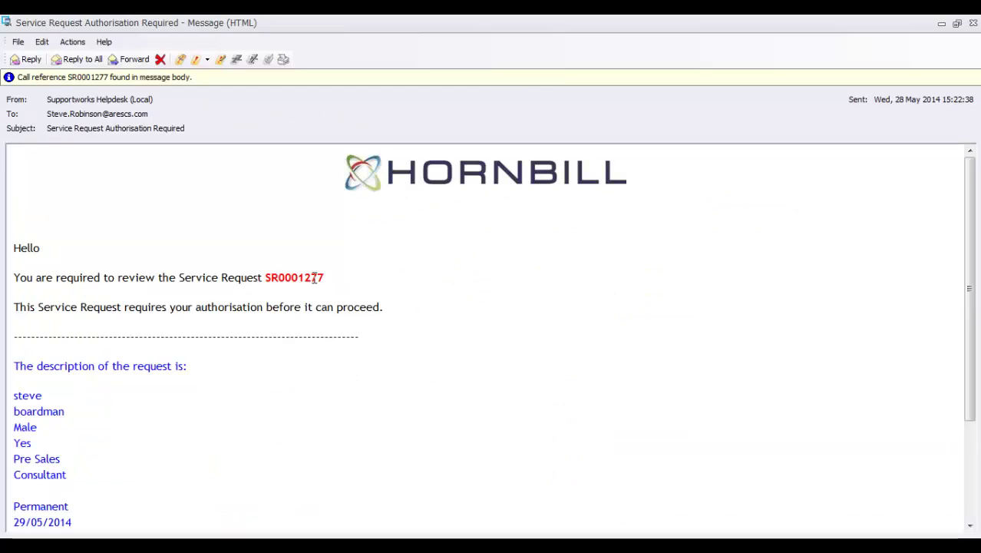
left_click(973, 23)
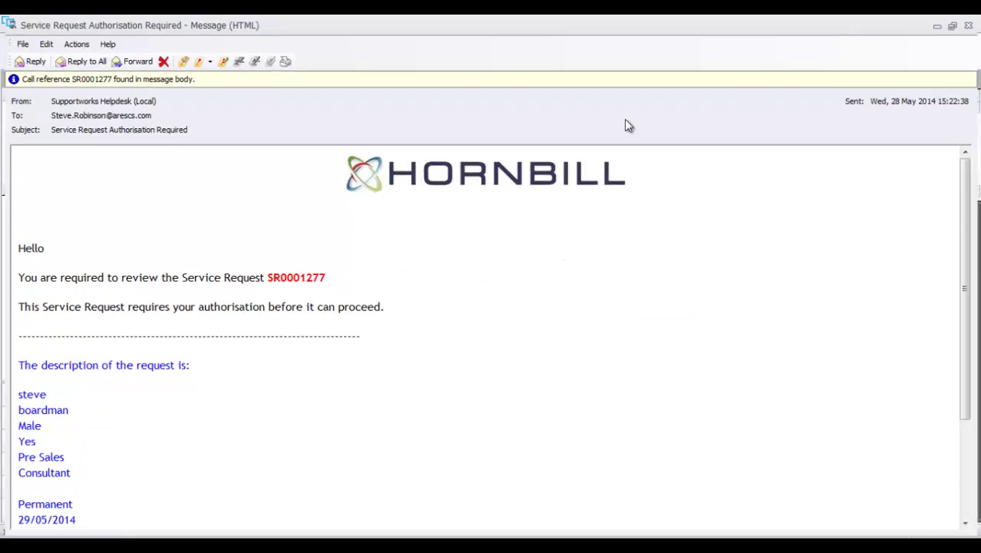
mouse_move(242, 545)
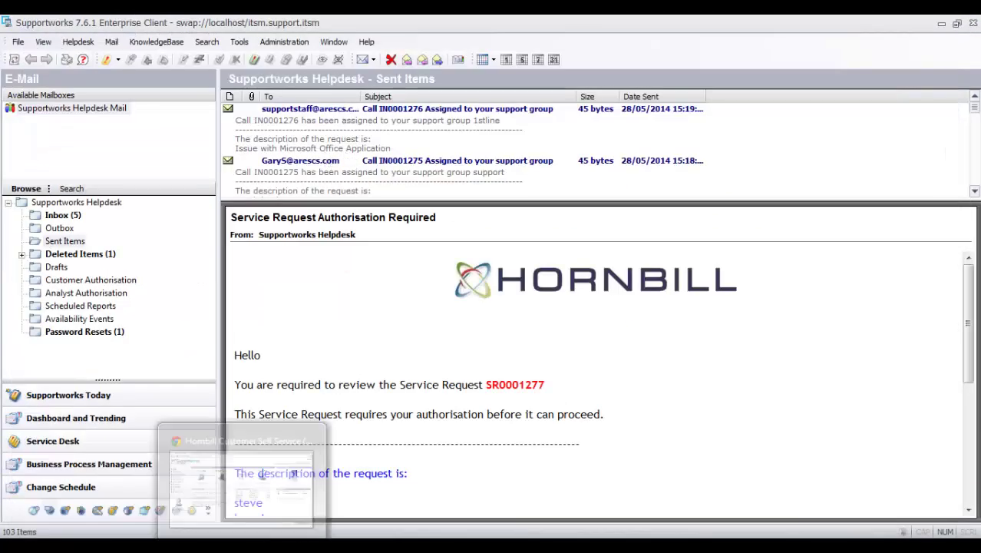
left_click(241, 476)
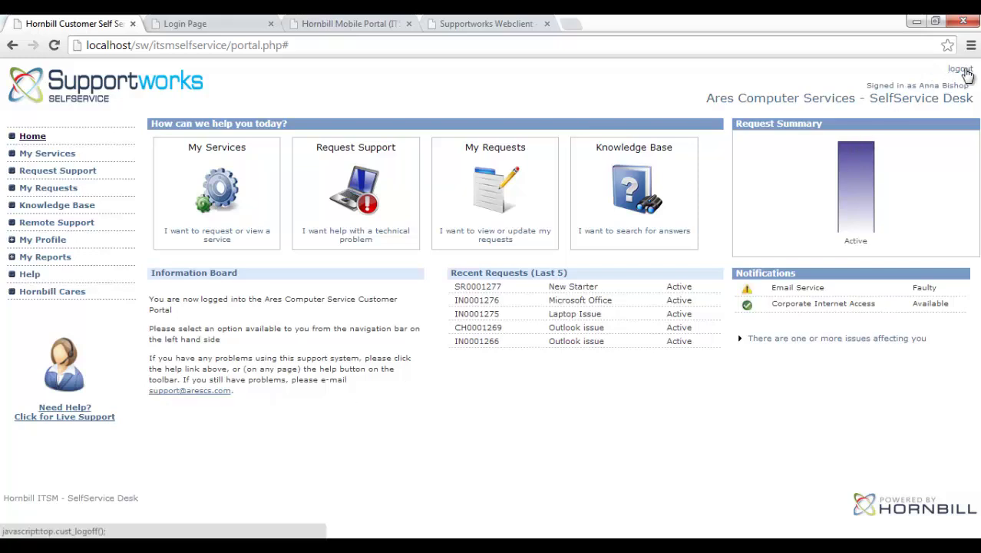
Step: Log back in as the manager and open SR0001277 from the pending authorisations list
left_click(966, 73)
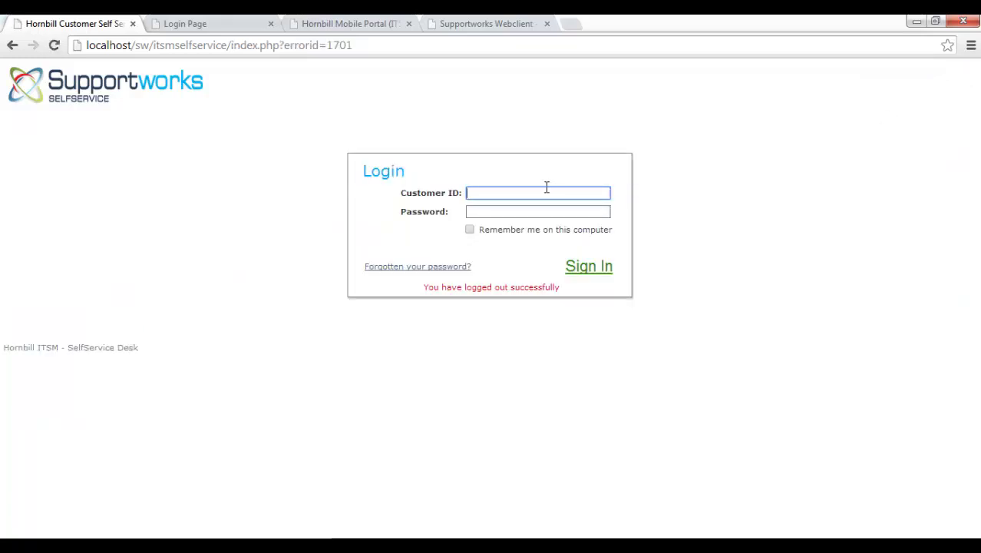
type("stever")
key("Tab")
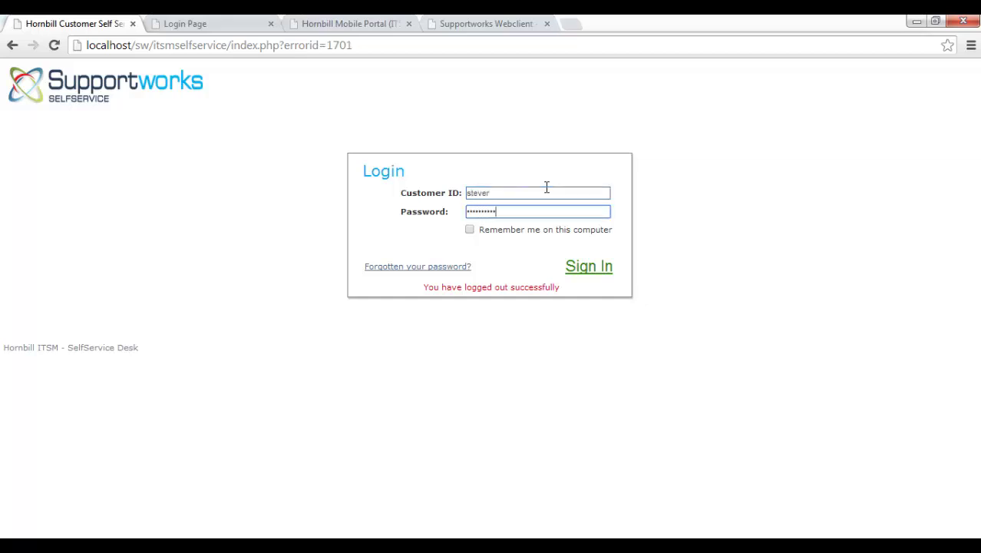
left_click(589, 265)
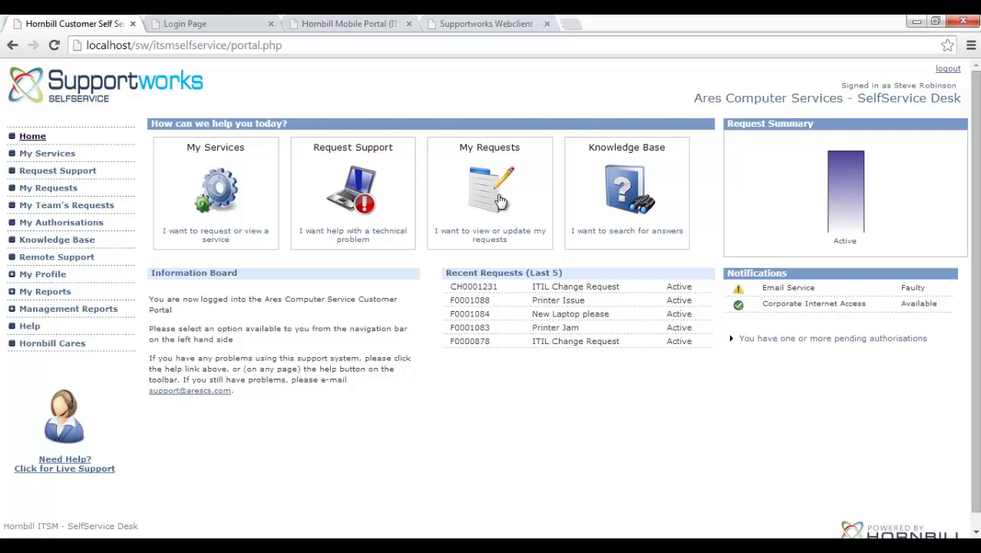
left_click(872, 342)
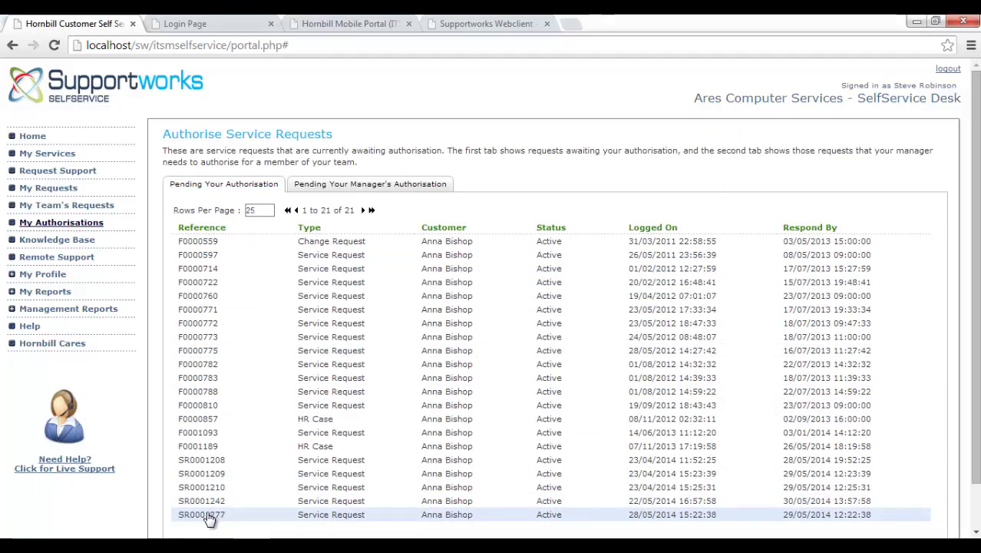
double_click(208, 516)
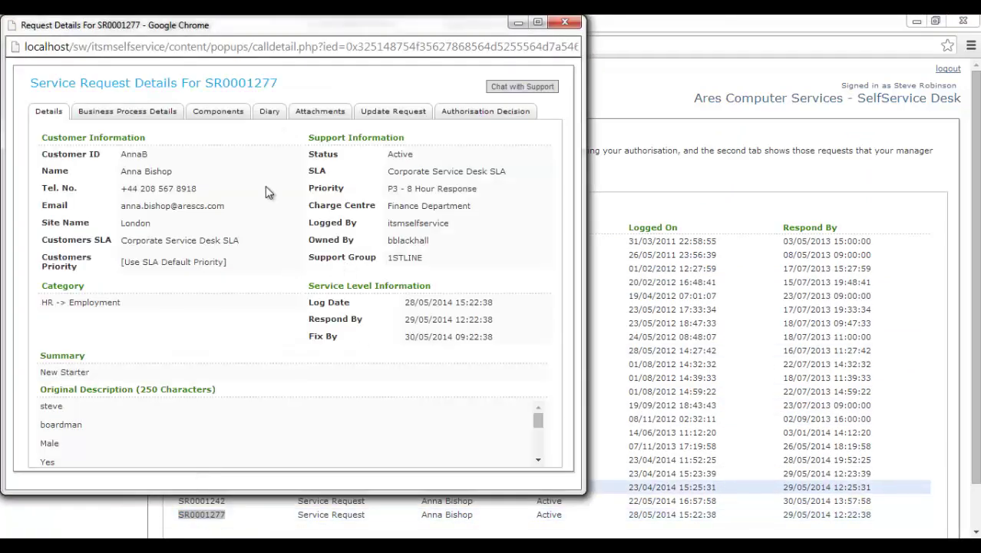
Step: Check SR0001277's Components and Business Process Details, then open its Authorisation Decision tab
left_click(232, 116)
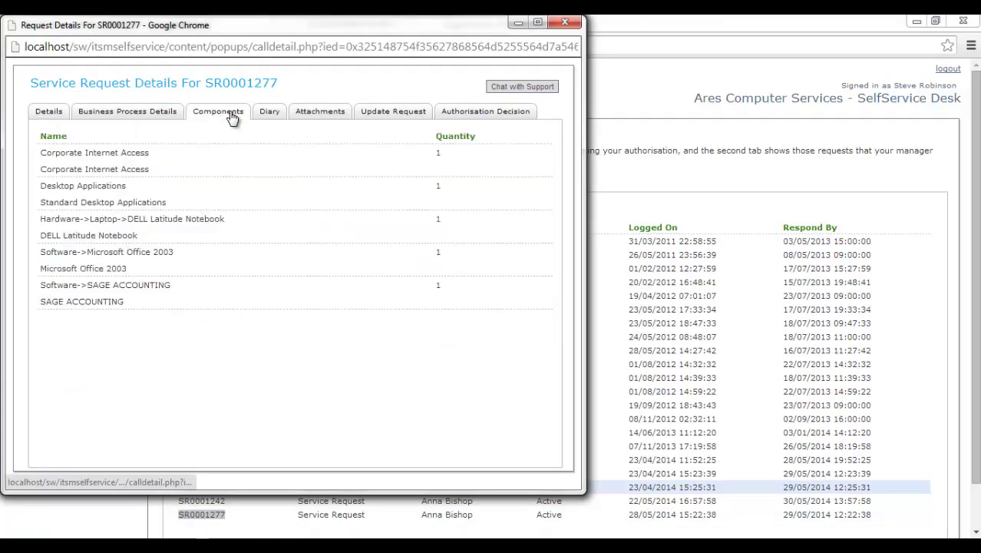
left_click(132, 117)
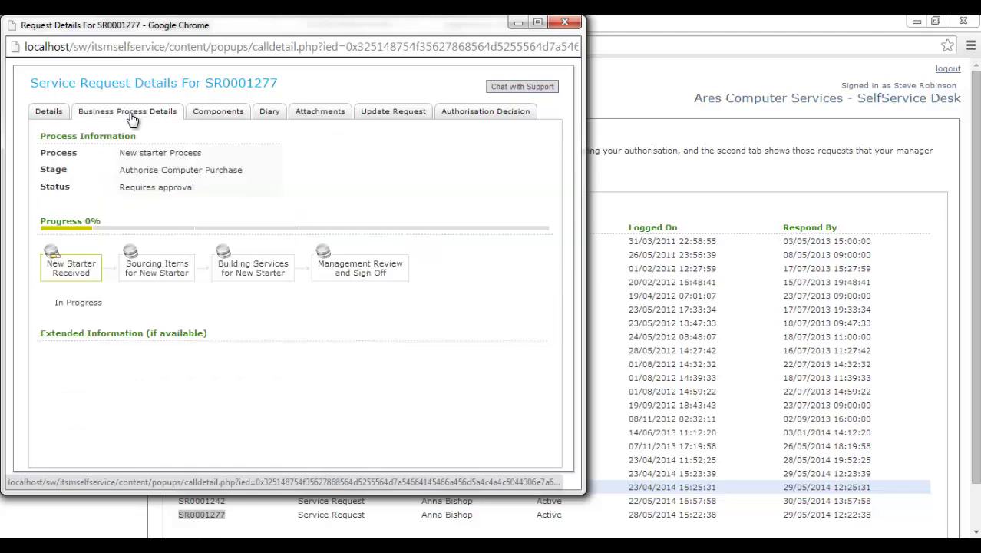
left_click(506, 120)
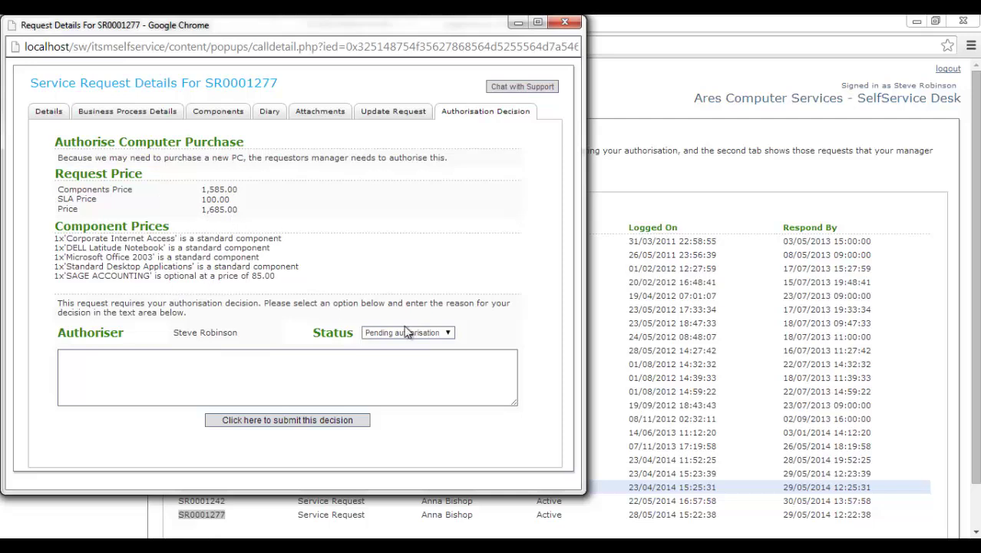
Step: Authorise SR0001277 with the reason 'proceed' and acknowledge the confirmation
left_click(448, 336)
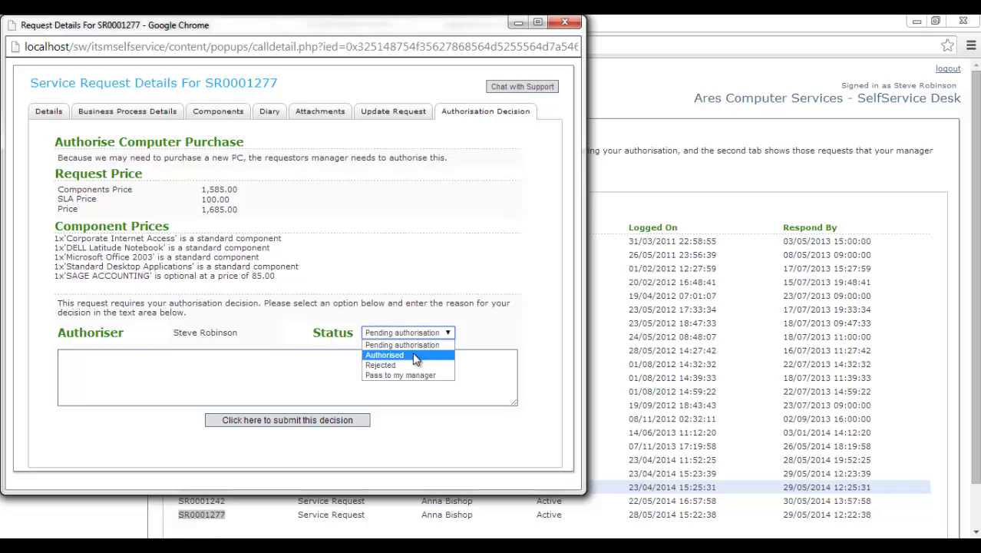
left_click(415, 355)
left_click(327, 370)
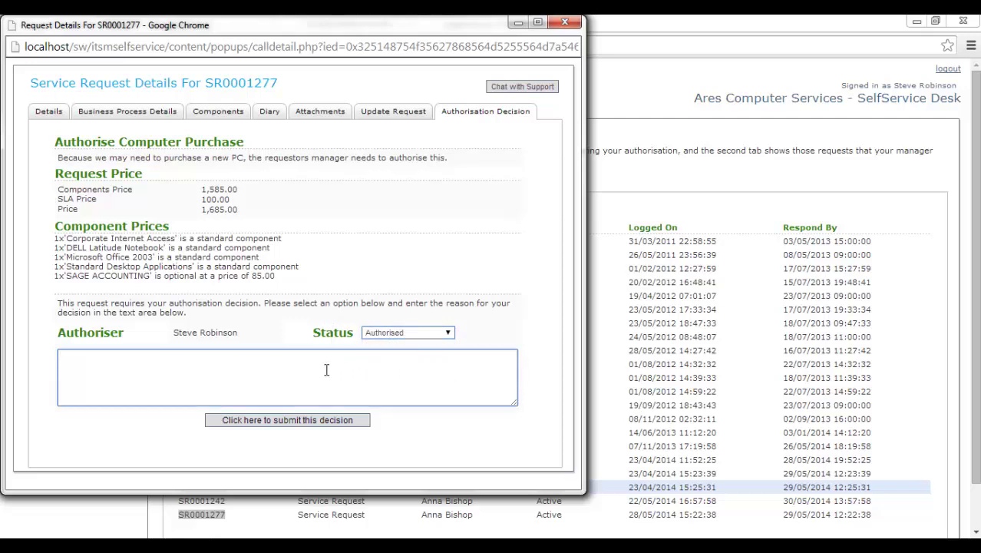
type("proceed")
left_click(227, 419)
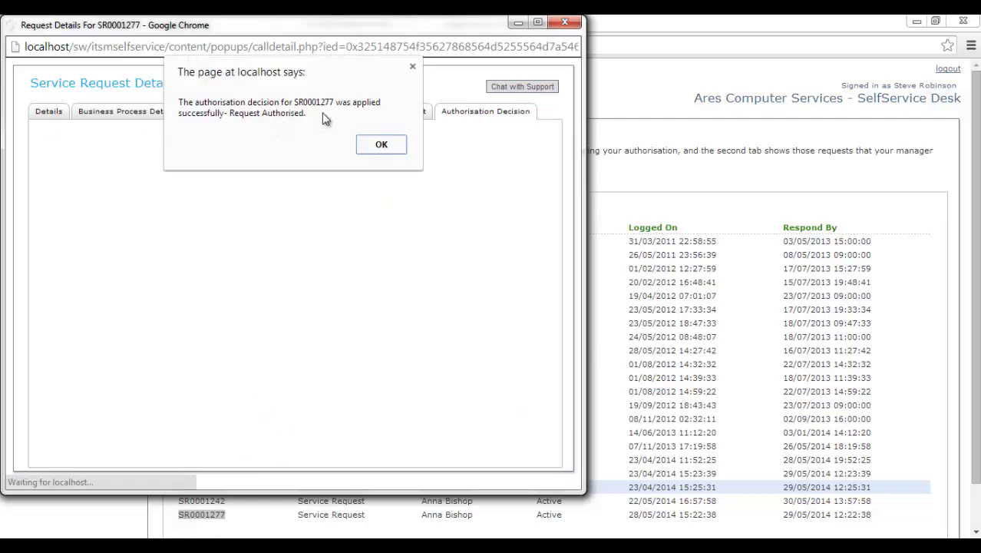
left_click(391, 146)
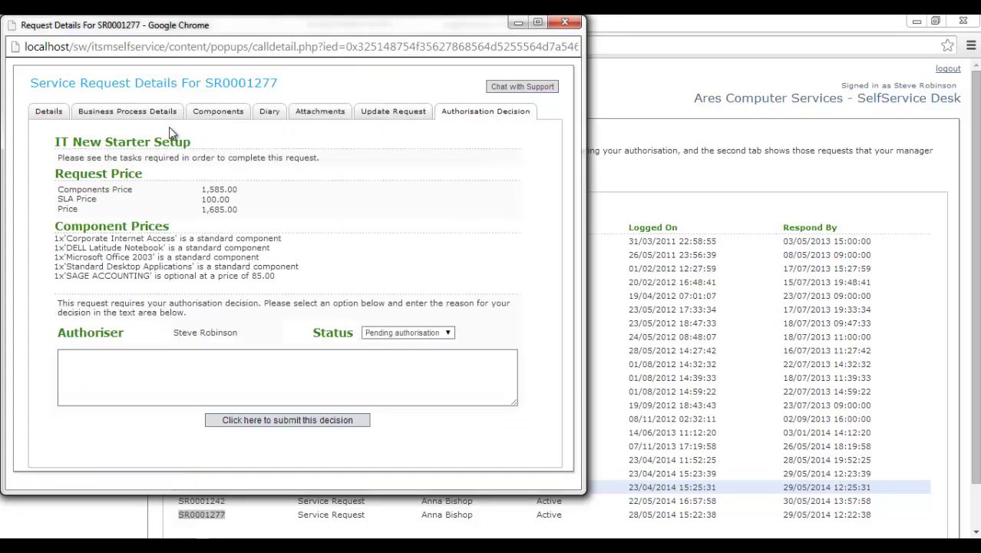
Step: Check the Business Process Details, then close and reopen the SR0001277 details popup
left_click(119, 113)
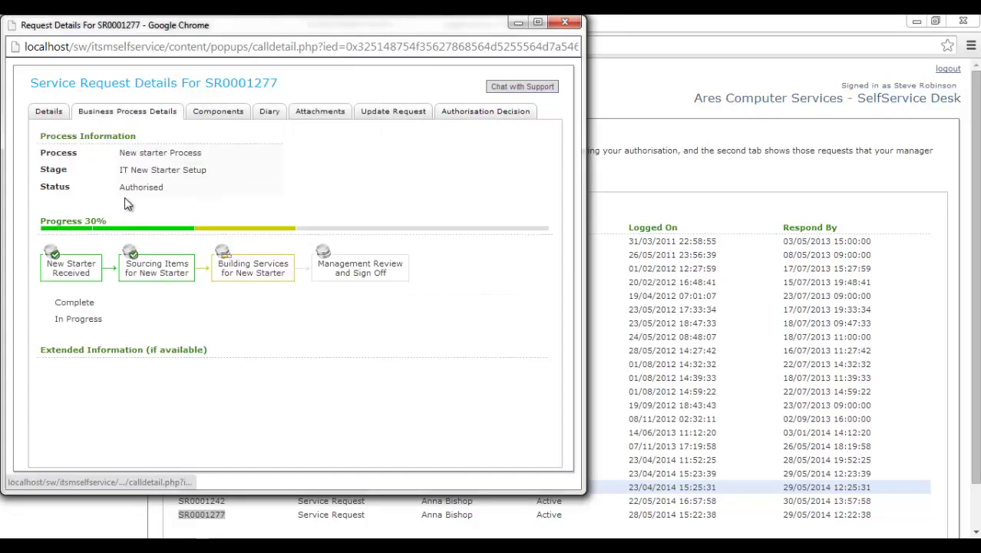
left_click(563, 23)
double_click(201, 514)
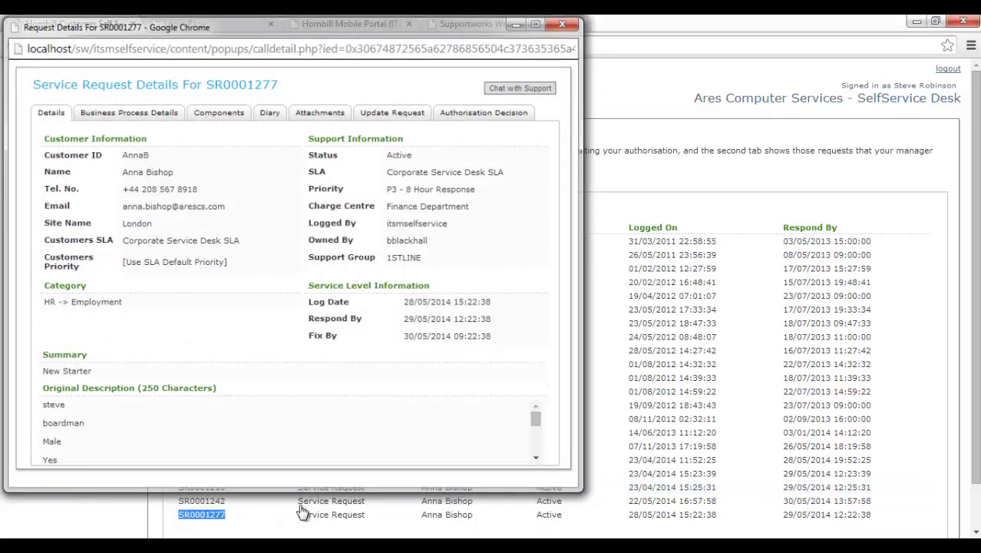
Step: Switch to SR0001277 in Supportworks Client and show its Tasks tab
left_click(302, 513)
mouse_move(405, 520)
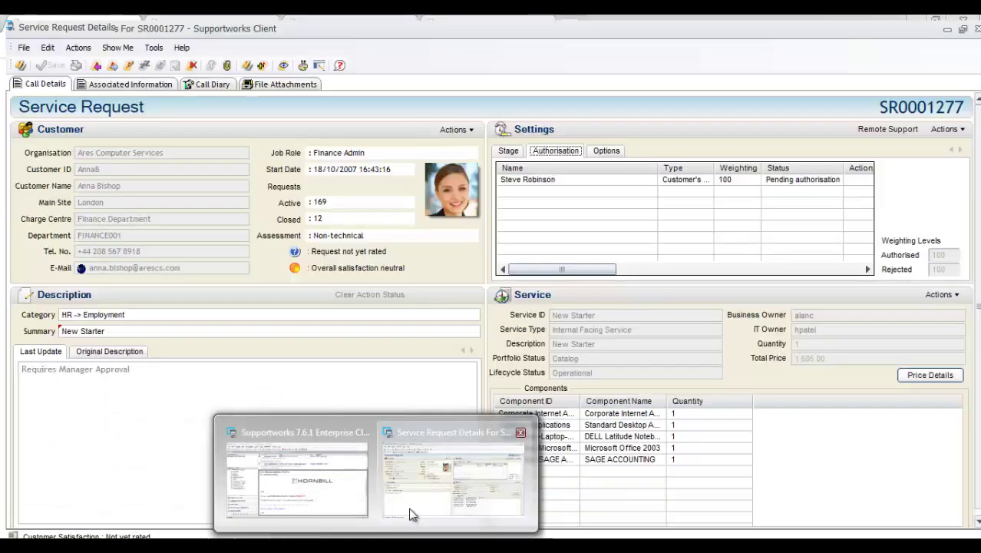
left_click(413, 514)
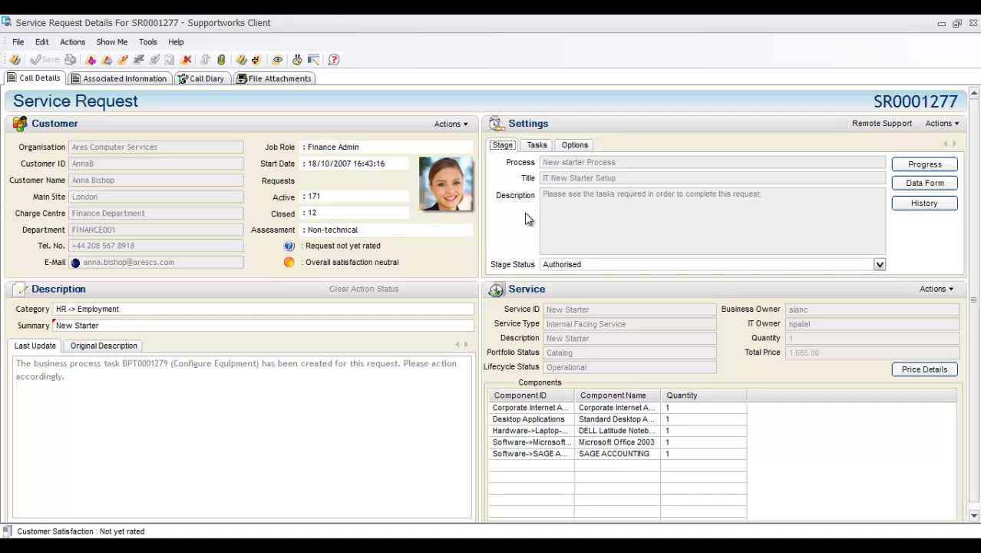
left_click(538, 146)
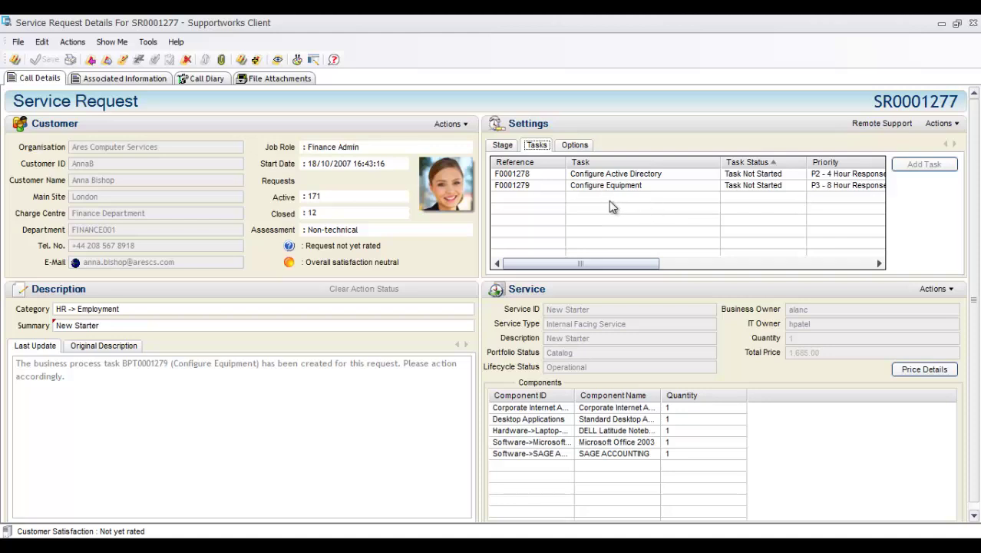
Step: Set Configure Active Directory to Task Successfully Completed, save, and widen the Task Status column
left_click(596, 187)
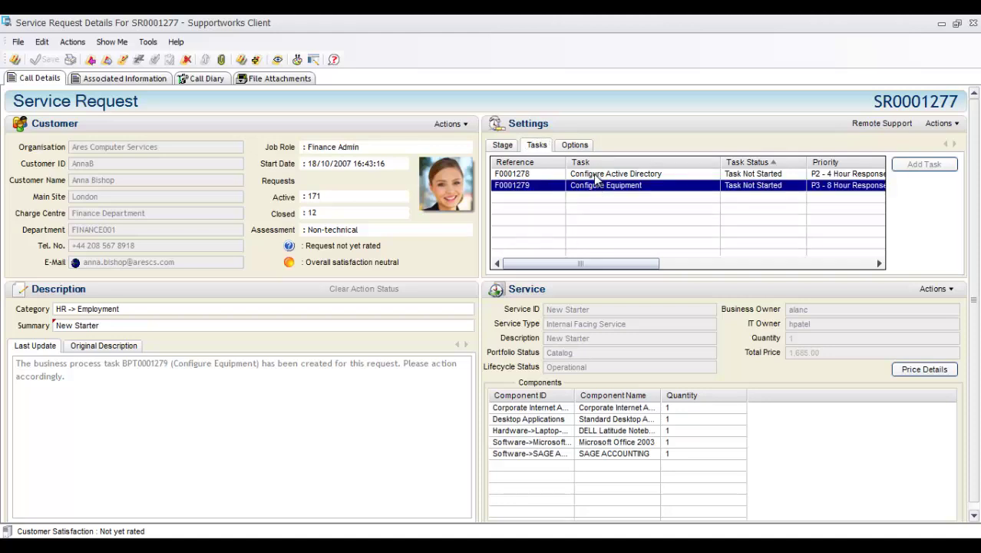
left_click(596, 176)
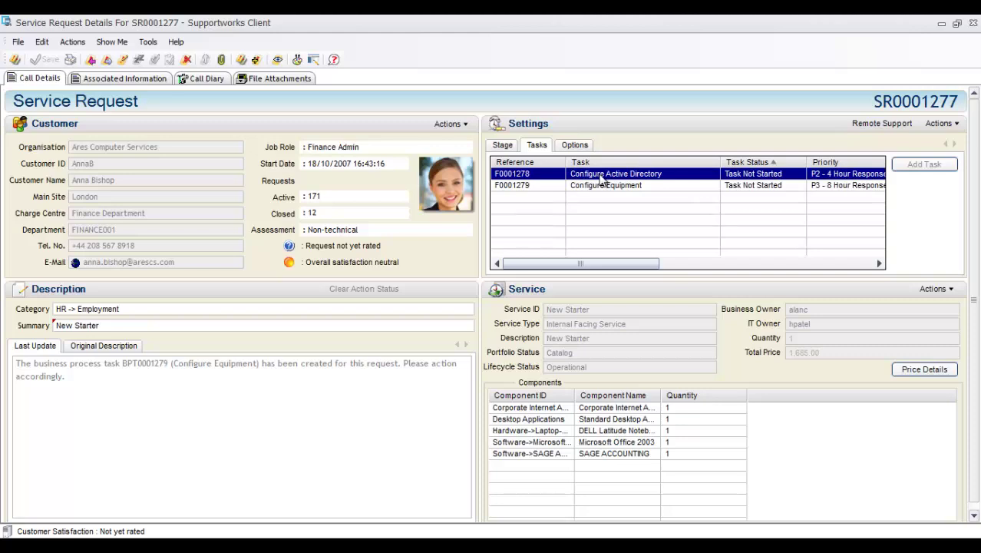
double_click(601, 178)
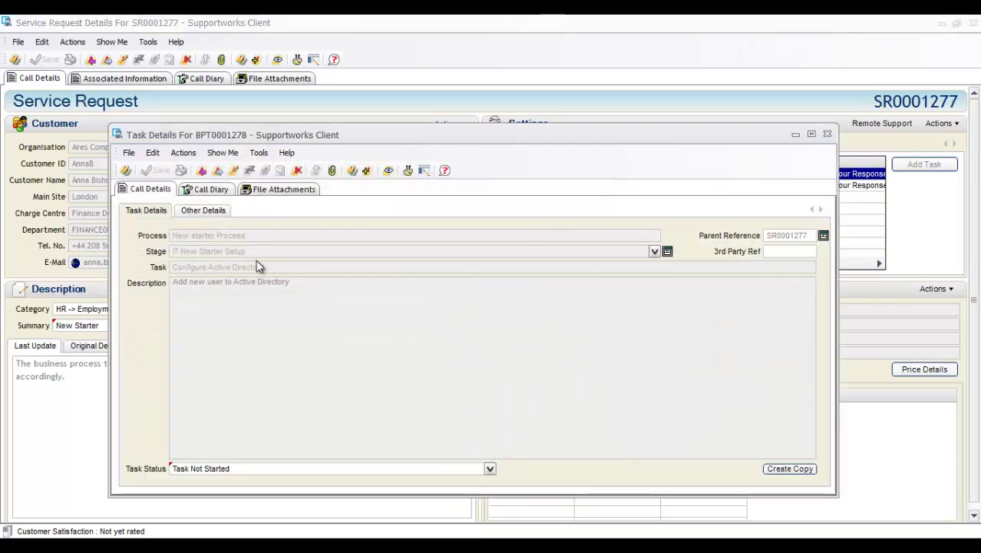
left_click(490, 468)
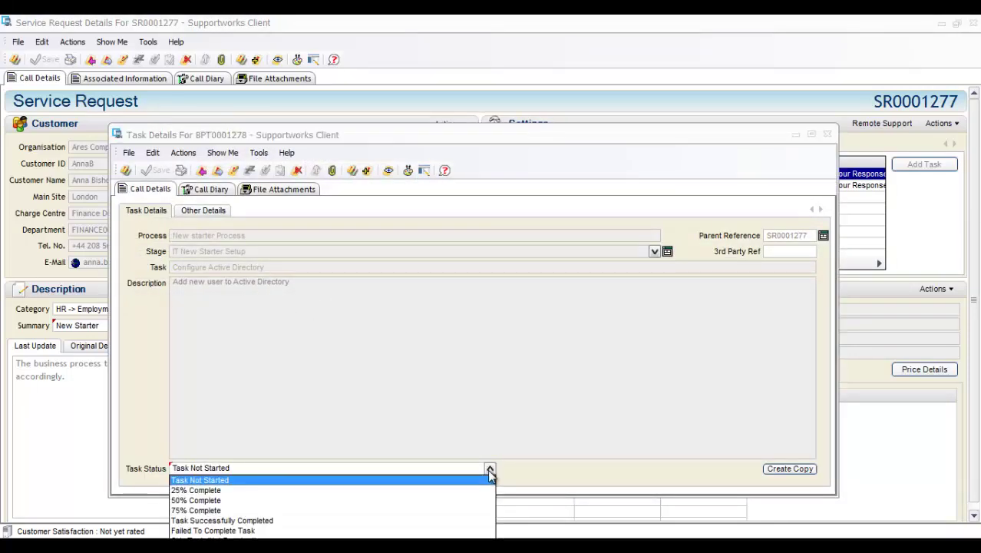
left_click(297, 520)
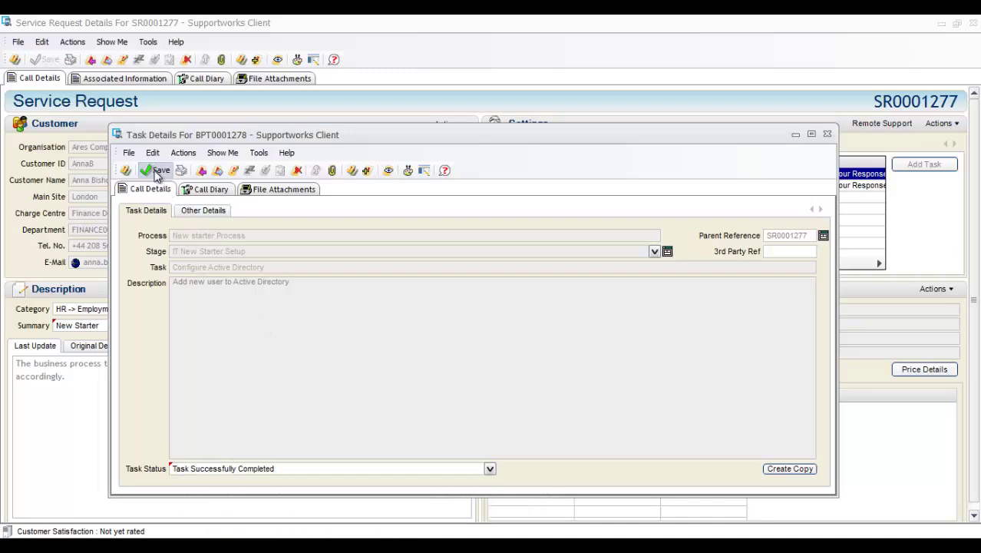
left_click(157, 172)
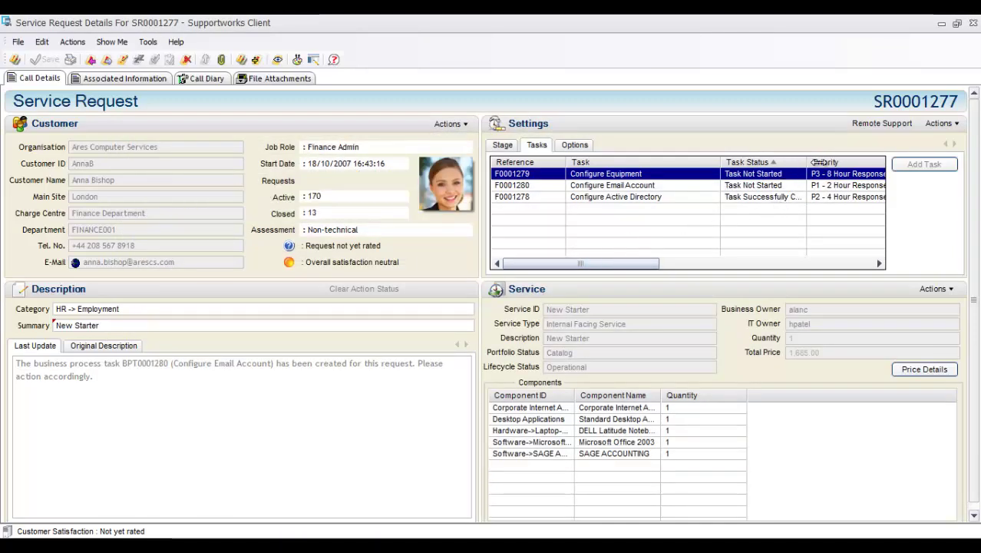
left_click_drag(810, 162, 835, 162)
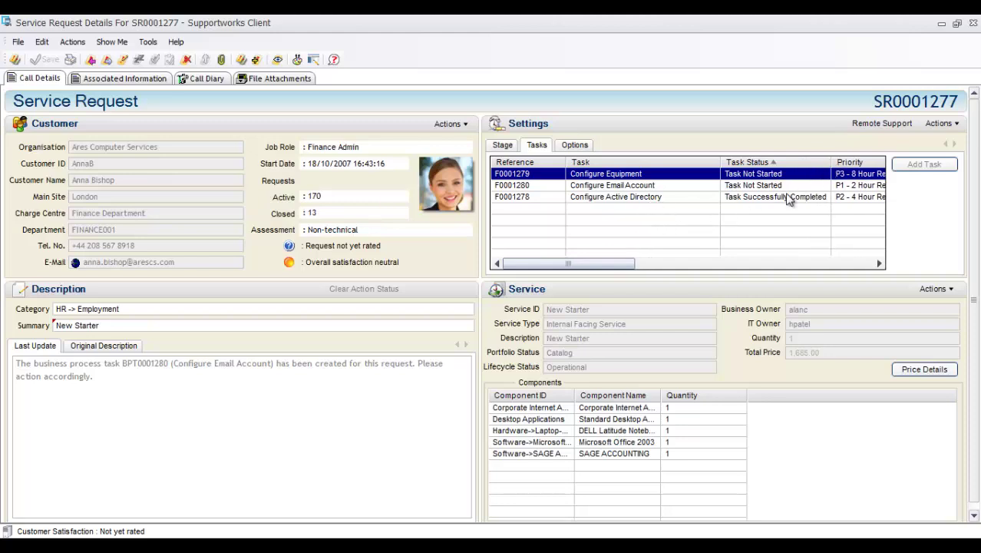
left_click(634, 188)
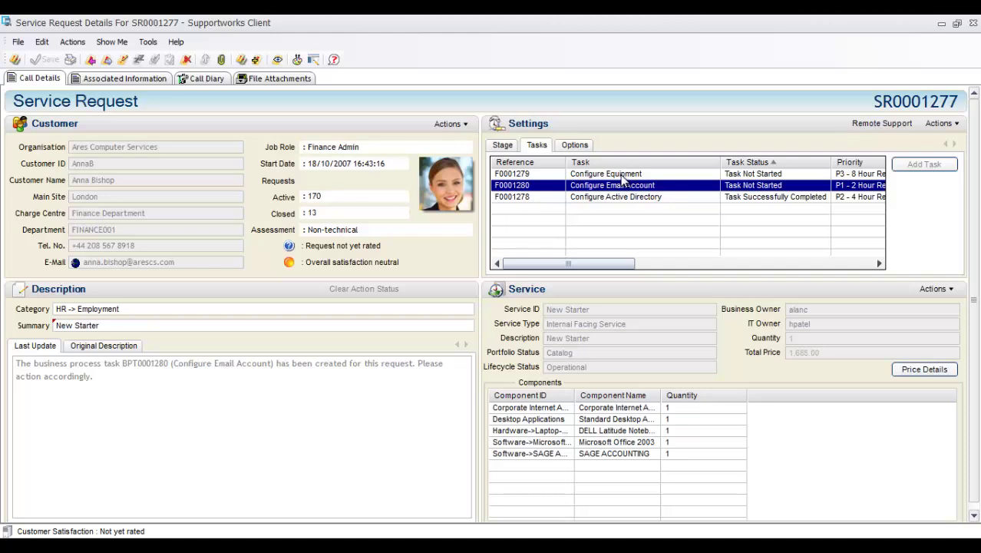
Step: Set Configure Email Account to Task Successfully Completed, save, and select the new Security Pass for London task
double_click(626, 186)
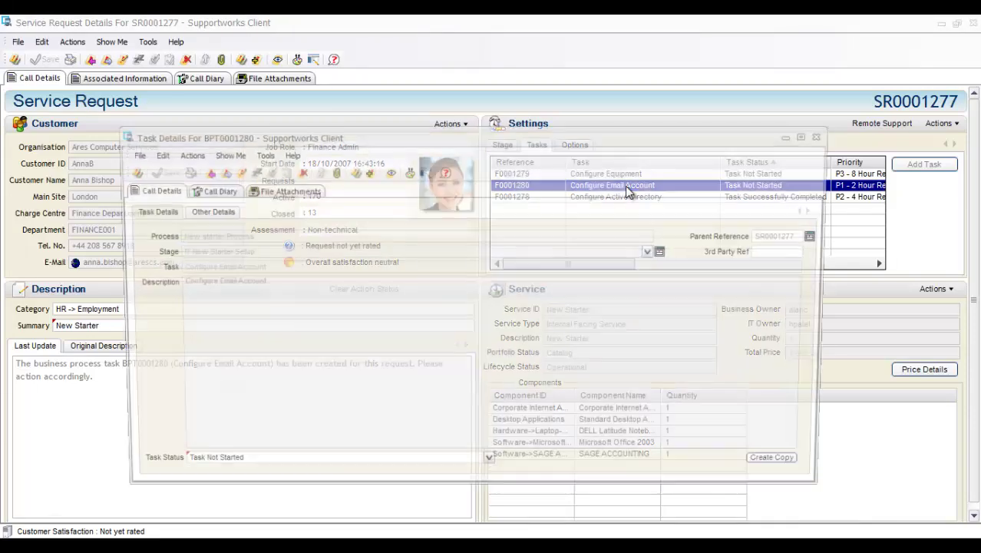
left_click(490, 468)
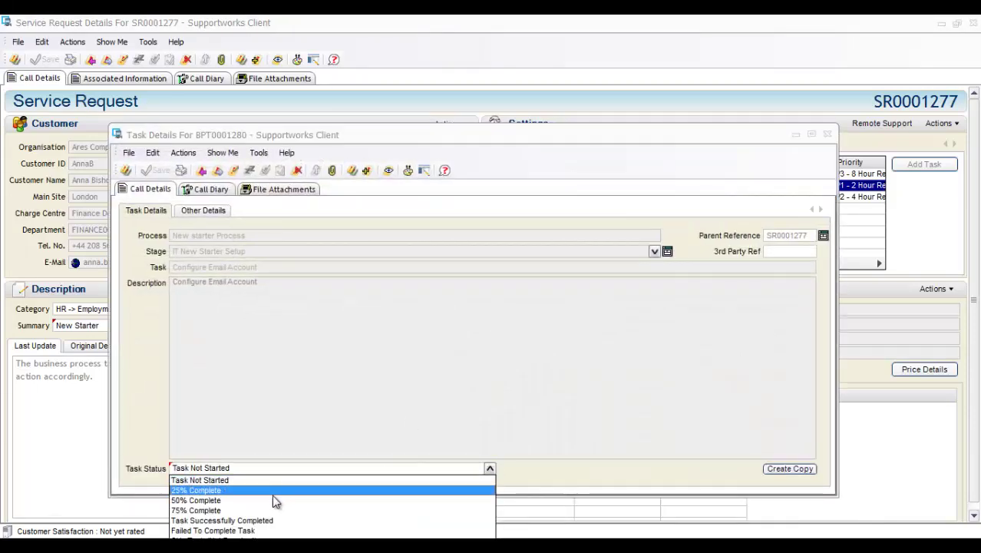
left_click(224, 520)
left_click(159, 172)
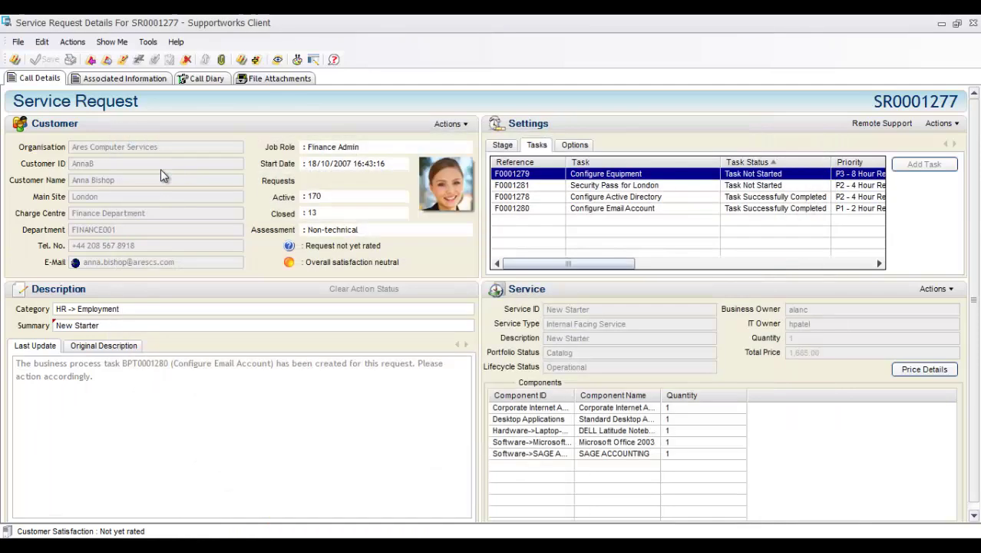
left_click(606, 186)
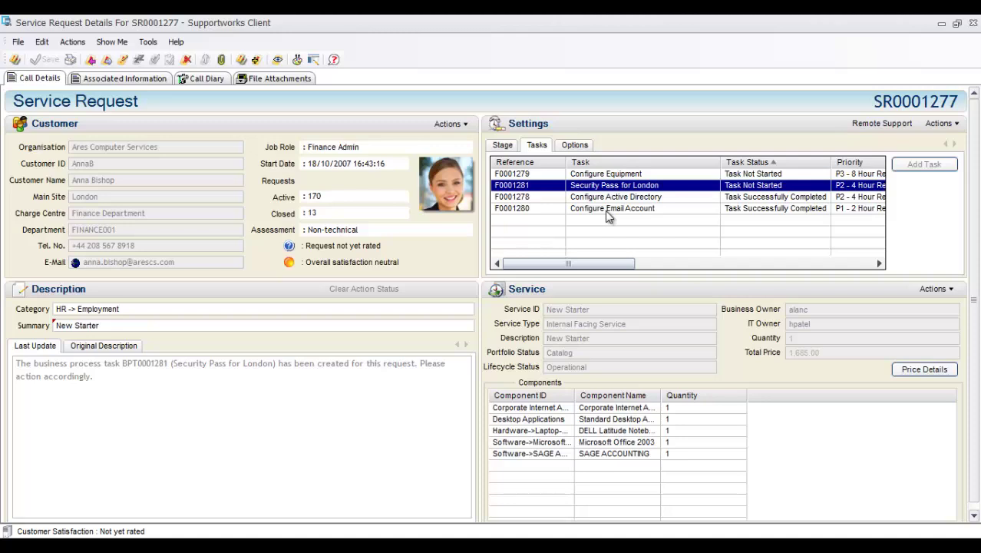
Step: Close SR0001277 and open the New starter Process diagram in Business Process Management
left_click(973, 23)
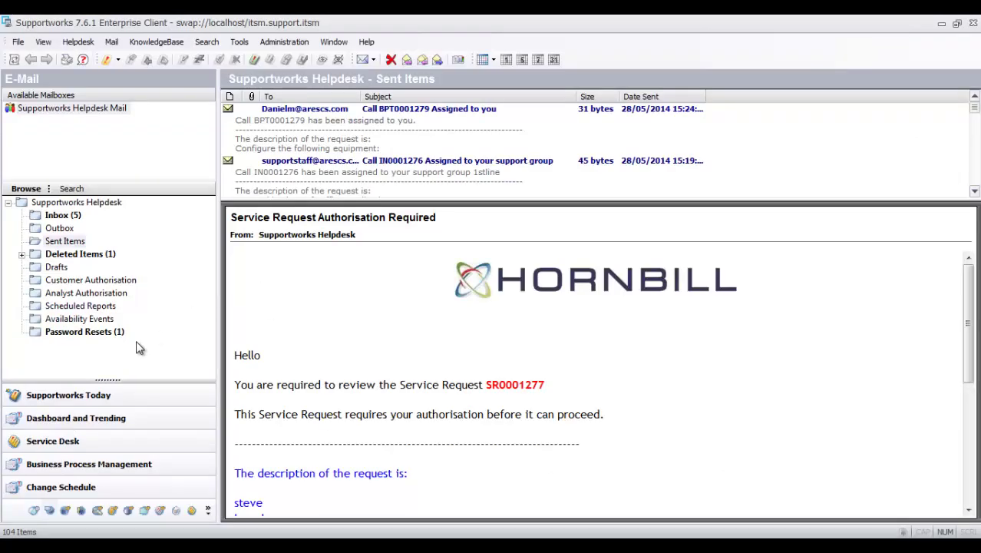
left_click_drag(102, 382, 73, 223)
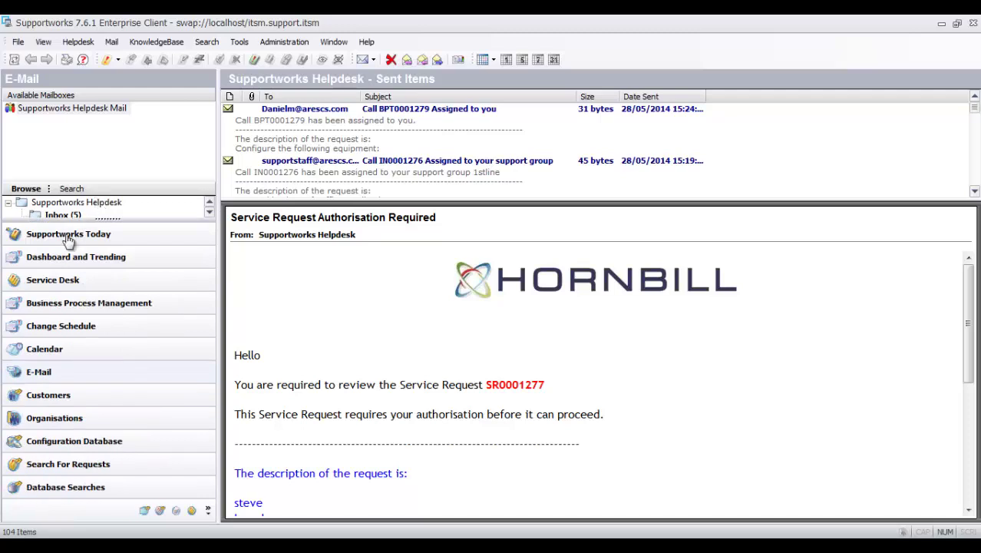
left_click(42, 306)
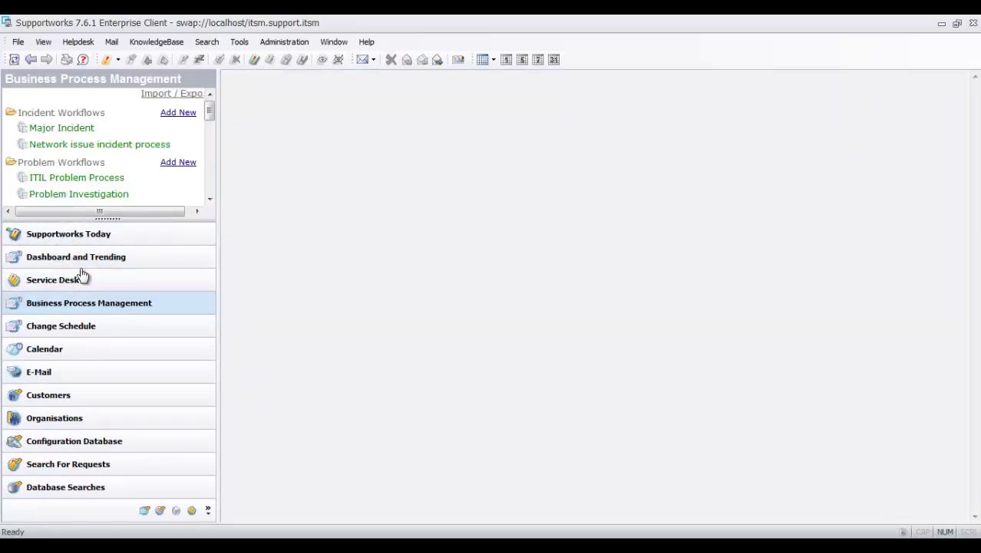
left_click_drag(102, 217, 110, 466)
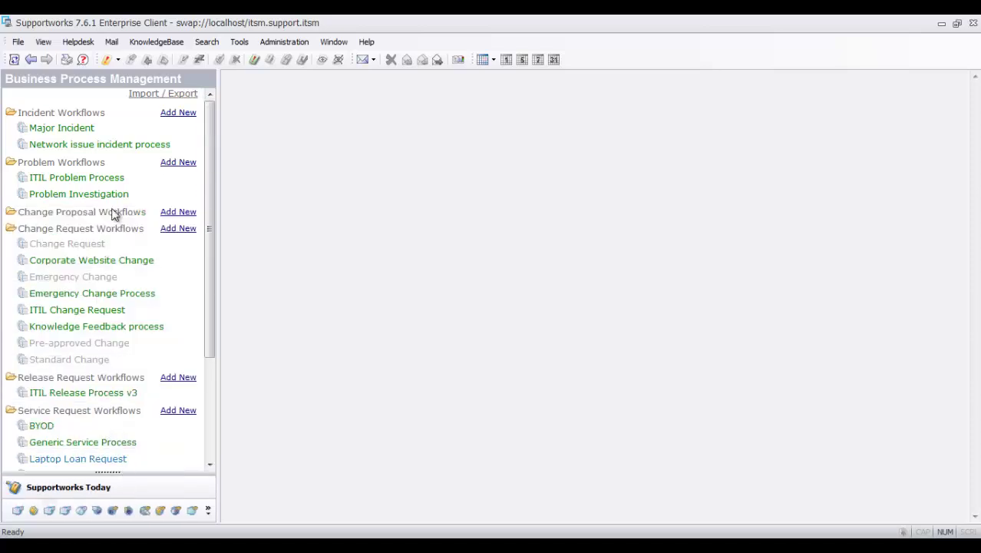
left_click_drag(206, 267, 204, 380)
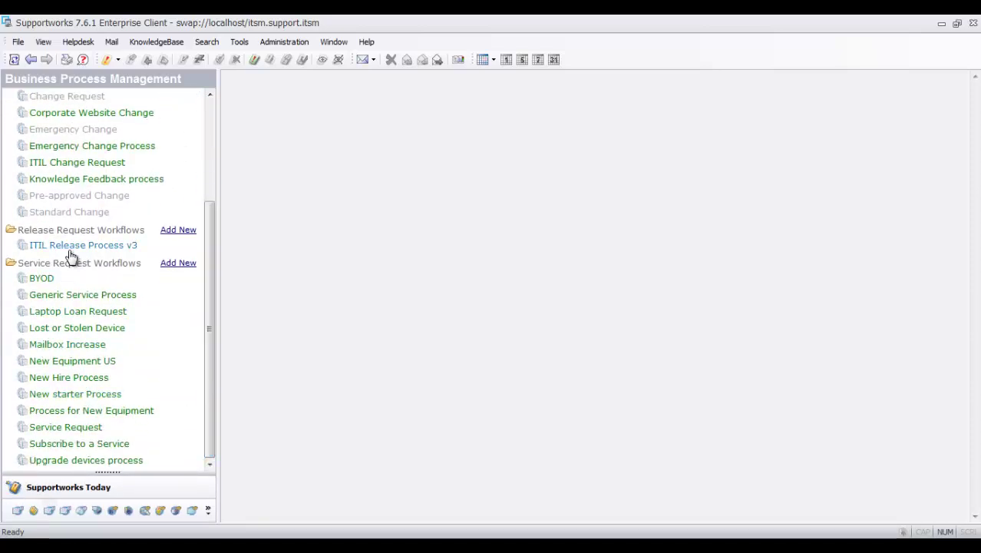
left_click(52, 398)
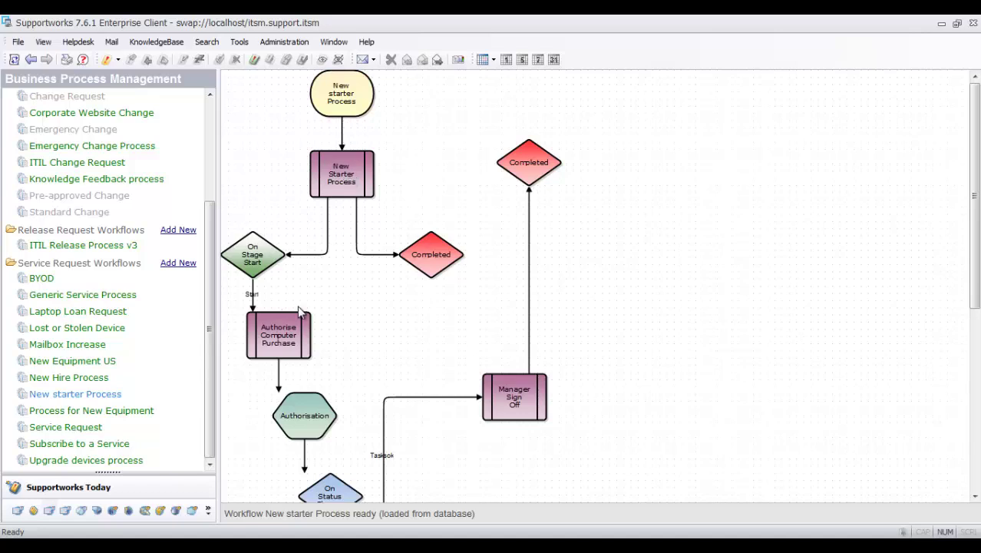
left_click(276, 322)
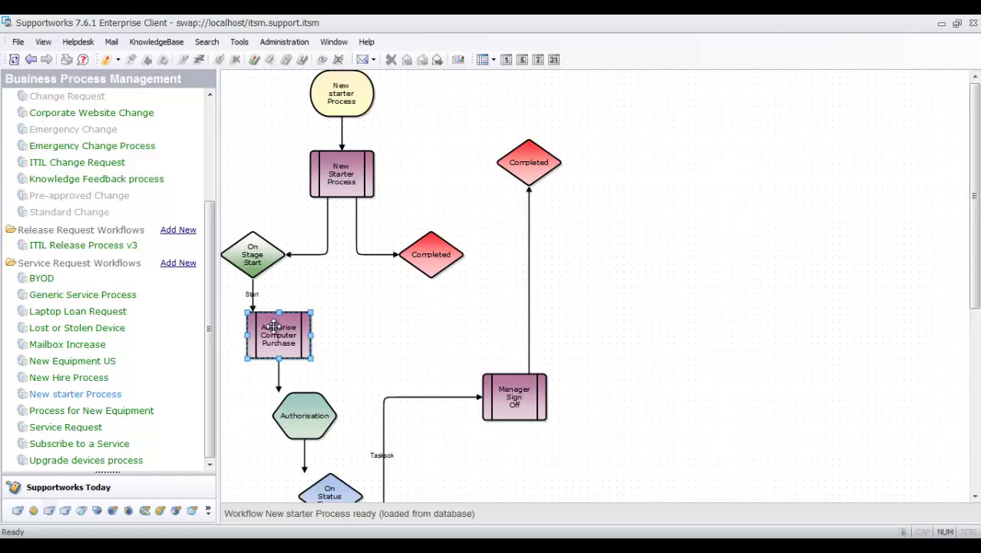
right_click(277, 327)
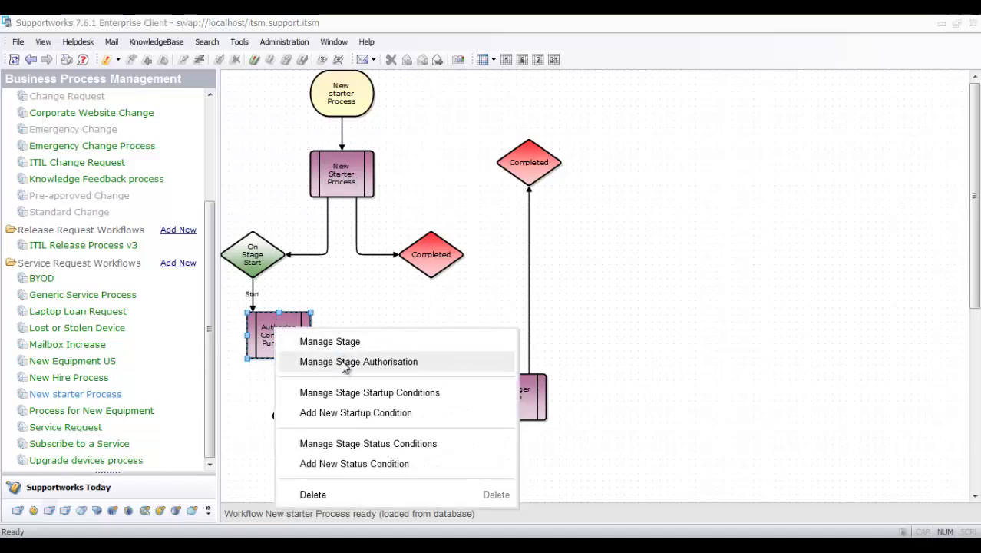
left_click(344, 362)
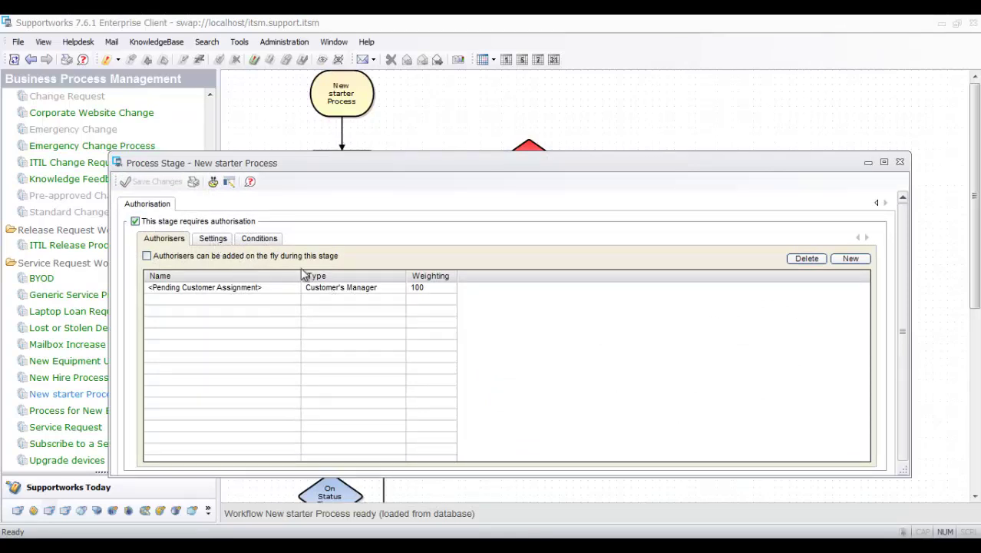
double_click(224, 291)
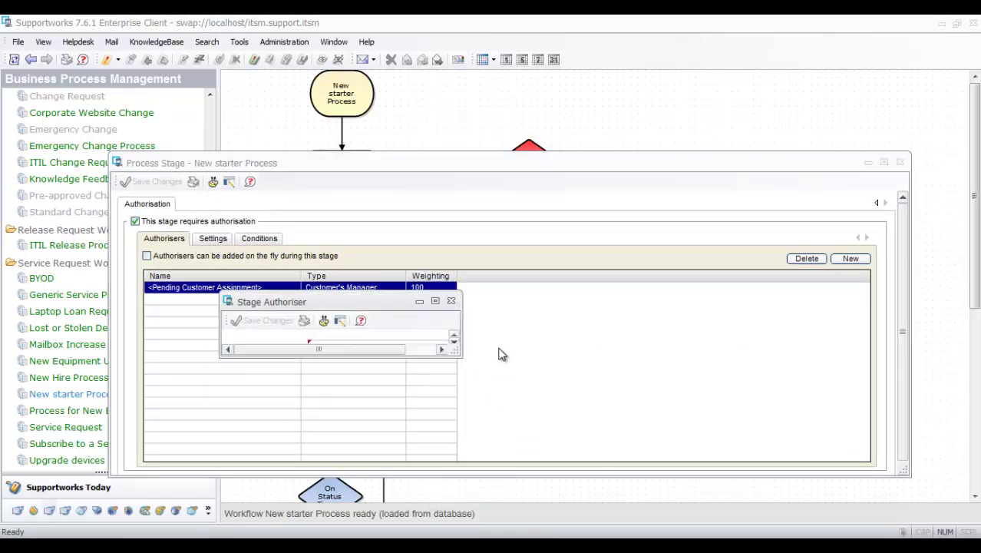
left_click_drag(455, 353, 703, 450)
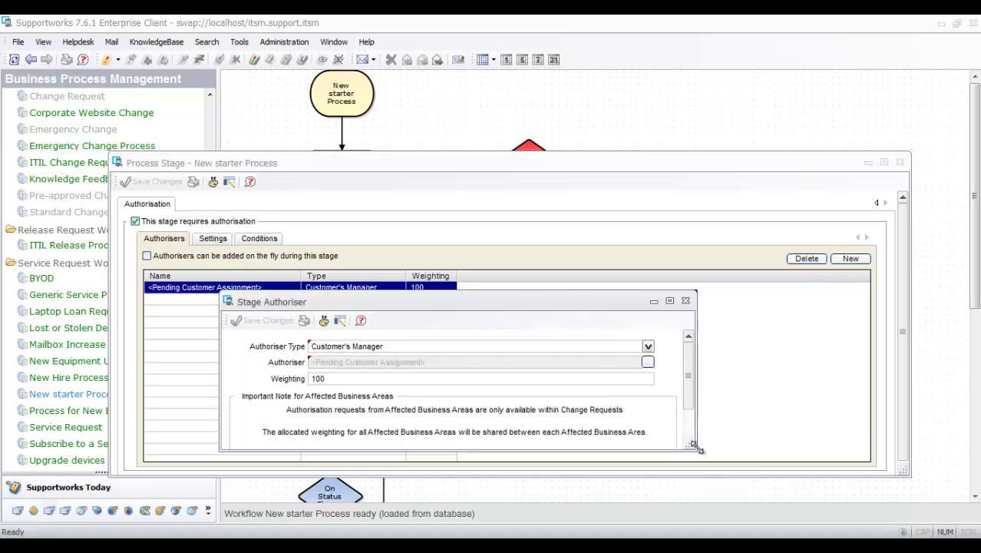
left_click(656, 348)
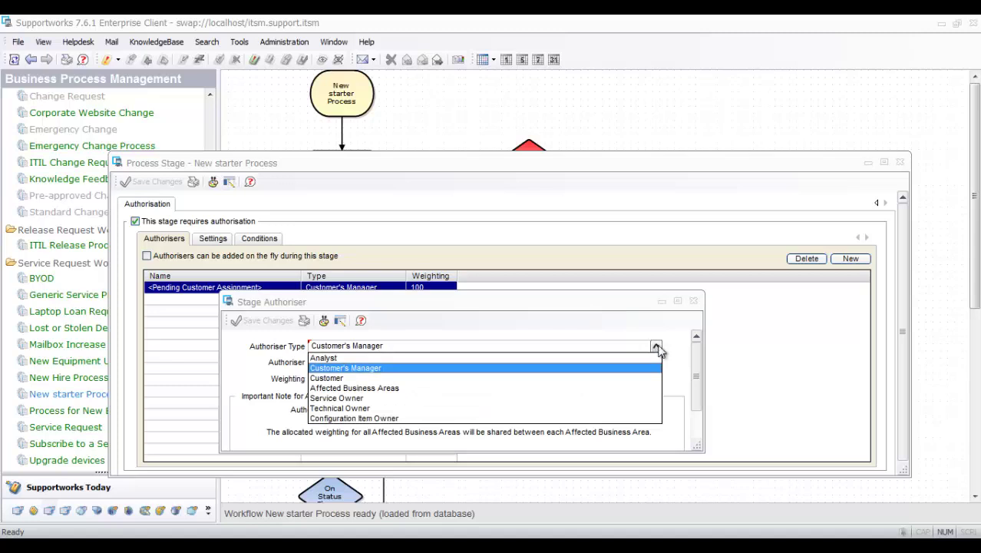
left_click(694, 300)
left_click(265, 240)
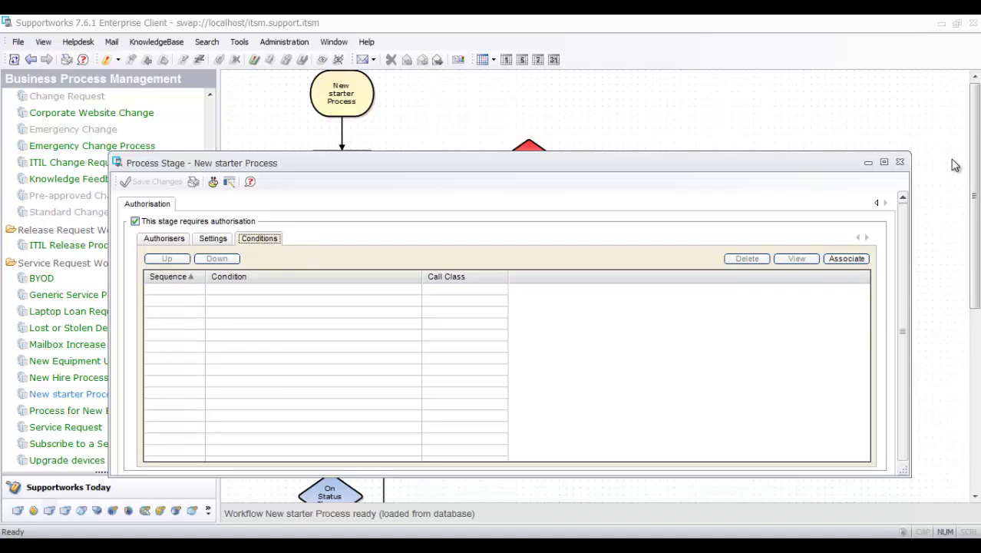
left_click(899, 162)
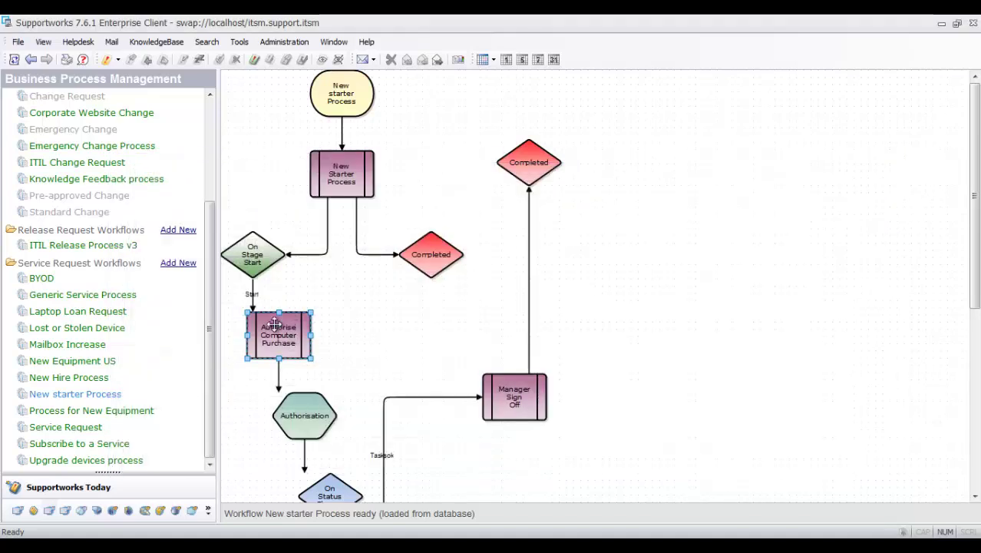
scroll(382, 345, "down", 3)
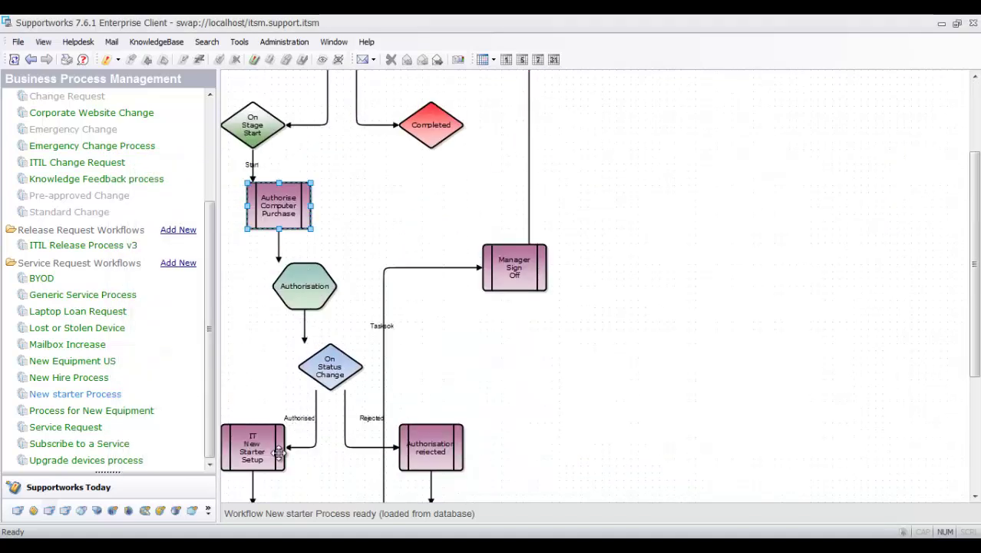
left_click(252, 439)
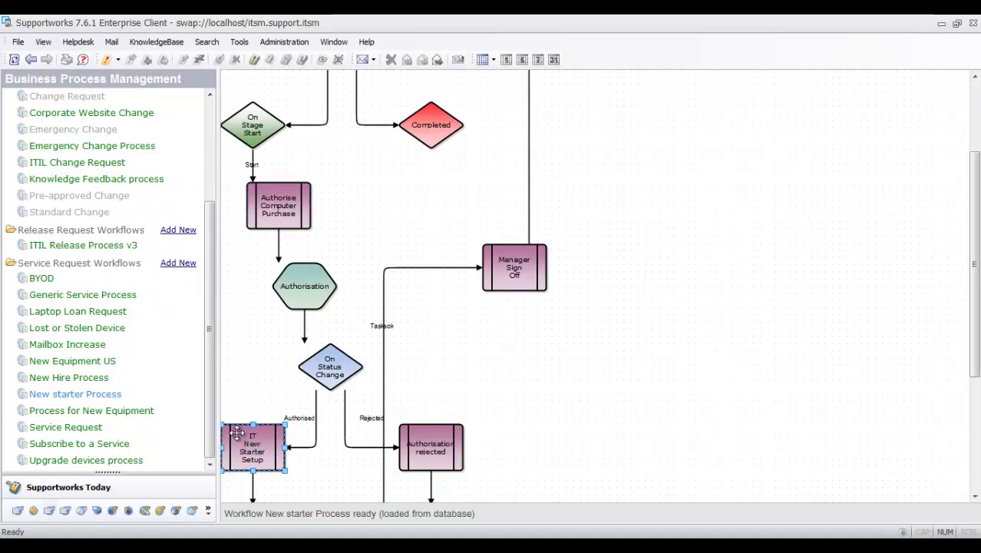
right_click(240, 434)
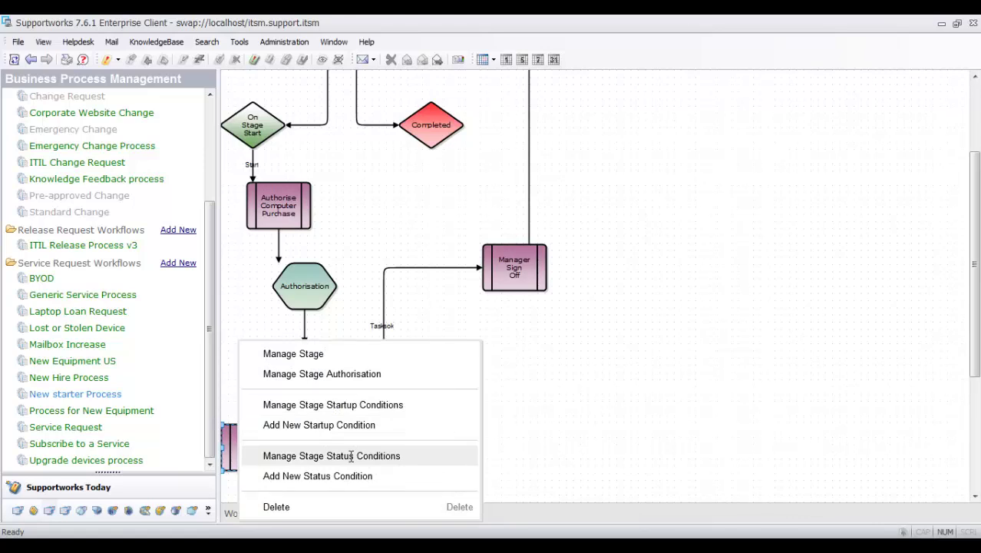
left_click(295, 353)
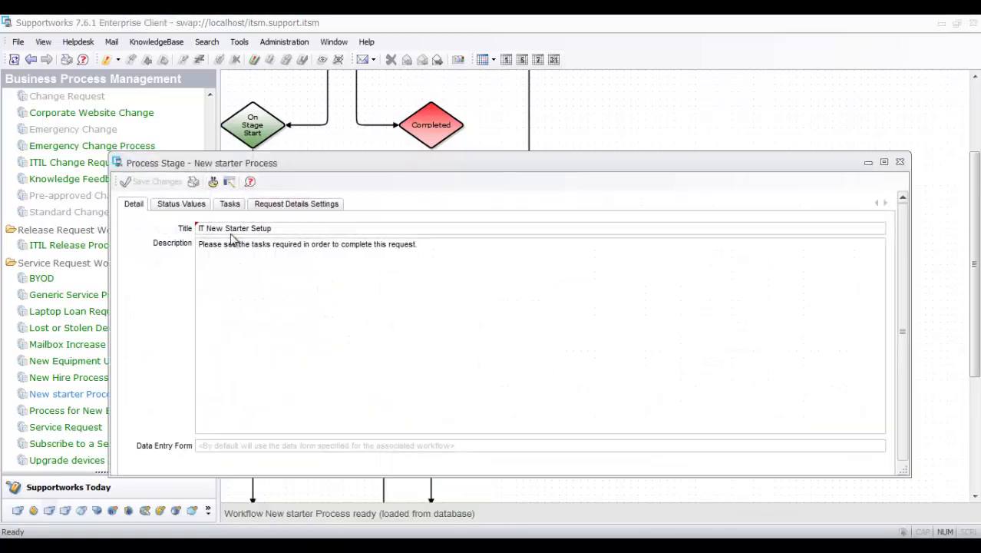
left_click(230, 204)
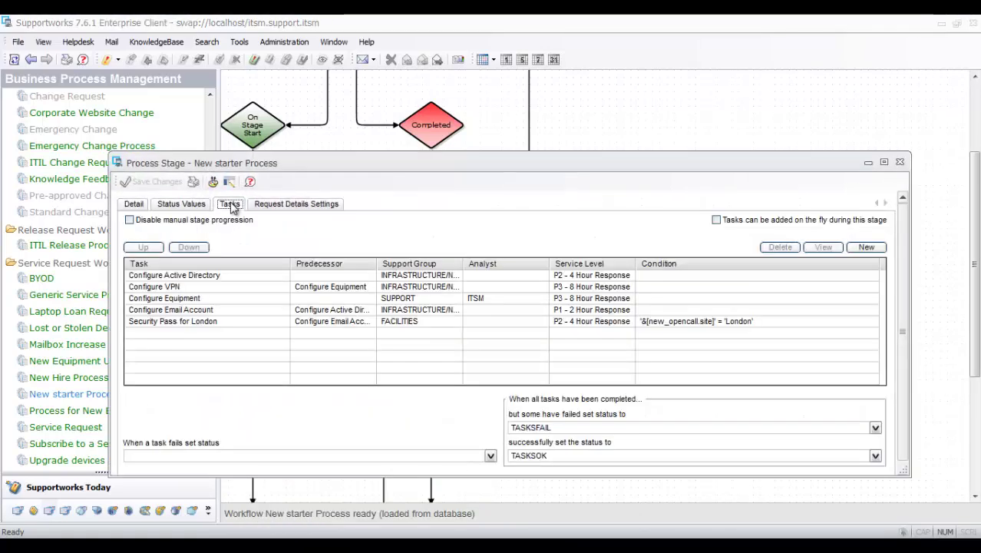
left_click(171, 300)
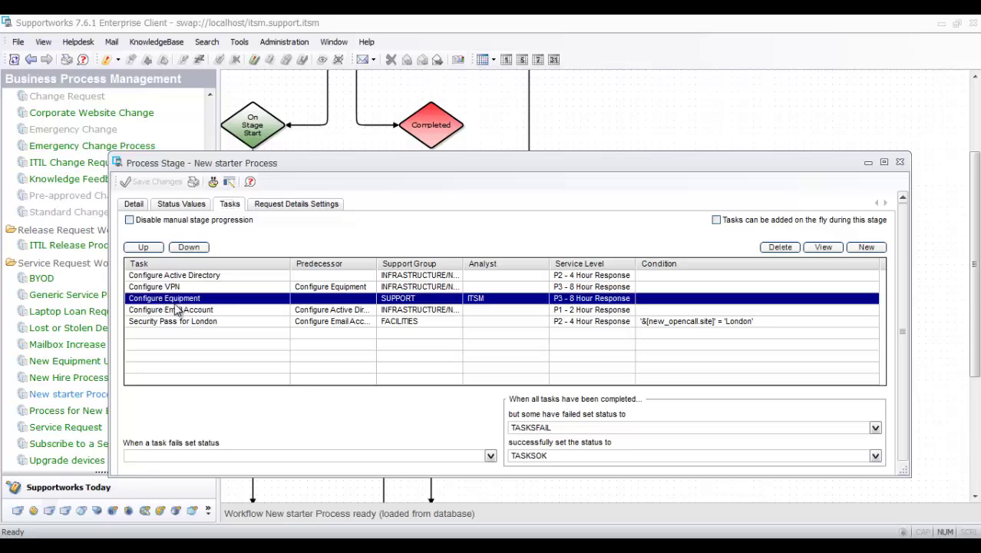
left_click(174, 277)
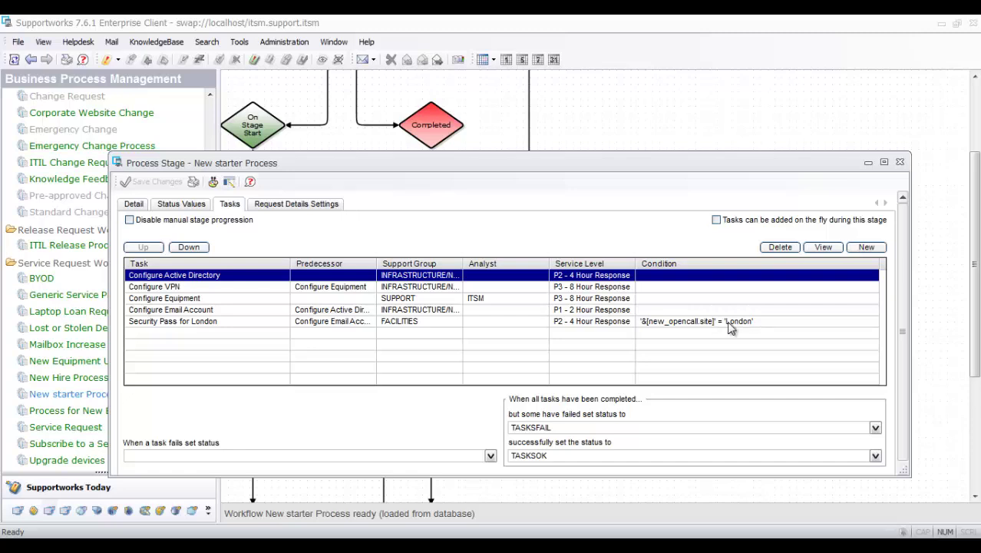
left_click(900, 162)
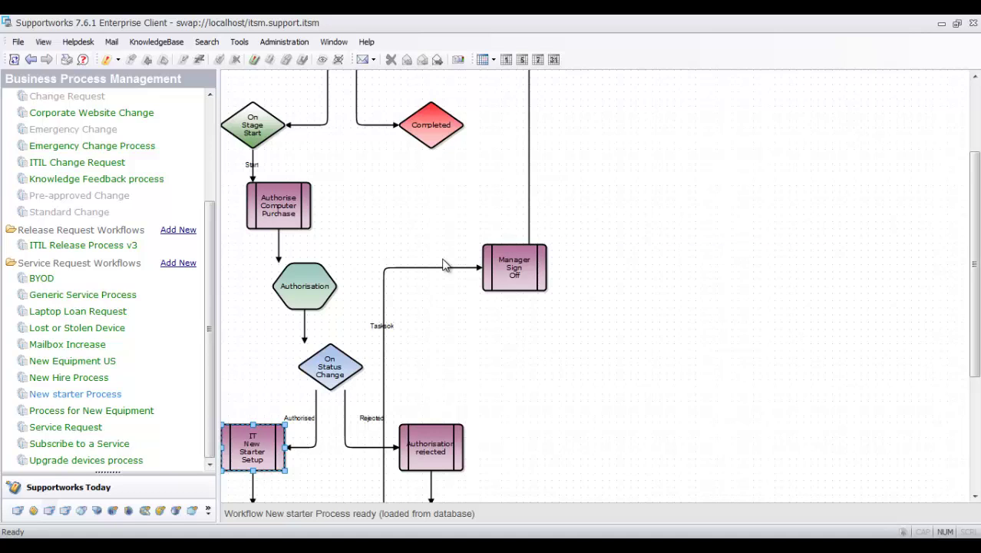
Step: Switch to the Service Desk view with the Support Team tree revealed
left_click_drag(106, 467, 95, 171)
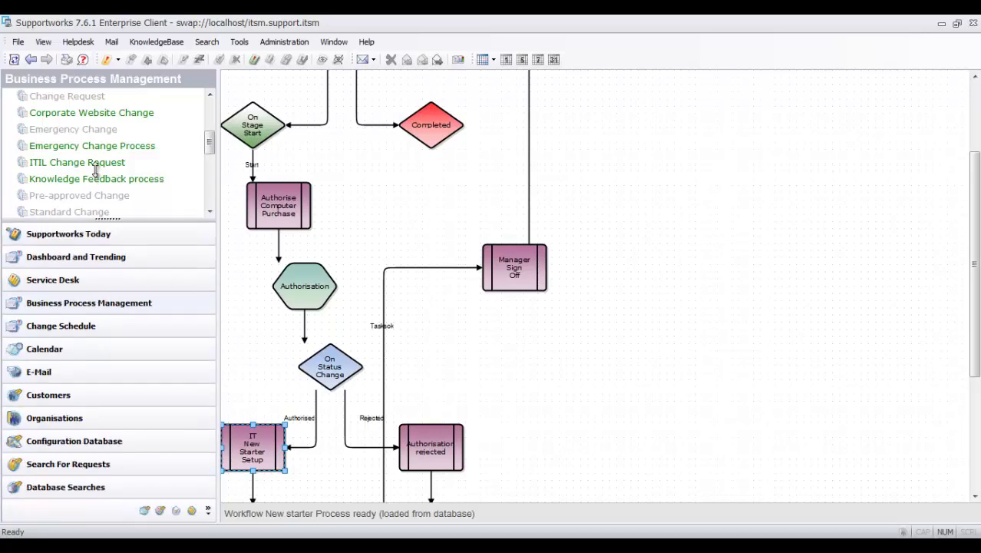
left_click(35, 280)
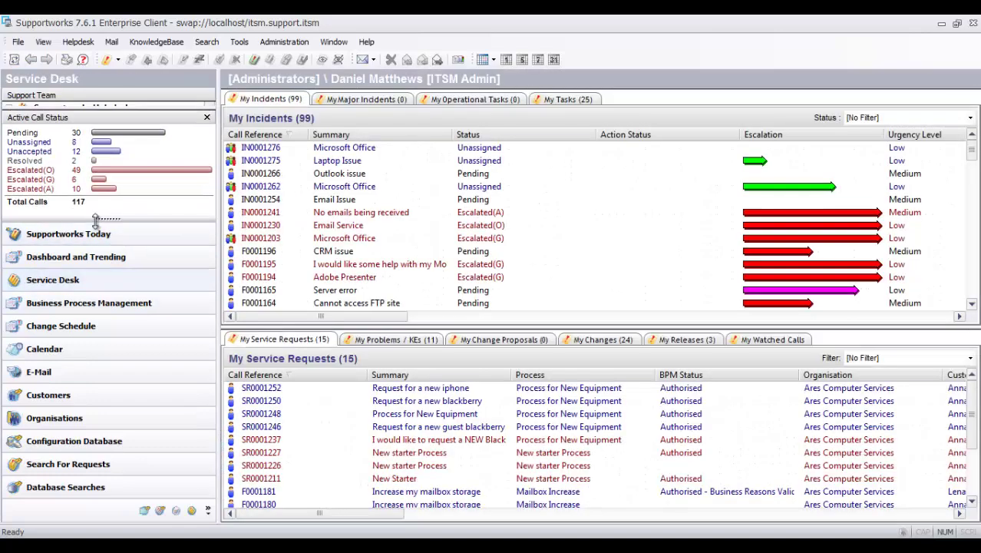
left_click_drag(95, 221, 77, 401)
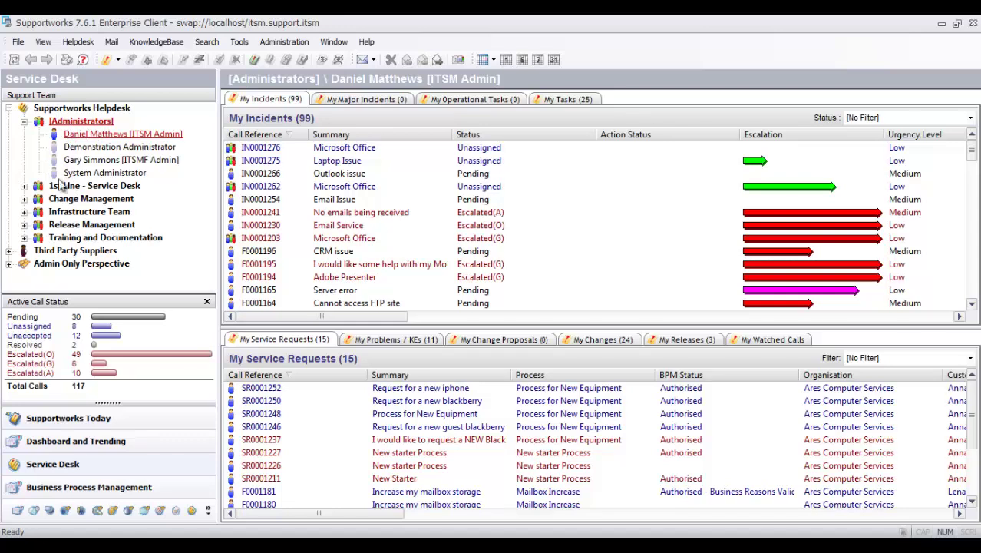
Step: Expand Infrastructure Team, browse another administrator's and all open calls, then return to own calls
left_click(24, 212)
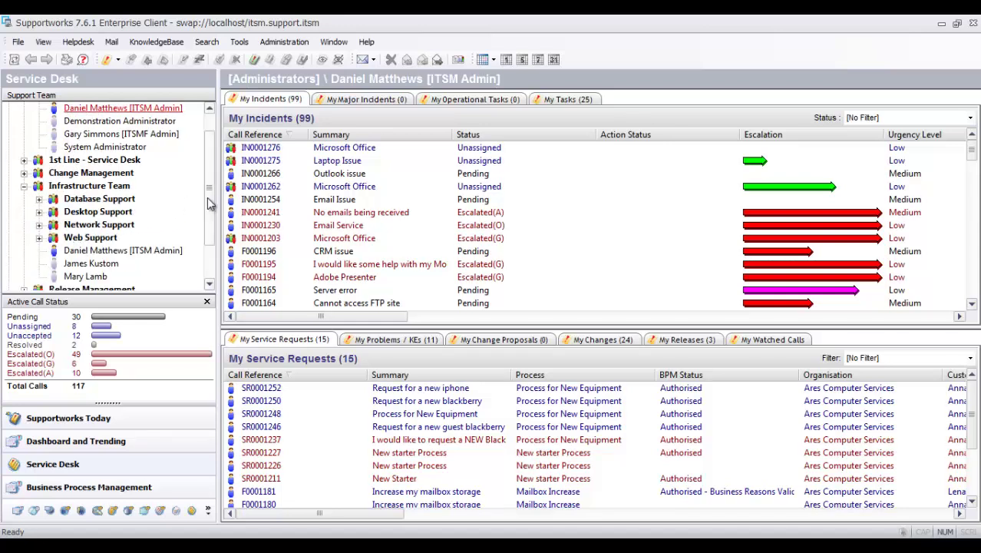
scroll(209, 177, "up", 1)
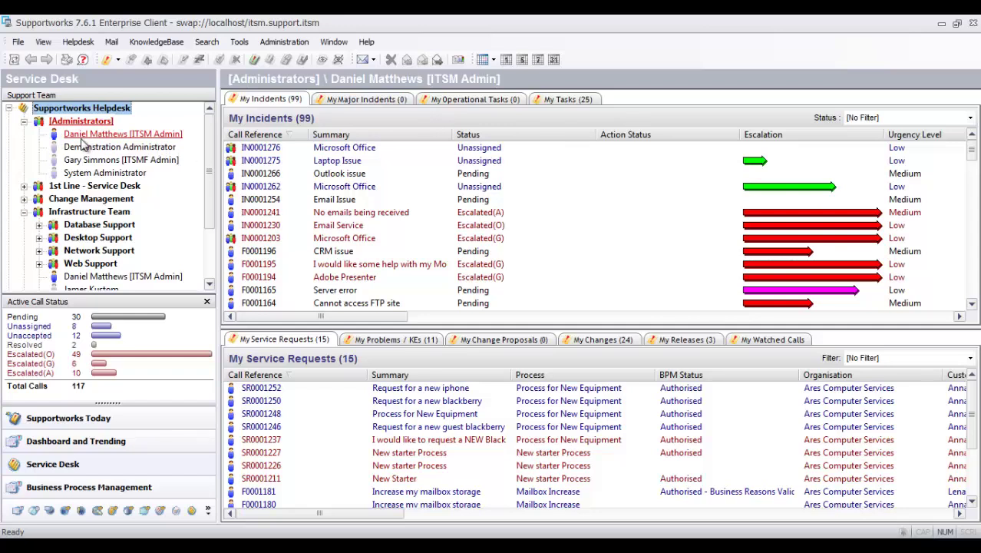
left_click(75, 162)
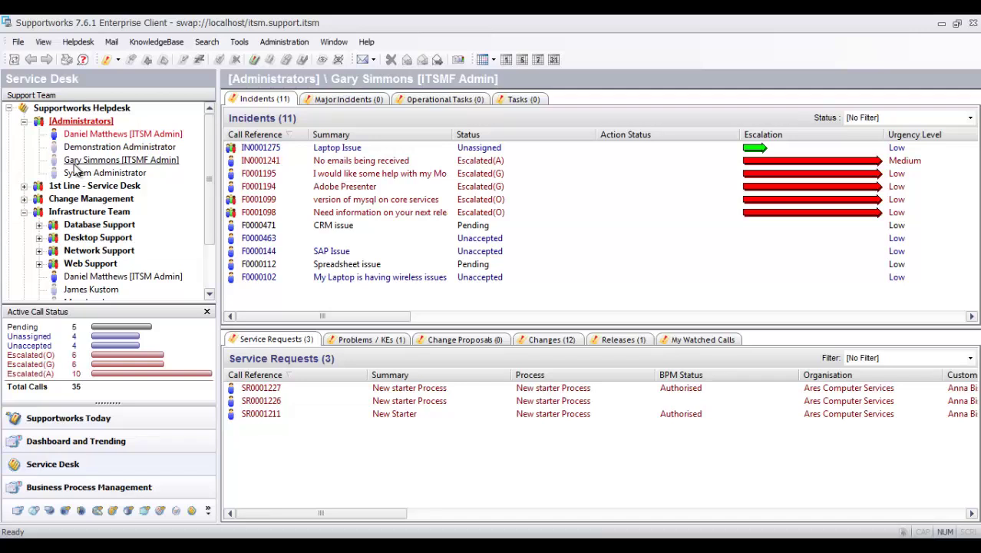
left_click(69, 109)
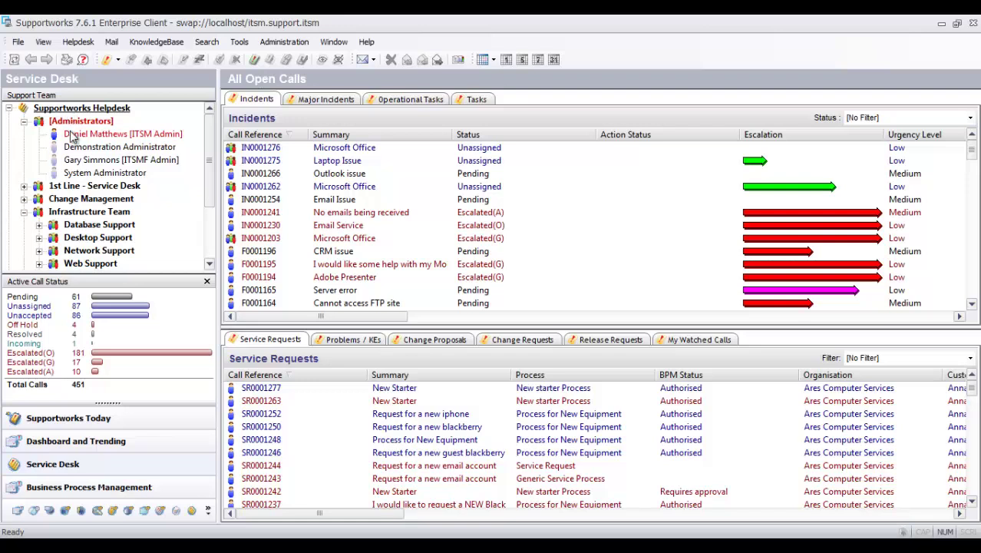
left_click(73, 134)
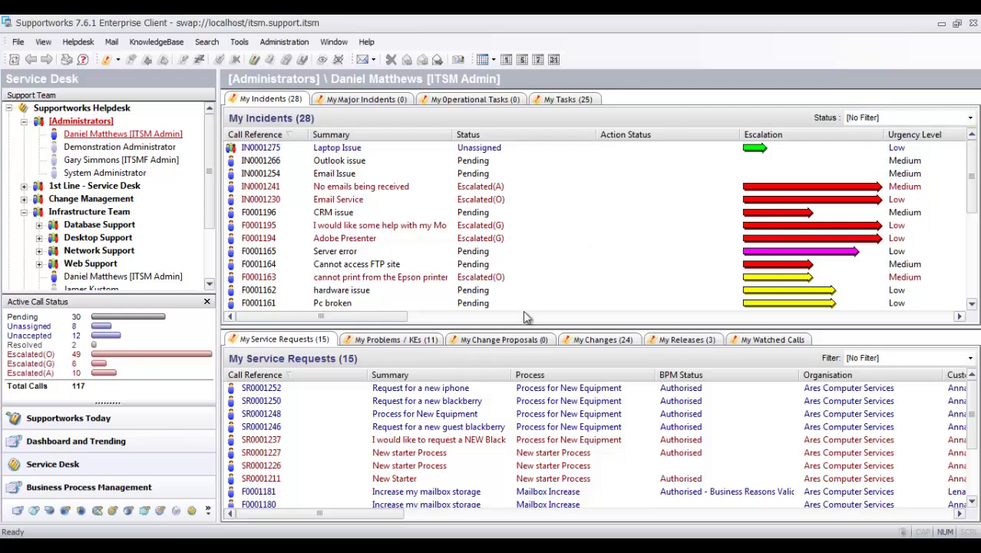
Step: Keep the Status filter at [No Filter] and sort My Incidents by Escalation descending
left_click(970, 119)
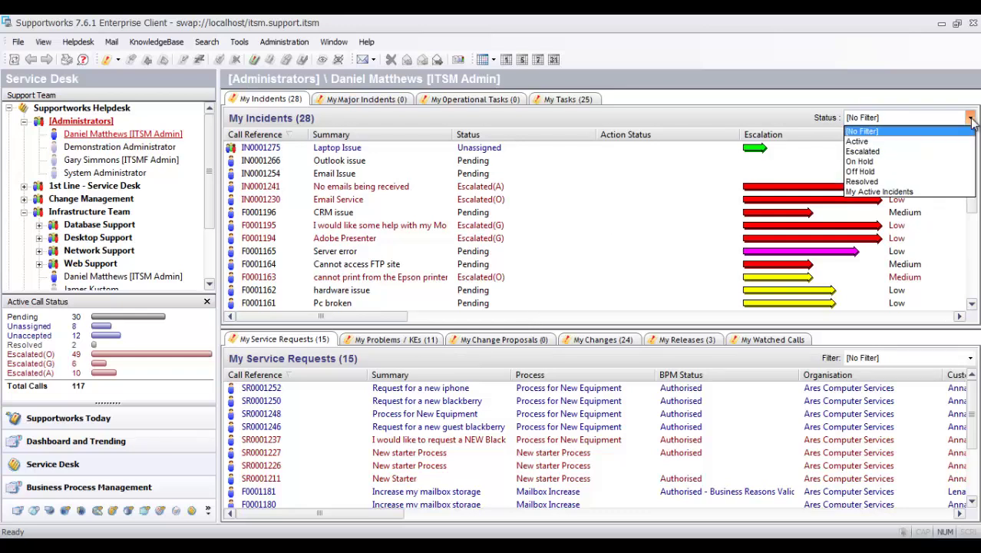
left_click(971, 121)
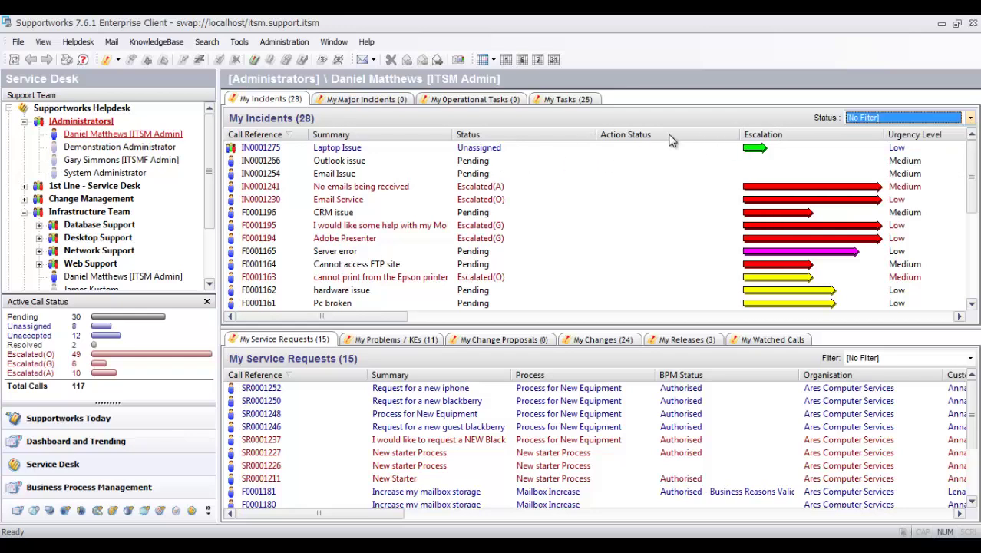
left_click(795, 138)
left_click_drag(971, 230, 978, 146)
left_click(821, 139)
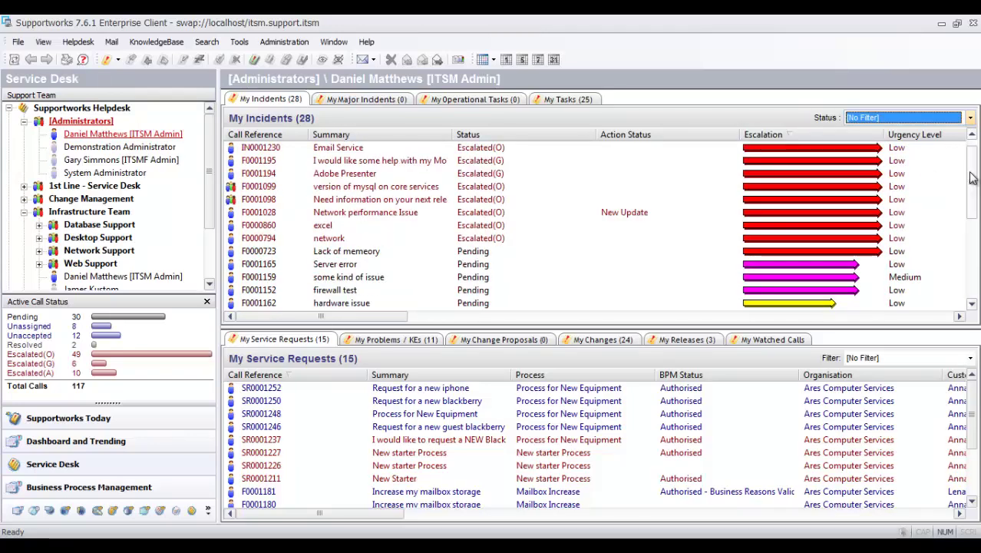
left_click_drag(972, 184, 972, 177)
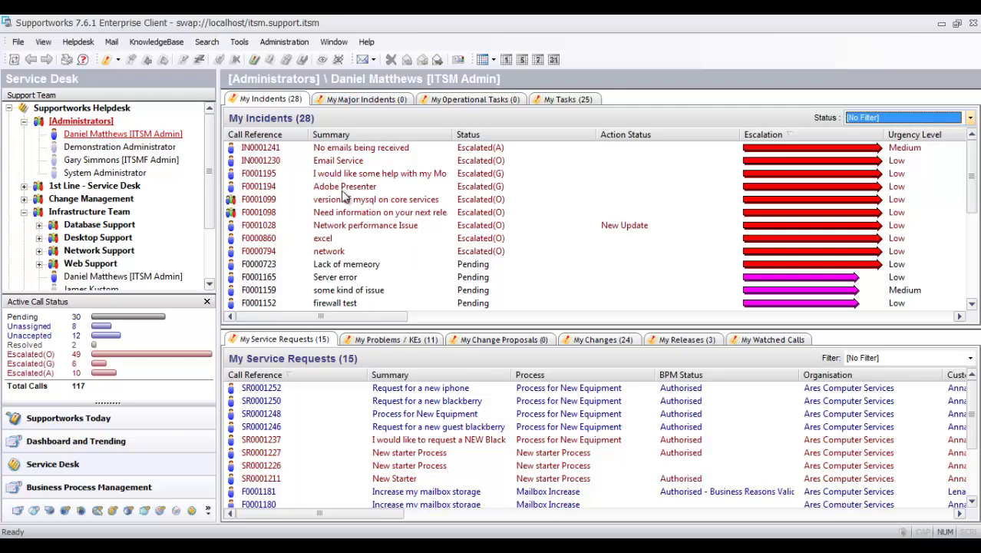
Step: Select calls F0001195, F0001194 and F0001099 and start a combined update
right_click(345, 194)
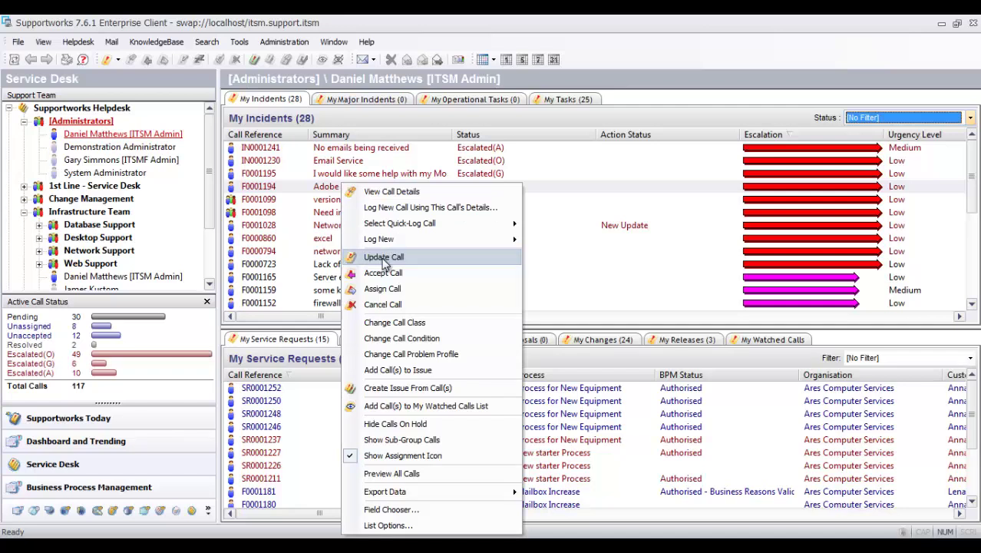
left_click(323, 214)
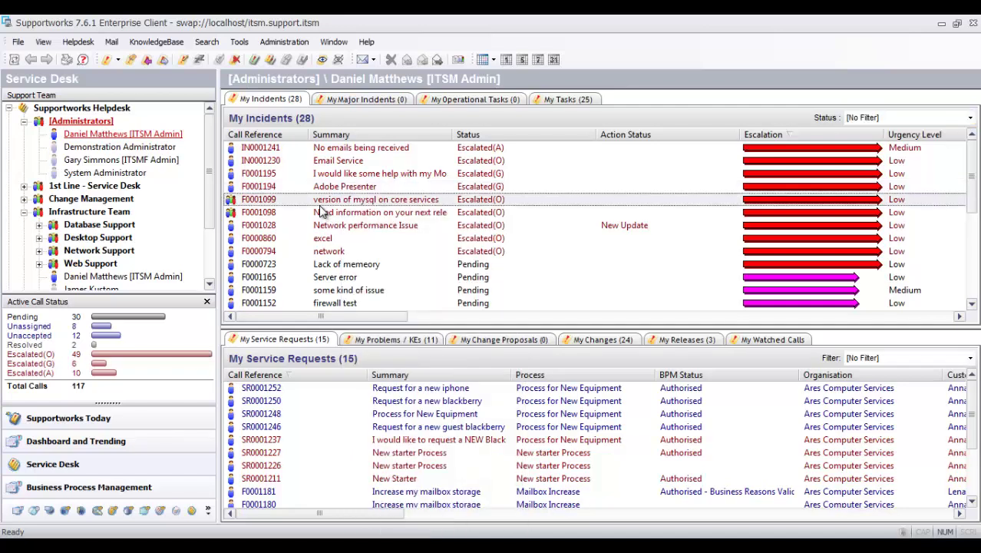
left_click(333, 177, "ctrl")
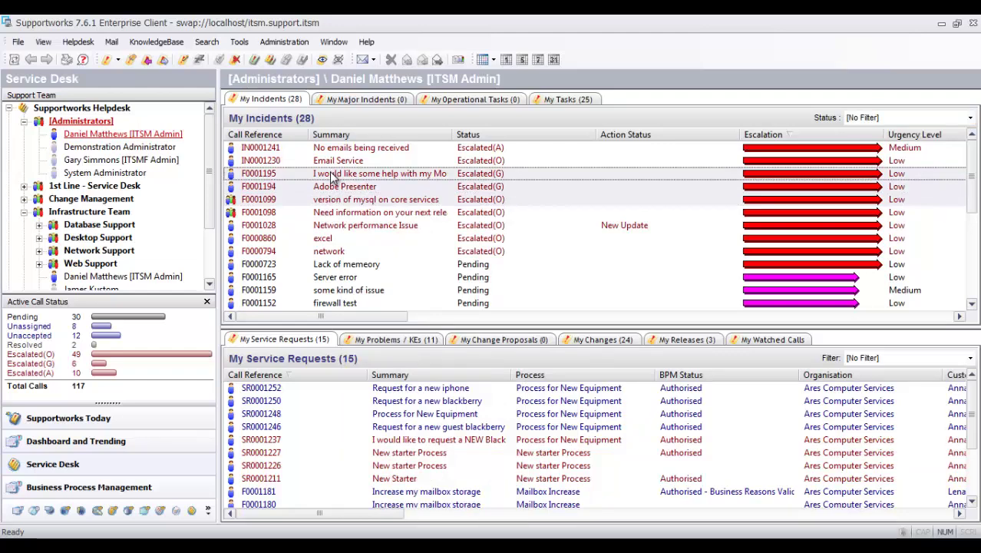
right_click(335, 178)
left_click(377, 230)
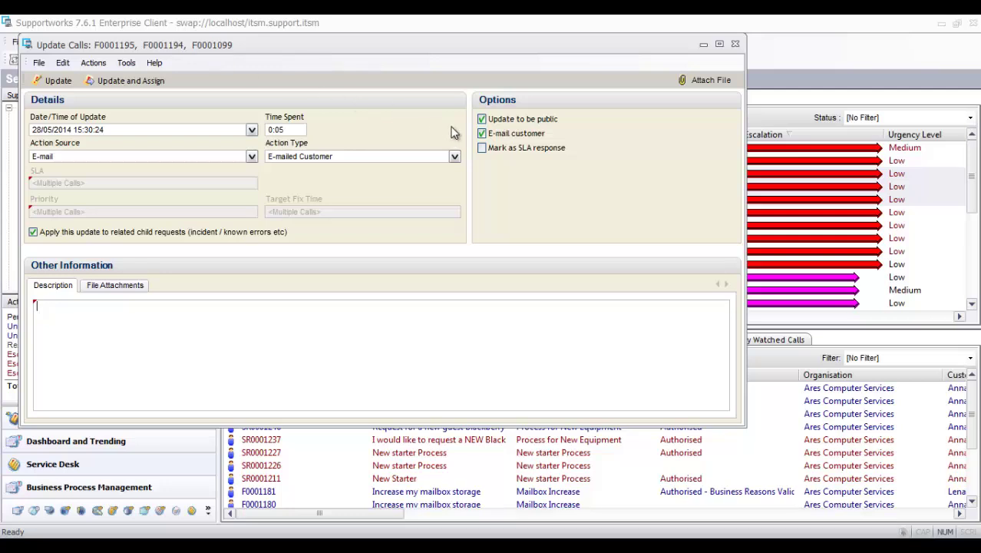
Step: Paste the My Group 'Request log files' text, submit the update, and send the merged emails
right_click(68, 314)
mouse_move(154, 405)
mouse_move(242, 407)
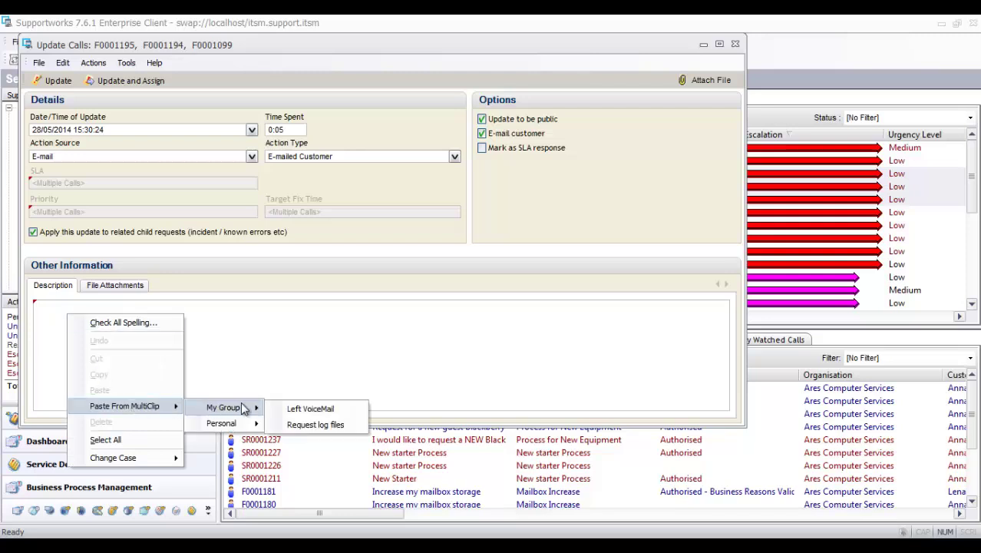
left_click(315, 425)
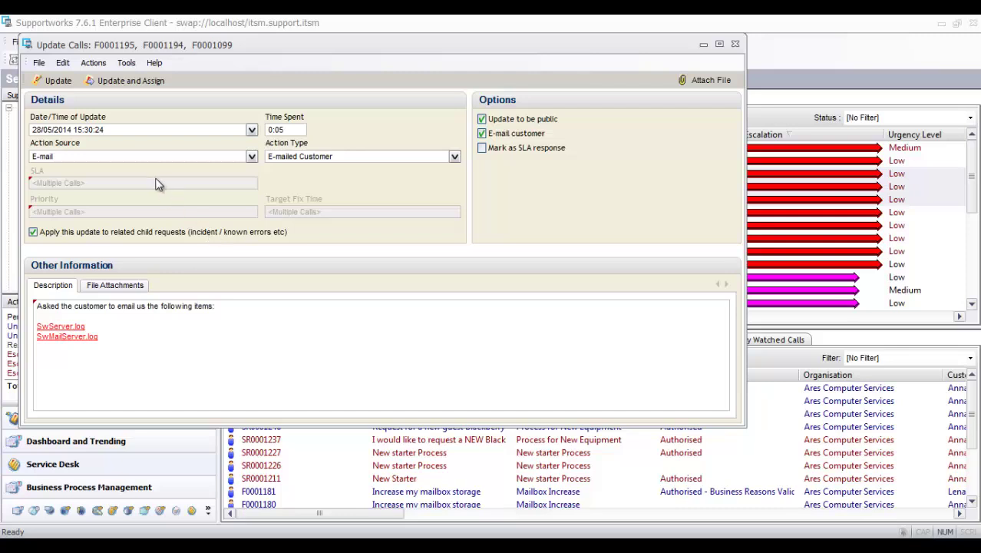
left_click(55, 83)
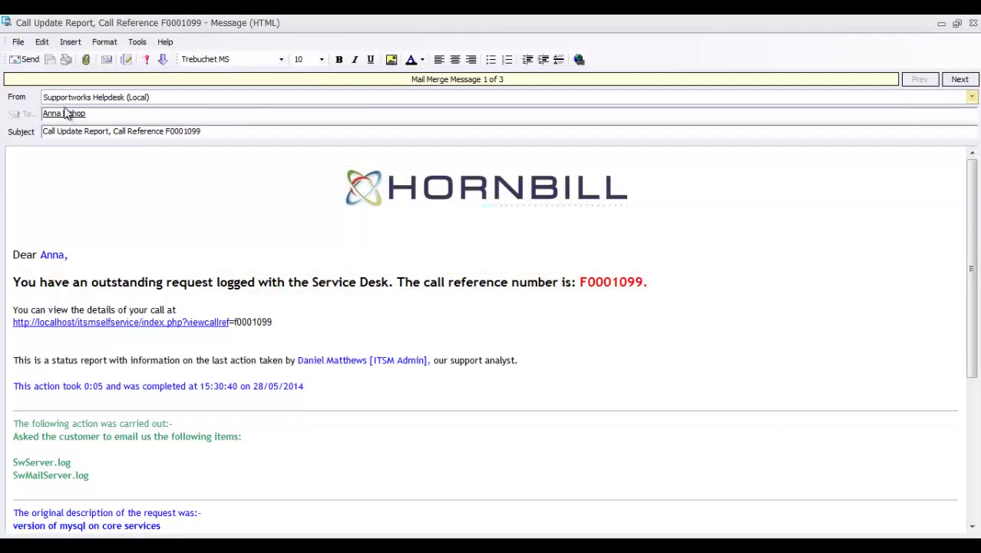
left_click(959, 80)
left_click(959, 80)
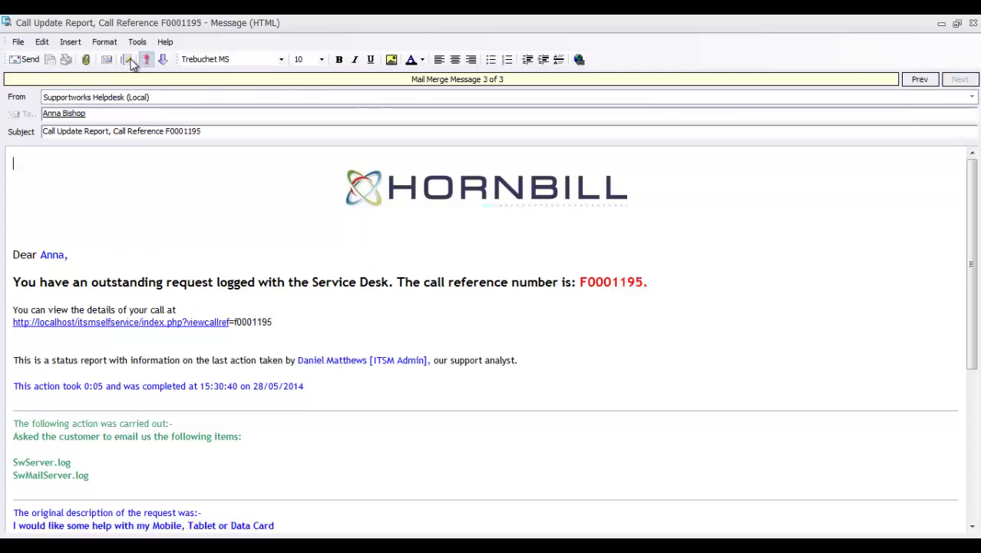
left_click(23, 61)
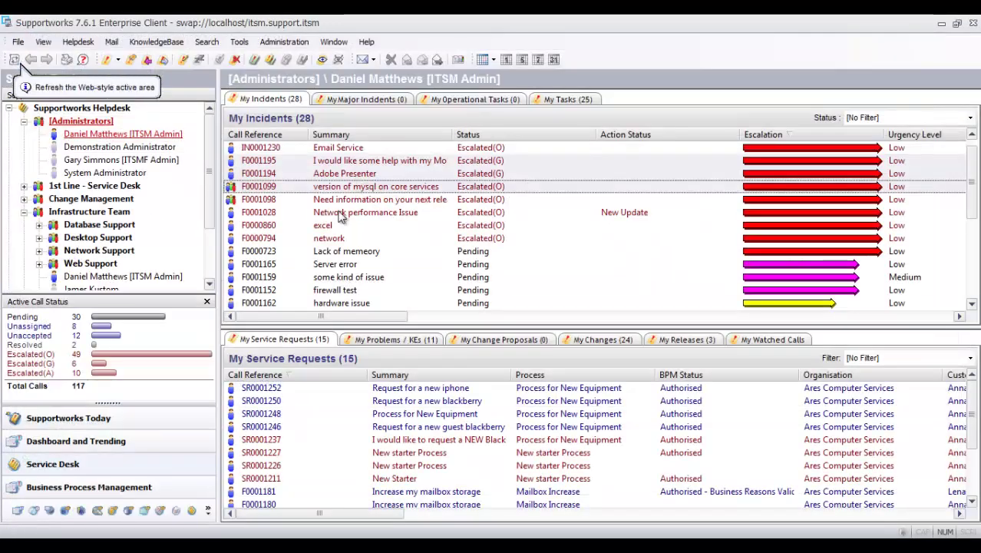
Step: Try Preview All Calls, switch back to No Call Preview, and enlarge the support team tree
right_click(393, 172)
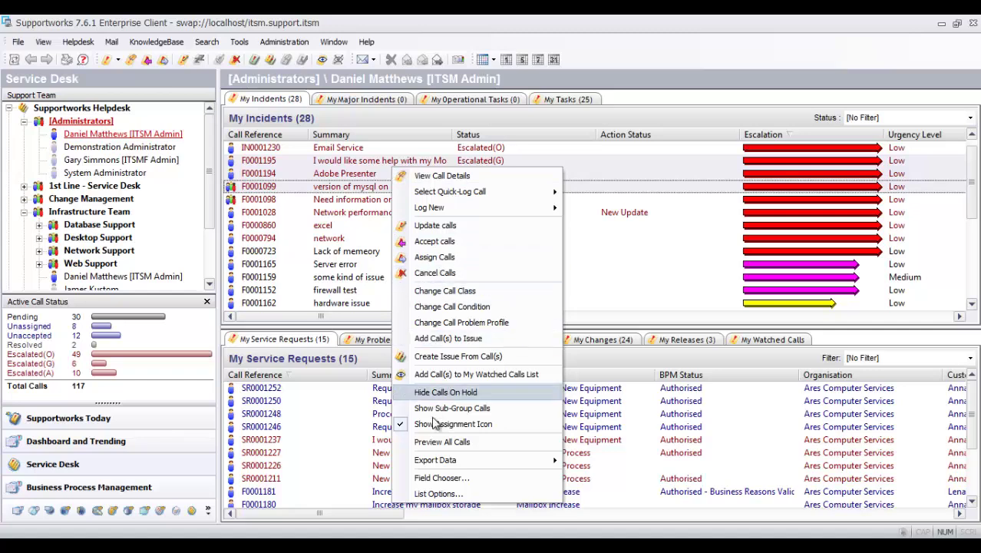
left_click(439, 442)
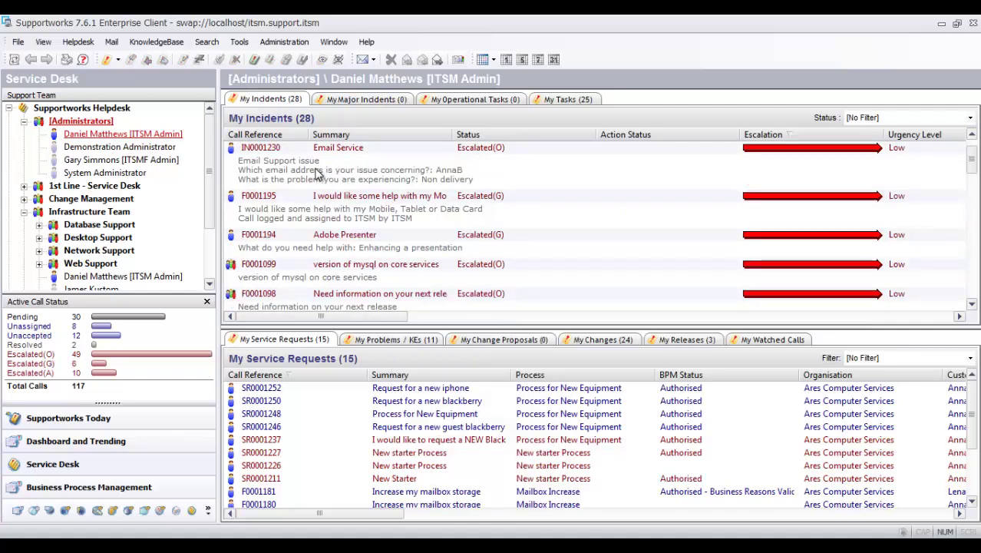
right_click(317, 173)
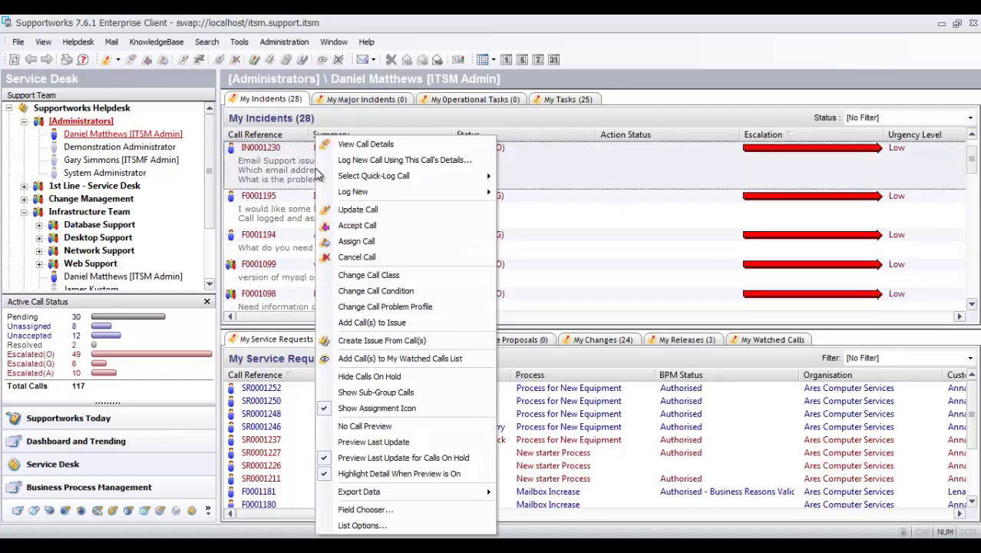
left_click(369, 426)
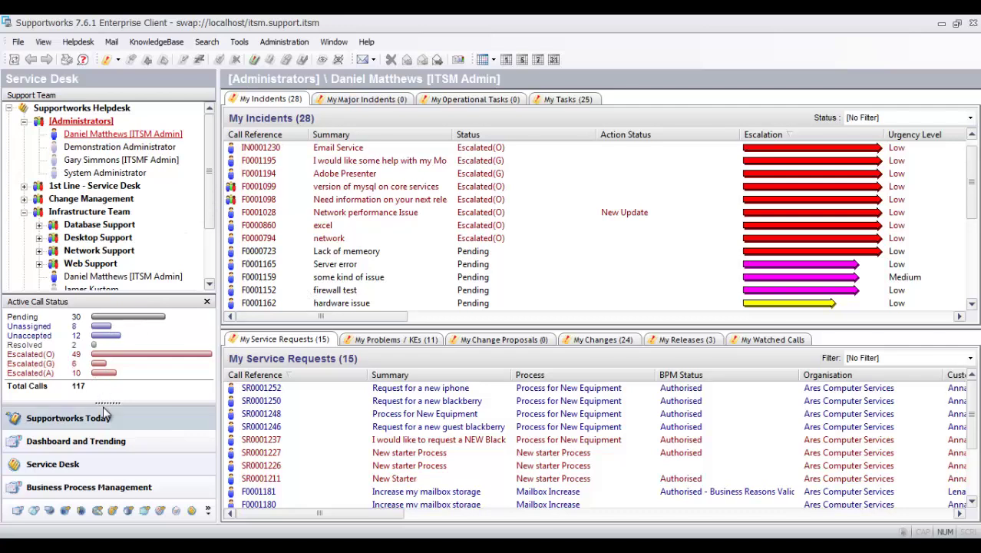
left_click_drag(106, 402, 105, 495)
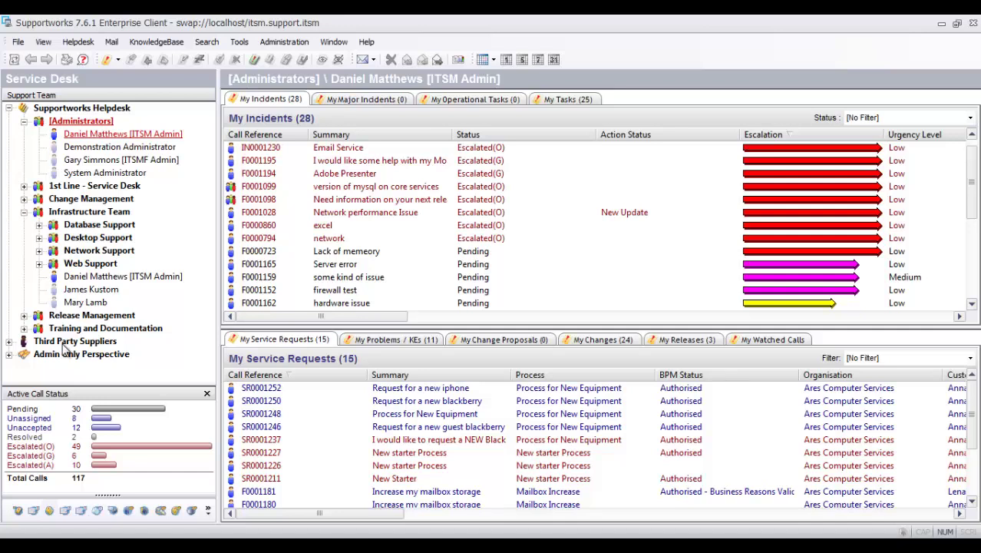
Step: Open the BT supplier's properties from Third Party Suppliers and view its account manager contact
left_click(8, 342)
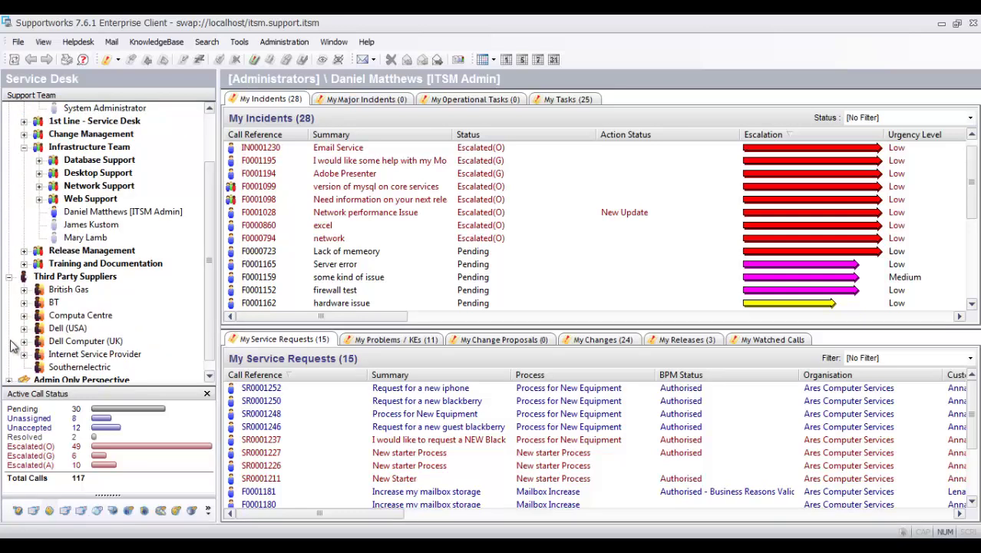
right_click(55, 305)
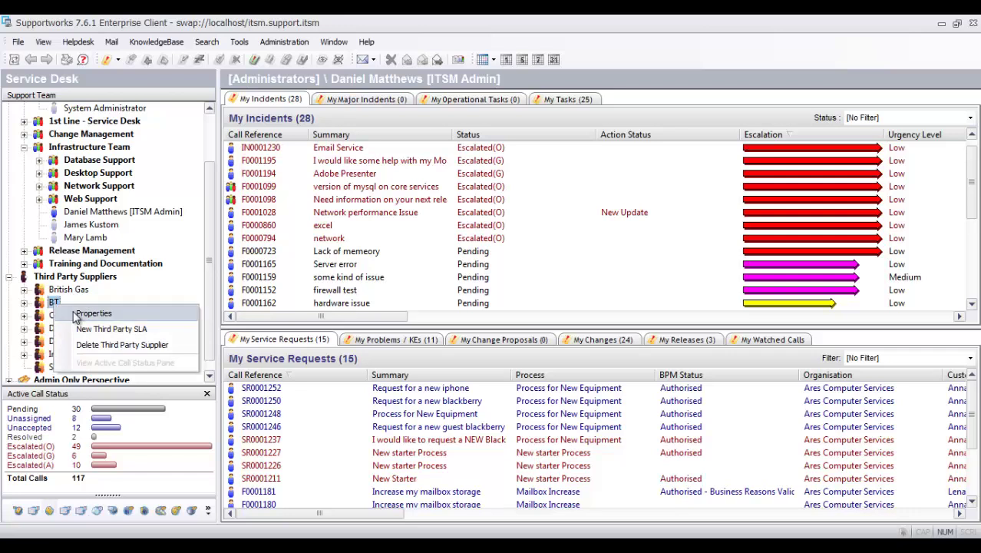
left_click(78, 315)
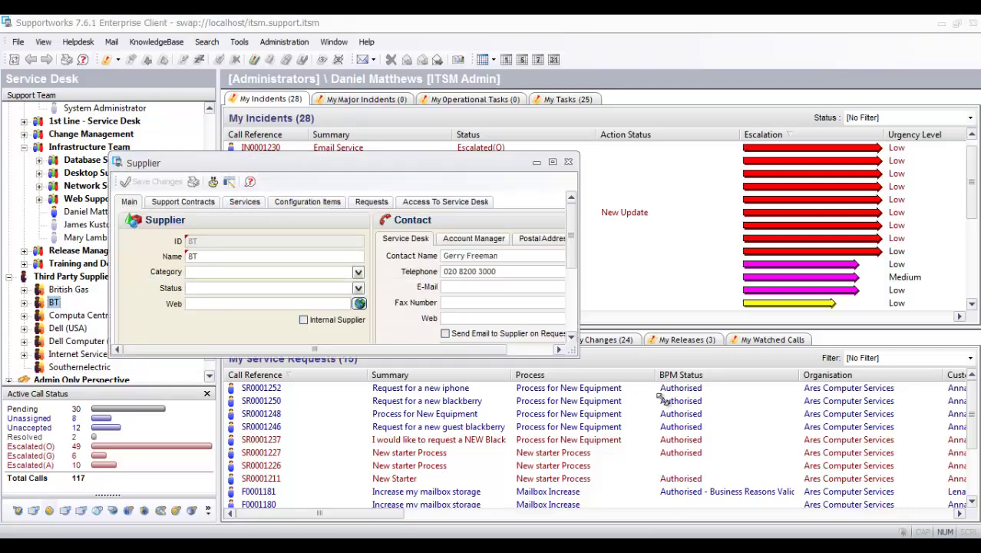
left_click_drag(660, 398, 784, 457)
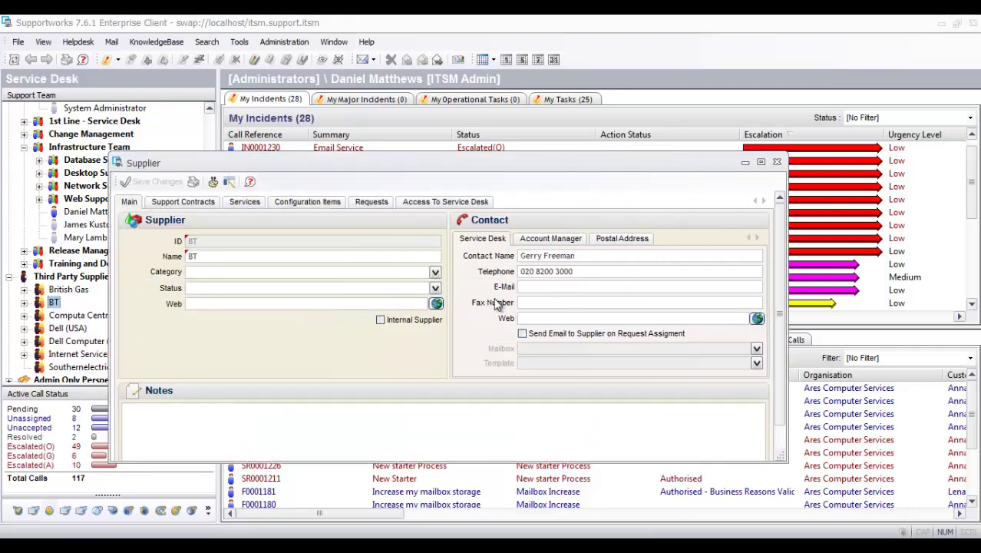
left_click(548, 239)
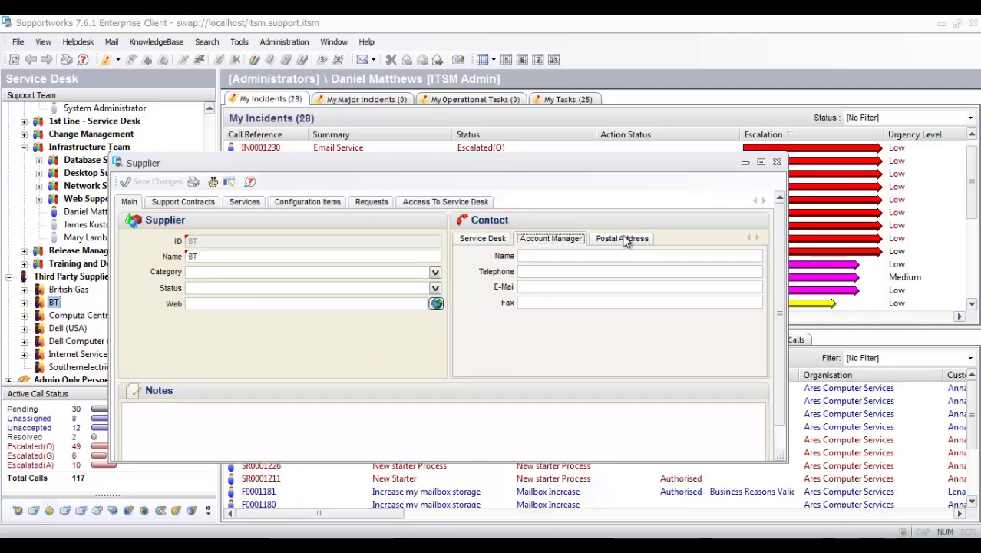
Step: Open the BT Business Support contract and review its Requests and Contract Details tabs
left_click(190, 204)
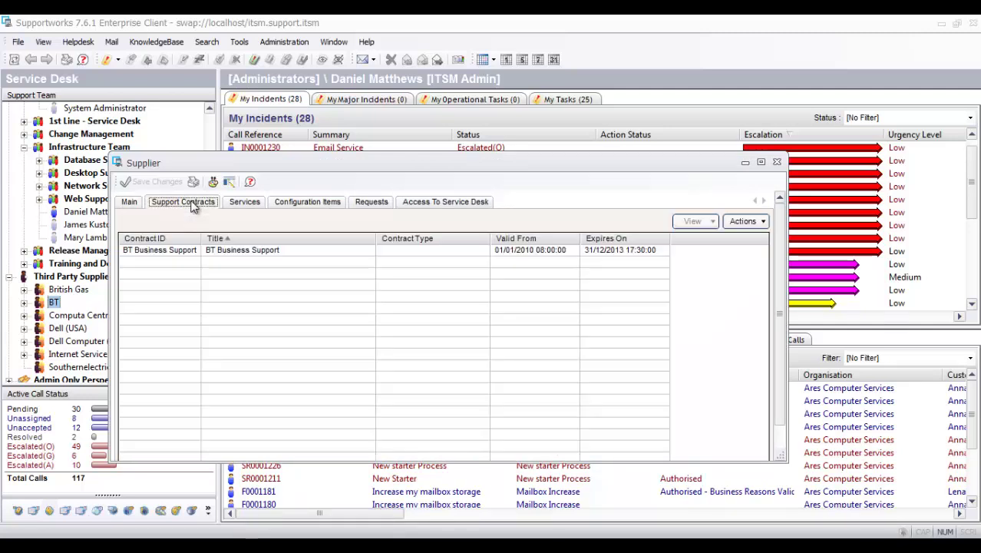
double_click(159, 253)
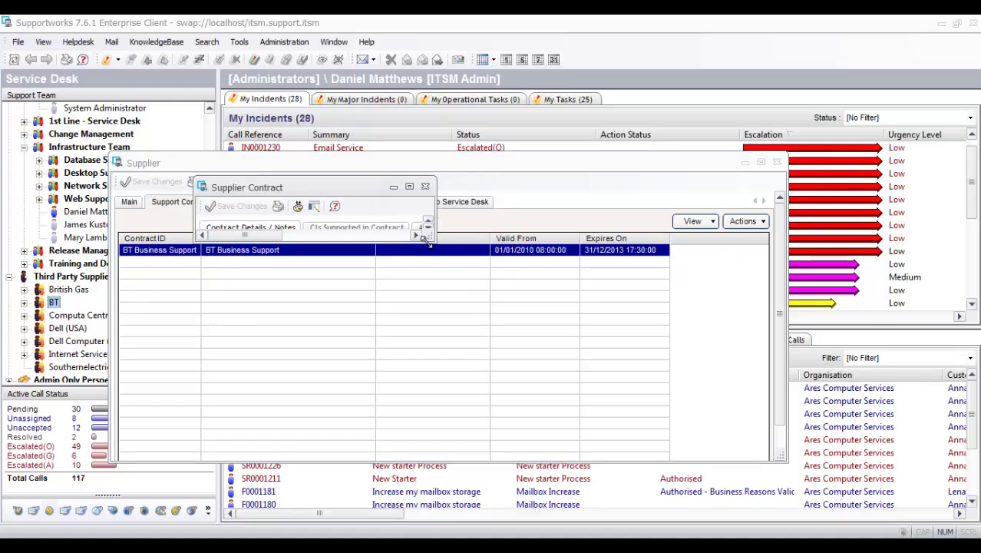
left_click_drag(421, 236, 867, 499)
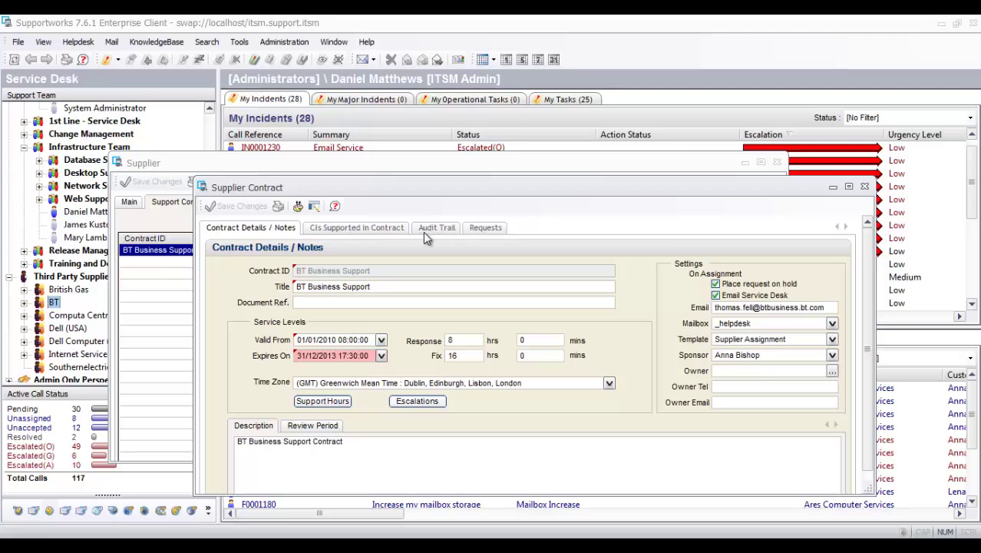
left_click(485, 228)
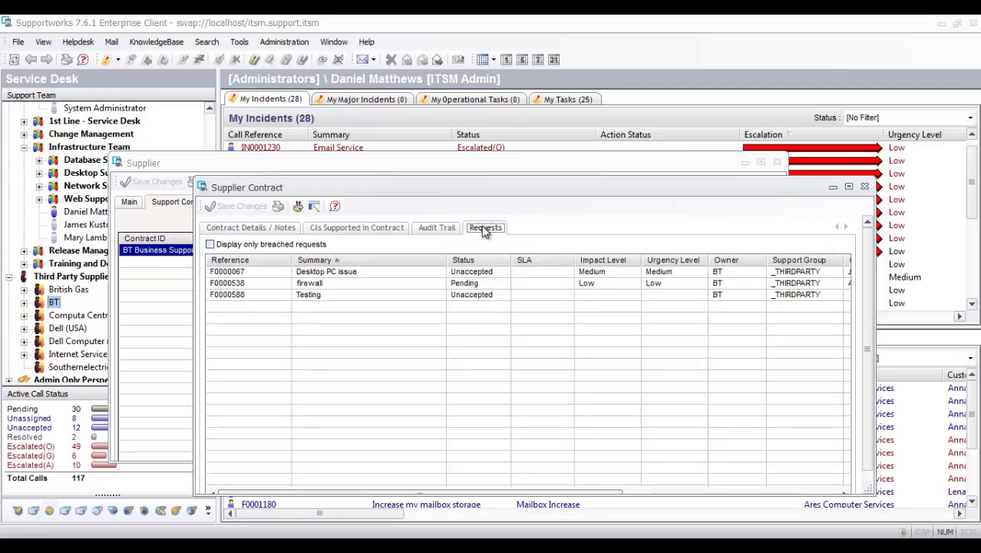
left_click(278, 230)
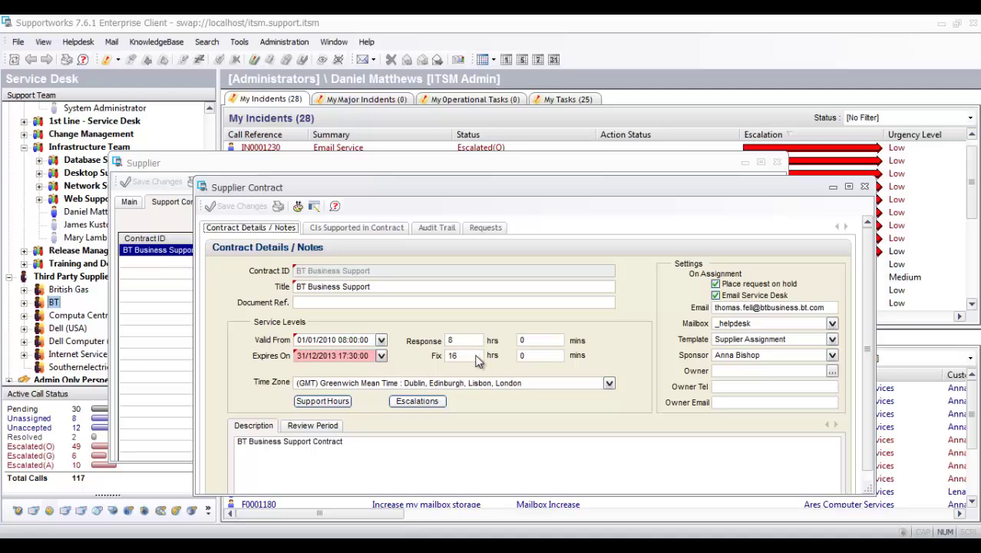
Step: Inspect the contract's escalation triggers, including the 4:00 response trigger settings, then close them
left_click(422, 401)
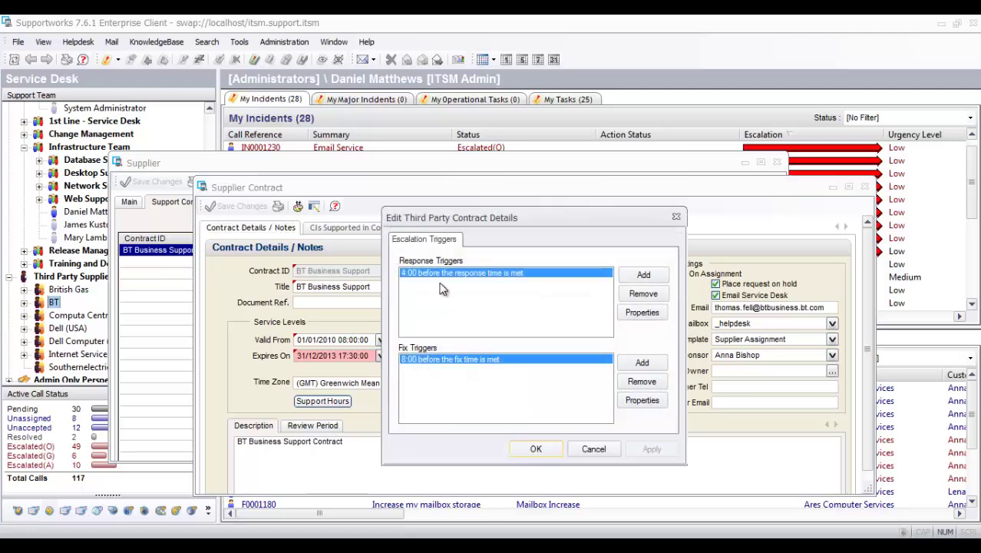
double_click(464, 275)
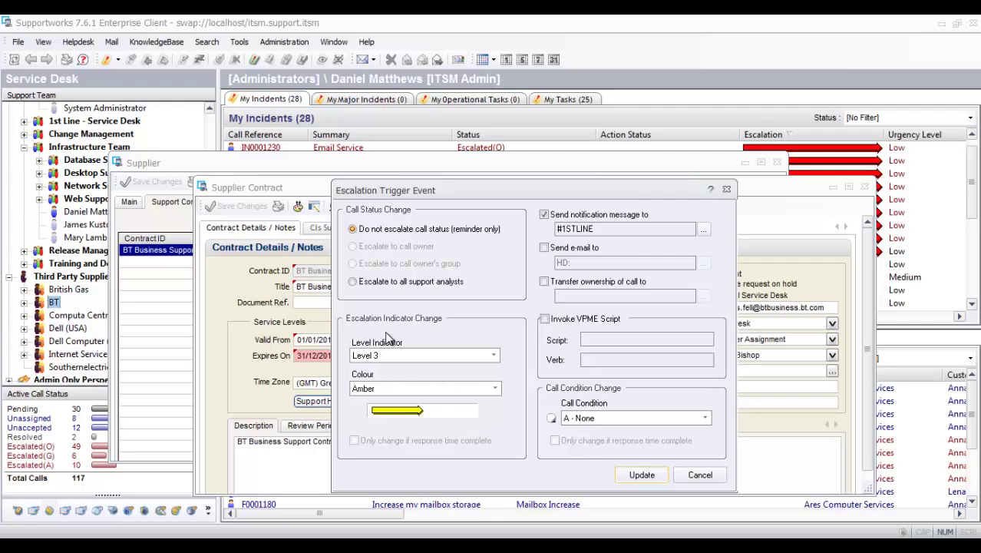
left_click(726, 188)
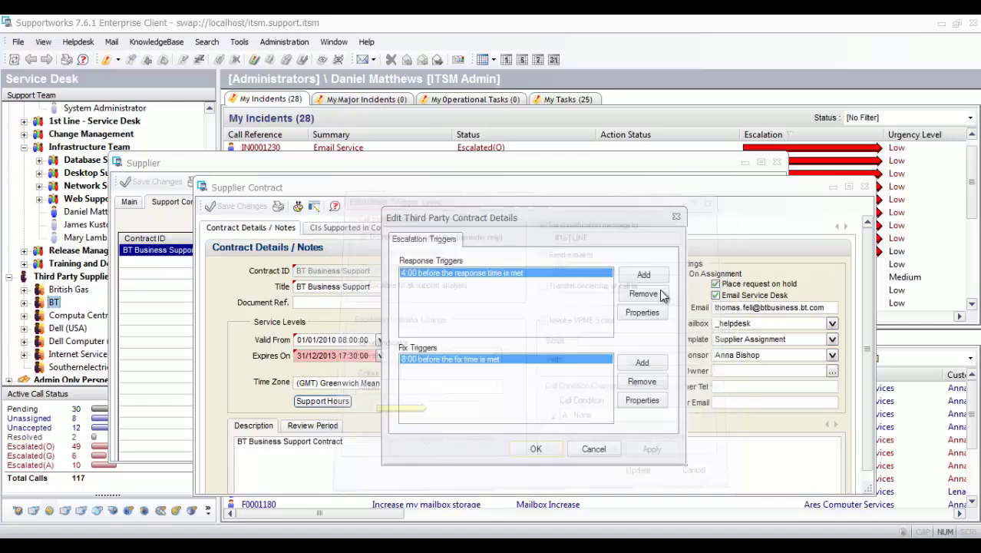
left_click(676, 217)
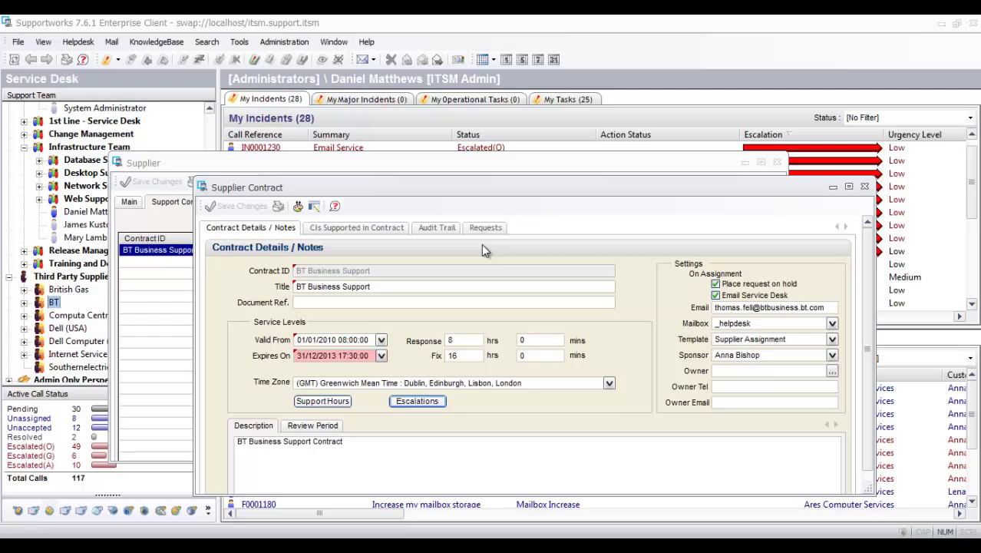
Step: Close the supplier contract and BT supplier record, then show the Supportworks Today dashboard
left_click(864, 187)
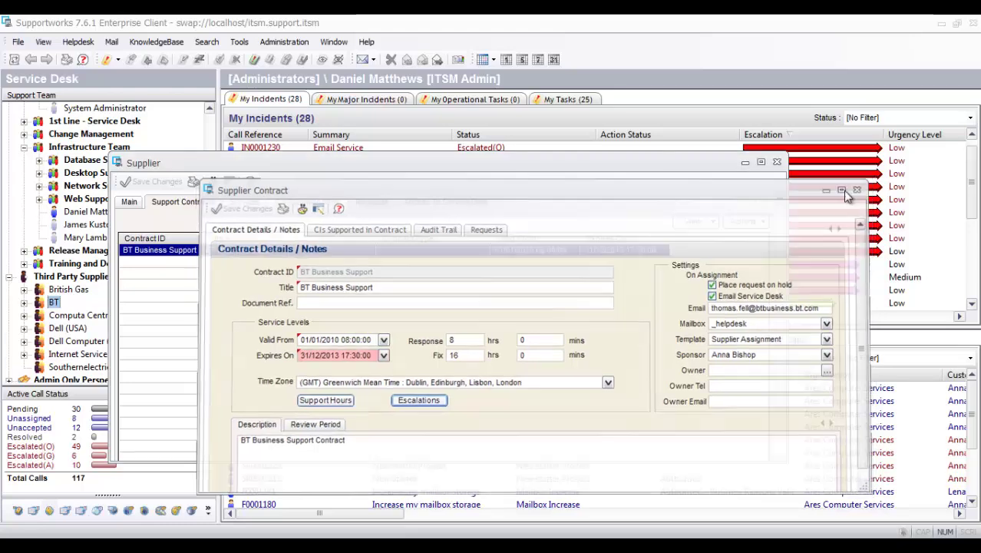
left_click(770, 163)
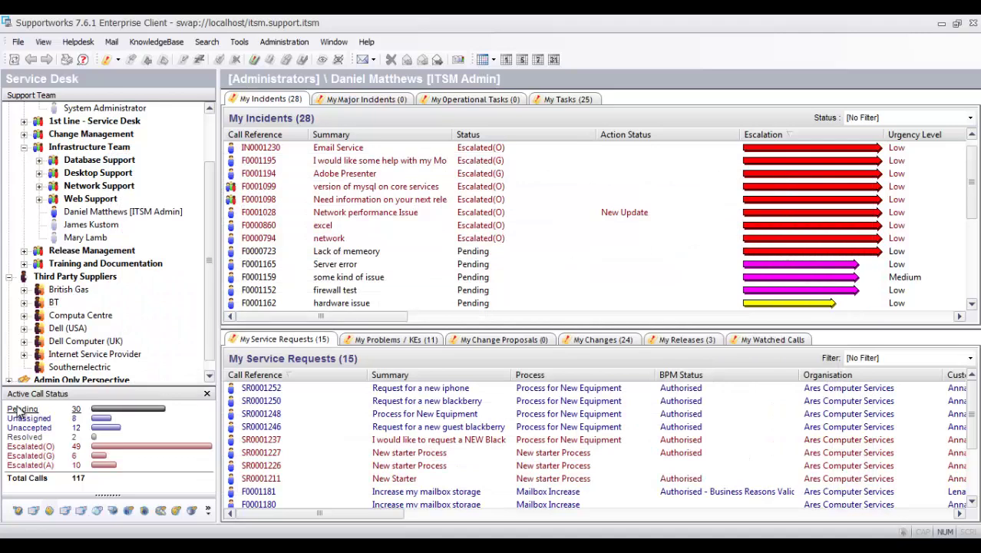
left_click_drag(102, 495, 103, 286)
left_click(53, 306)
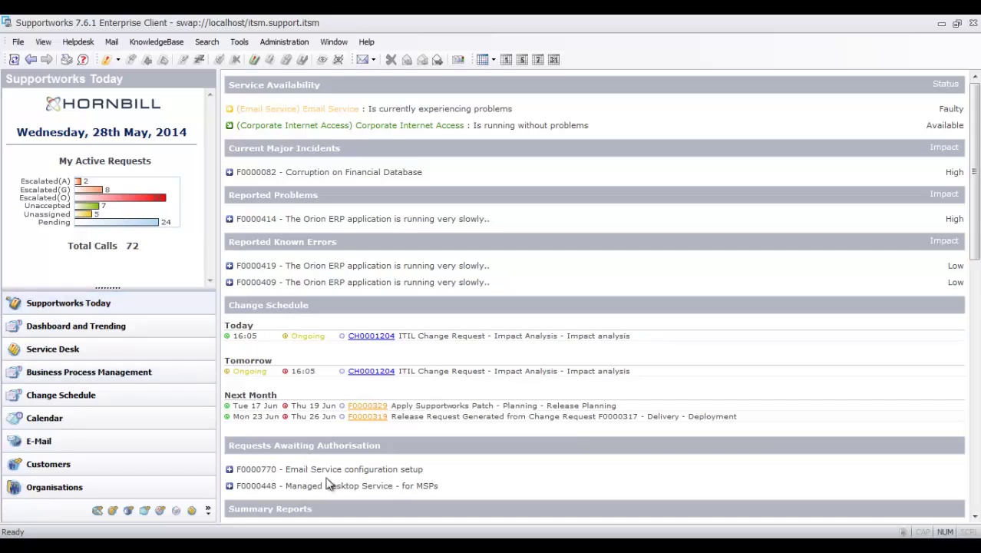
Step: Close the Request Details window and switch to the Supportworks Webclient browser page
mouse_move(242, 547)
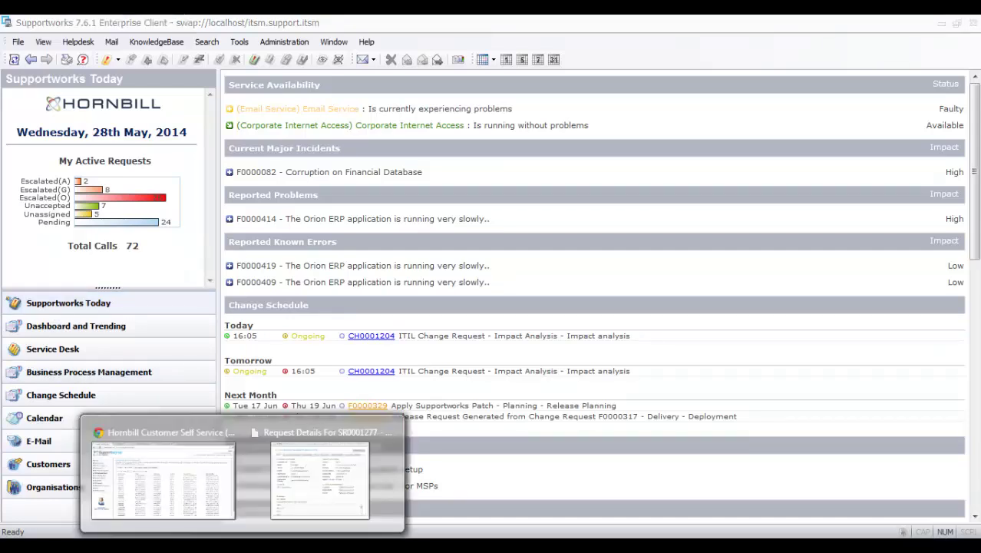
left_click(386, 433)
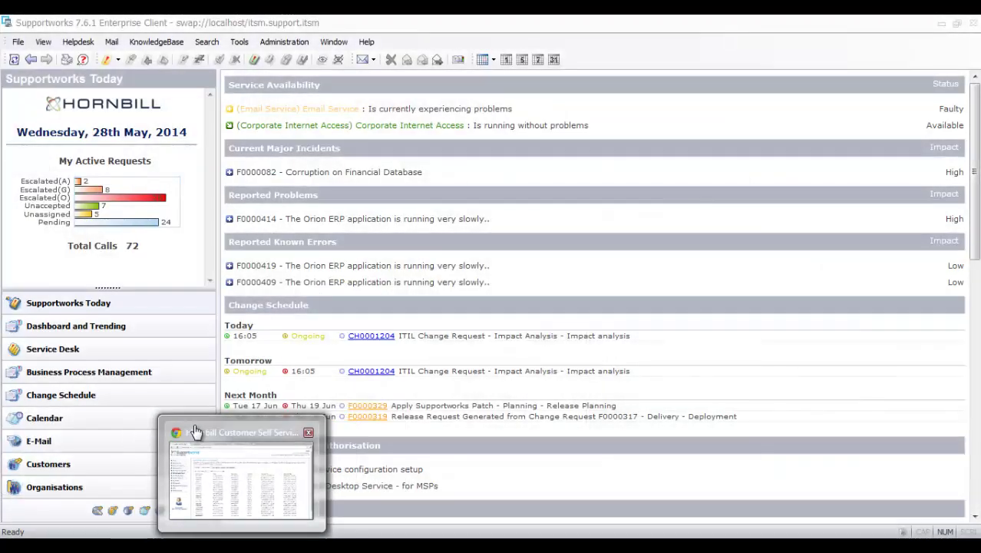
left_click(245, 460)
left_click(471, 23)
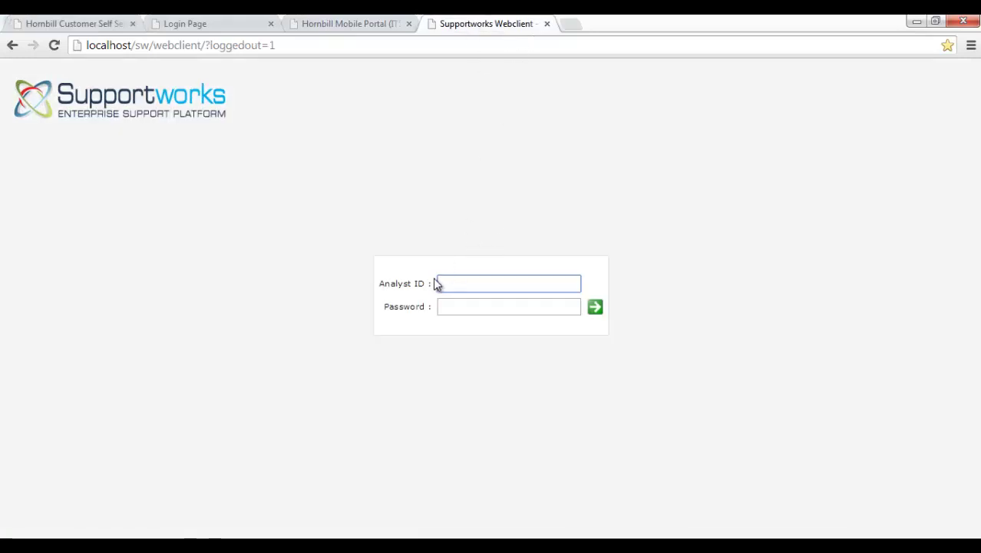
Step: Log in to the web client with the analyst ID and account password
type("tas")
key("BackSpace")
key("BackSpace")
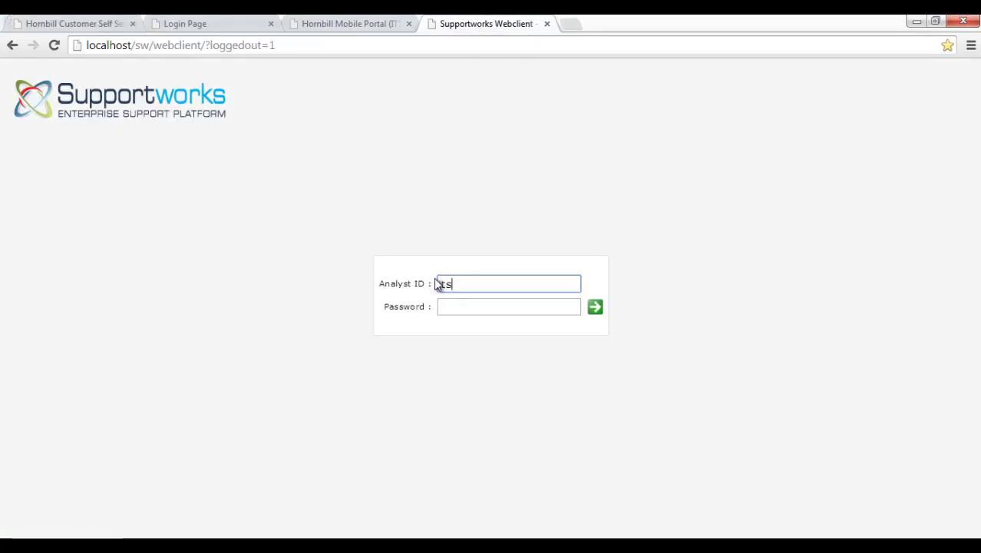
type("sm")
key("Tab")
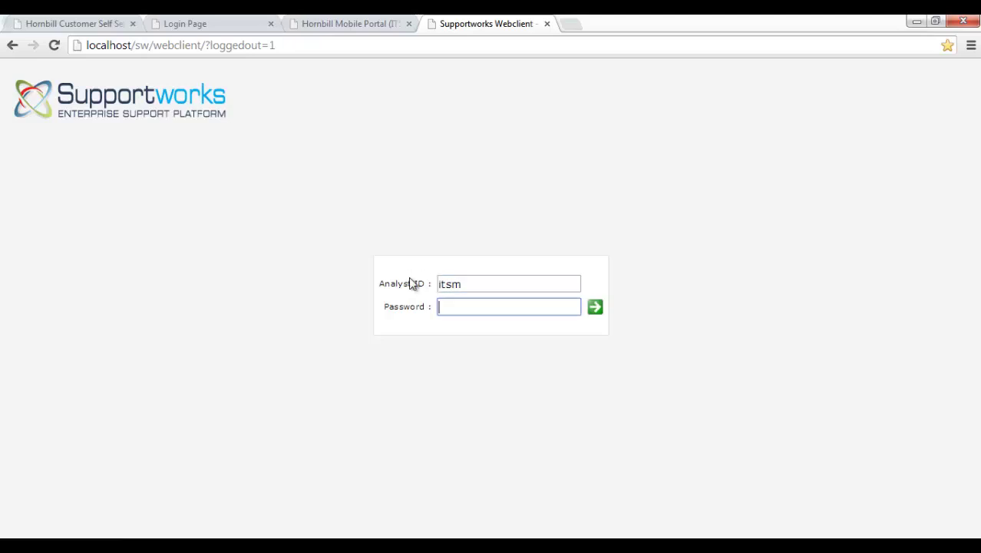
key("Return")
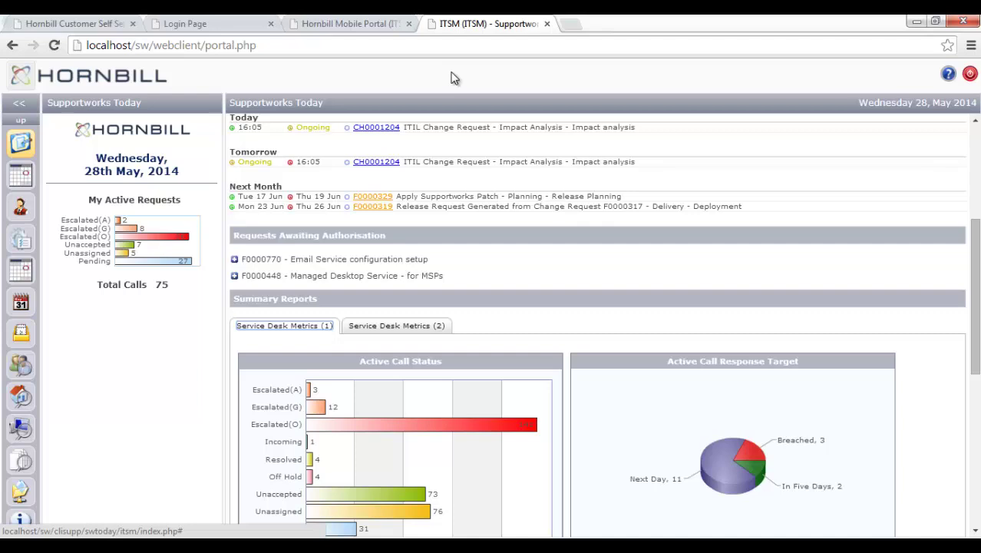
left_click(22, 77)
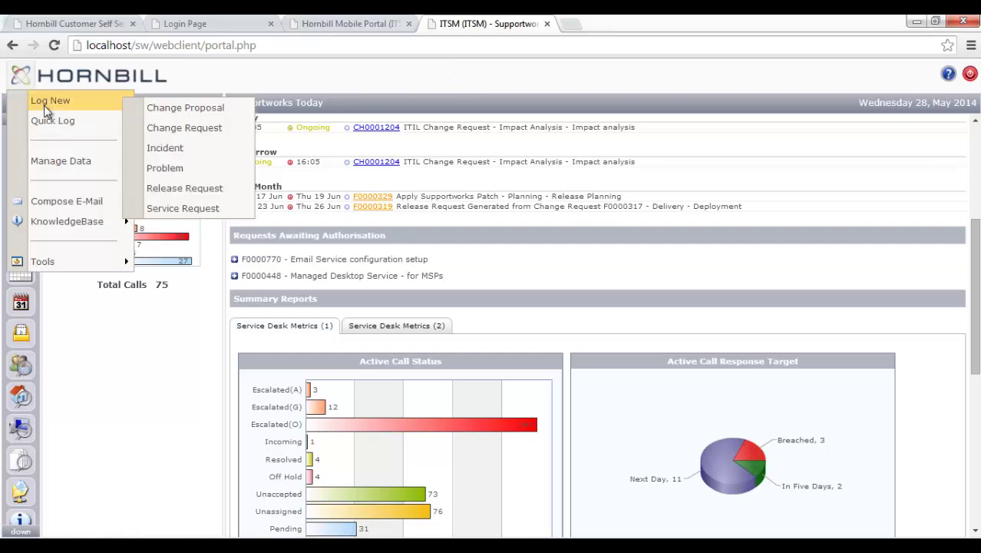
mouse_move(92, 162)
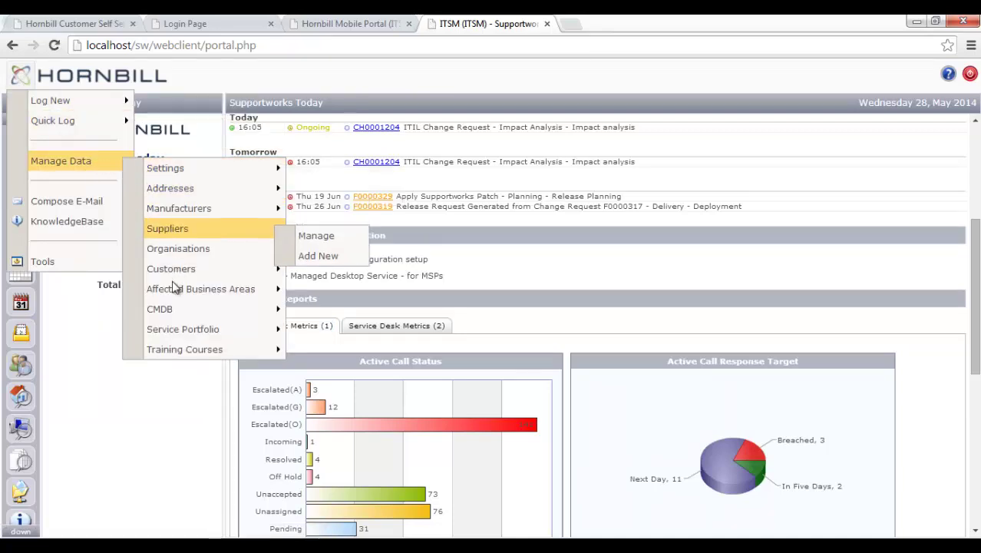
mouse_move(162, 314)
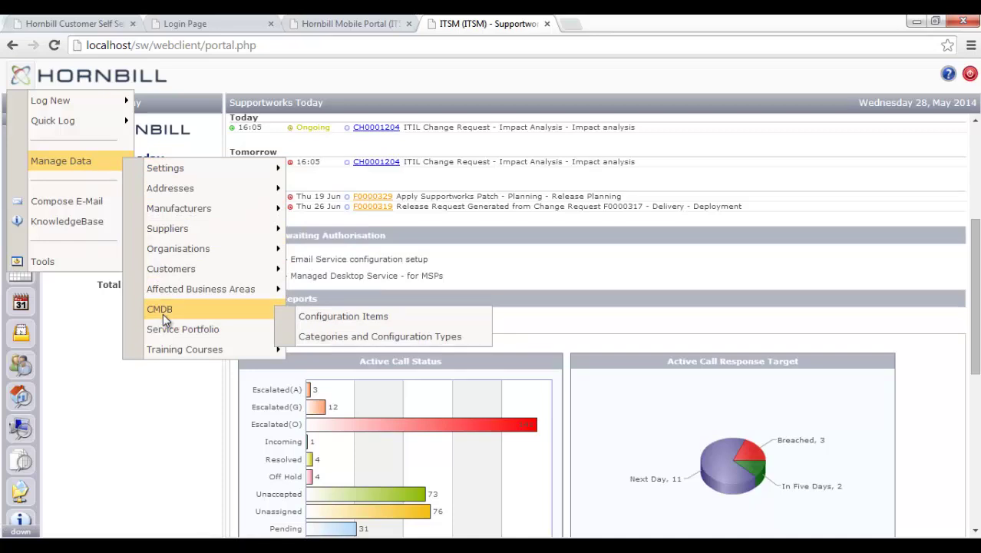
mouse_move(176, 331)
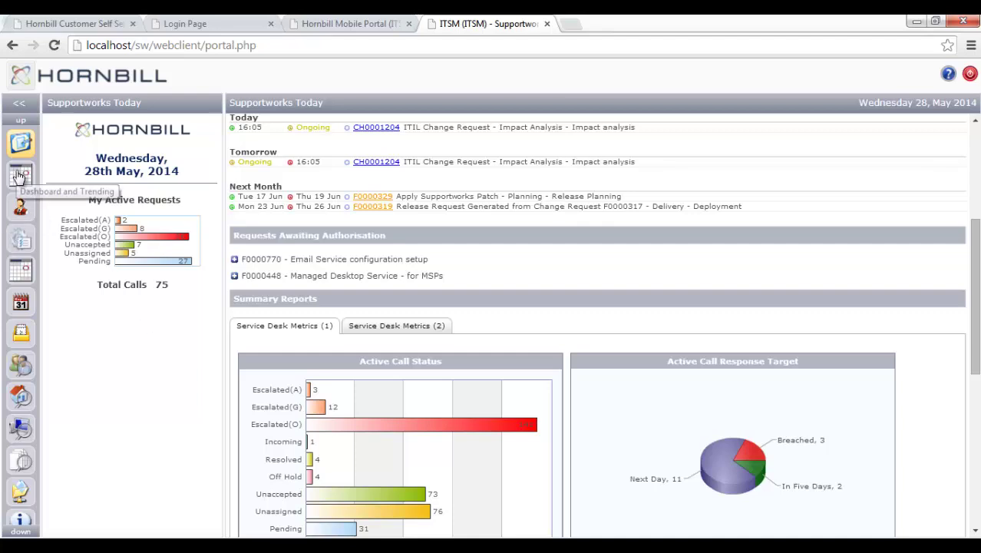
left_click(20, 74)
mouse_move(55, 107)
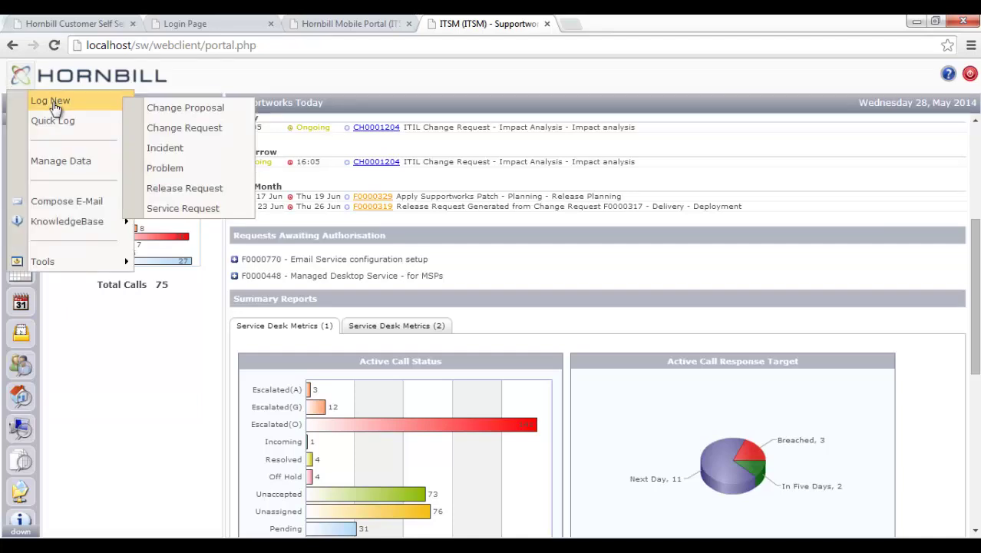
left_click(157, 151)
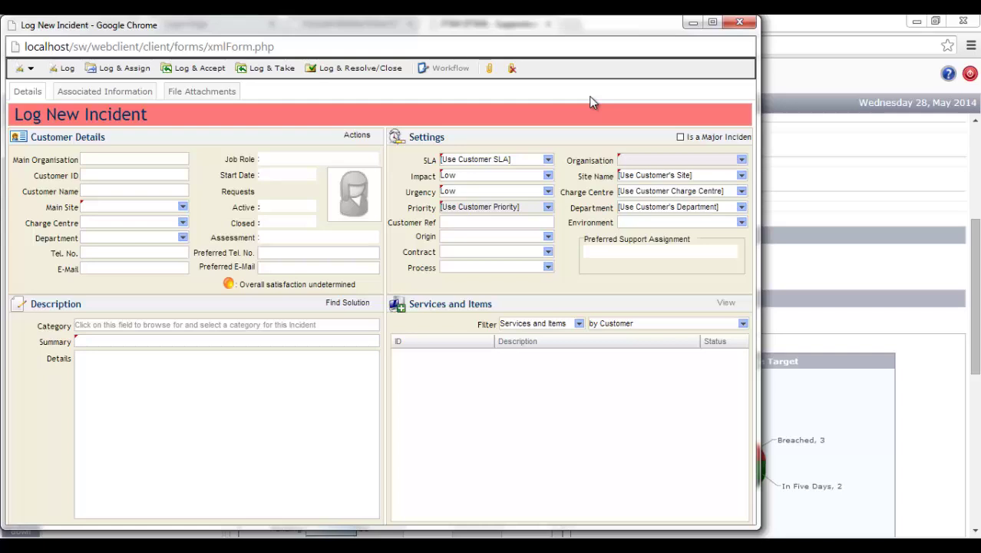
left_click(739, 21)
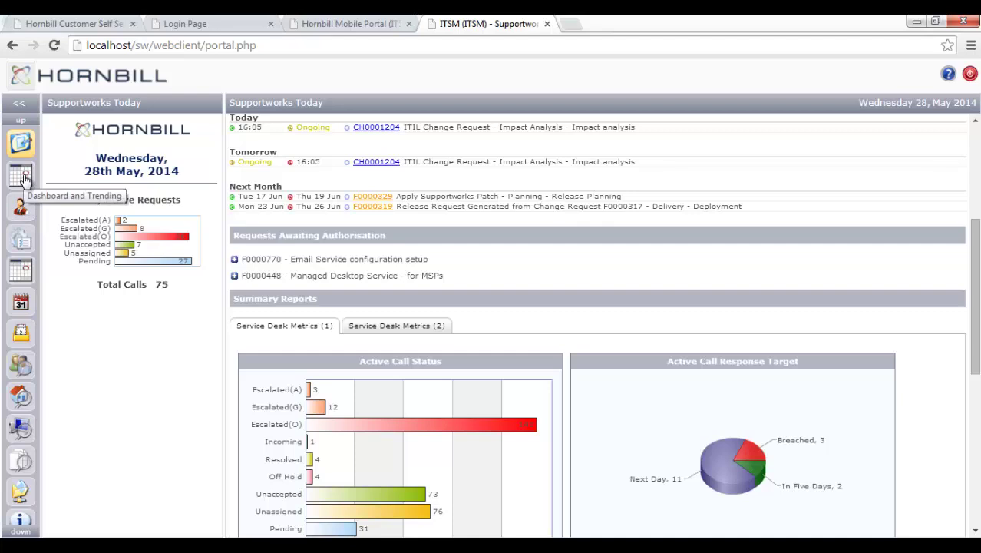
Step: View the Dashboard and Trending charts, log out, and switch to the Hornbill Mobile Portal tab
left_click(24, 178)
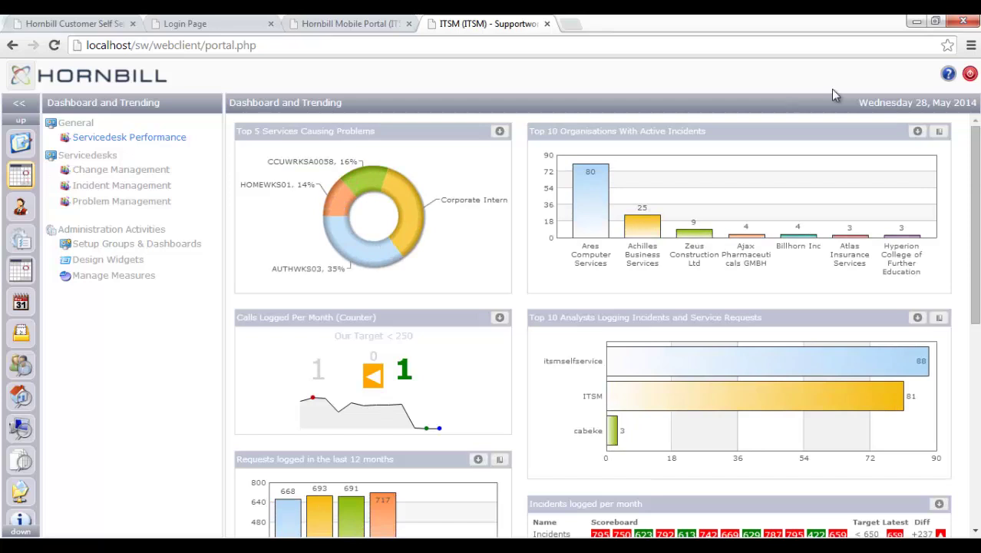
left_click(969, 74)
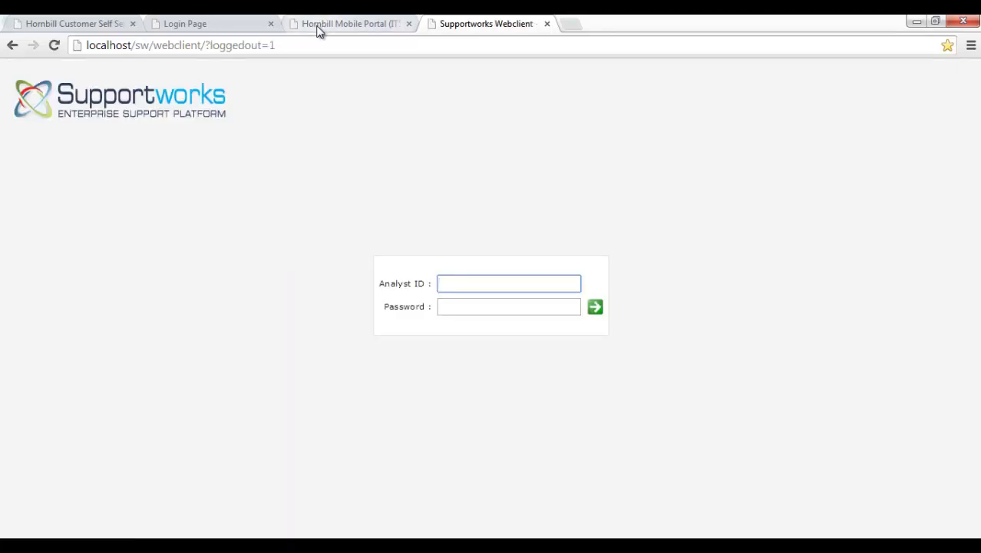
left_click(316, 24)
Step: Enter the analyst's user ID and password on the mobile logon form and submit
left_click(456, 123)
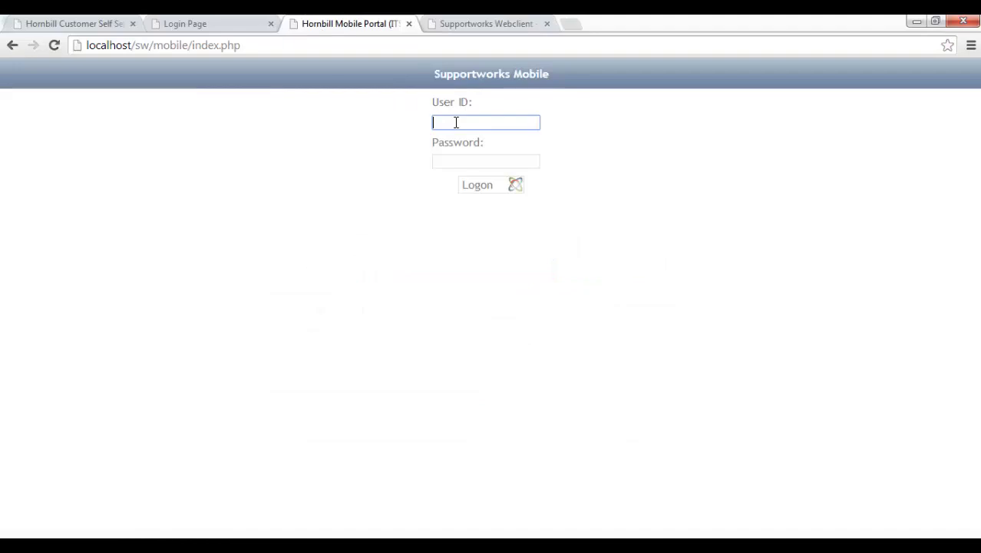
type("itsm")
key("Tab")
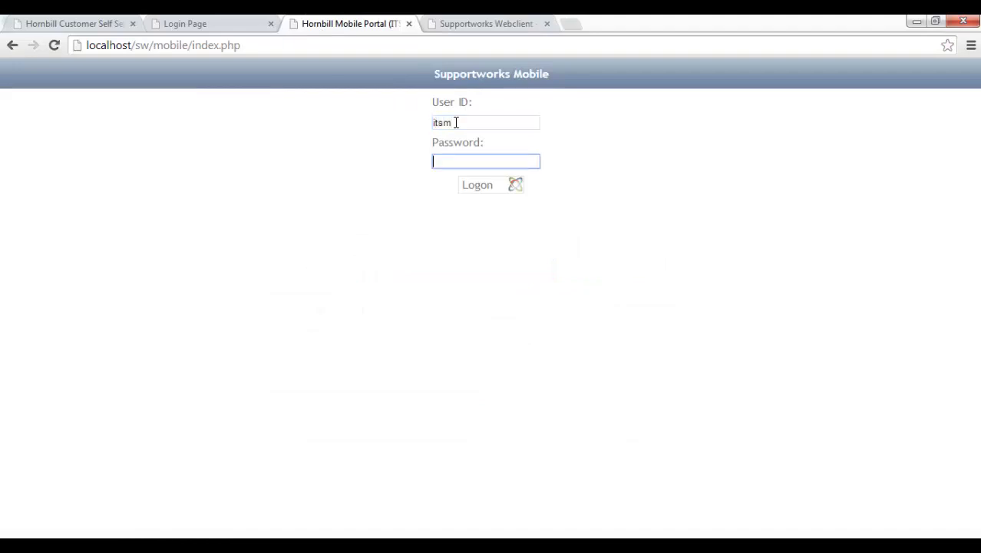
type("passw")
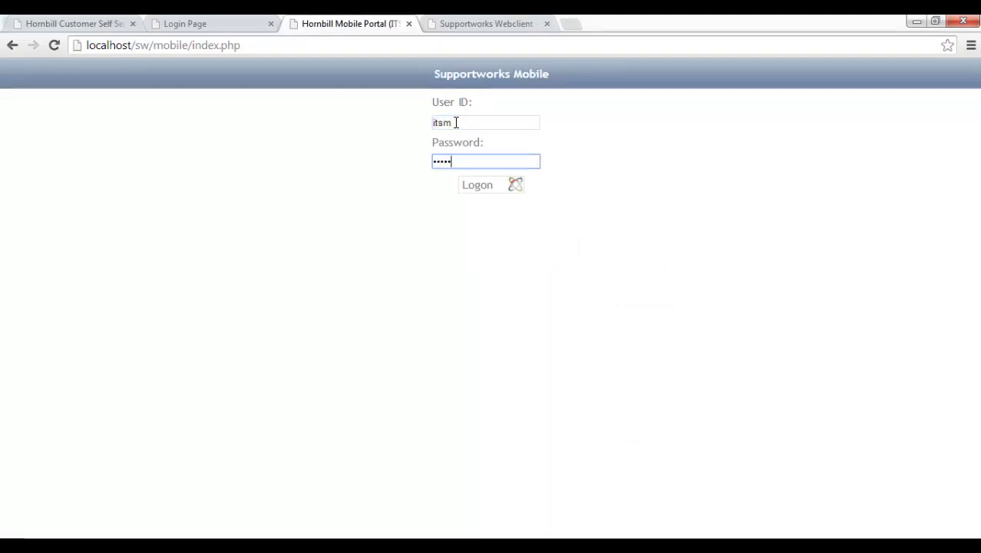
key("BackSpace")
key("BackSpace")
key("BackSpace")
key("BackSpace")
key("BackSpace")
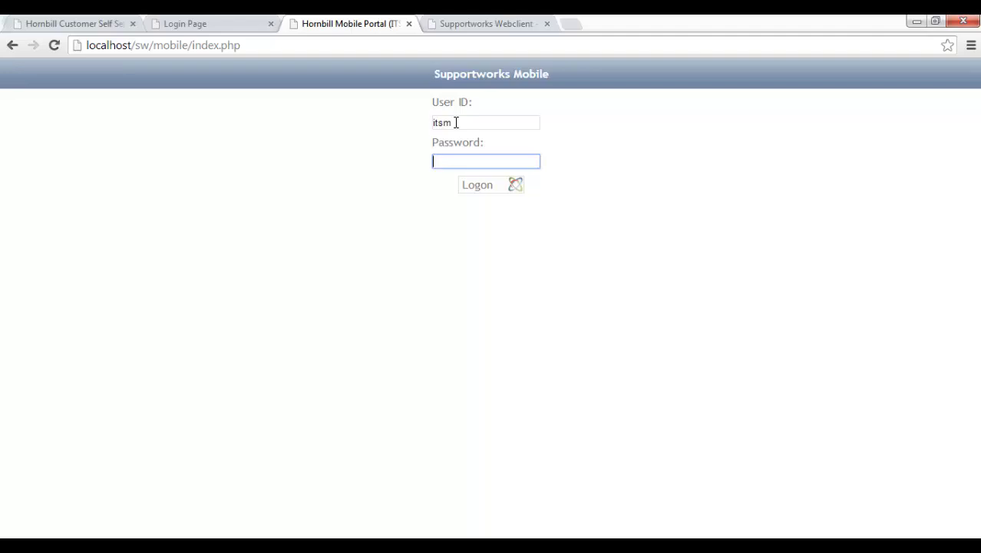
left_click(482, 186)
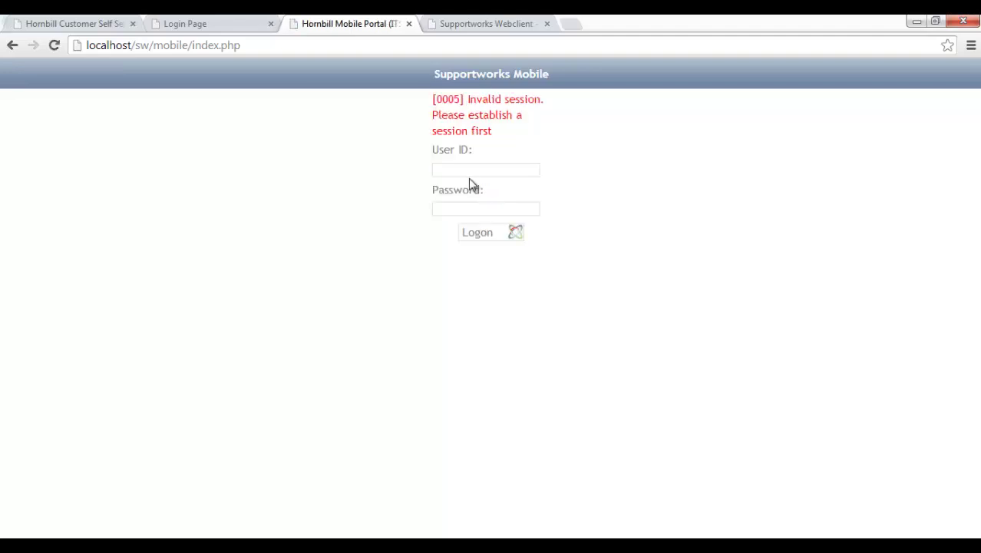
Step: After the invalid-session error, re-enter the user ID and account password and log on
left_click(475, 174)
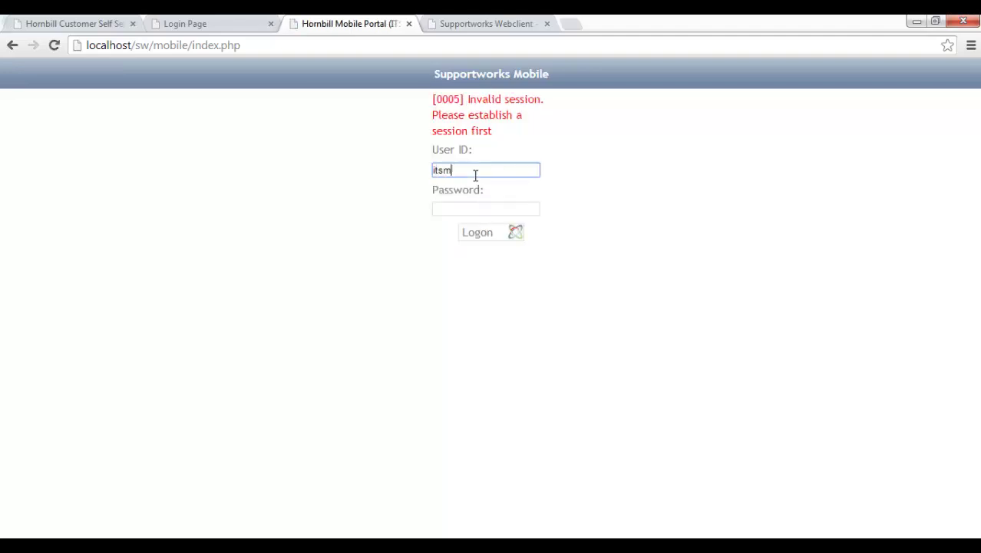
key("Tab")
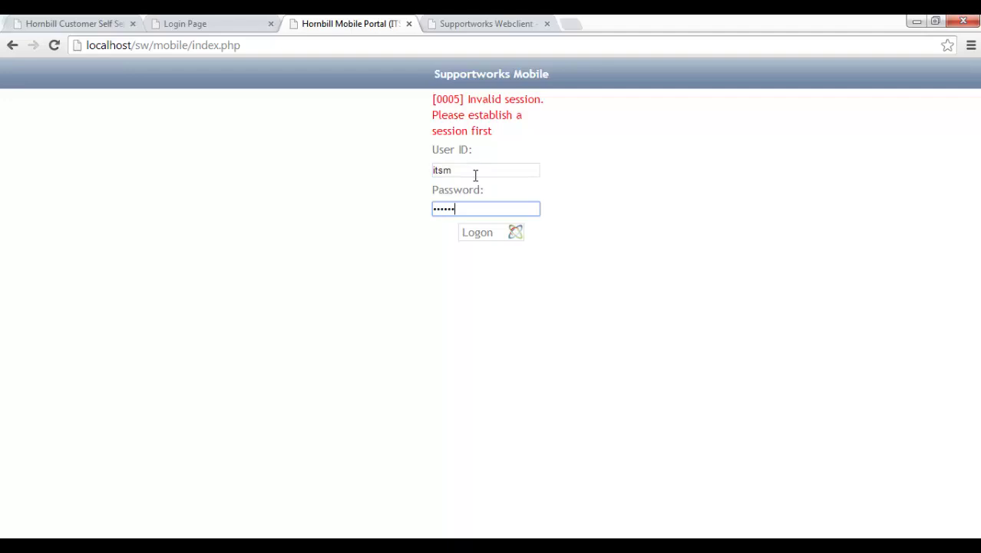
left_click(488, 232)
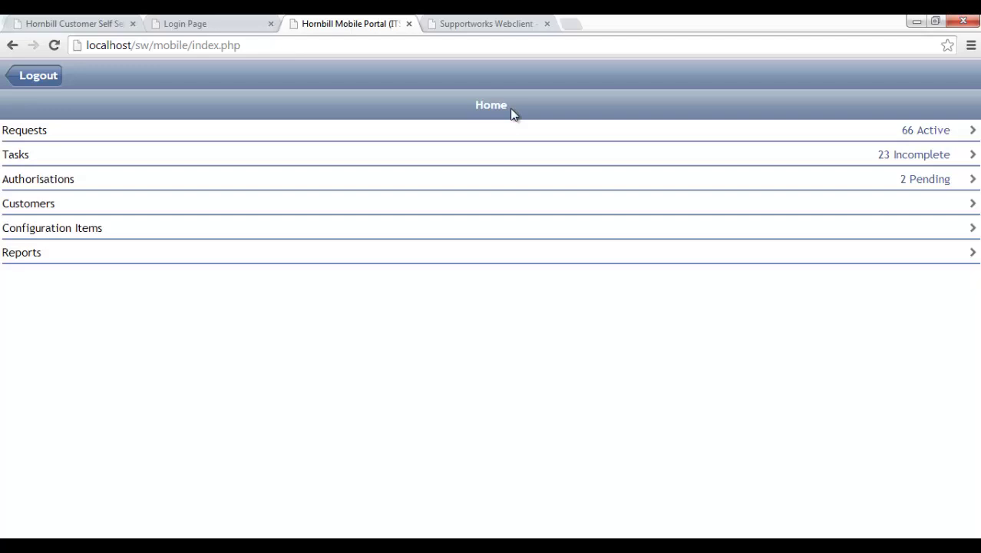
left_click(24, 137)
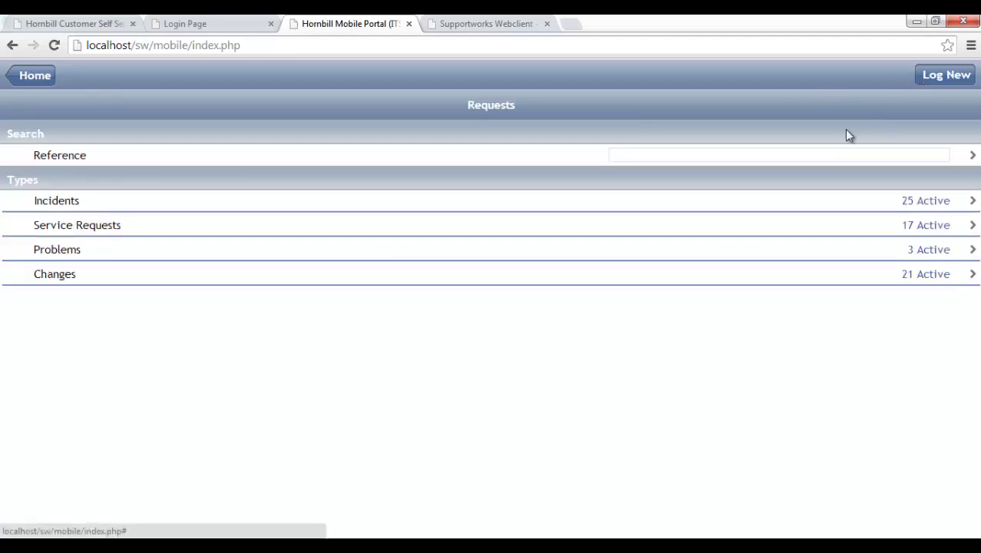
left_click(49, 211)
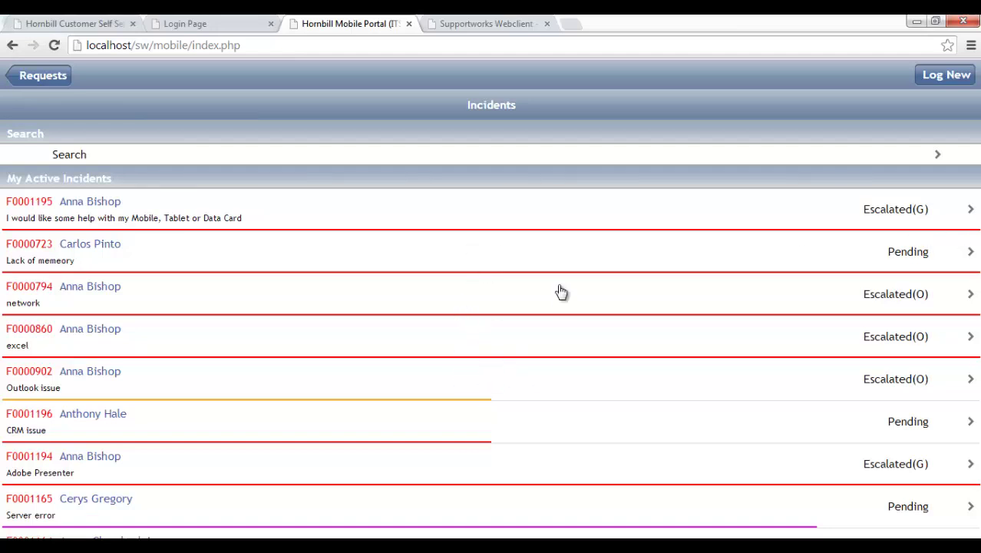
left_click(51, 209)
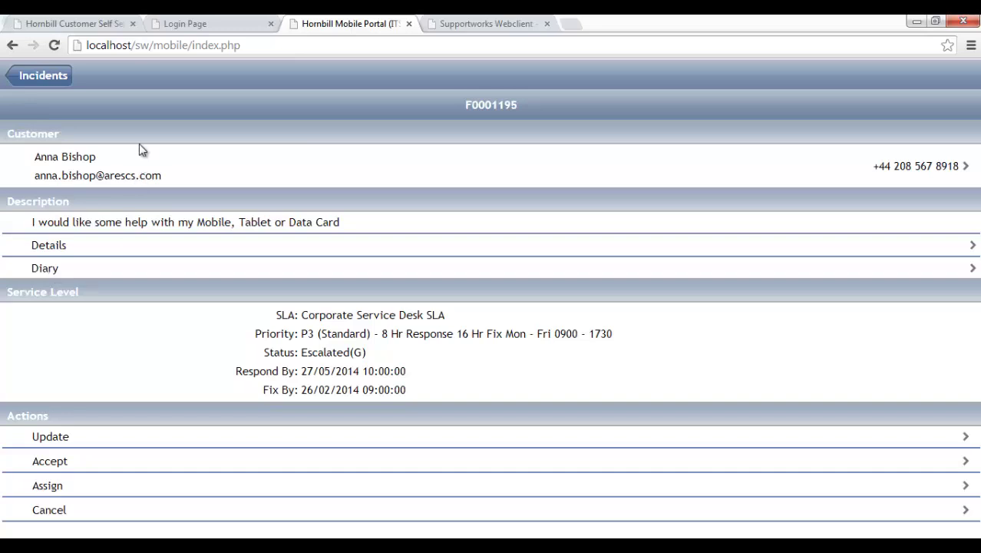
left_click(48, 79)
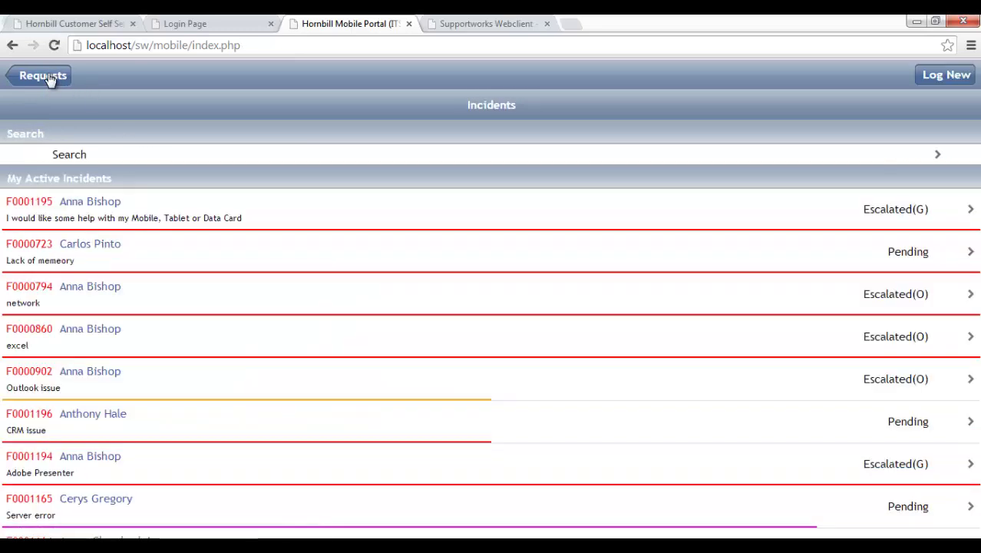
left_click(43, 76)
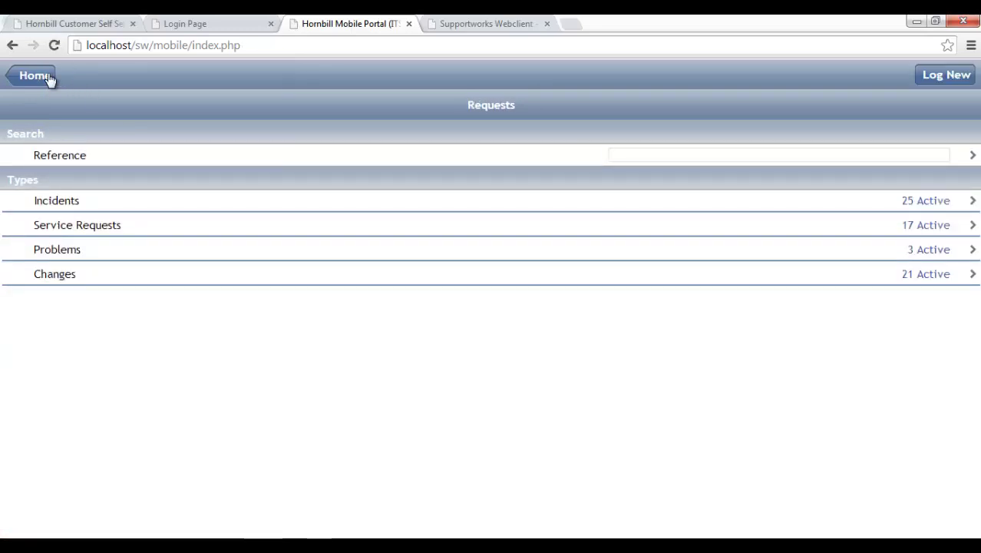
left_click(43, 75)
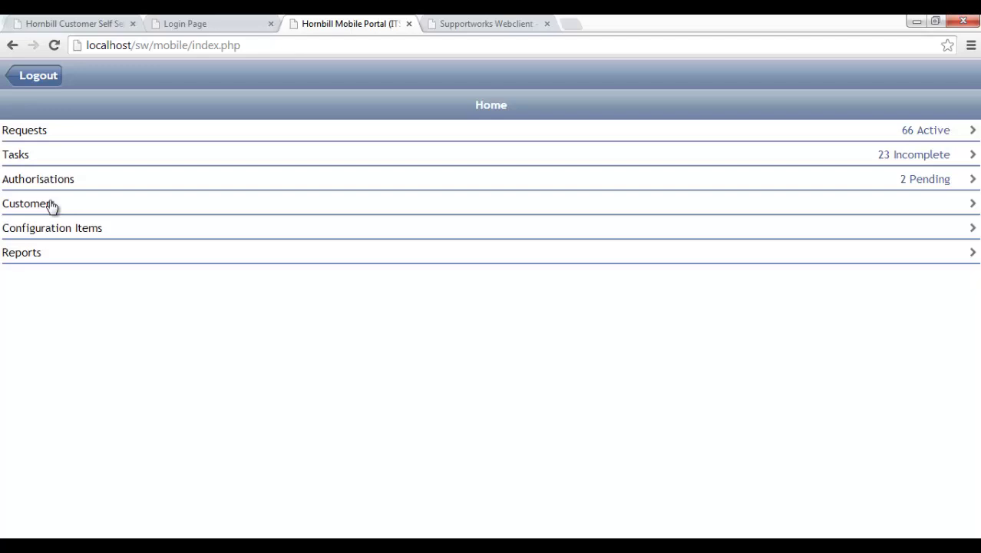
Step: View the Open Calls report, go back to Home, and log out of the mobile portal
left_click(27, 258)
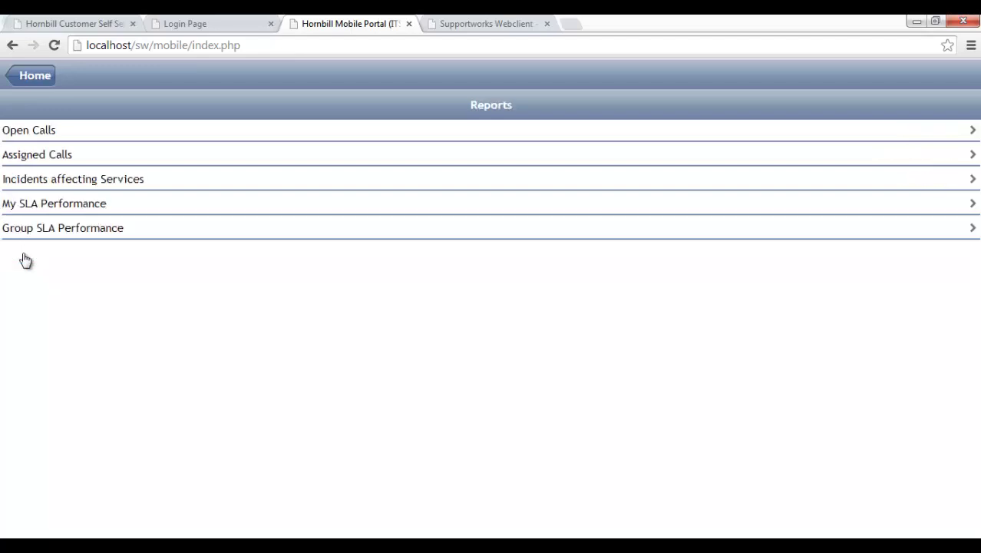
left_click(50, 130)
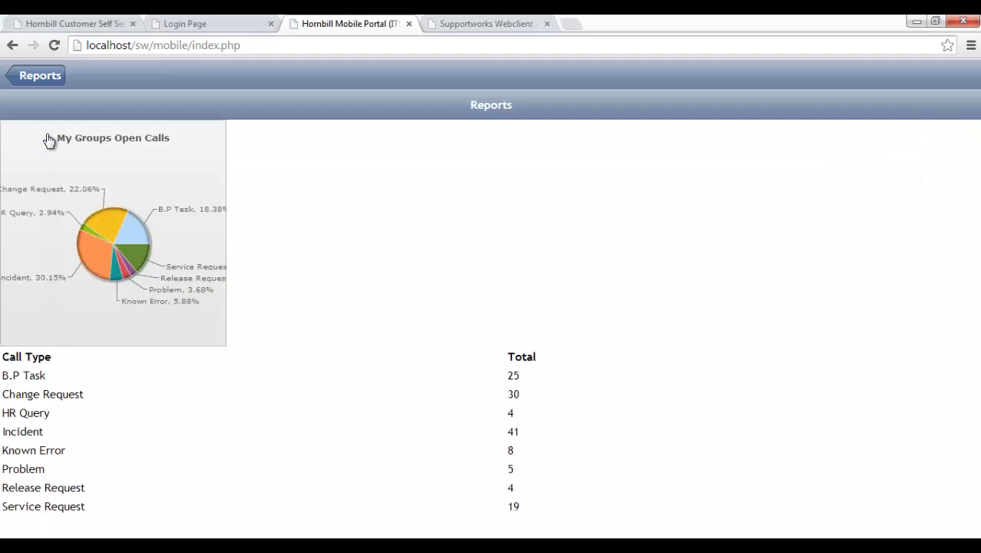
left_click(37, 76)
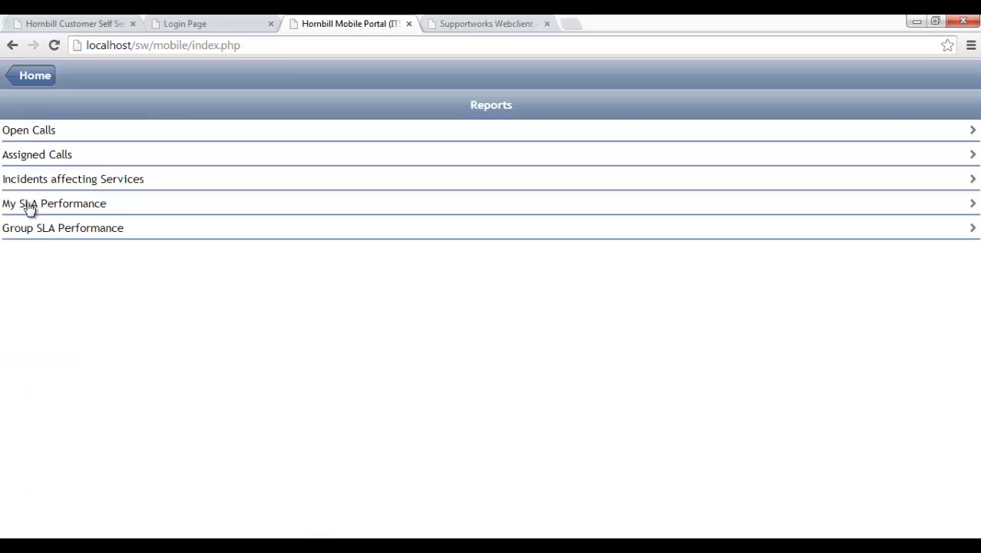
left_click(41, 76)
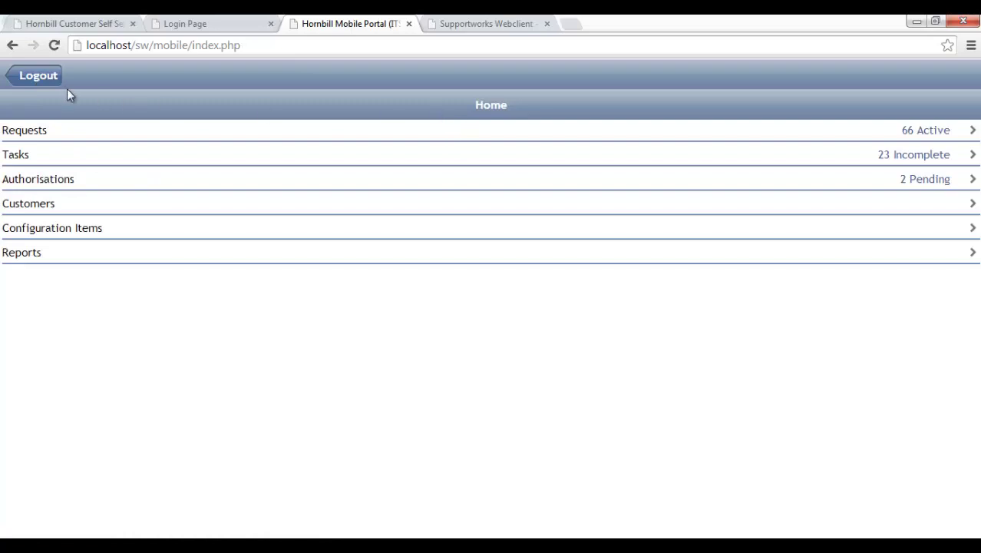
left_click(42, 76)
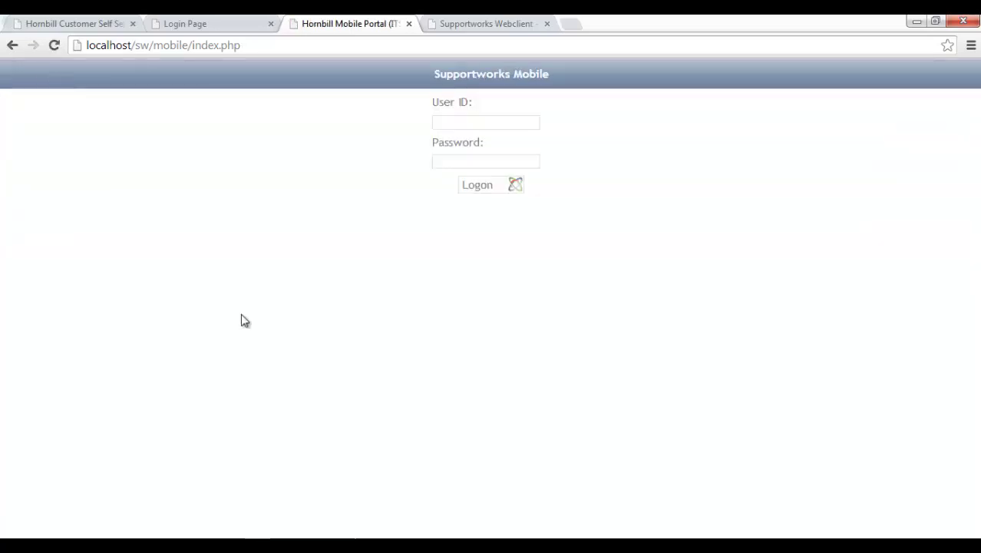
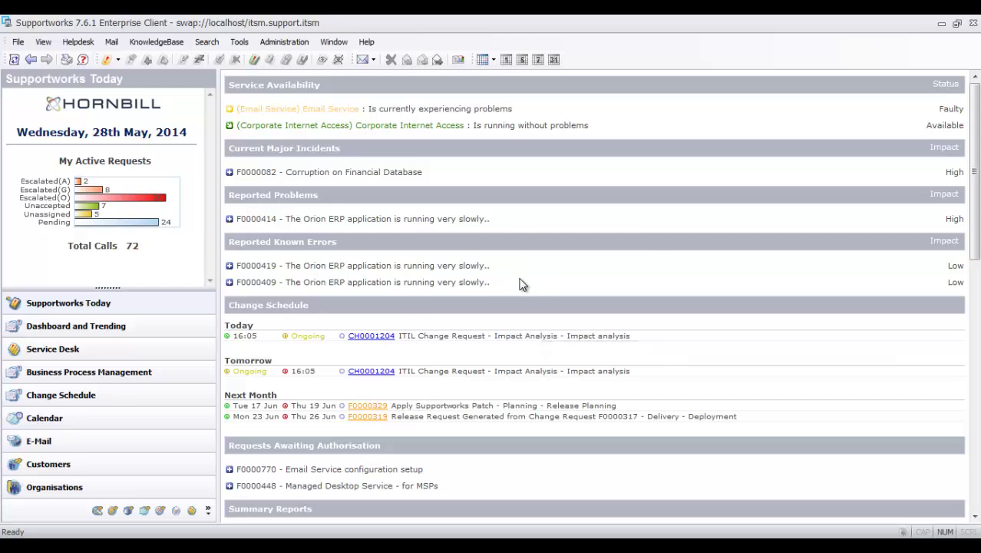
Step: Drill into the Incident slice of the Active Call Breakdown donut to list its 100 incident calls
scroll(519, 282, "down", 9)
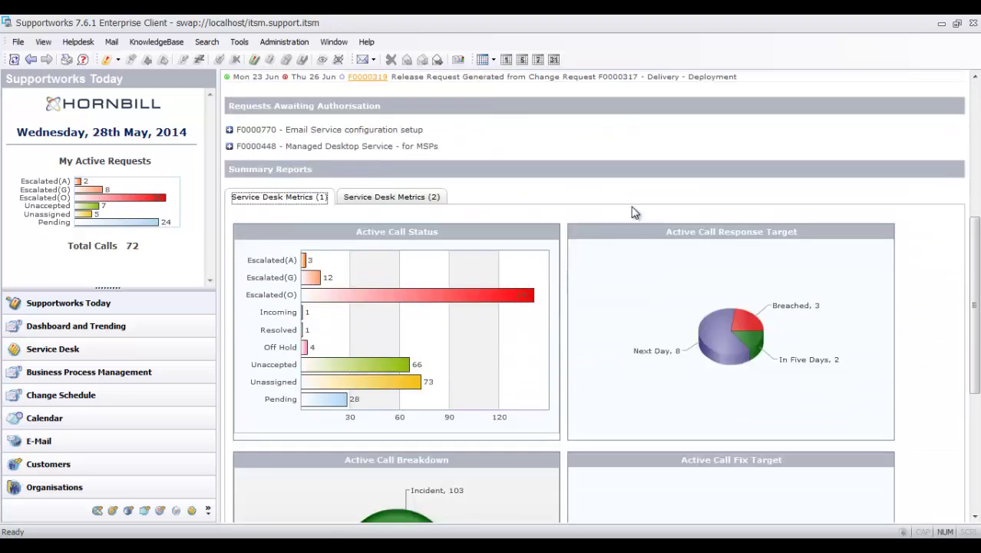
scroll(643, 223, "down", 2)
mouse_move(345, 314)
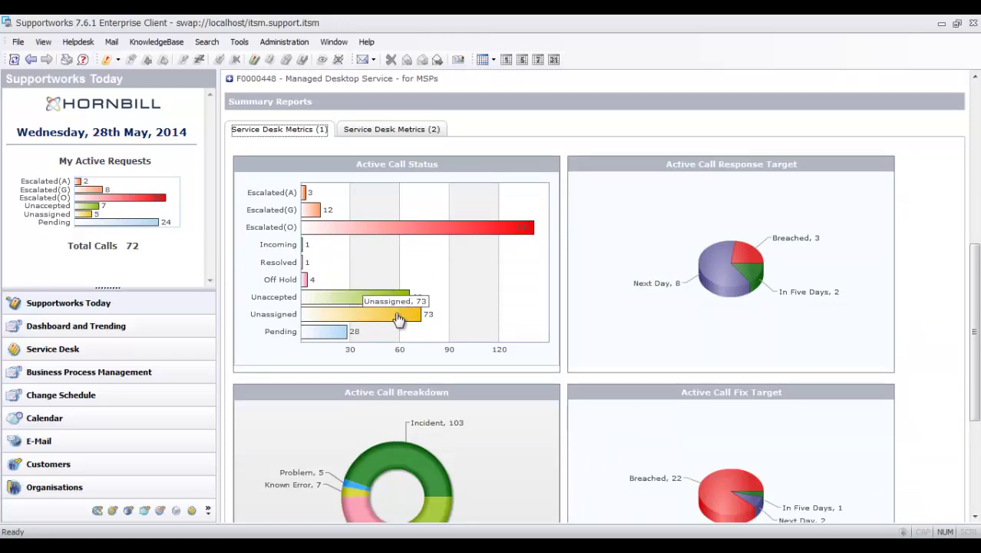
left_click(389, 459)
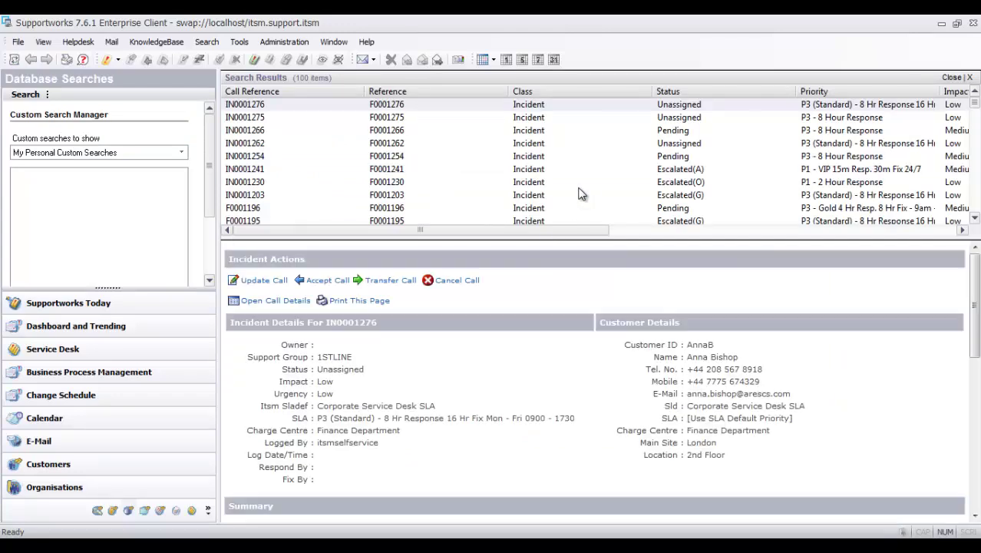
Step: Enlarge the search results list, then start an All Rows data export and cancel it
left_click_drag(666, 239, 687, 340)
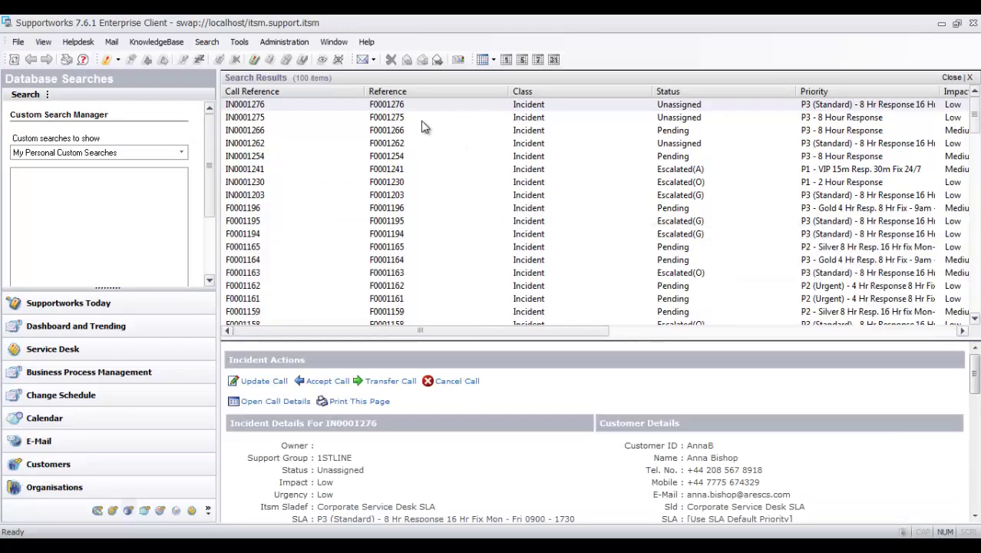
right_click(392, 132)
mouse_move(467, 135)
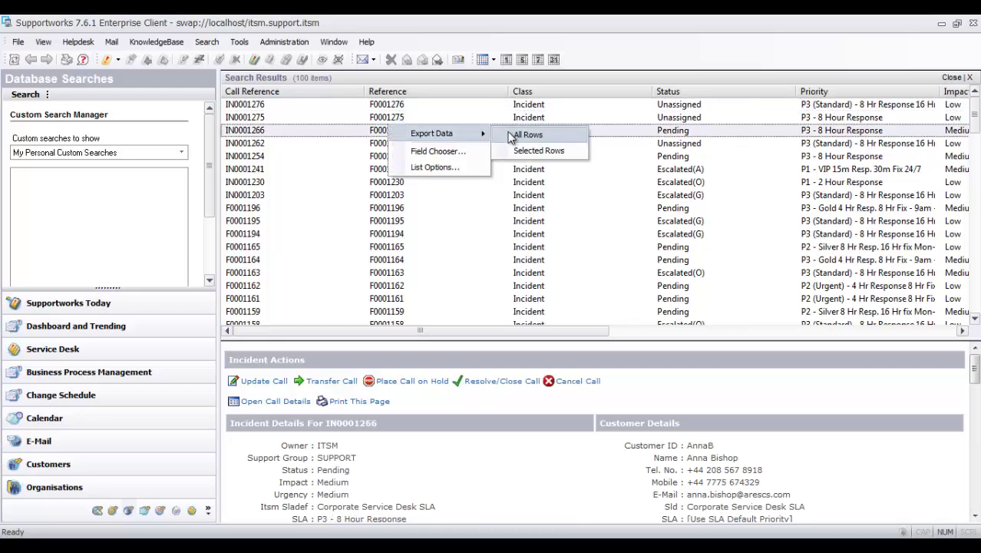
left_click(540, 135)
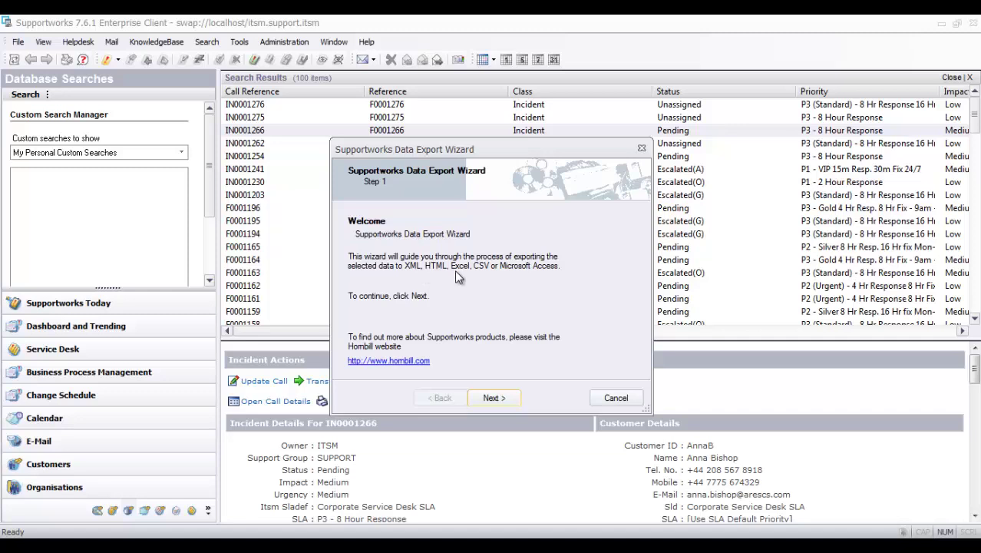
left_click(615, 398)
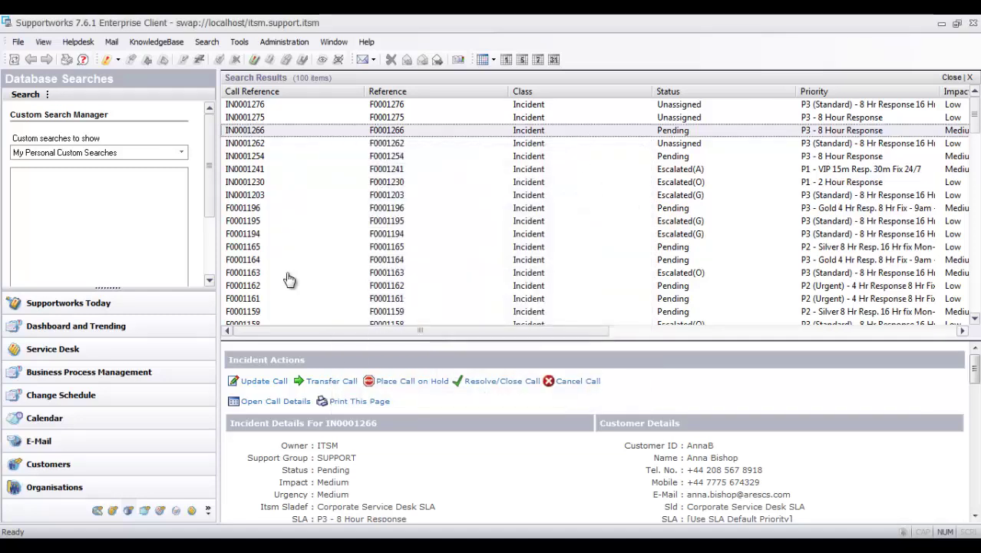
Step: Browse the Service Desk call lists and call F0001099's Export Data menu, then return to Supportworks Today
left_click(40, 355)
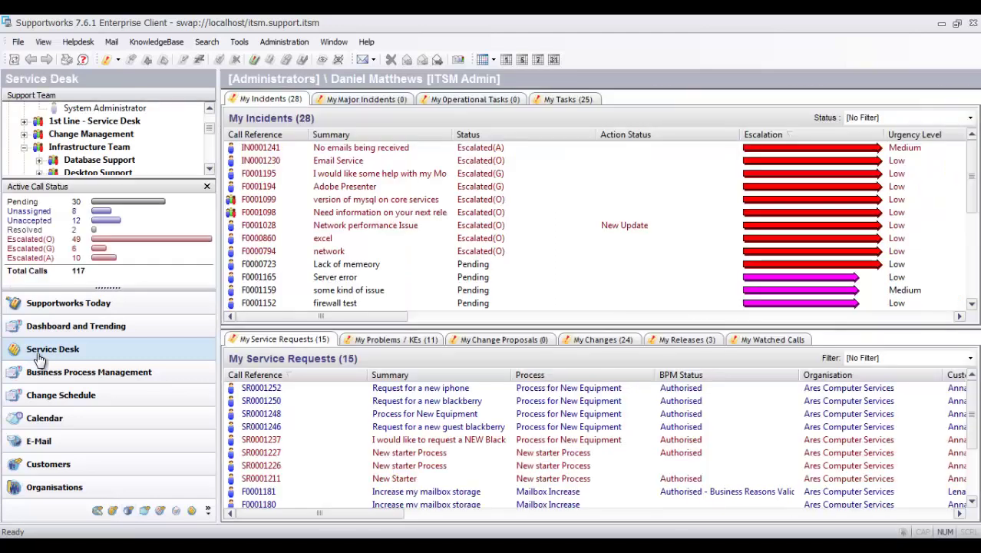
right_click(359, 199)
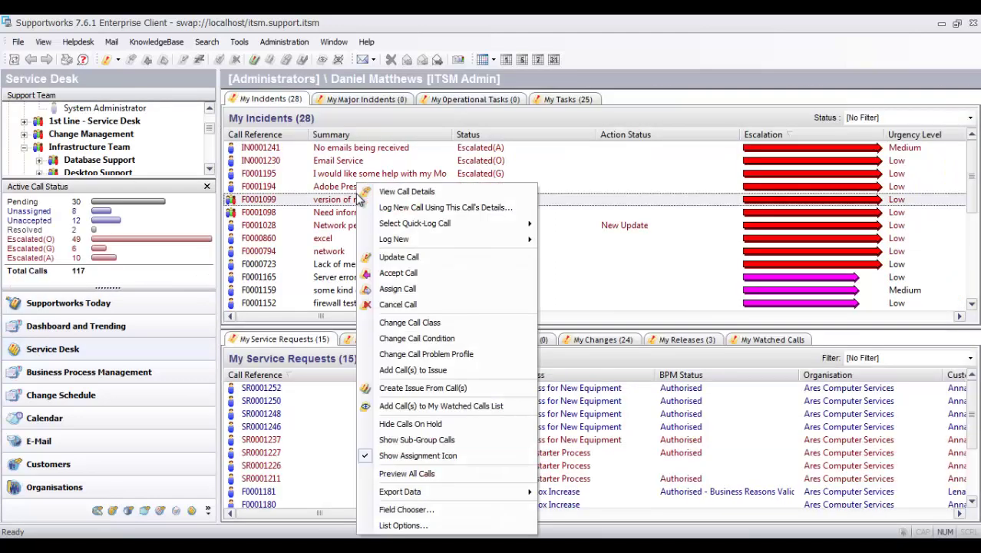
mouse_move(480, 492)
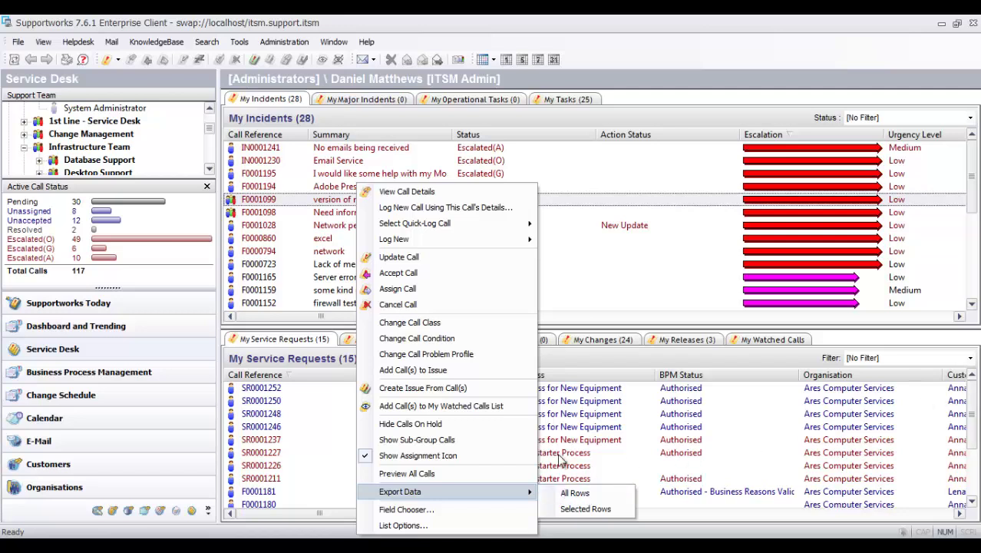
left_click(92, 307)
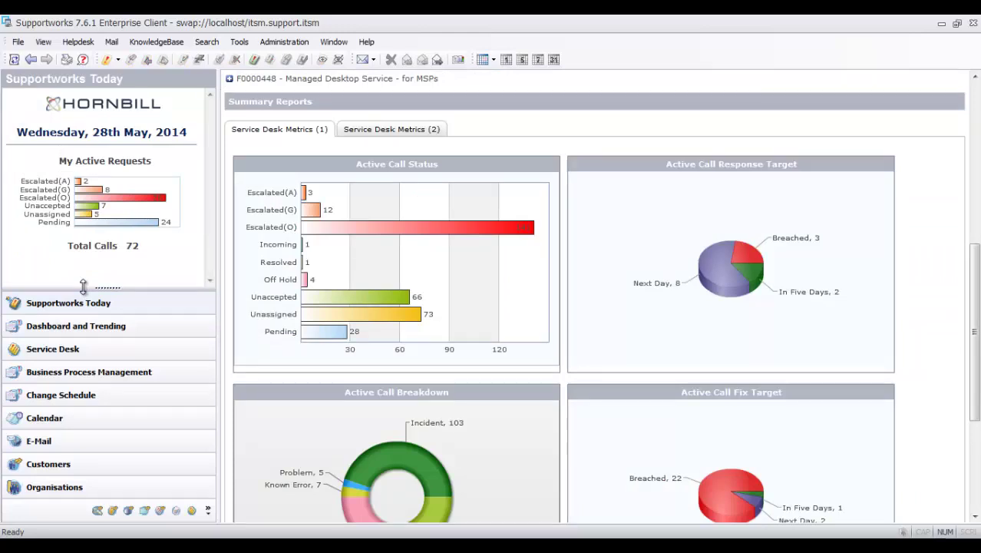
Step: In Management Information and Reporting, expand Sample Reports > ITSM > All Calls
left_click(175, 512)
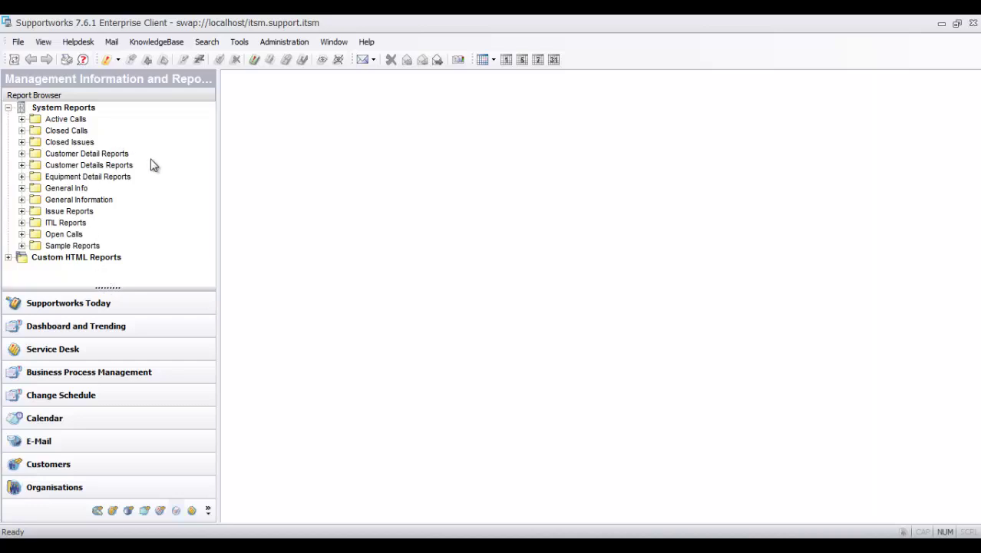
left_click(21, 235)
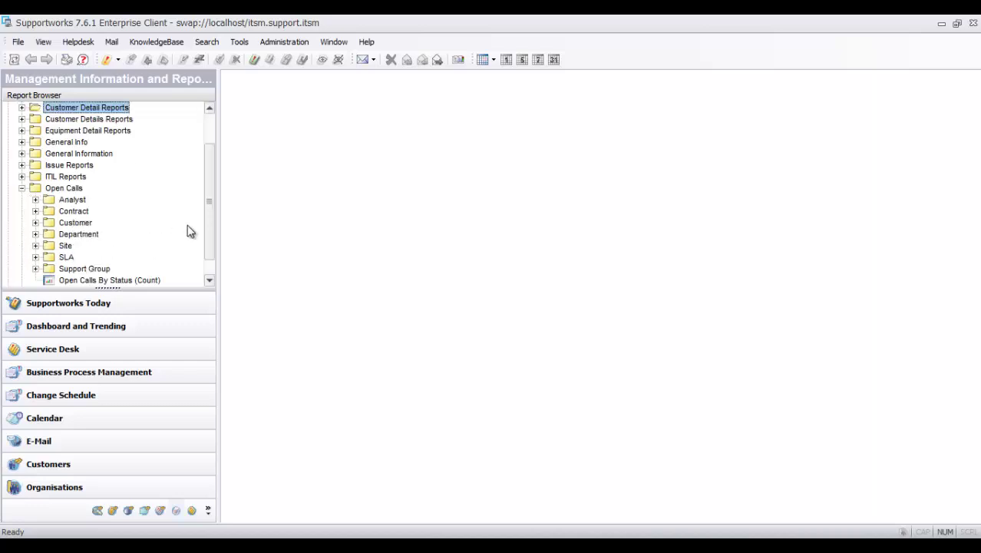
scroll(206, 235, "down", 1)
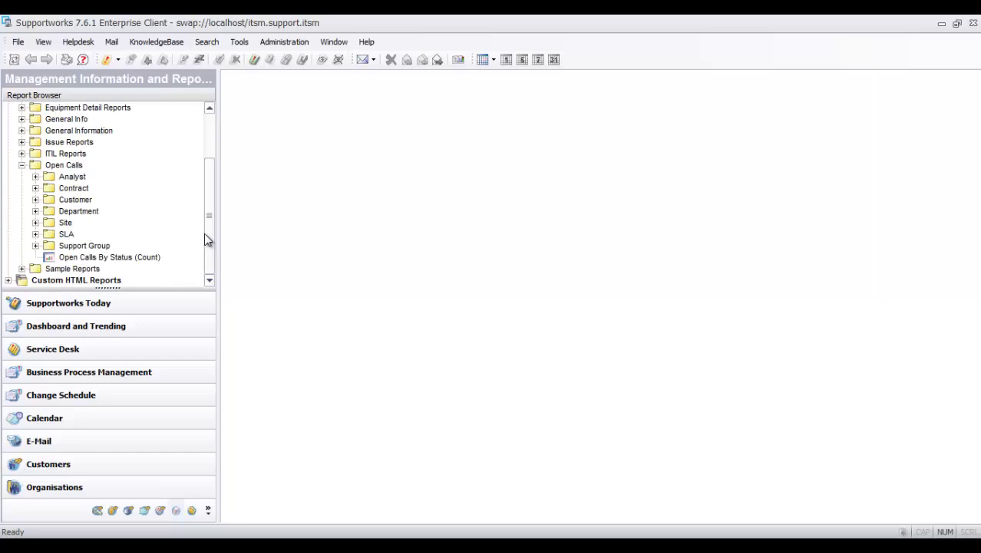
left_click(22, 269)
left_click(35, 223)
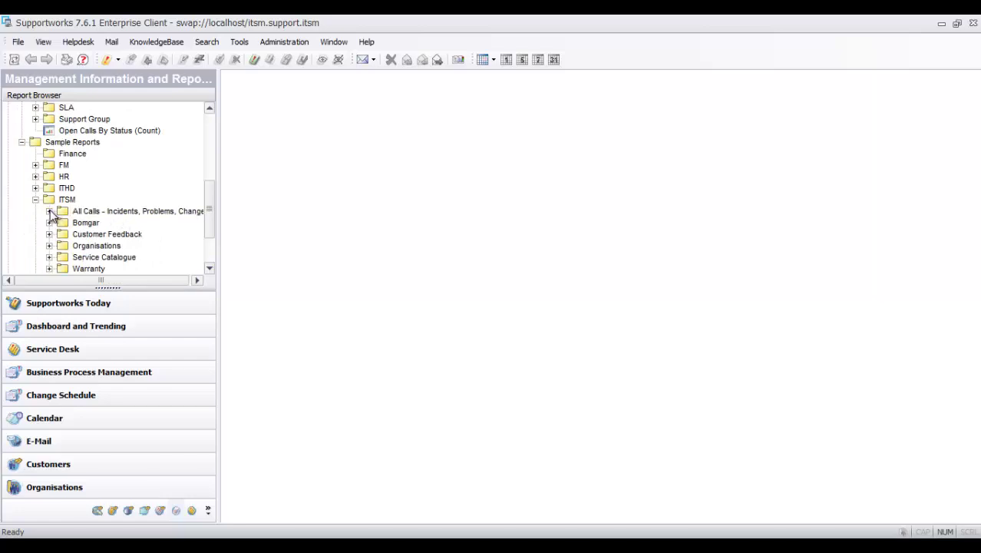
left_click(50, 210)
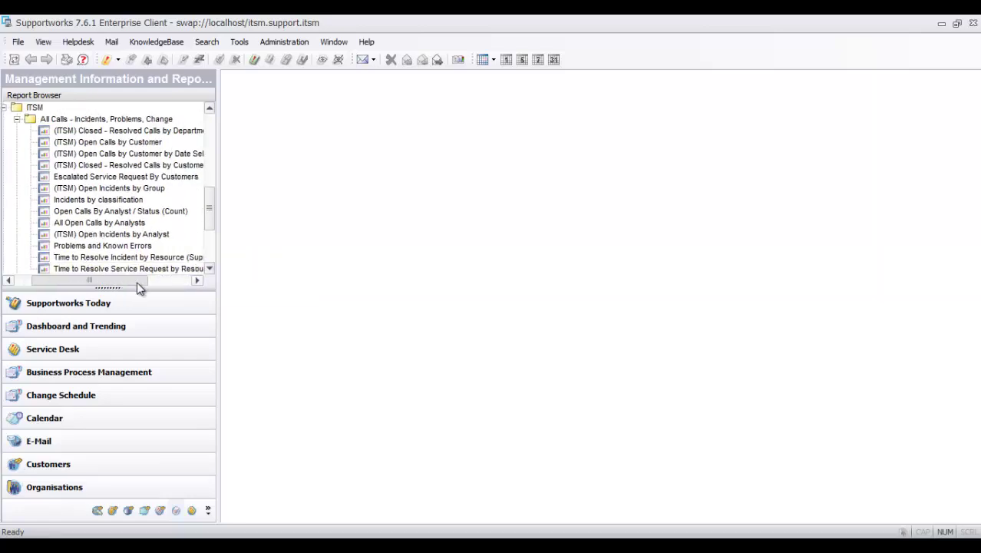
Step: Run the (ITSM) Open Calls by Customer report and scroll through its per-customer chart
left_click_drag(136, 281, 153, 281)
left_click(64, 145)
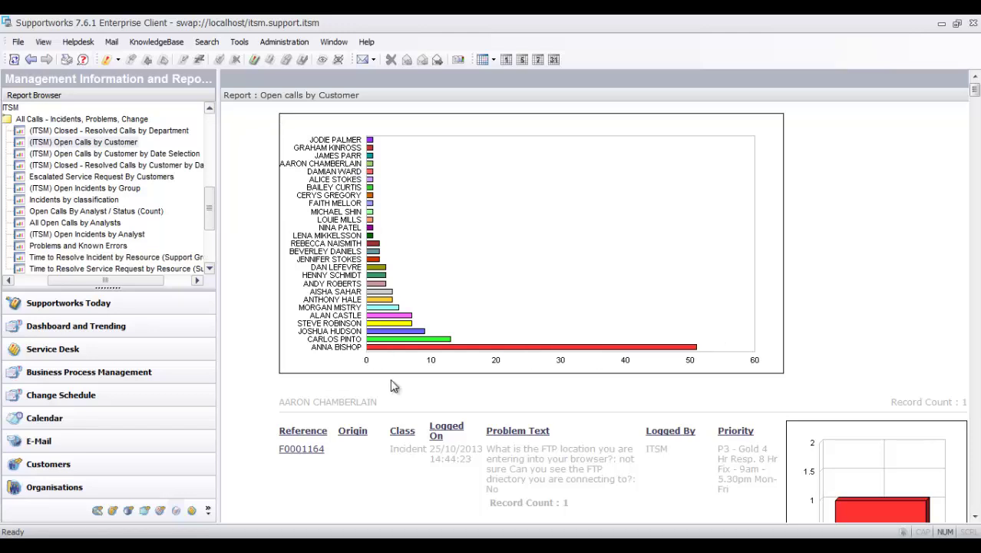
scroll(400, 368, "down", 2)
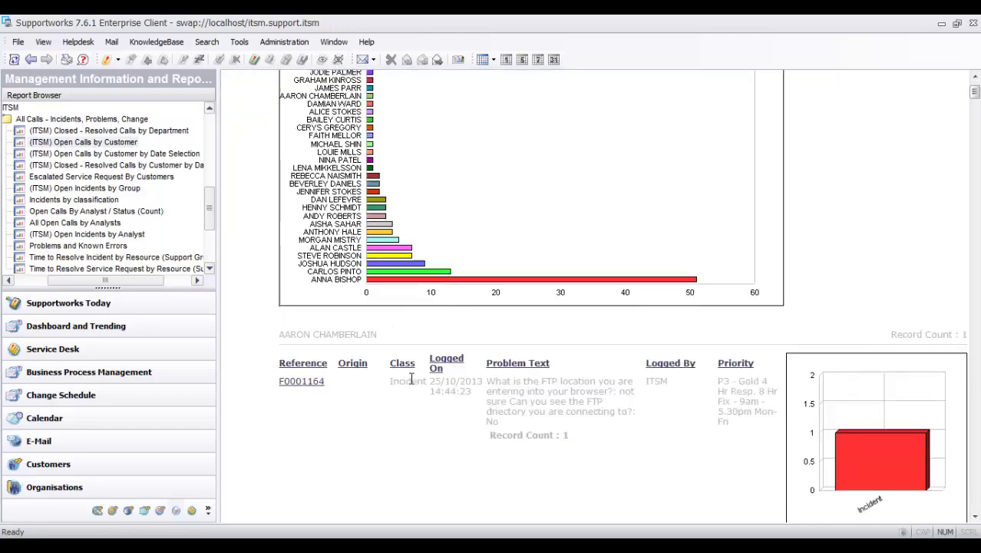
right_click(70, 145)
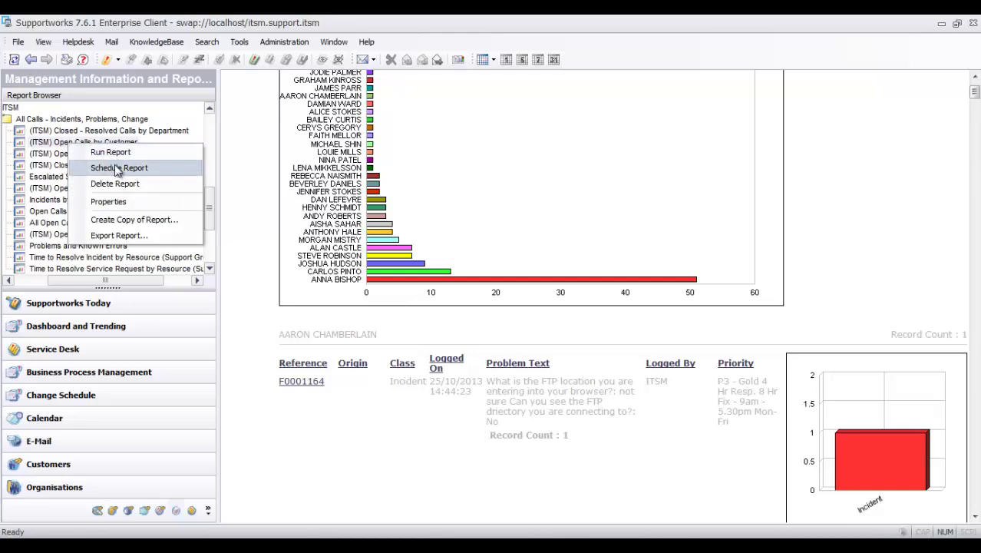
Step: Try e-mail delivery and a once-a-day schedule, cancel the job, then open the report's Properties
left_click(117, 168)
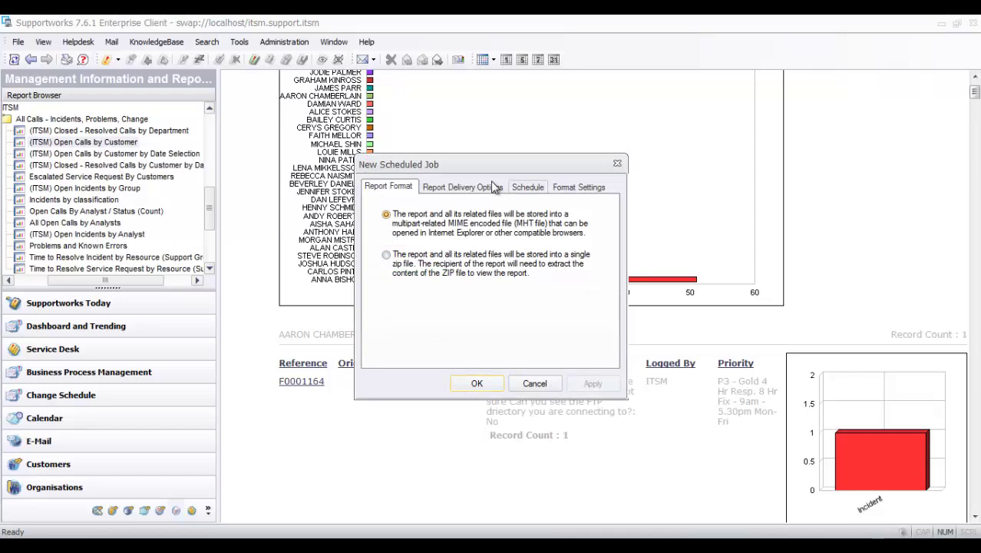
left_click(478, 186)
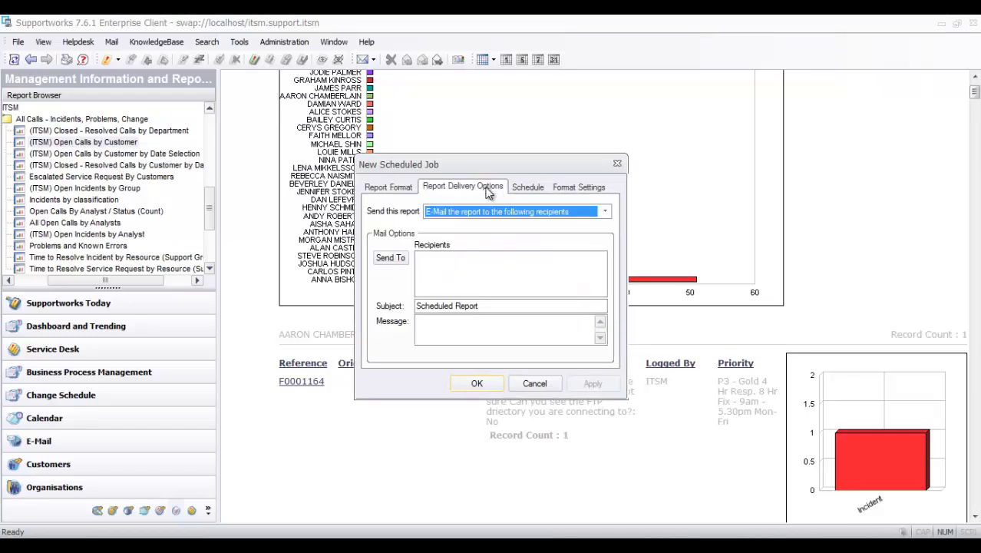
left_click(603, 215)
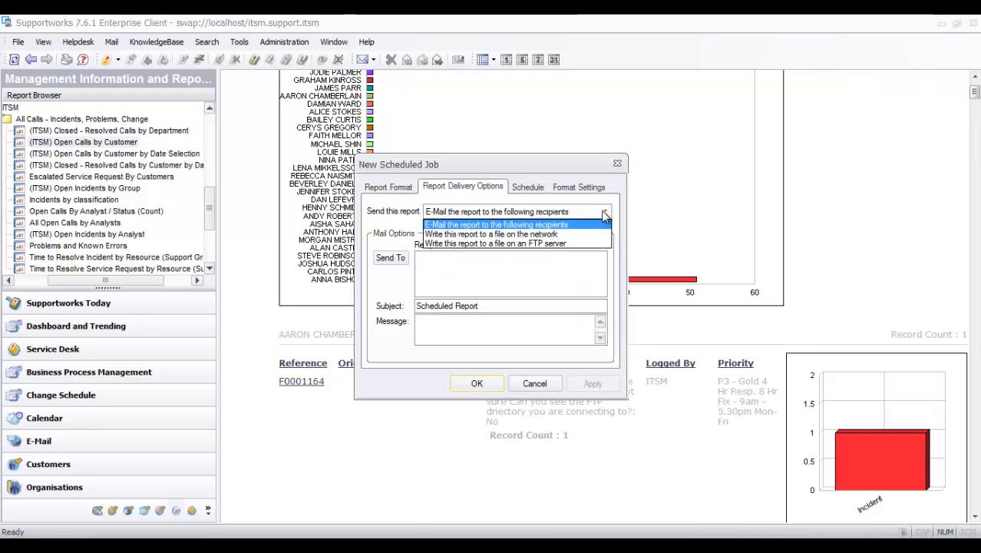
left_click(604, 215)
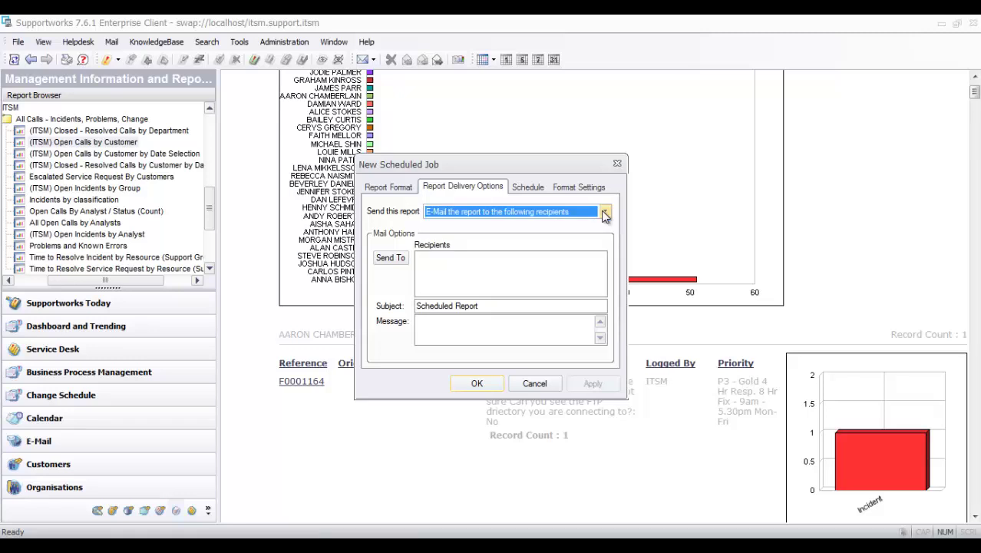
left_click(528, 186)
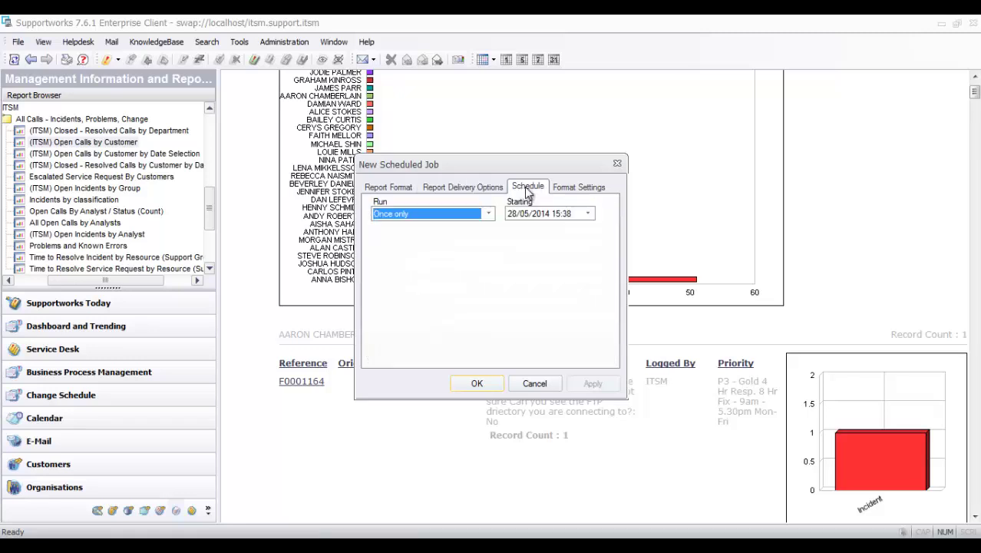
left_click(487, 215)
left_click(461, 233)
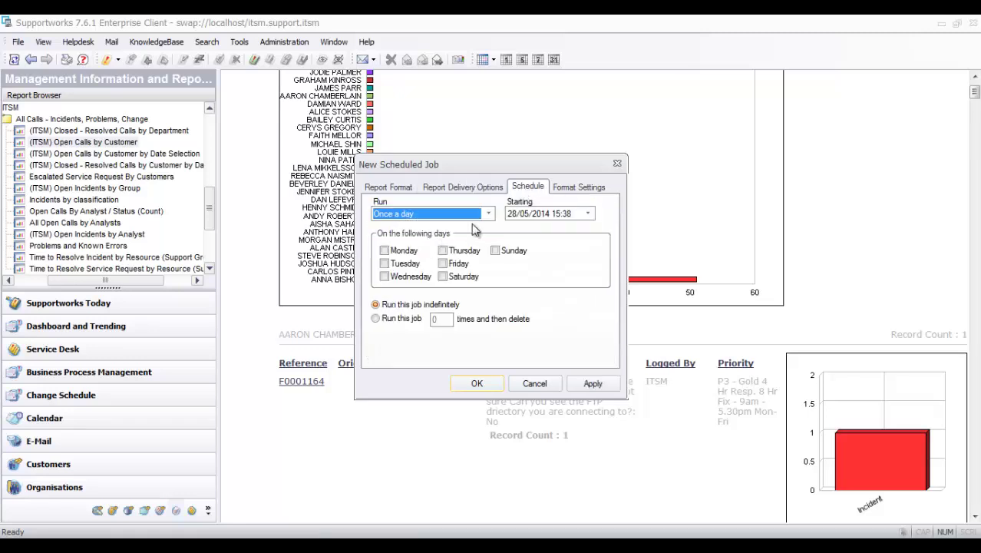
left_click(535, 383)
right_click(88, 145)
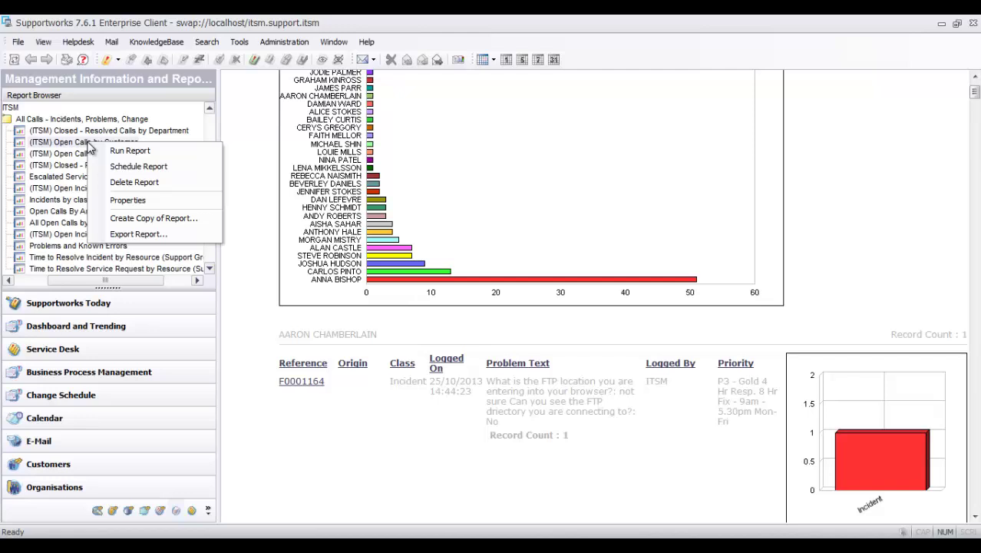
left_click(124, 201)
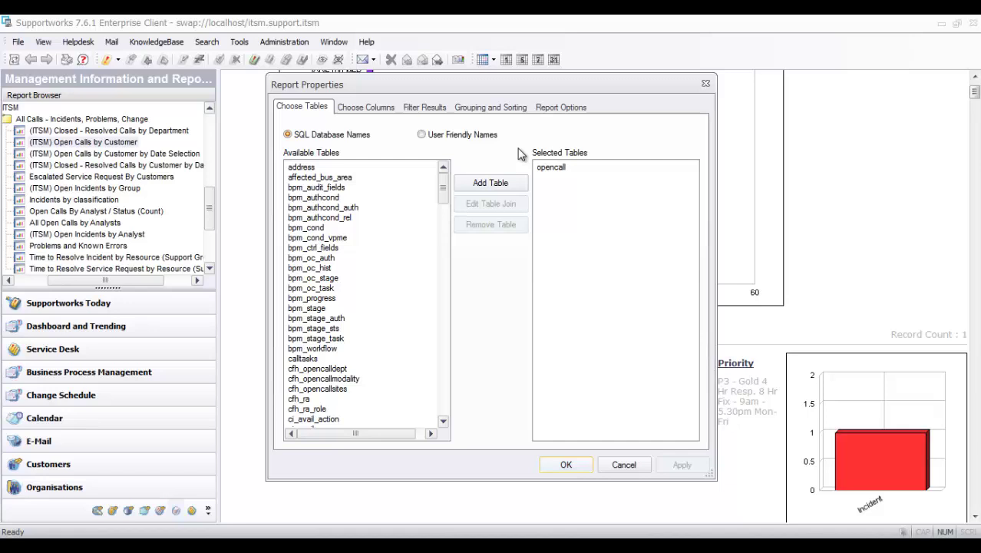
Step: Review the report's selected columns, displaying them by SQL database names
left_click(367, 111)
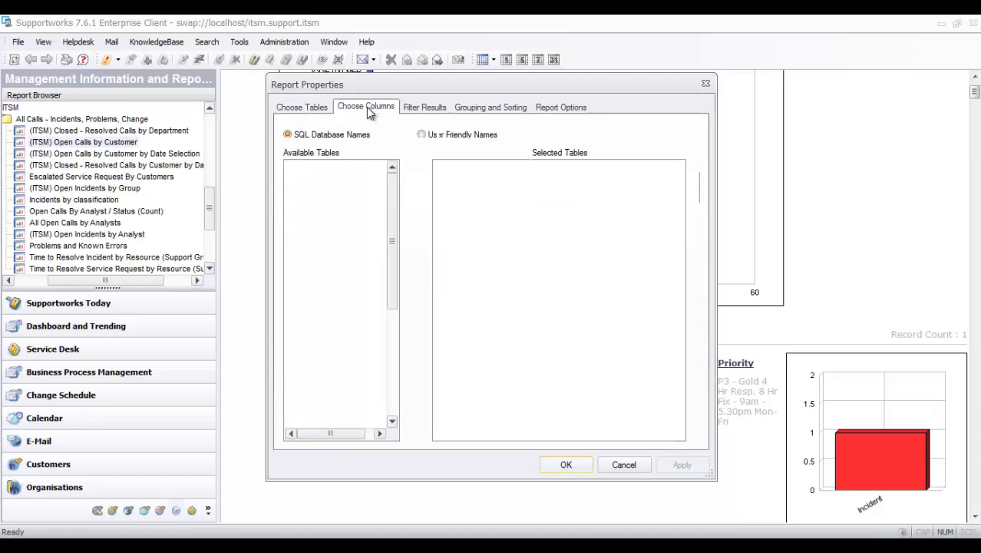
left_click_drag(492, 166, 551, 166)
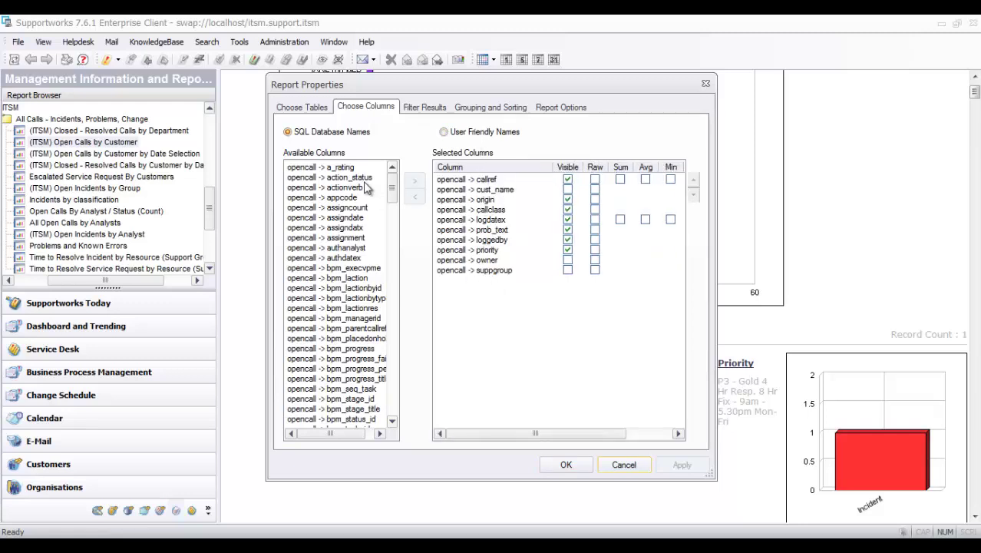
left_click(444, 133)
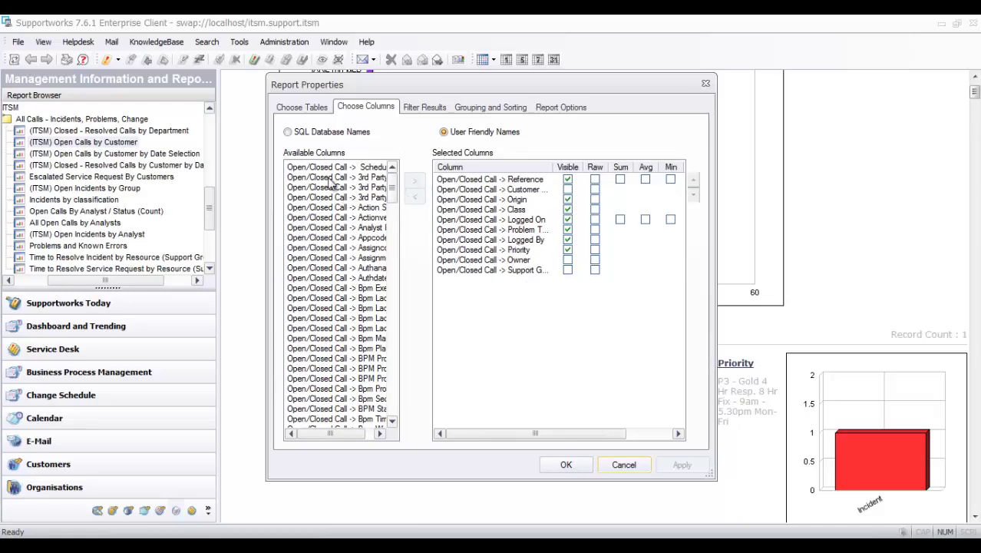
left_click(288, 132)
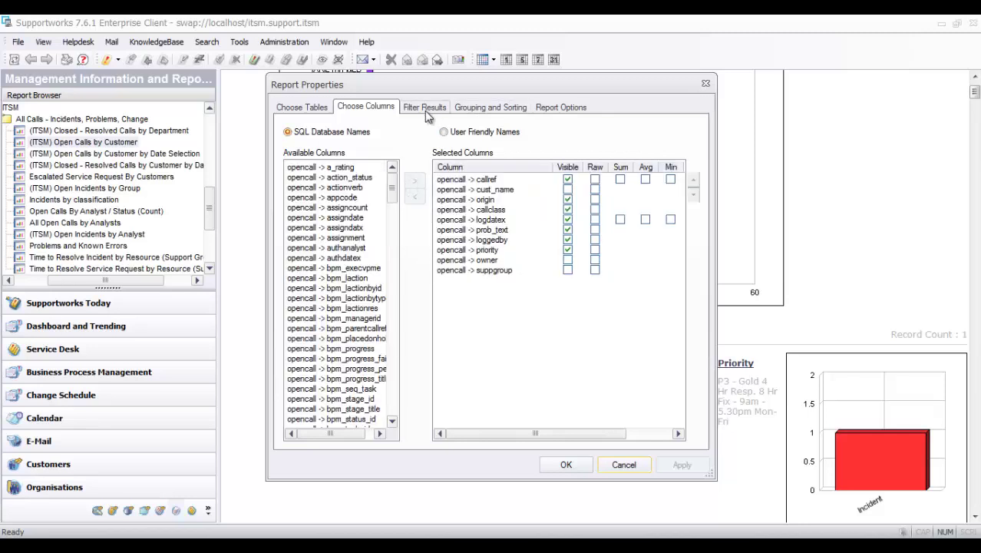
Step: Inspect the Filter Results criteria, drafting an appcode 'is equal to' clause
left_click(424, 107)
left_click(500, 190)
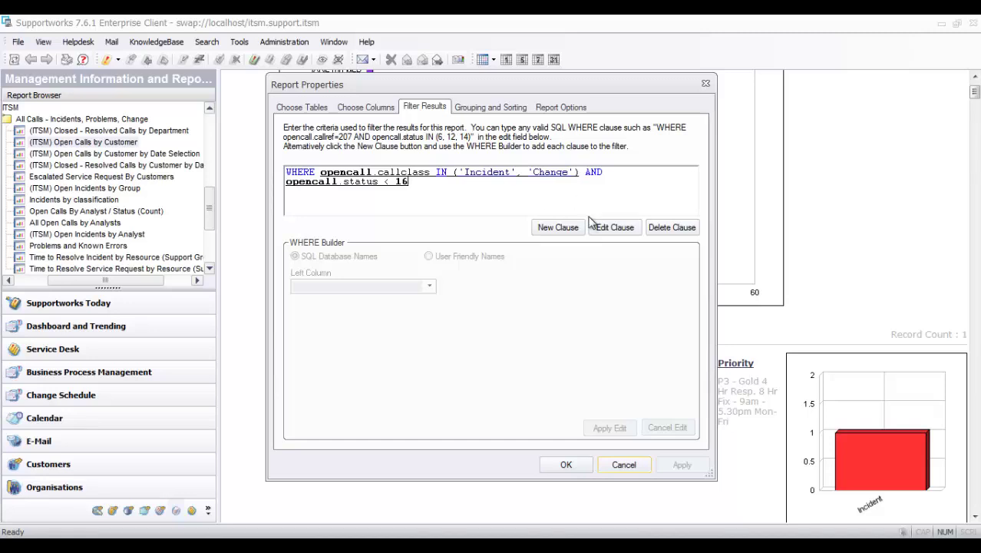
left_click(558, 228)
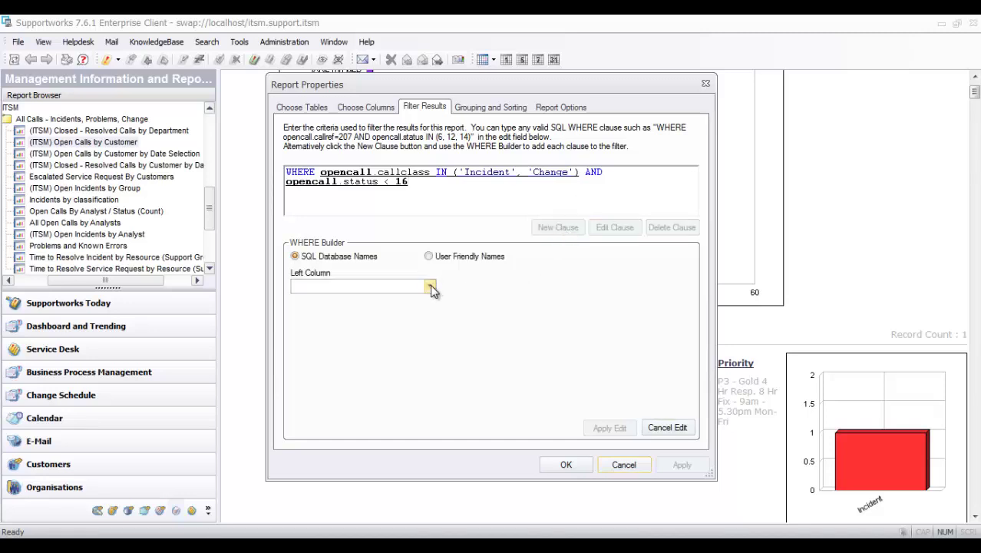
left_click(373, 286)
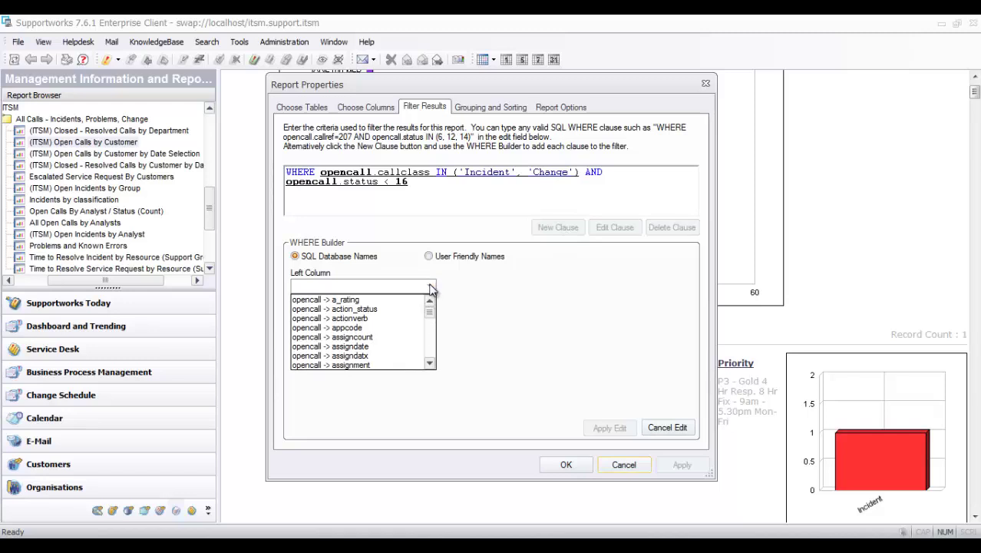
left_click(346, 328)
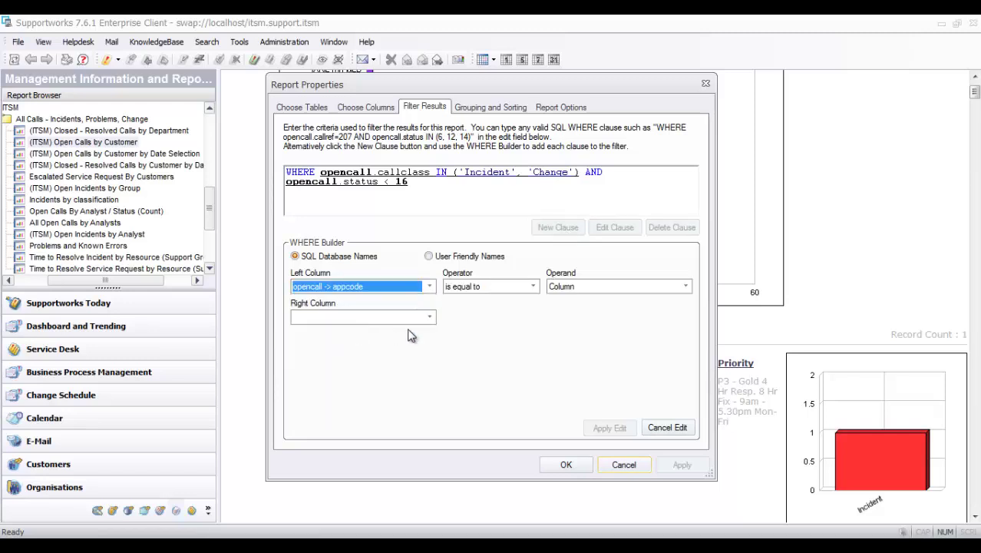
left_click(532, 287)
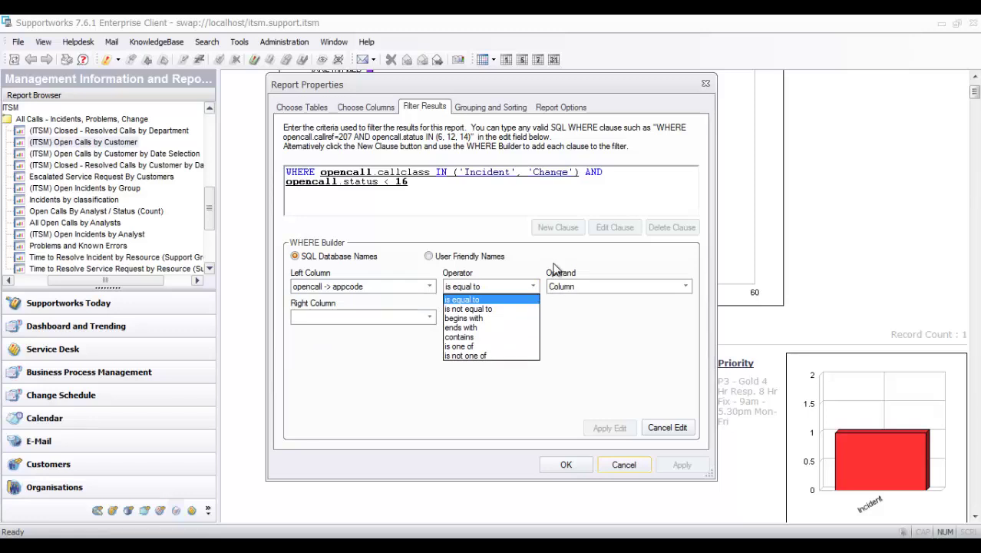
left_click(549, 263)
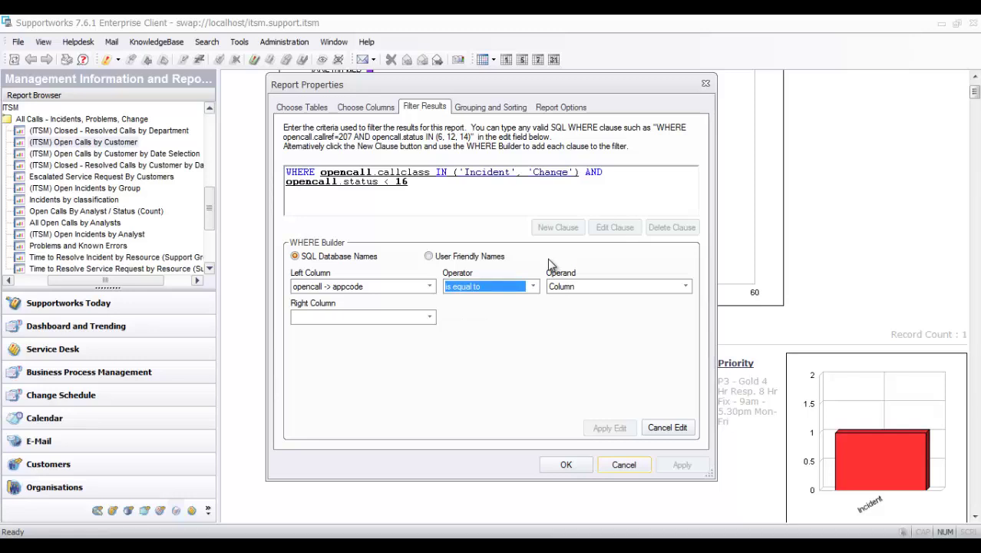
Step: Group by suppgroup instead of cust_name, summary graph on suppgroup, group graph on owner; apply
left_click(478, 108)
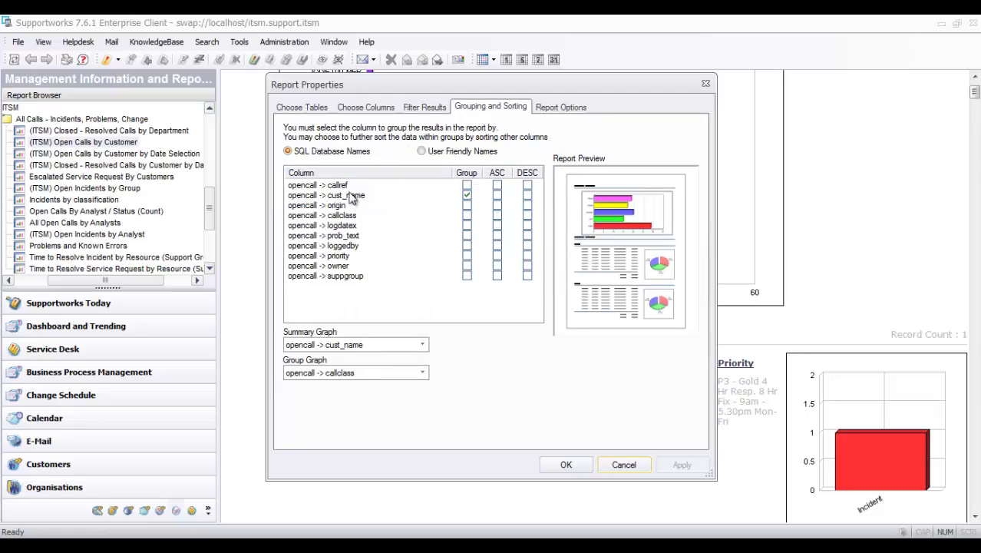
left_click(467, 195)
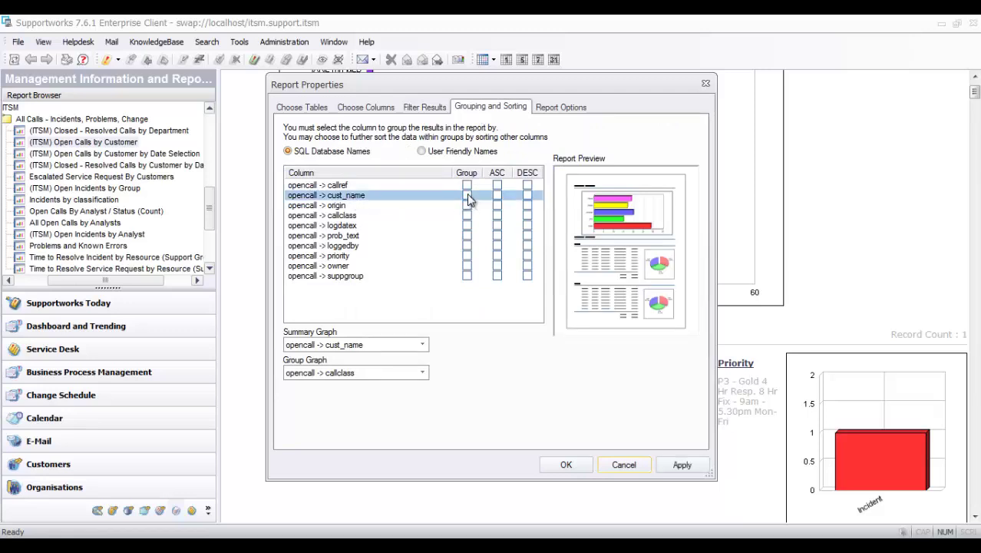
left_click(467, 276)
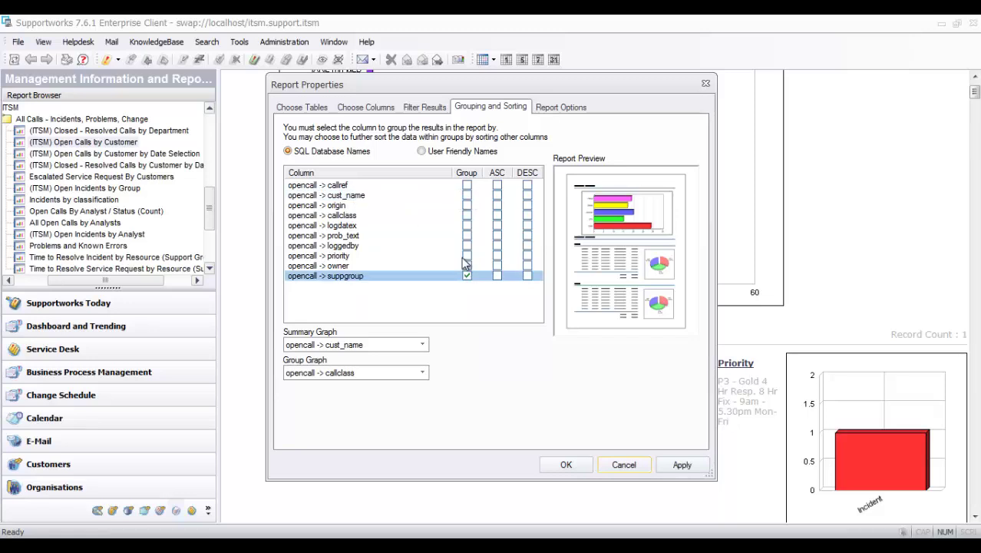
left_click(422, 345)
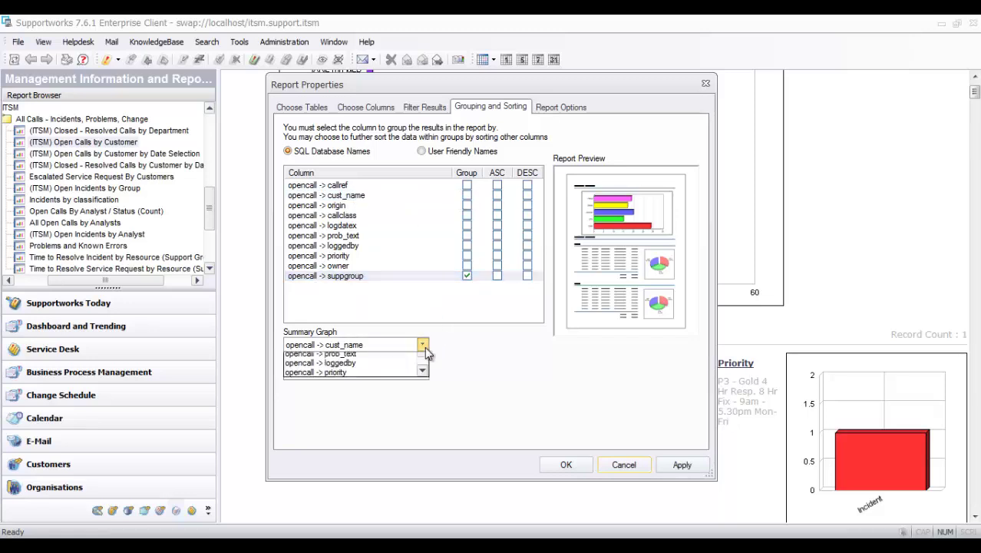
scroll(384, 383, "down", 1)
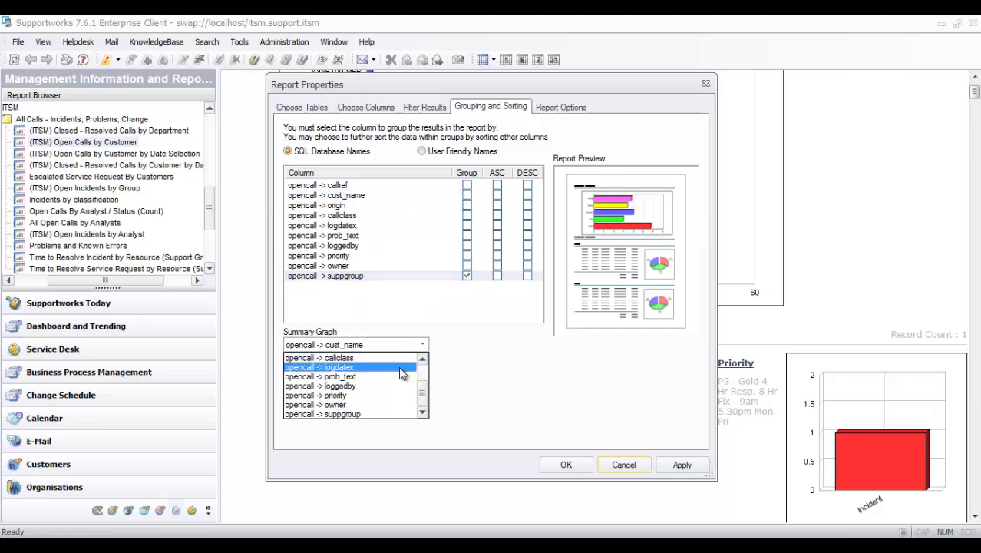
left_click(366, 413)
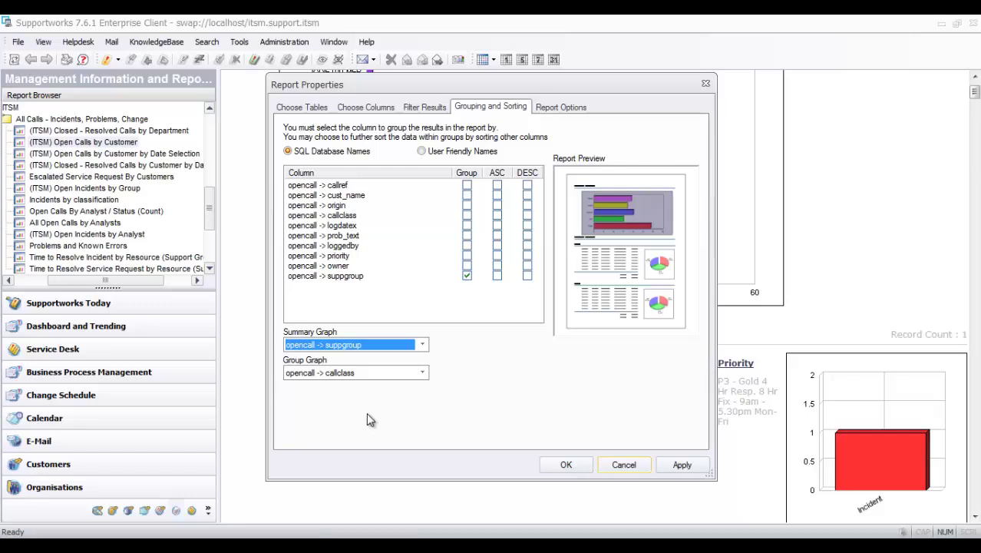
left_click(422, 373)
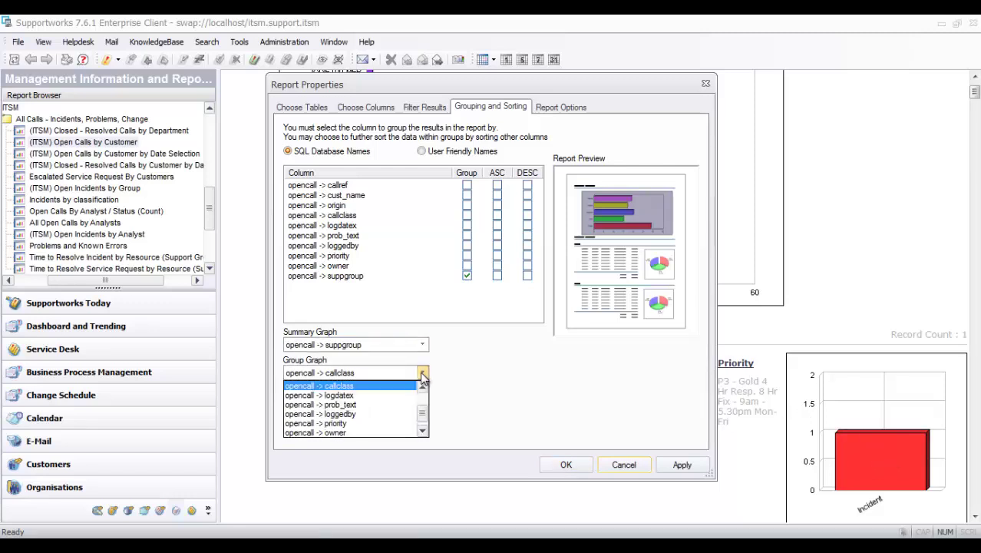
scroll(389, 399, "down", 1)
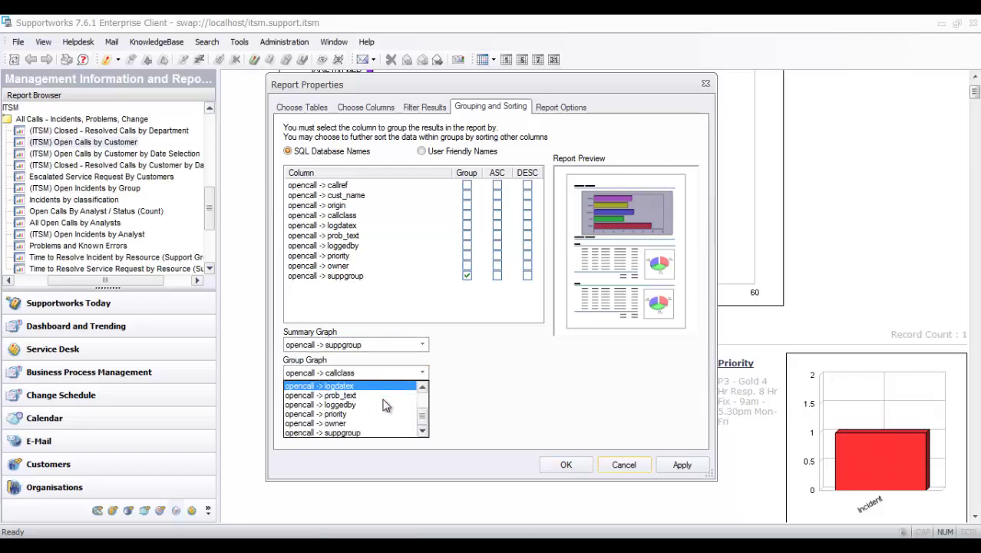
left_click(335, 423)
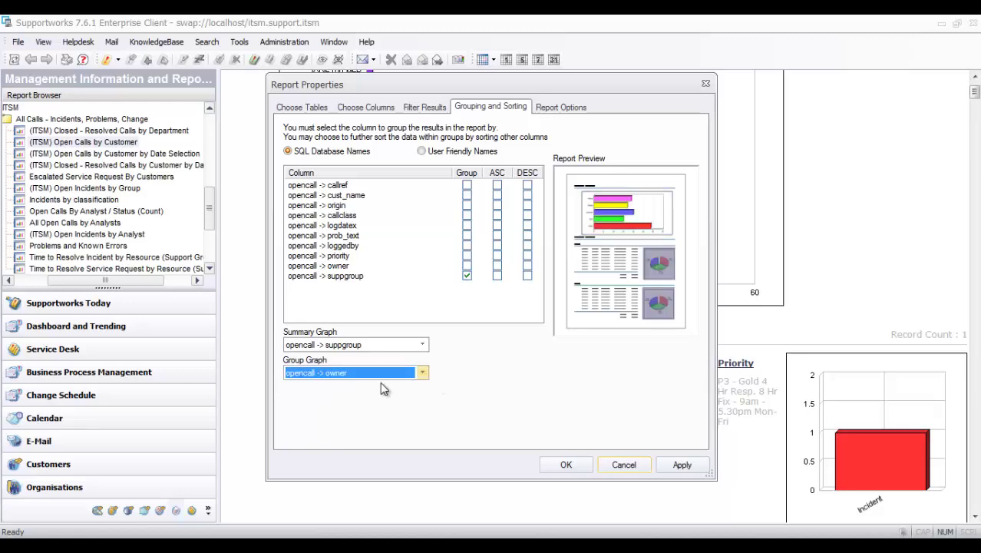
left_click(680, 464)
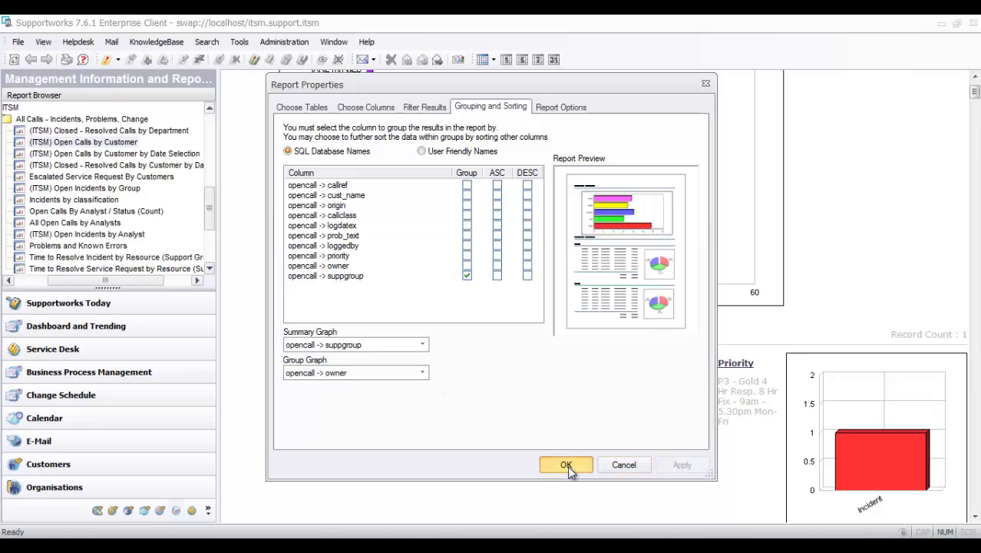
left_click(565, 465)
Step: Rerun the report and scroll its support-group chart, led by 1STLINE with 58 records
left_click(95, 144)
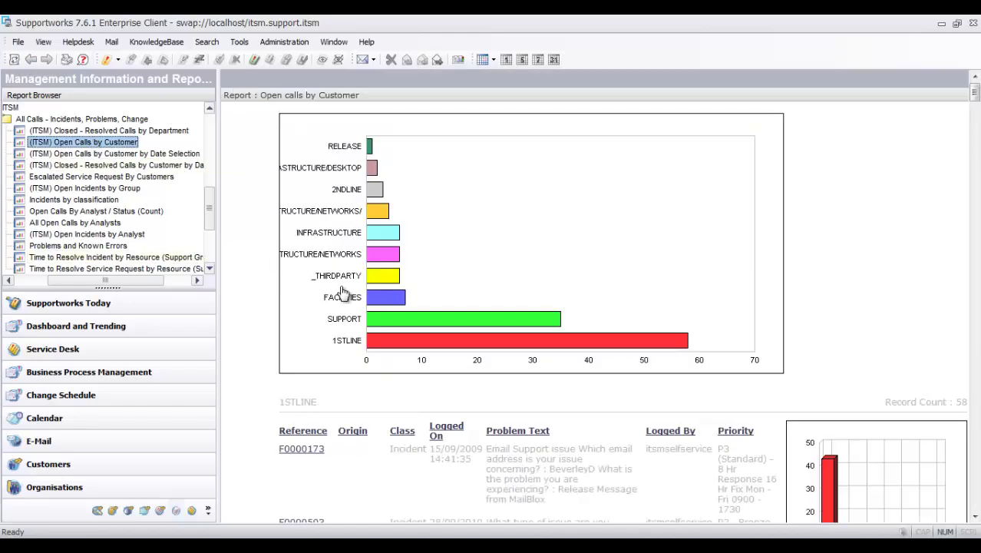
scroll(344, 291, "down", 1)
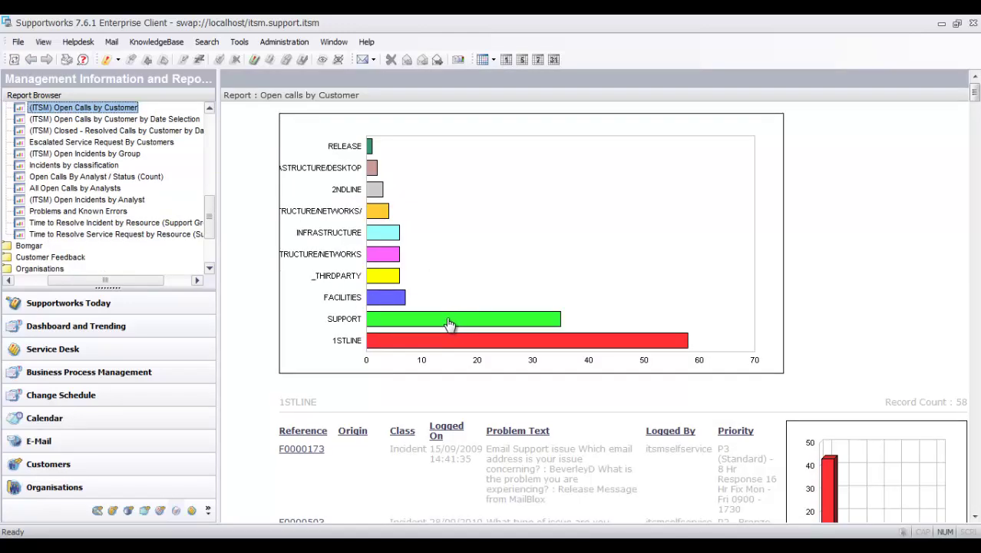
scroll(503, 406, "down", 1)
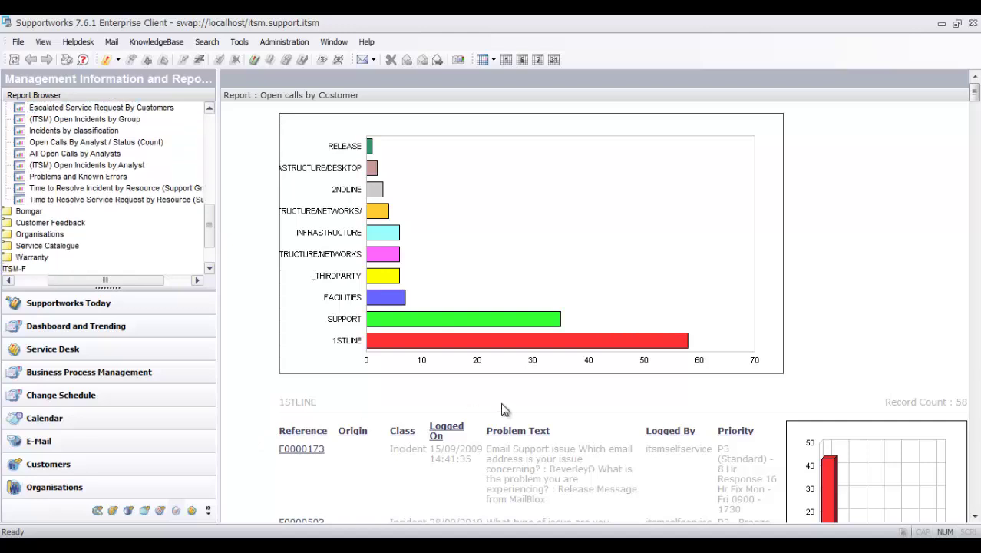
scroll(978, 227, "down", 1)
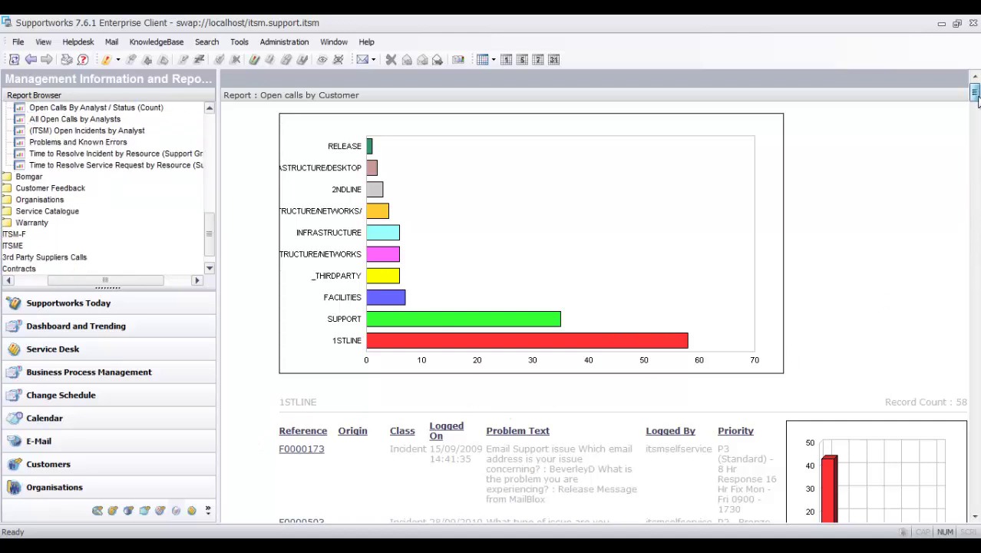
left_click_drag(975, 93, 975, 102)
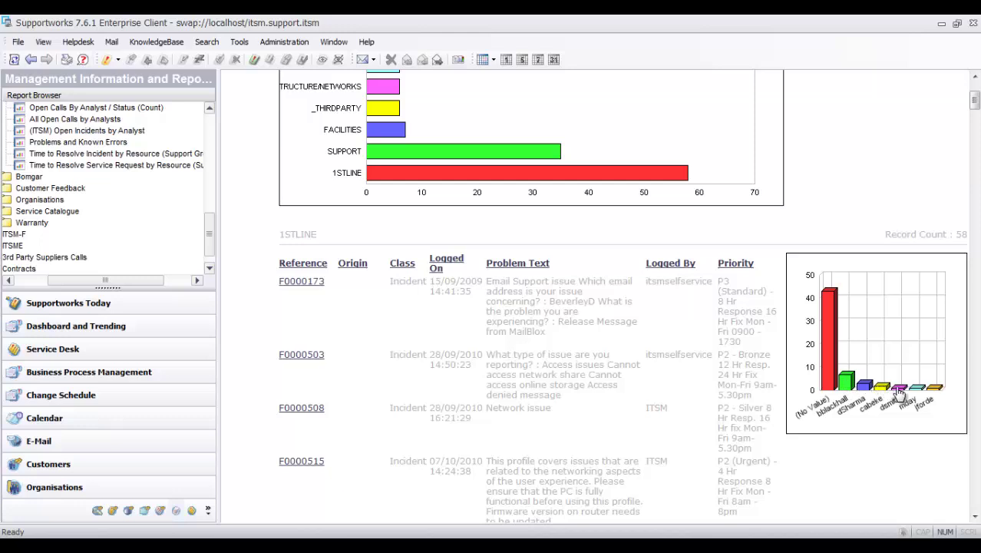
scroll(898, 392, "down", 1)
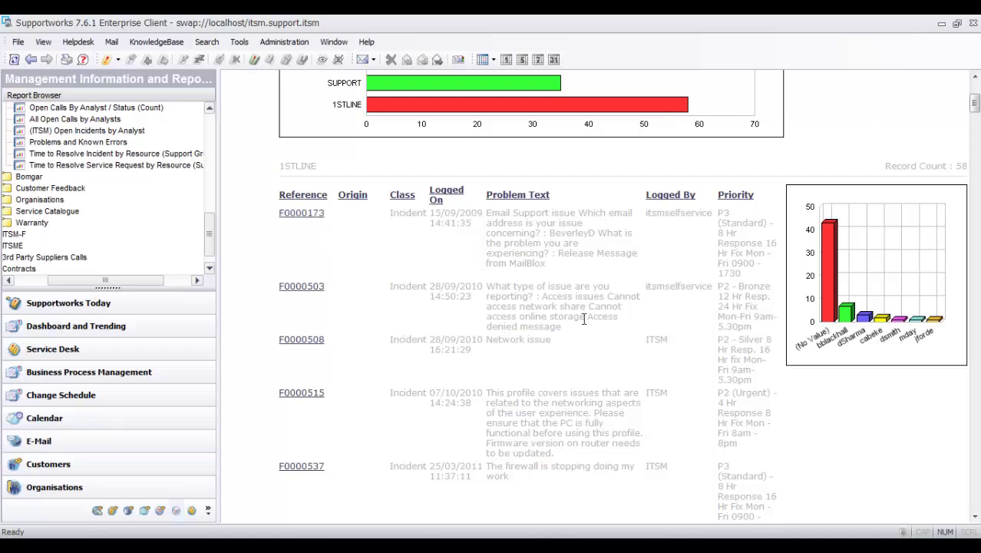
scroll(585, 323, "up", 3)
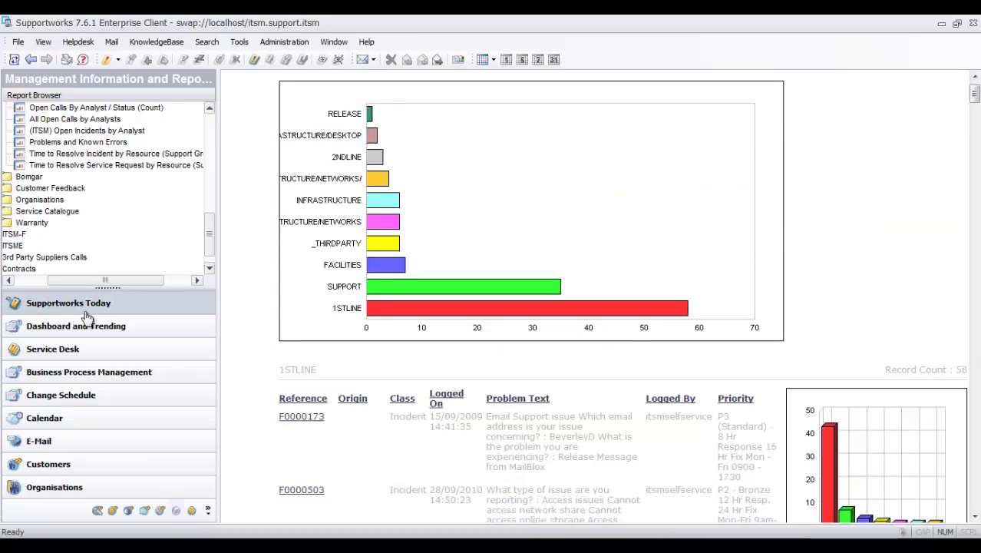
scroll(244, 321, "up", 1)
left_click_drag(74, 279, 40, 279)
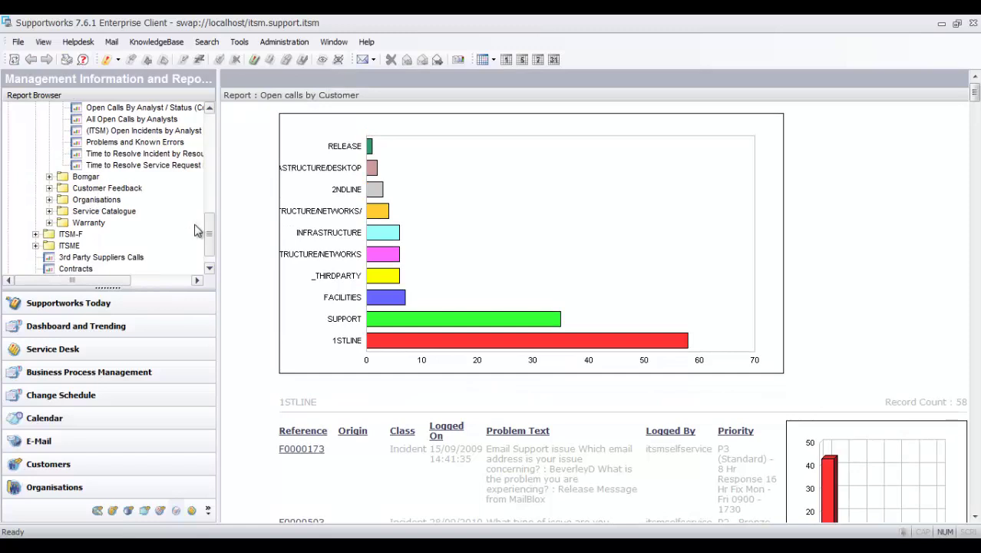
Step: Run the Top N Oldest Incidents report from Custom HTML Reports > ITSM > Incident
scroll(207, 261, "down", 1)
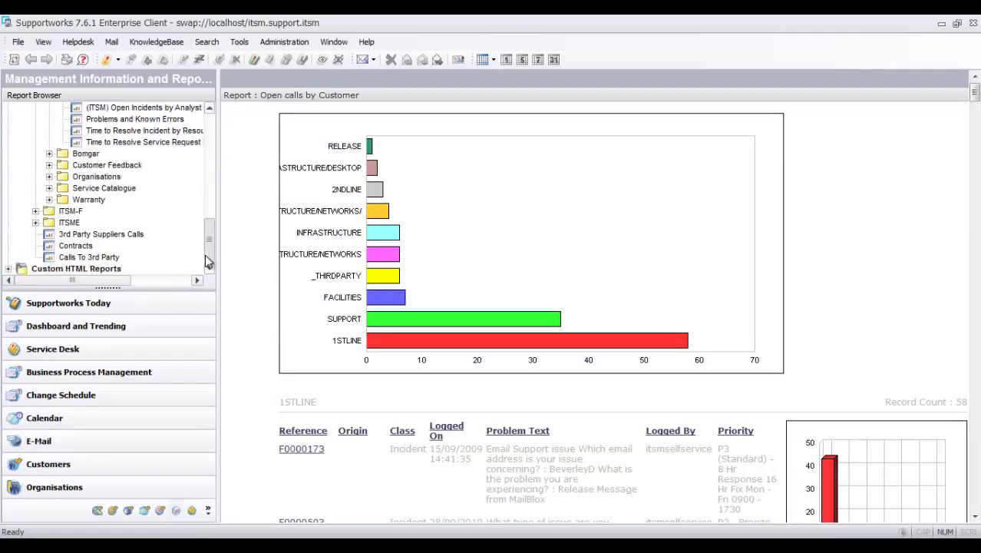
left_click(9, 268)
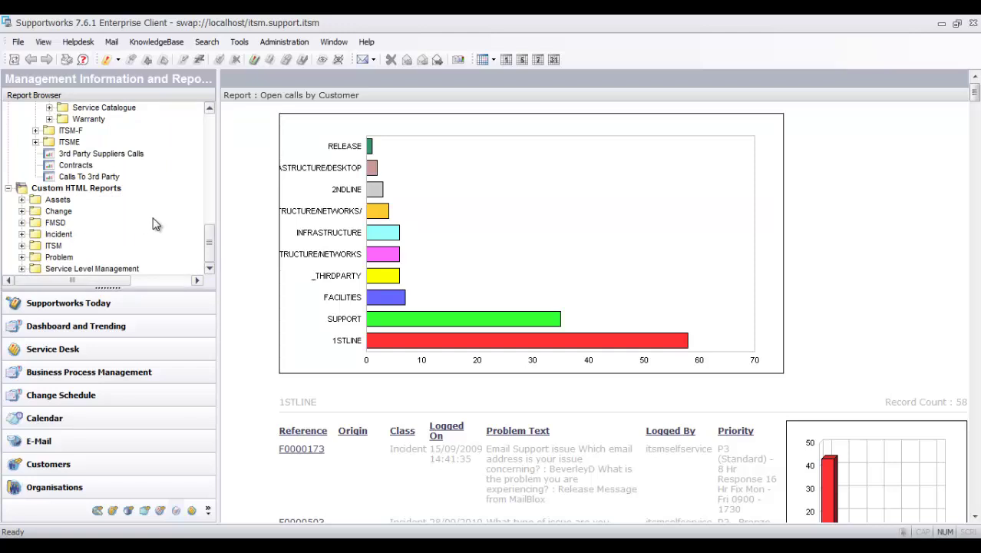
left_click(22, 246)
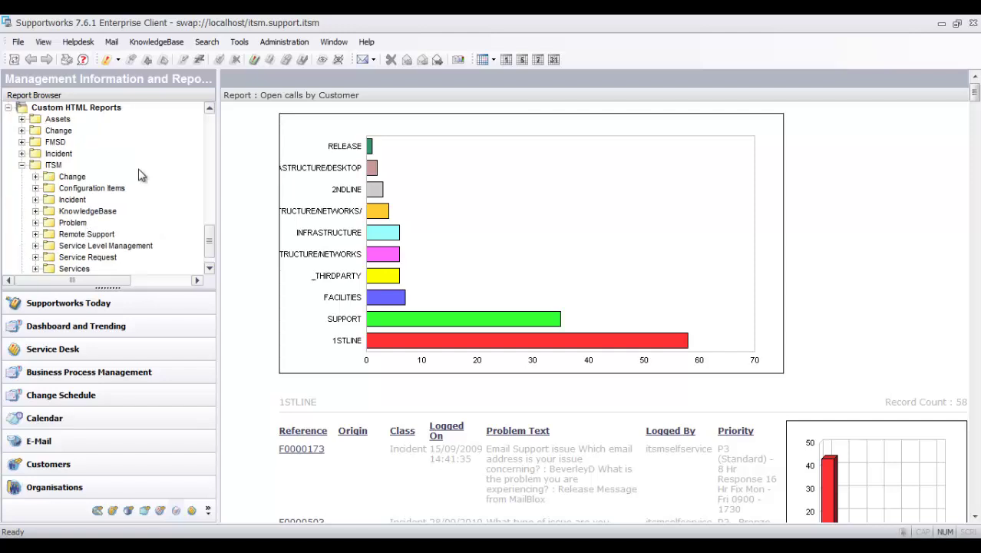
left_click(36, 200)
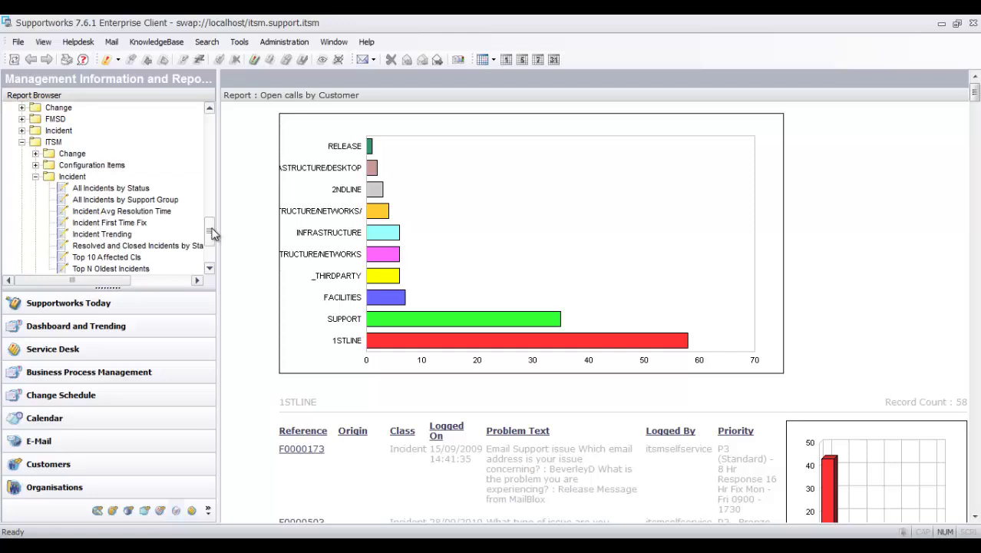
scroll(212, 235, "down", 1)
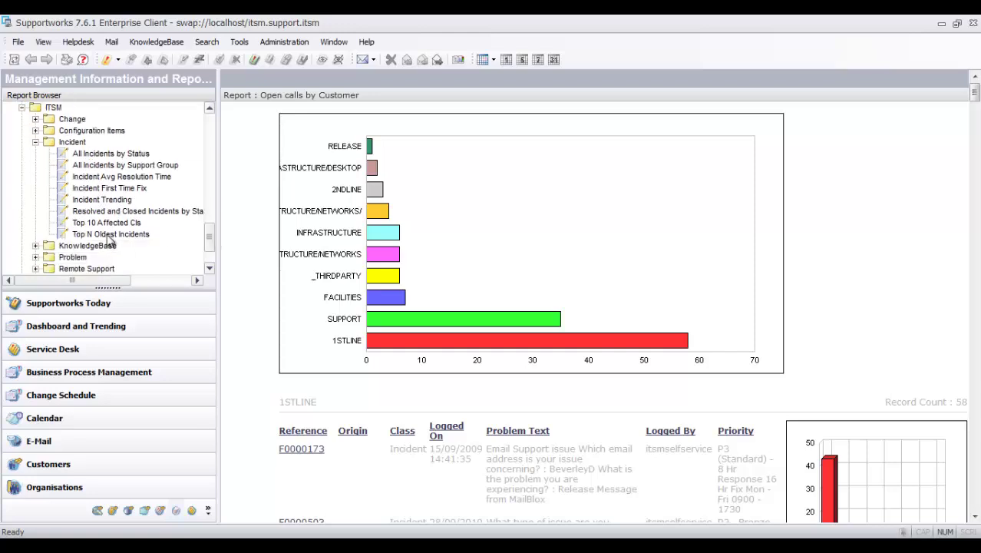
left_click(110, 234)
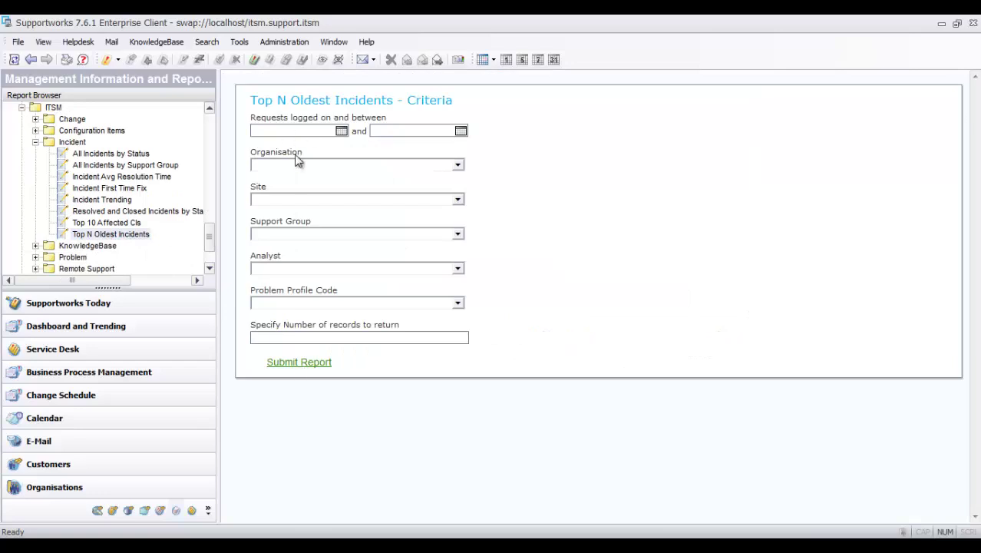
left_click(305, 363)
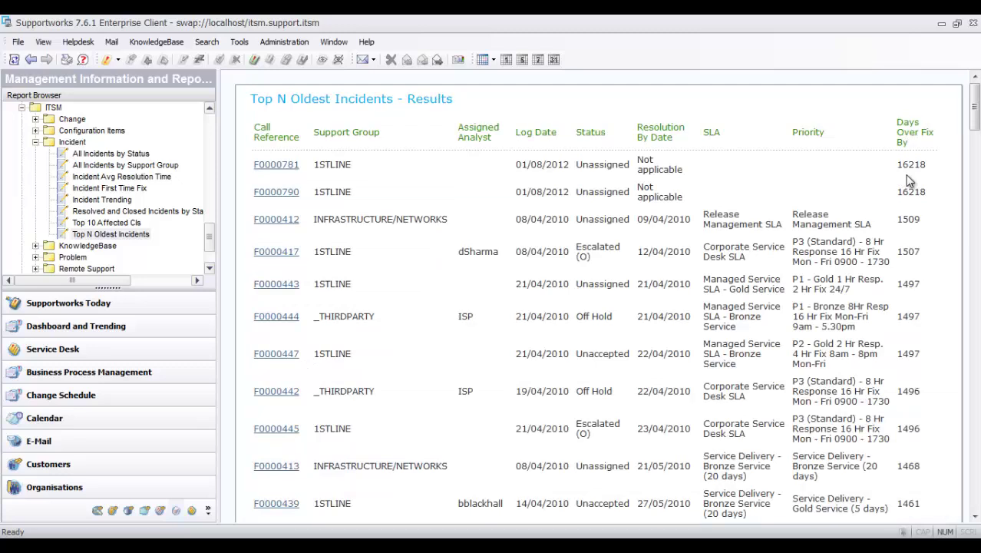
Step: Collapse Incident, expand Services, and open the Service Level Agreement Monitoring criteria form
left_click(35, 142)
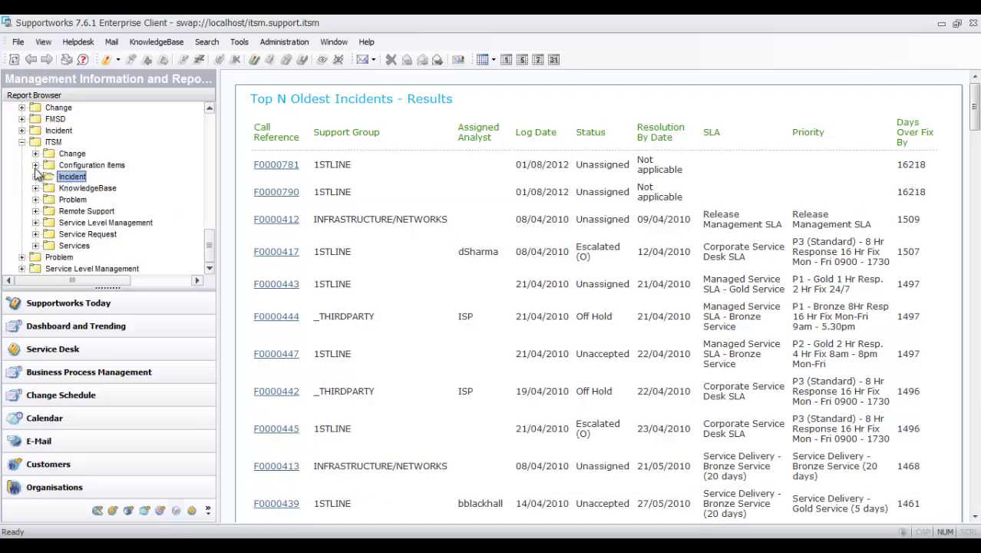
left_click(35, 246)
scroll(211, 250, "down", 1)
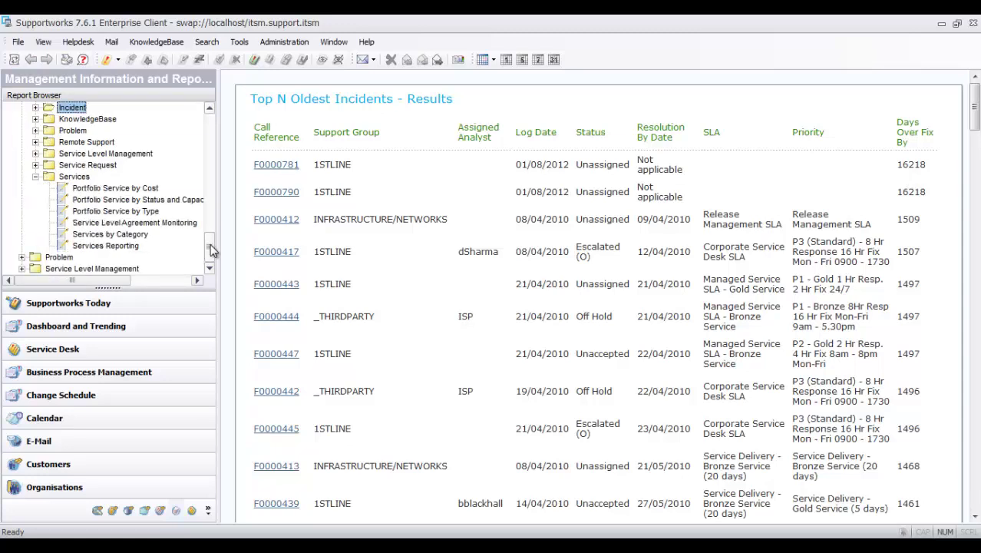
left_click(91, 225)
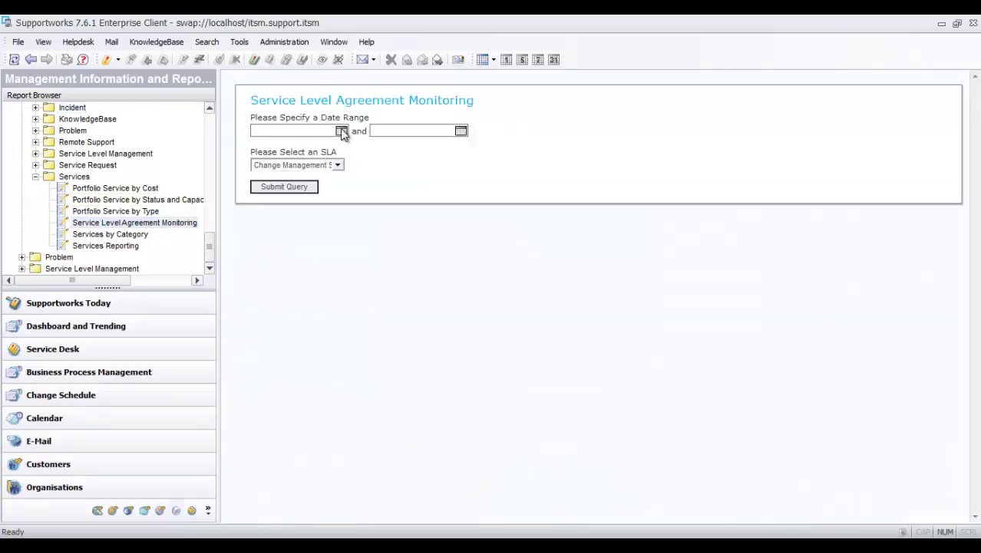
Step: Run SLA monitoring from January 2014 to the current month and review the results
left_click(341, 131)
left_click(319, 151)
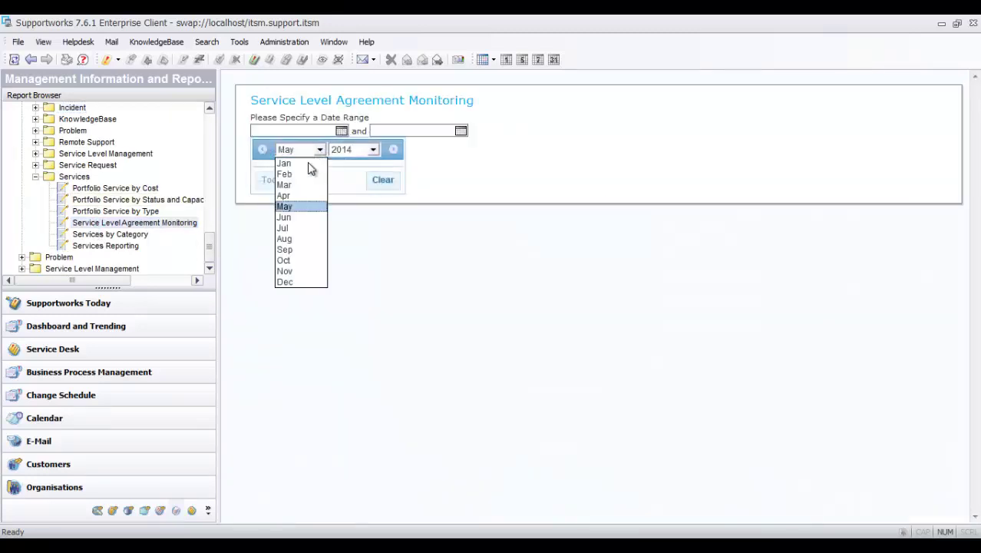
left_click(311, 165)
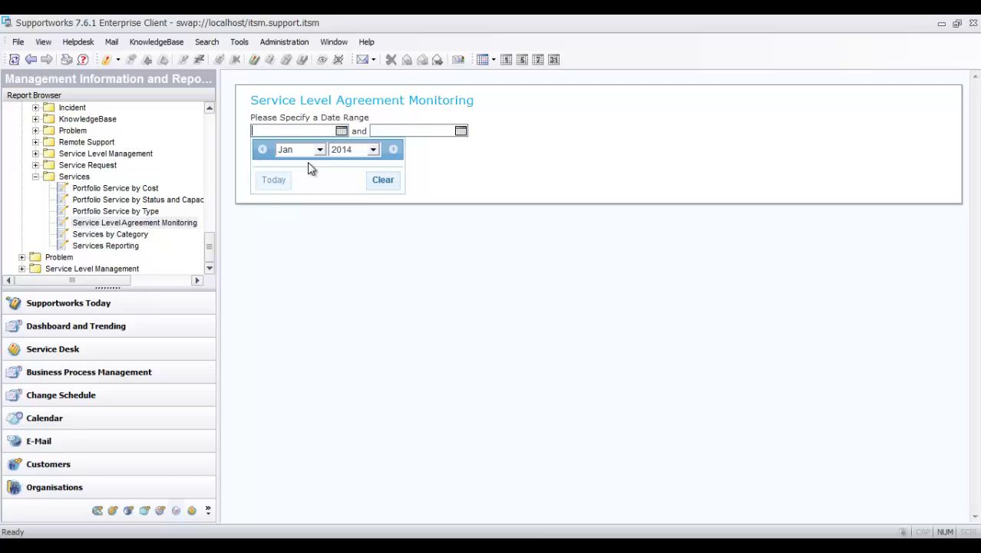
left_click(320, 208)
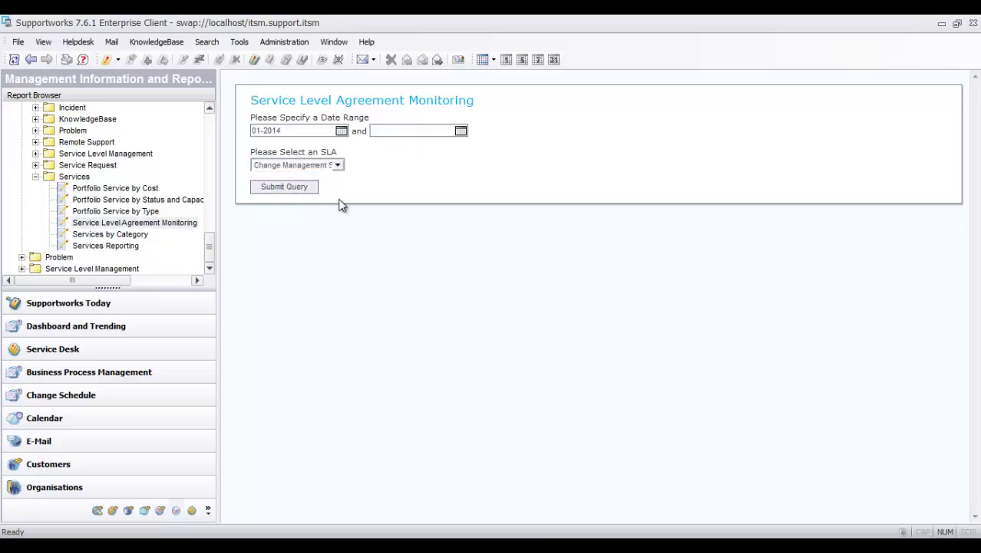
left_click(459, 132)
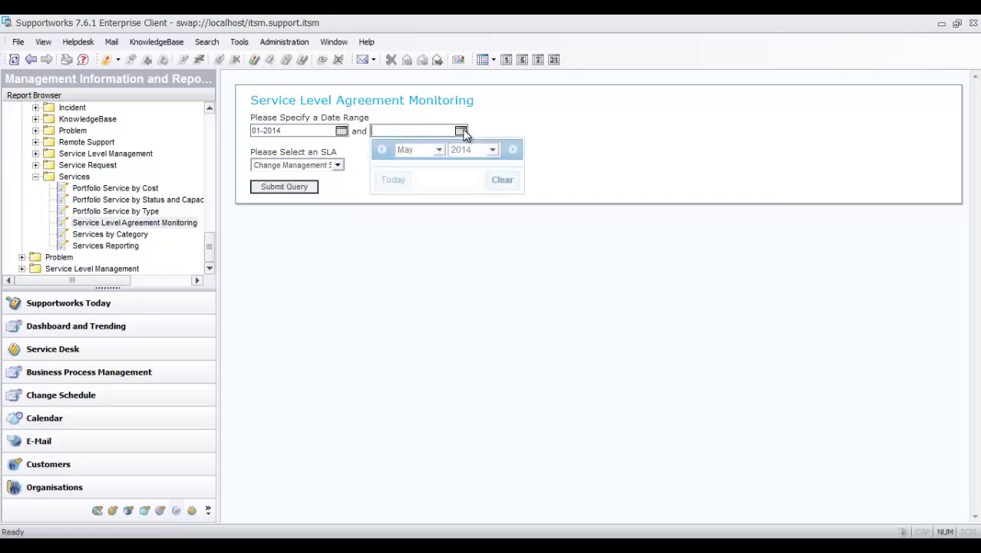
left_click(392, 181)
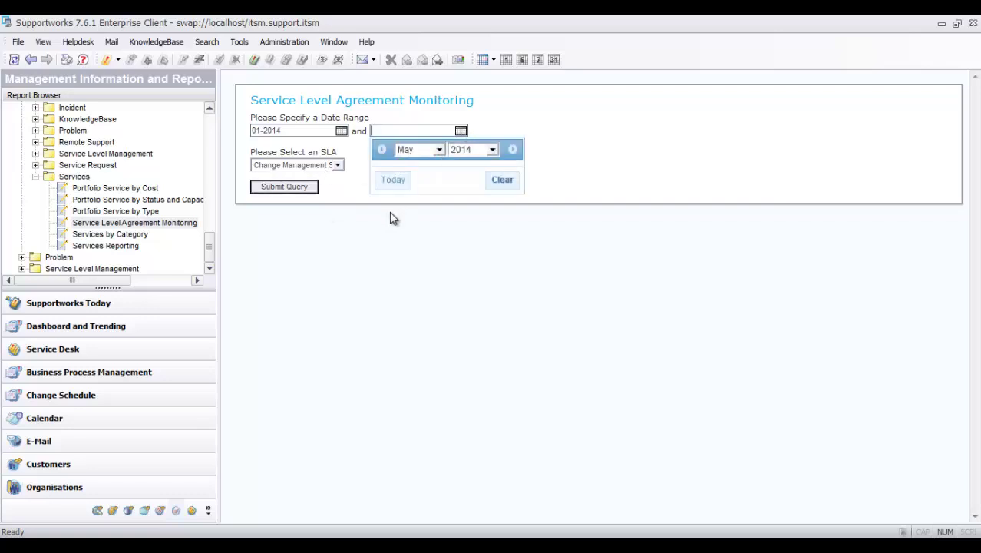
left_click(284, 189)
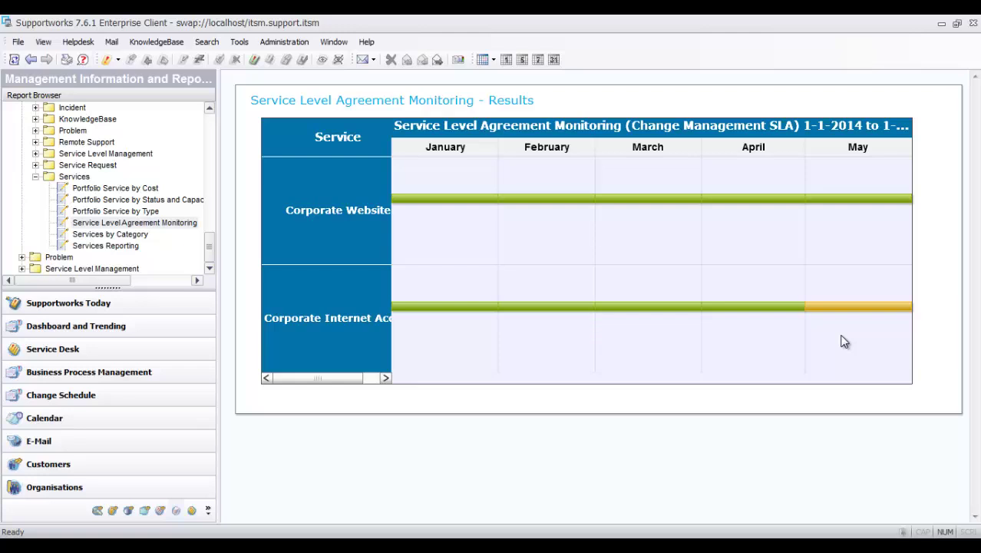
mouse_move(857, 311)
mouse_move(475, 203)
mouse_move(889, 306)
Step: Collapse the ITSM and System Reports branches and show the Dashboard and Trending performance charts
left_click_drag(110, 286, 108, 381)
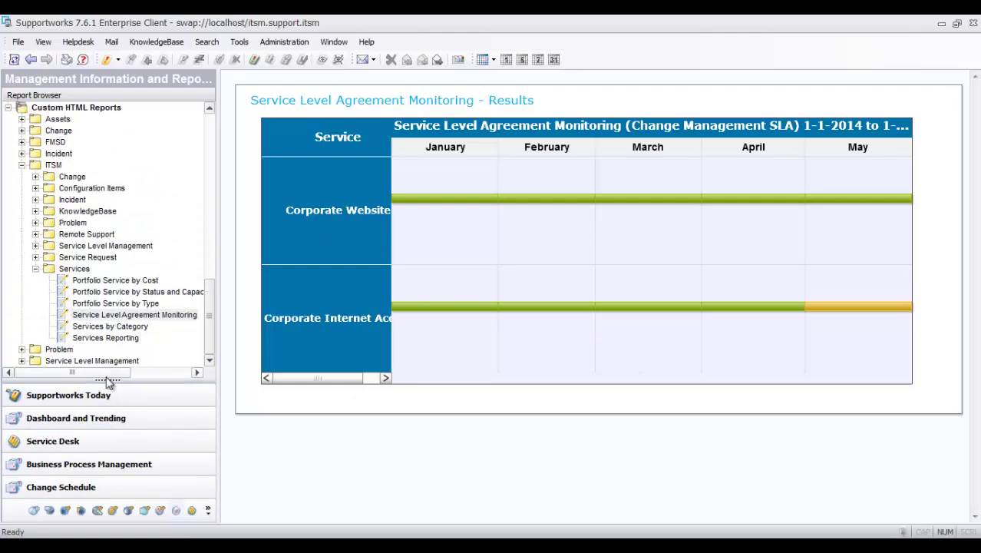
left_click(21, 165)
left_click_drag(211, 280, 209, 136)
left_click(8, 108)
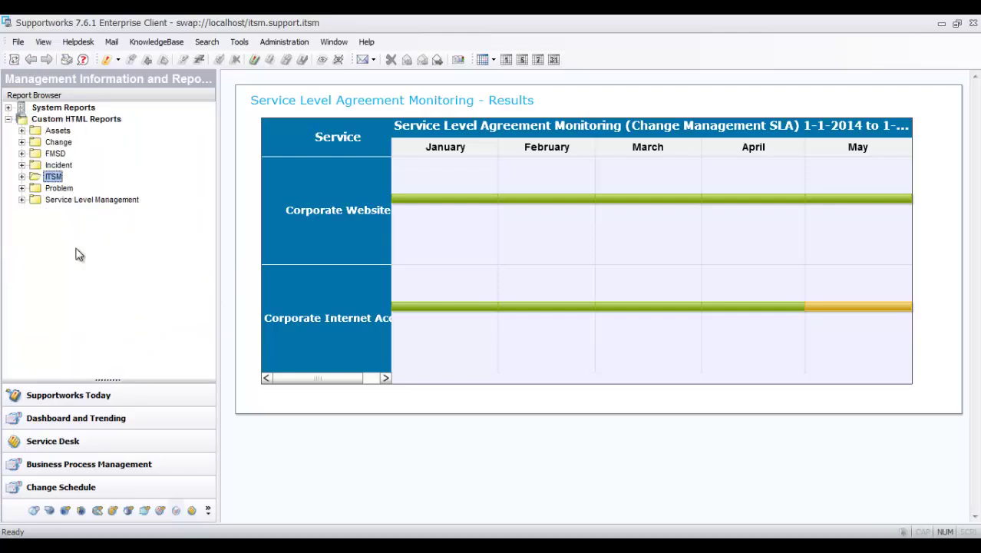
left_click(88, 418)
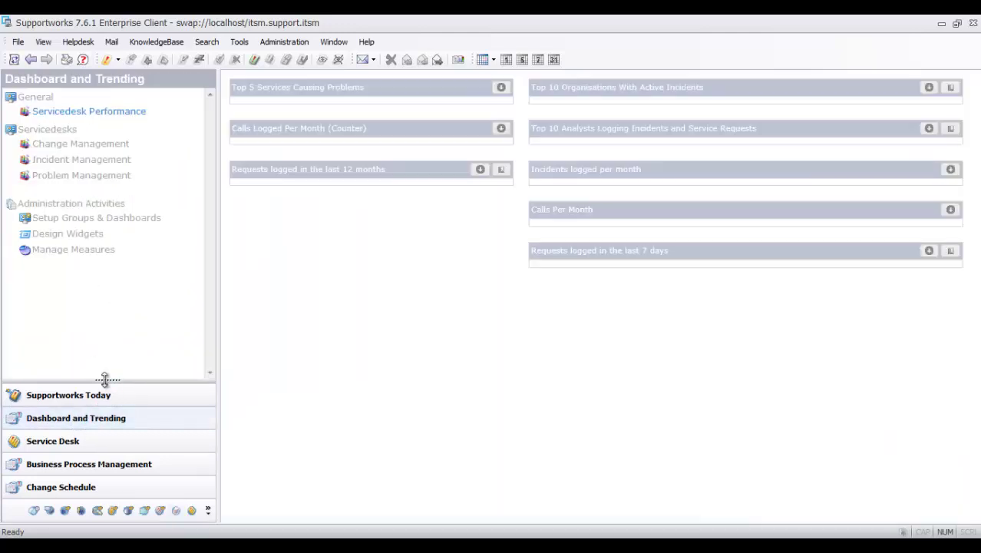
left_click_drag(105, 380, 80, 285)
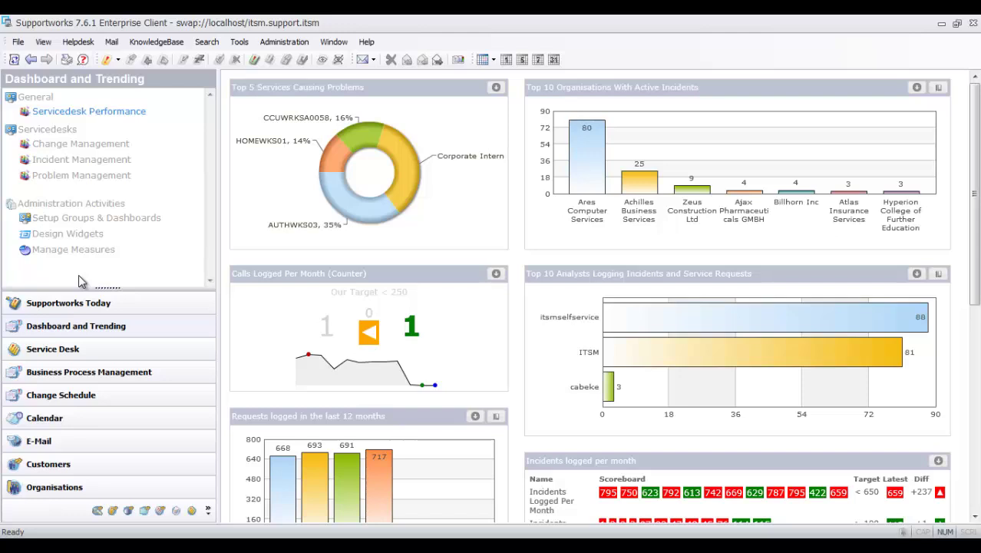
Step: In Setup Groups & Dashboards, select the Servicedesks group and review its properties without changes
left_click(85, 219)
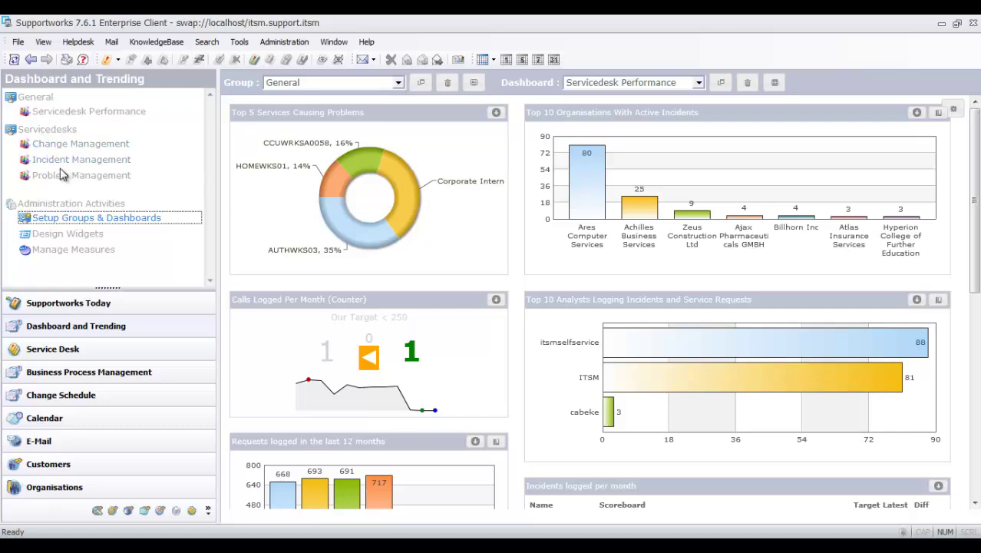
left_click(397, 83)
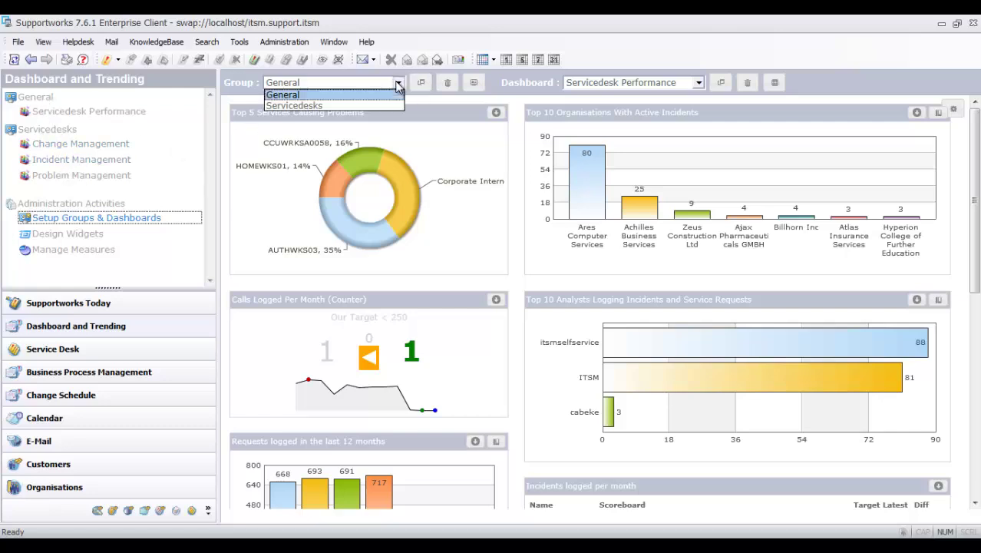
left_click(363, 105)
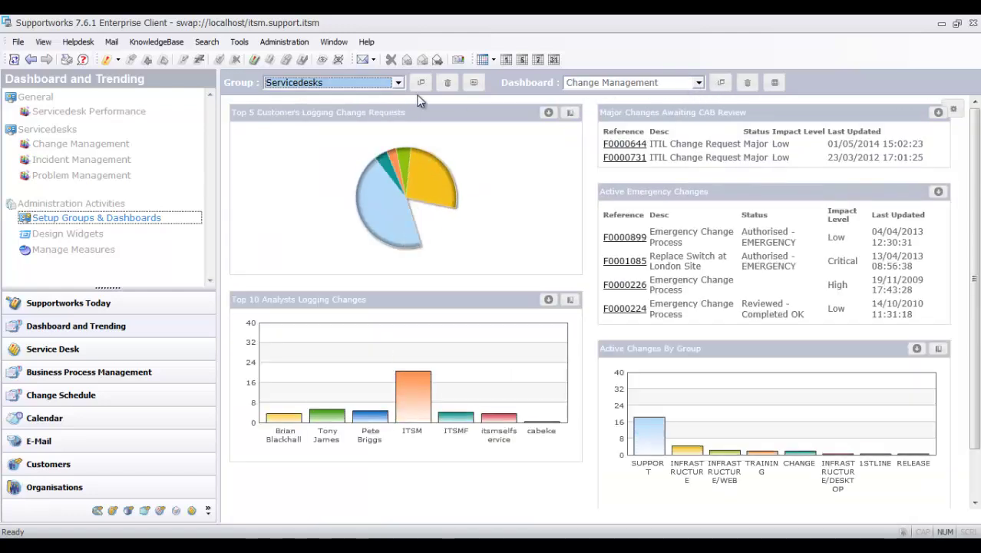
left_click(421, 83)
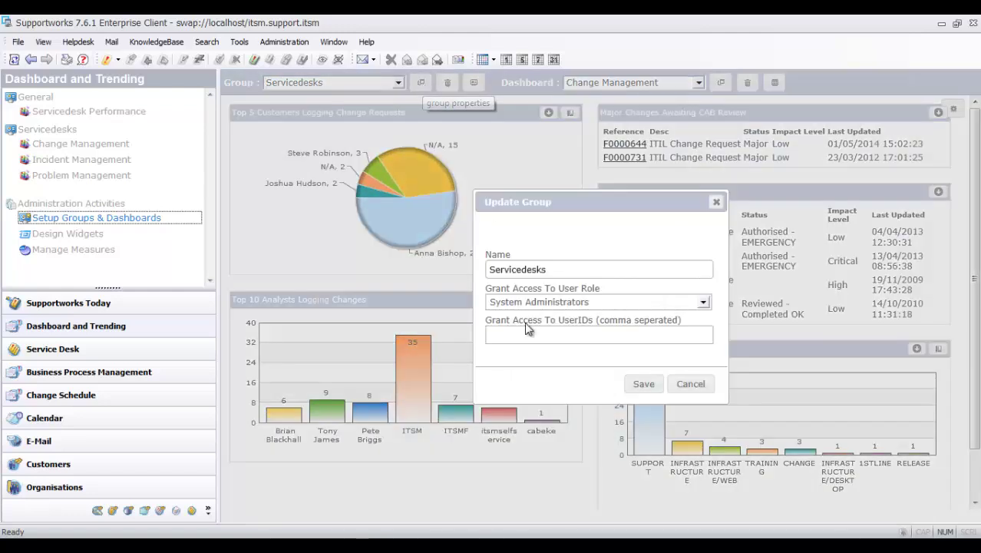
left_click(690, 383)
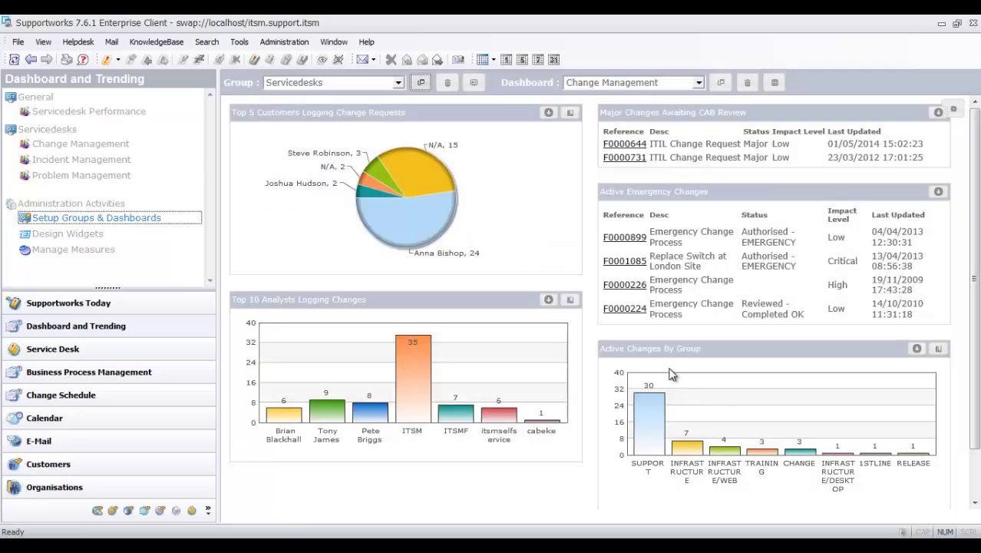
Step: Select the Incident Management dashboard, review its properties, then open Manage Measures
left_click(699, 83)
left_click(603, 107)
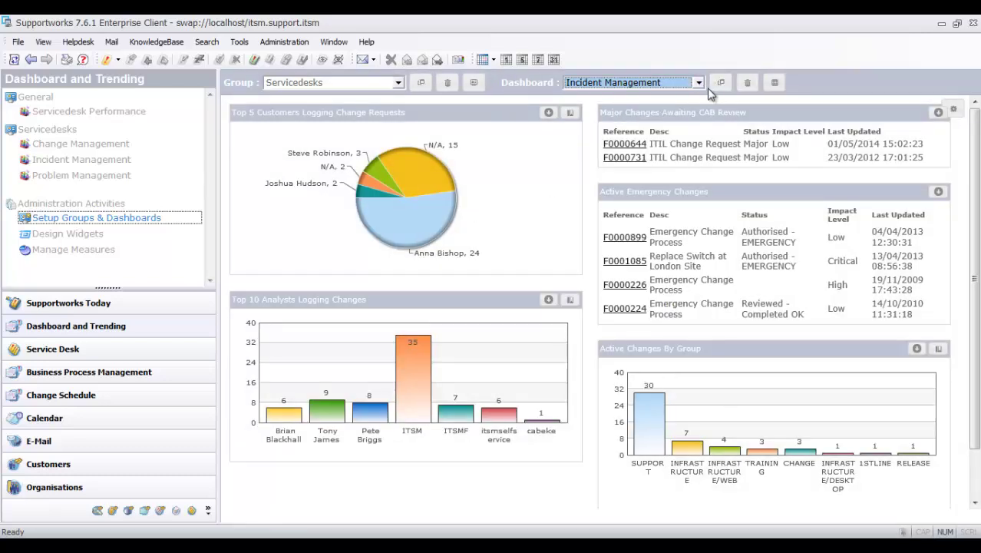
left_click(721, 82)
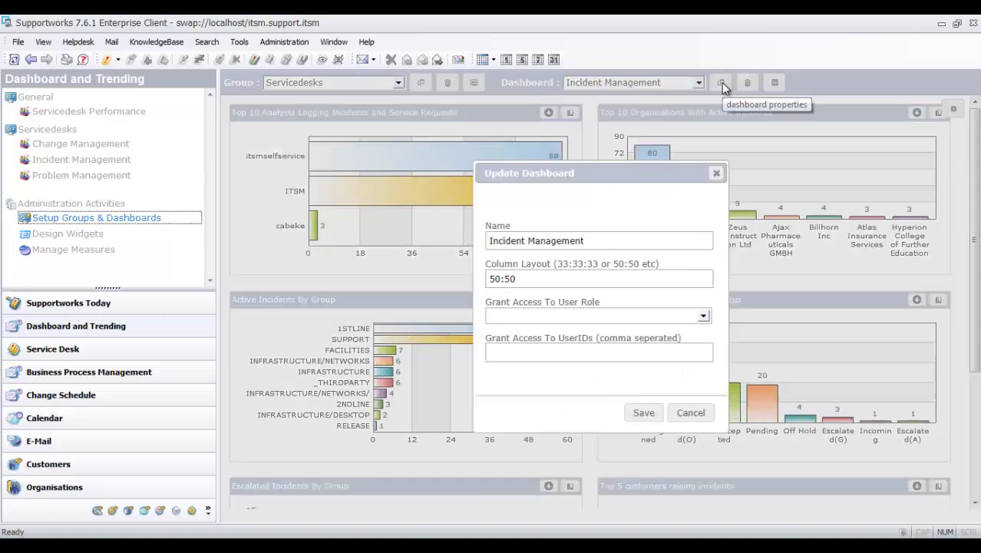
left_click(716, 175)
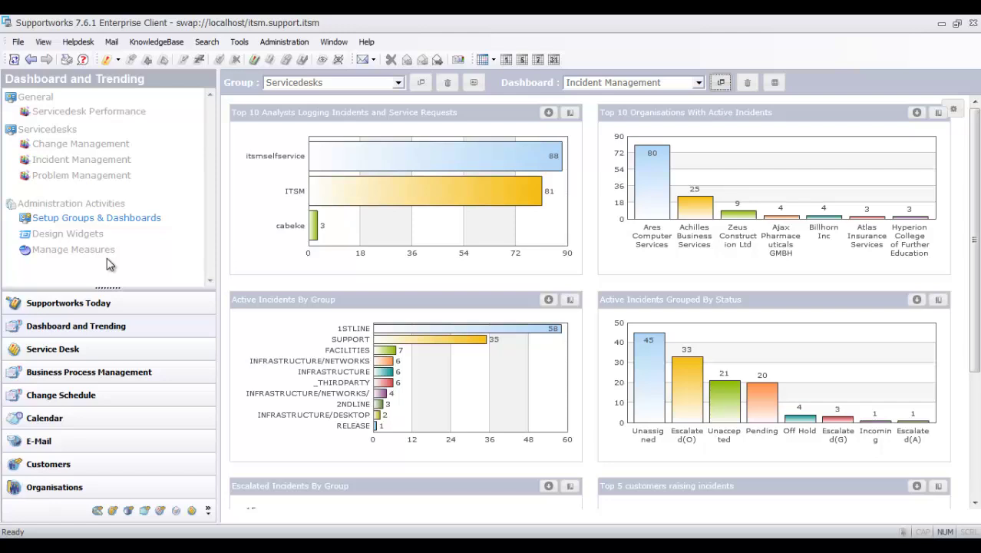
left_click(64, 254)
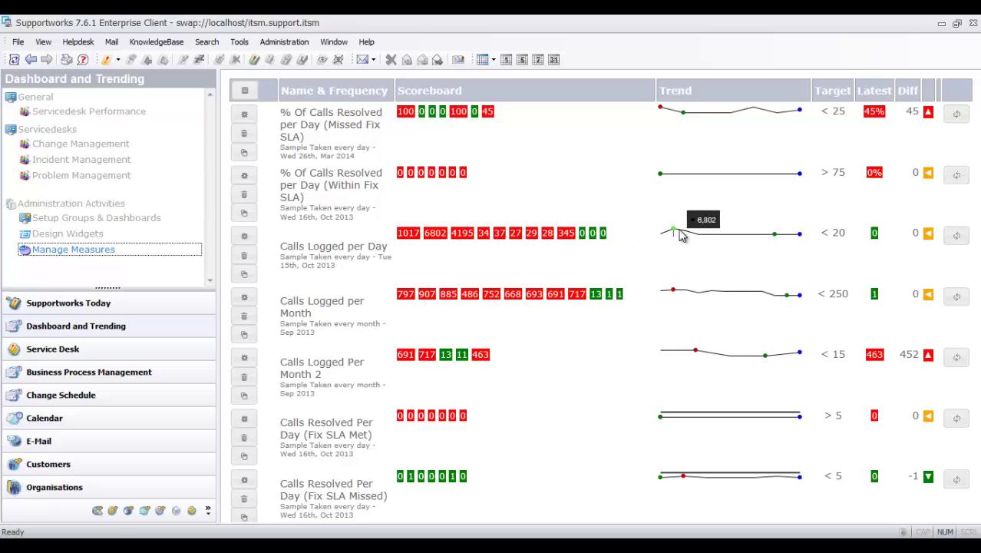
Step: Check the measure trend lines, then bring up the Design Widgets charts list
mouse_move(703, 236)
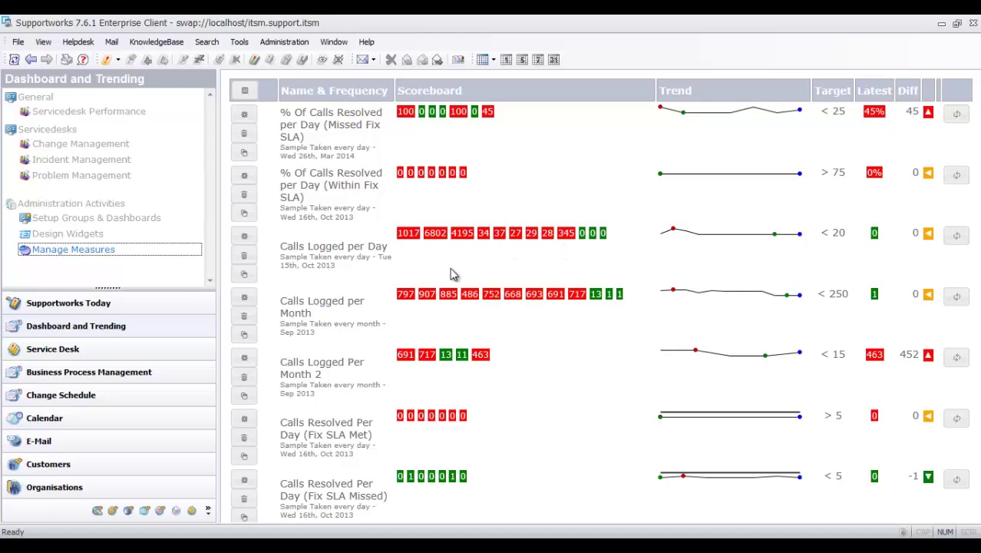
left_click(78, 237)
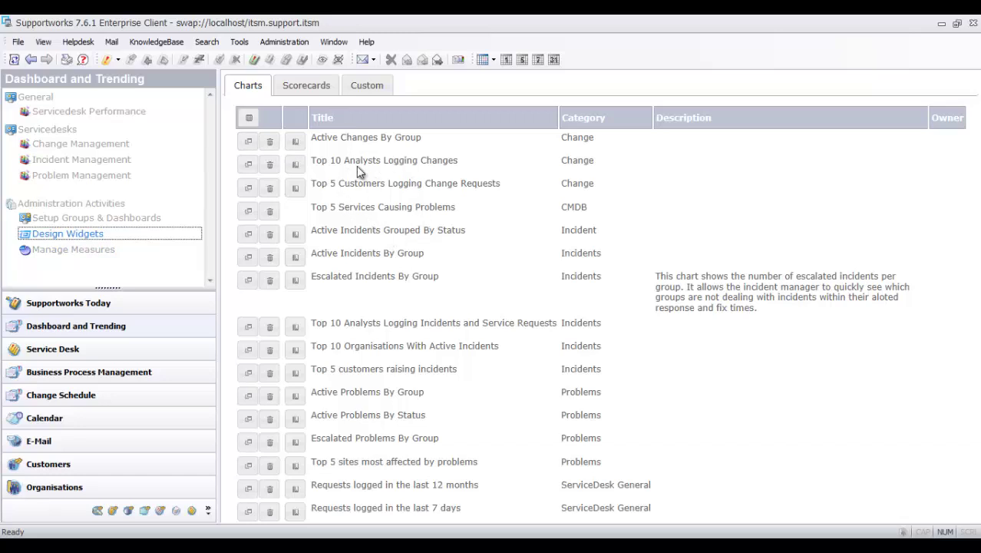
Step: Review the Top 10 Analysts Logging Changes widget's data source, chart type and preview, then list scorecards
left_click(248, 166)
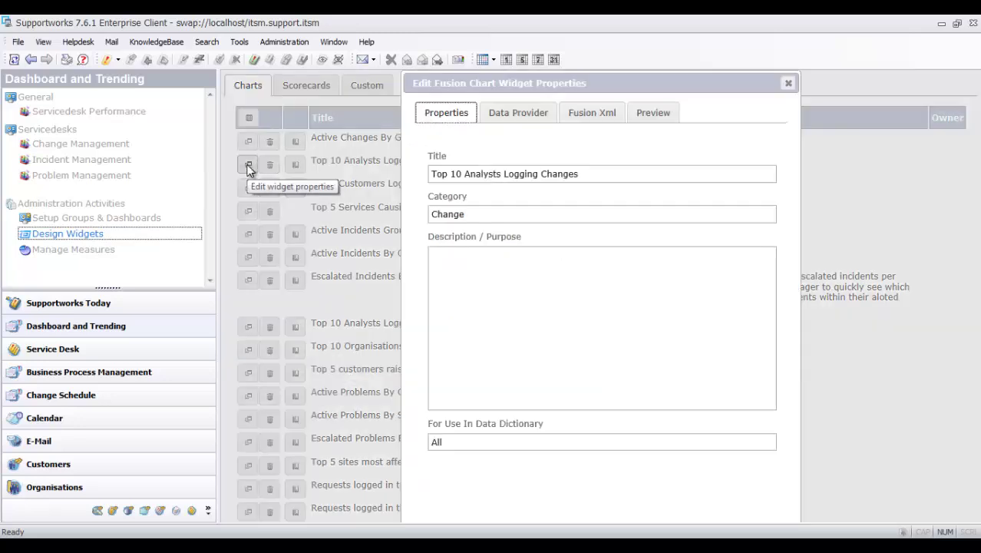
left_click(533, 113)
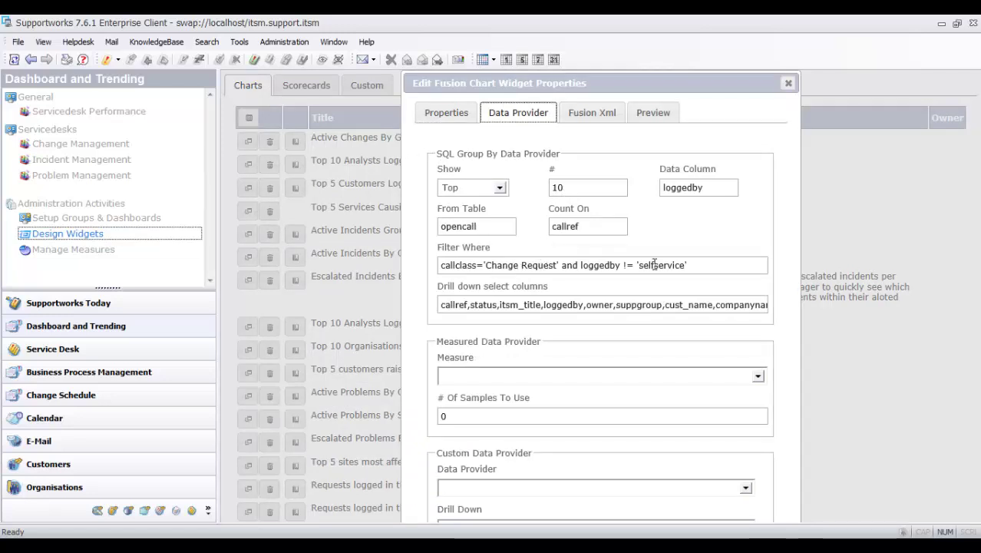
left_click(591, 110)
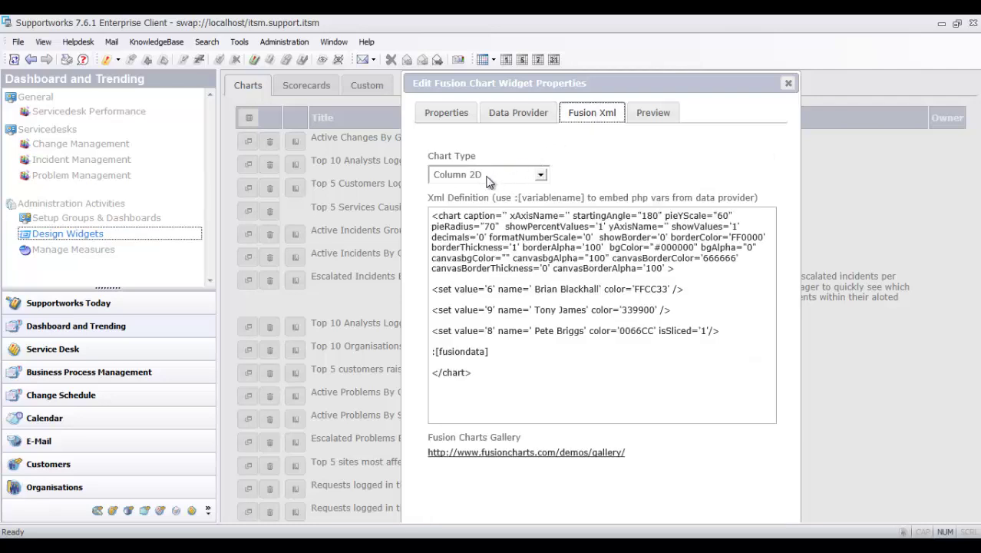
left_click(650, 113)
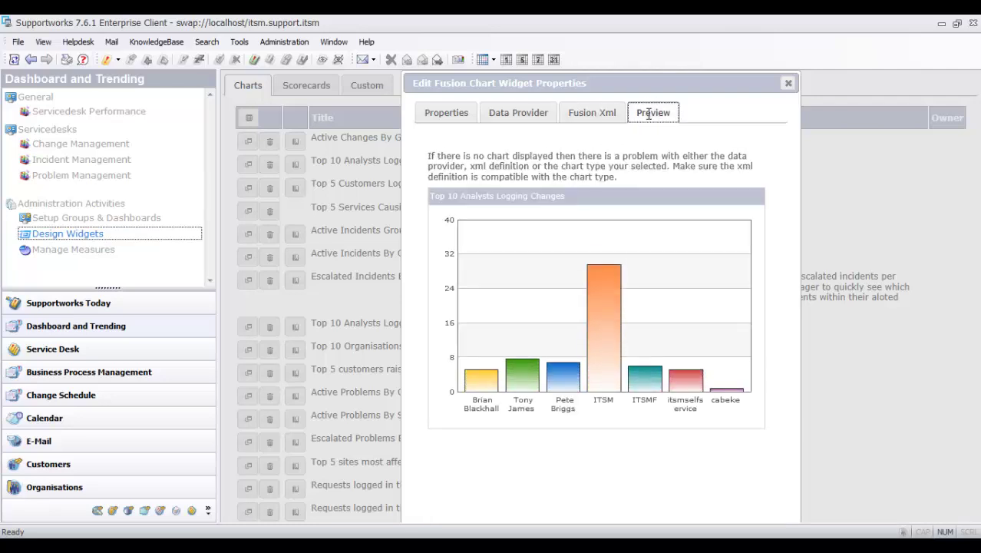
left_click(787, 83)
left_click(314, 86)
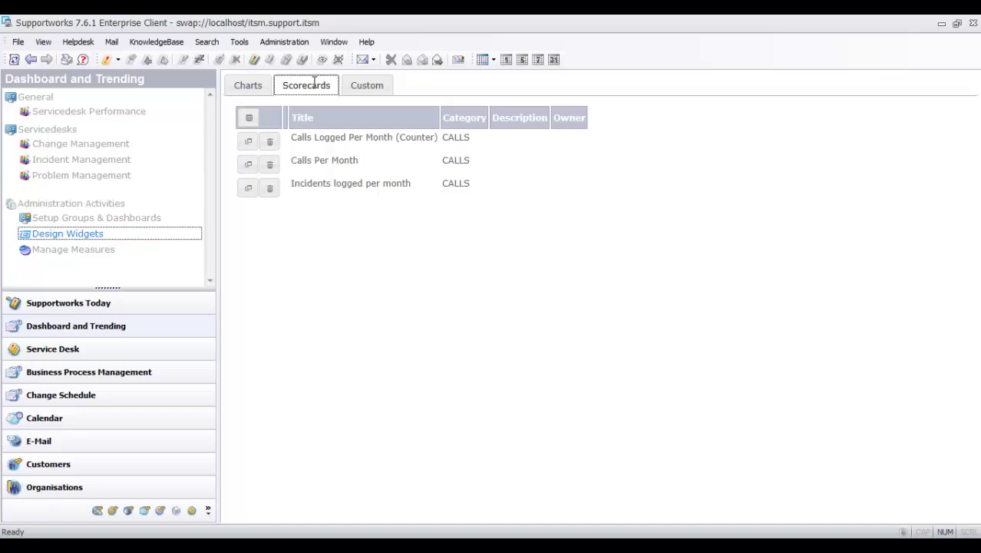
Step: Inspect the Calls Logged Per Month (Counter) scorecard's measures, adding and removing Incidents Logged Per Month unsaved
left_click(249, 143)
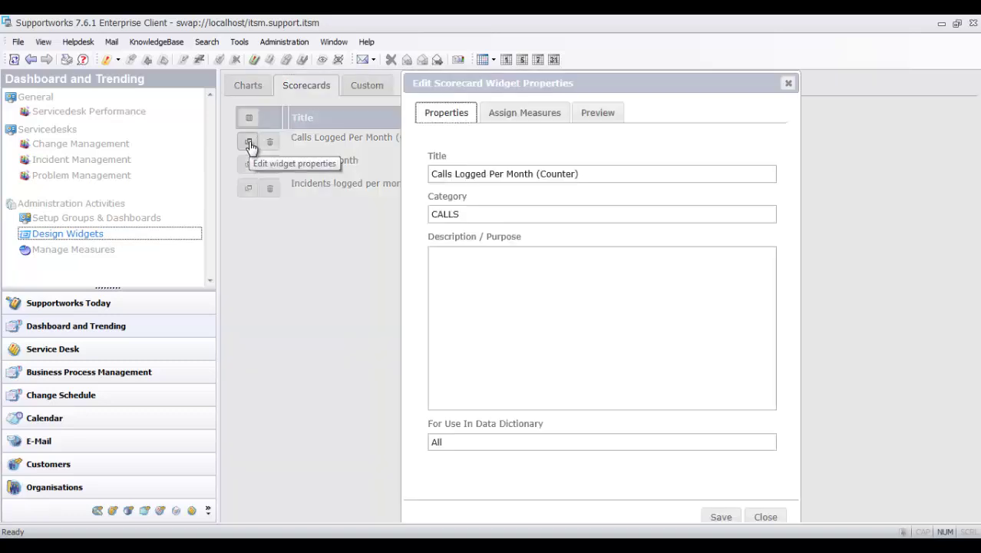
left_click(526, 114)
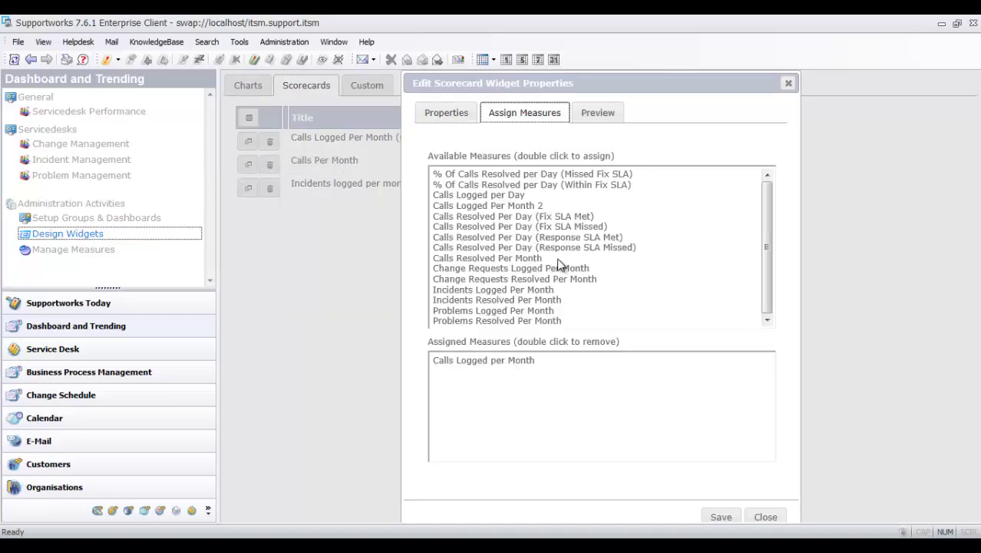
double_click(491, 289)
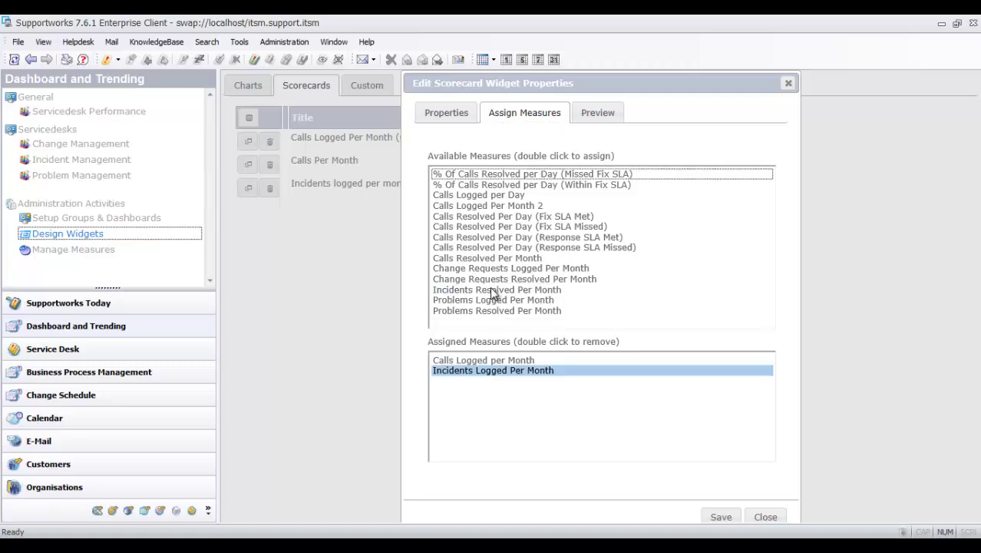
double_click(518, 372)
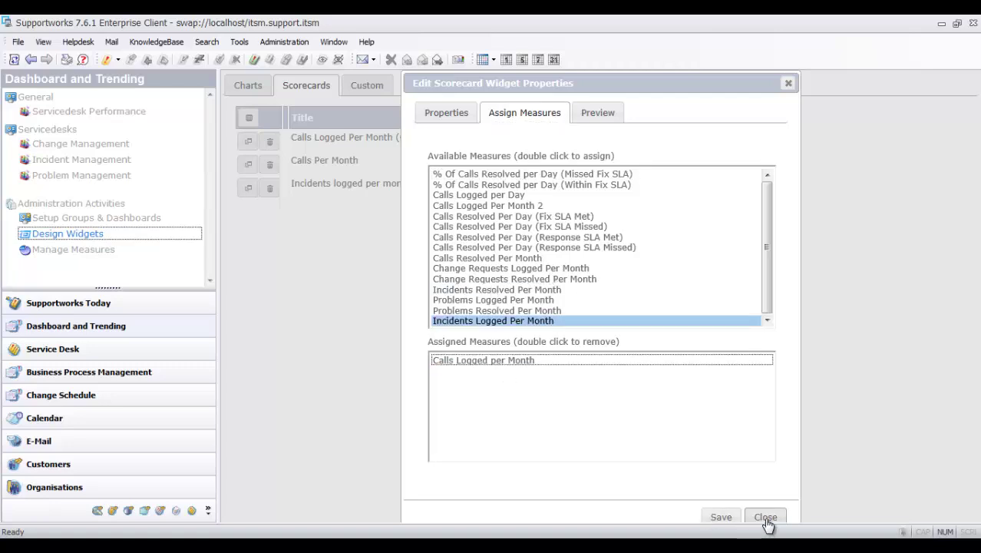
left_click(765, 516)
left_click(367, 85)
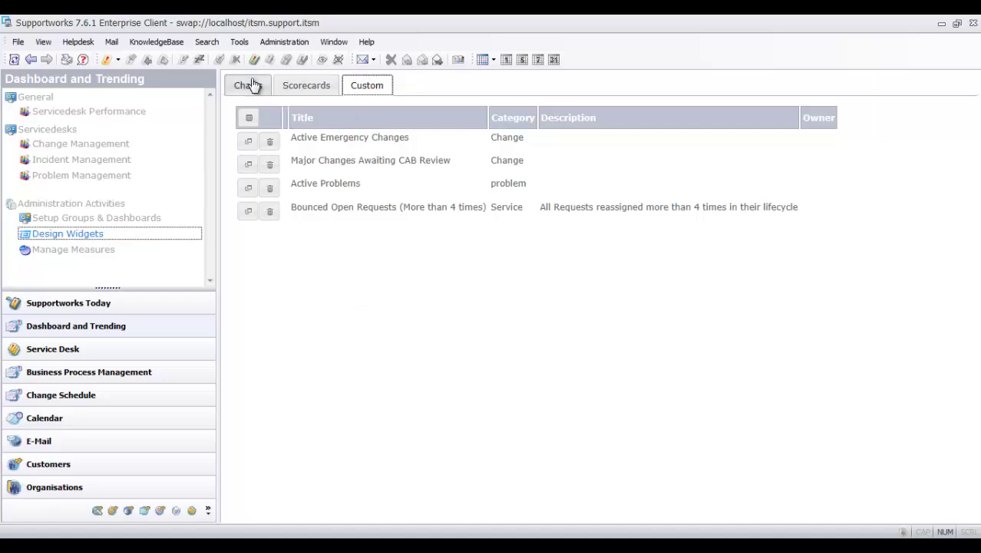
Step: Browse Servicedesk Performance's assignable scorecard and custom widgets, close unsaved, and test moving Top 5 Services
left_click(81, 220)
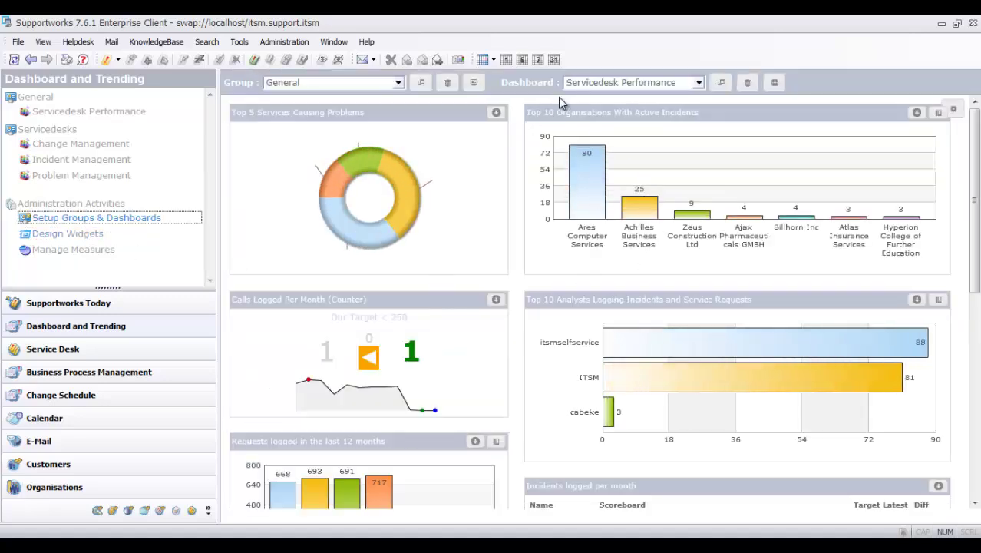
left_click(954, 112)
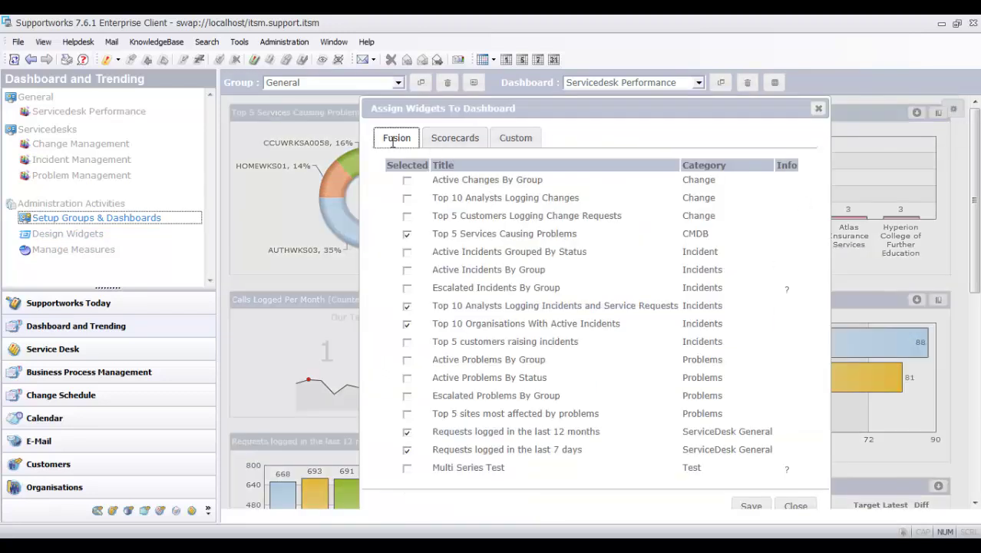
left_click(475, 142)
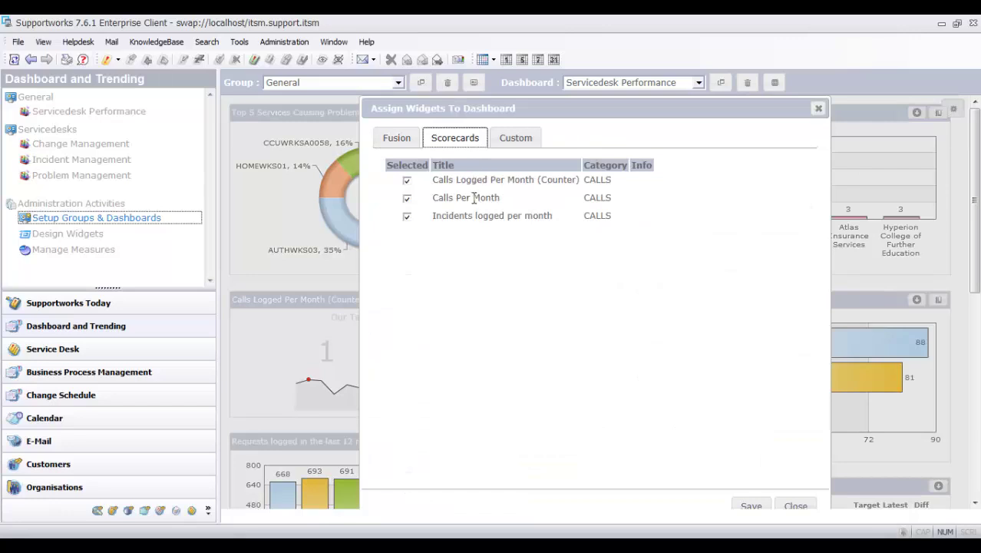
left_click(516, 138)
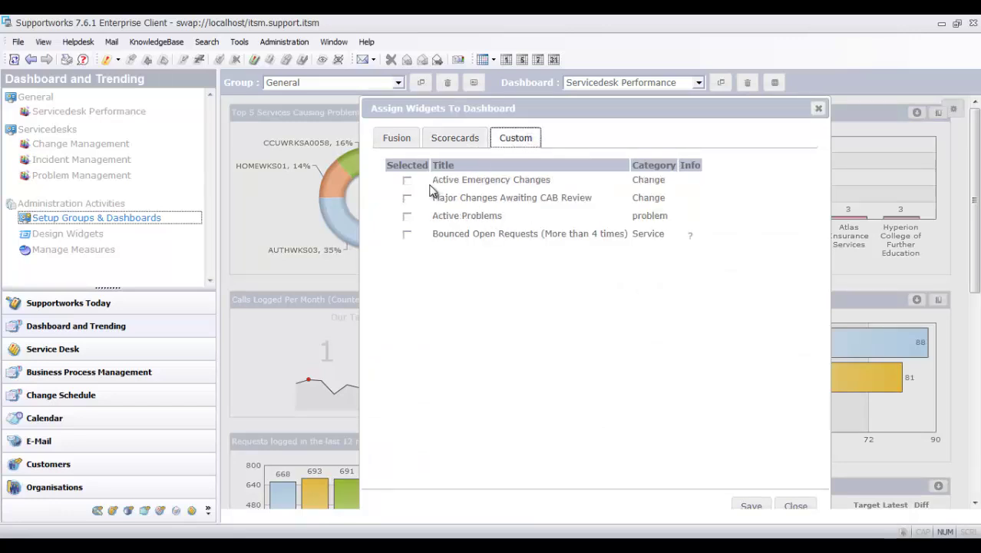
left_click(818, 108)
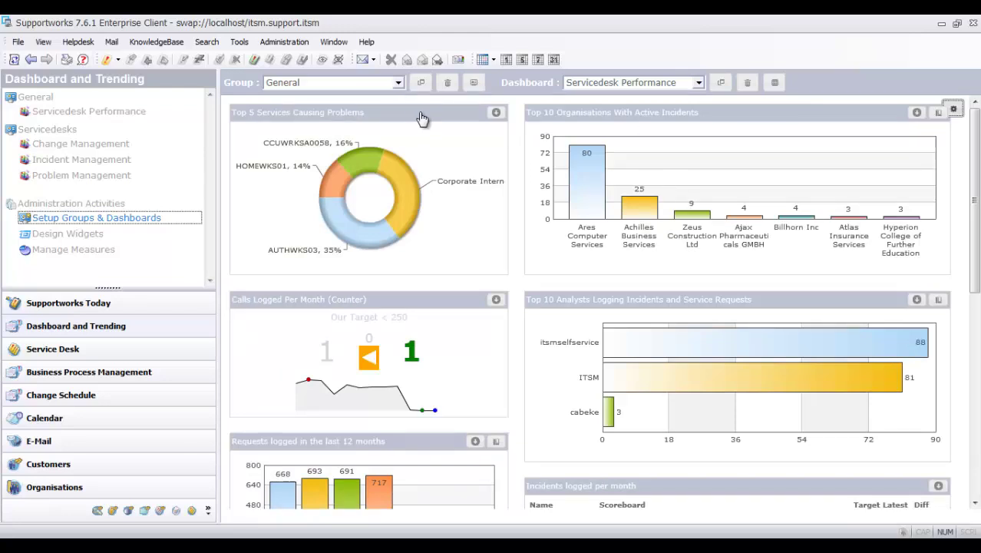
mouse_move(420, 116)
left_mouse_down()
mouse_move(609, 144)
mouse_move(437, 104)
mouse_move(439, 114)
mouse_move(416, 116)
left_mouse_up()
Step: Switch to Change Management, then Incident Management, and cancel a top analysts CSV download
left_click(55, 147)
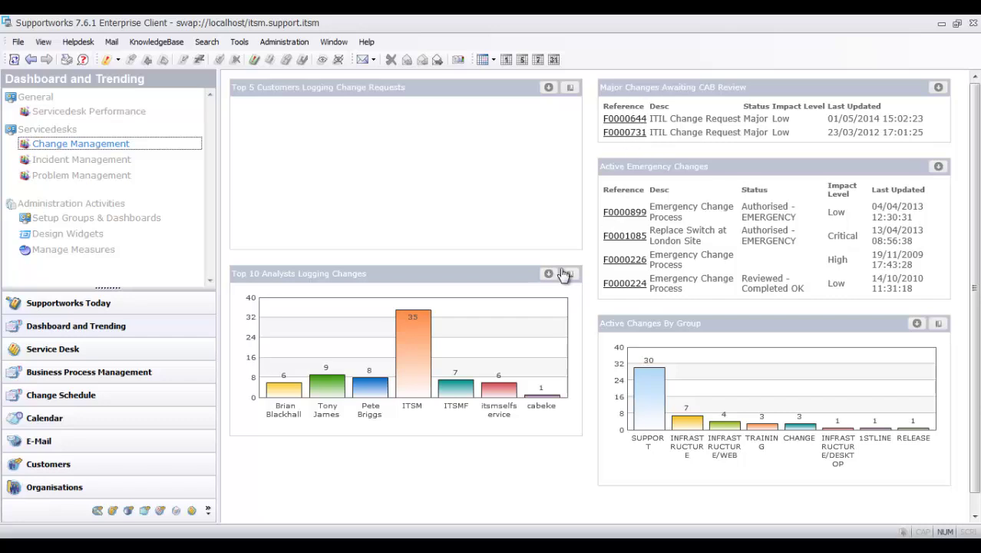
left_click(52, 161)
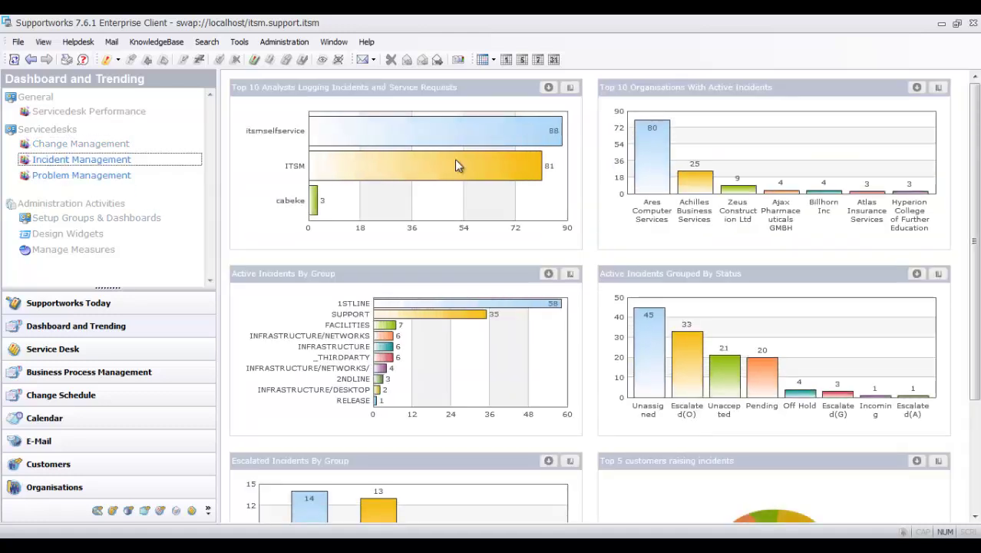
left_click(548, 89)
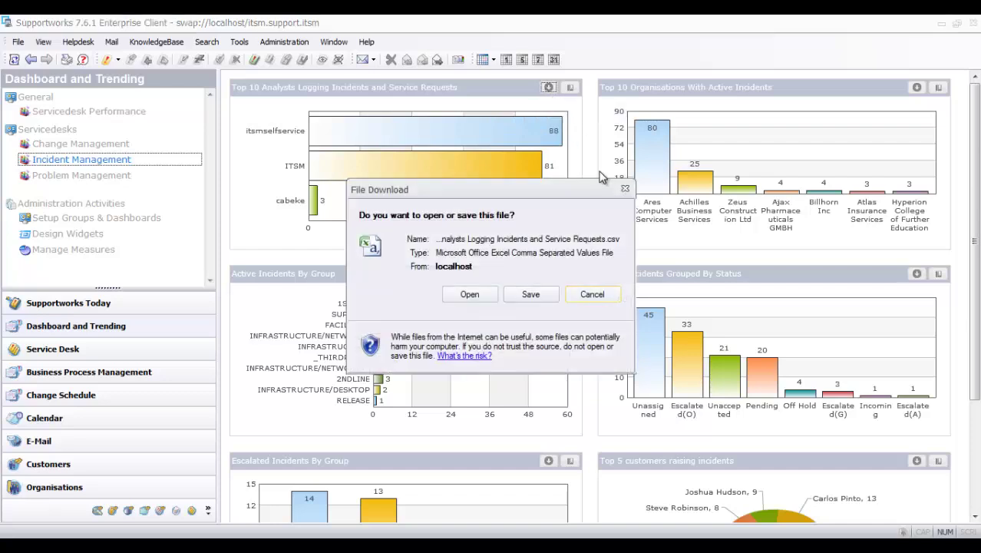
left_click(625, 190)
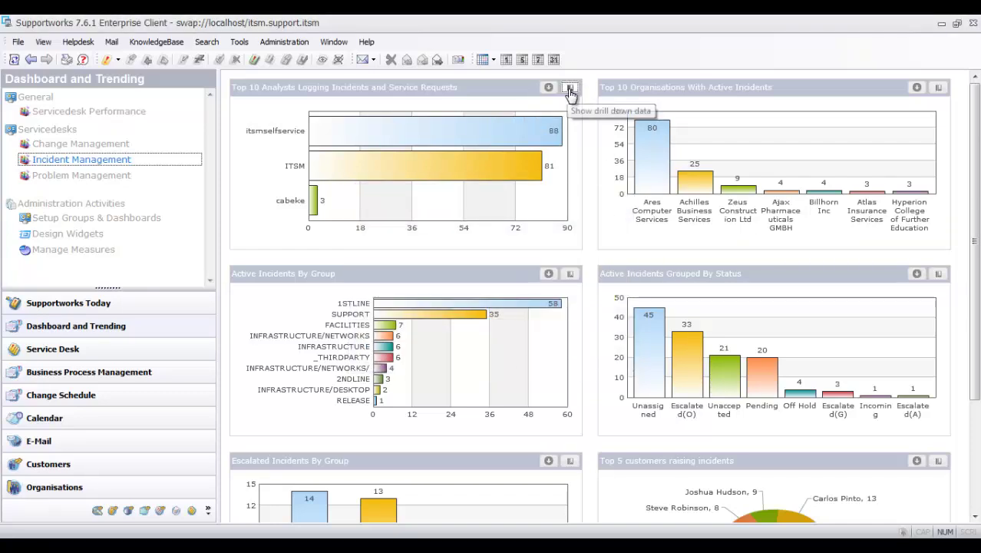
Step: View the top analysts drill-down records, close them, and launch the web dashboards login page
left_click(570, 89)
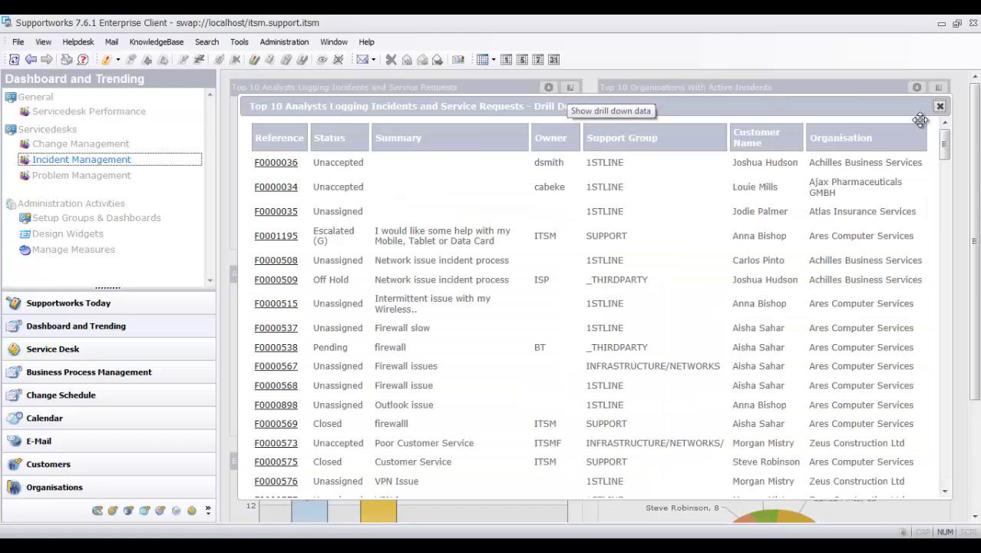
left_click(940, 107)
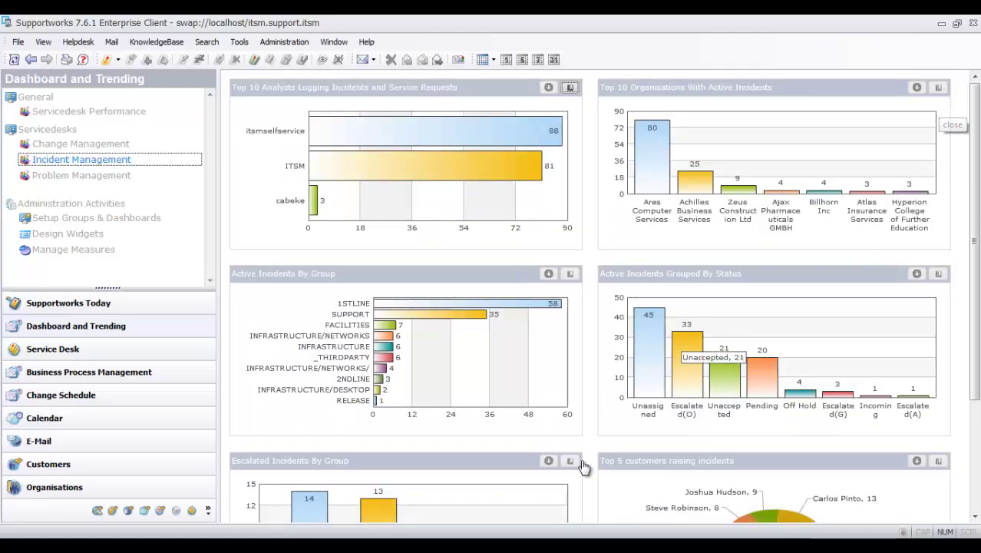
left_click(391, 516)
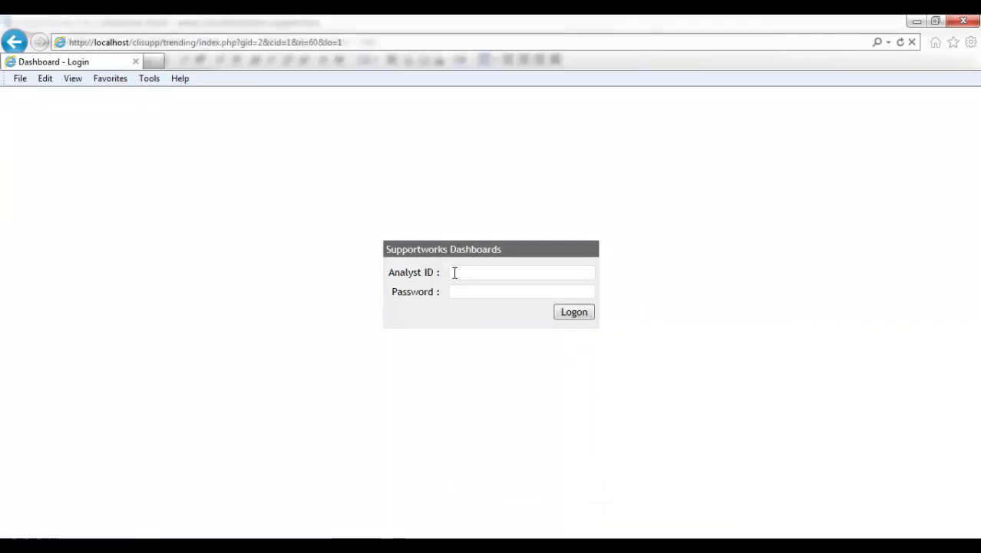
Step: Log in to Supportworks Dashboards with the analyst ID and password
type("dsm")
key("Tab")
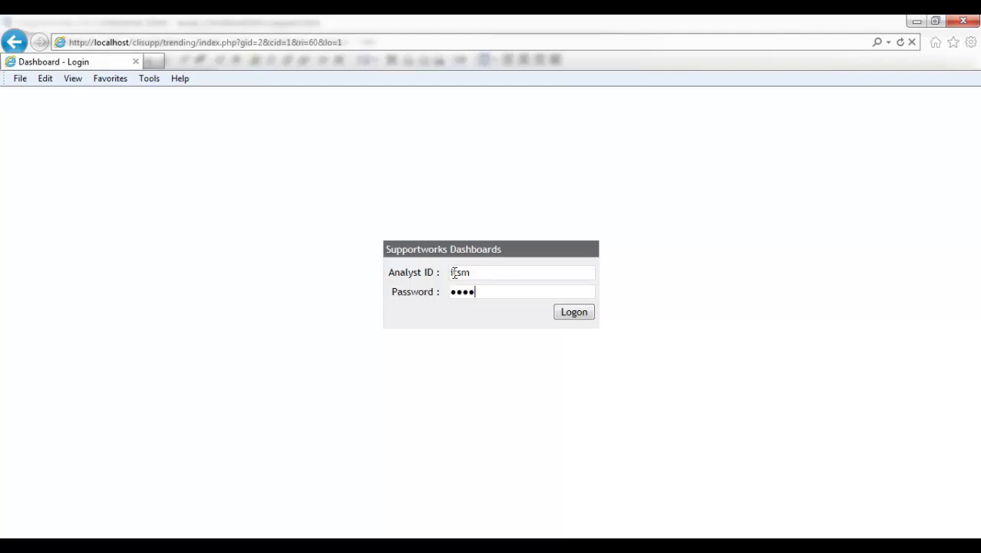
type("••••••••••")
left_click(573, 313)
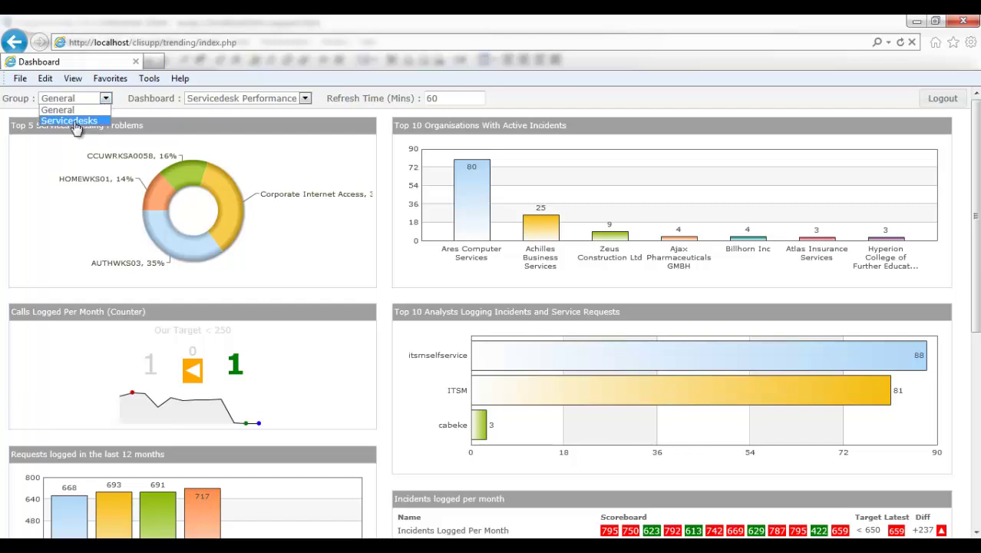
Step: Show the Servicedesks group's Problem Management dashboard with refresh time set to 1 minute
left_click(69, 121)
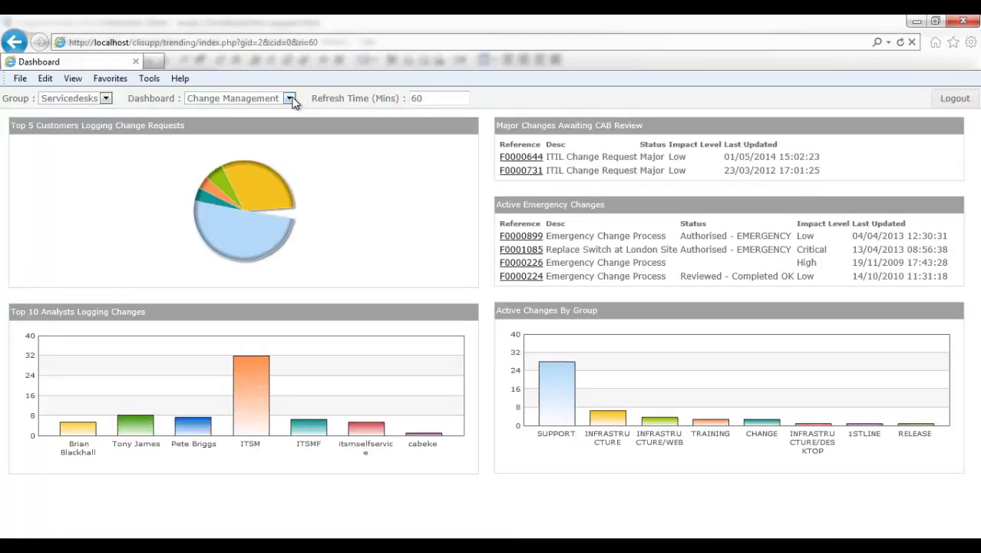
left_click(289, 98)
left_click(240, 131)
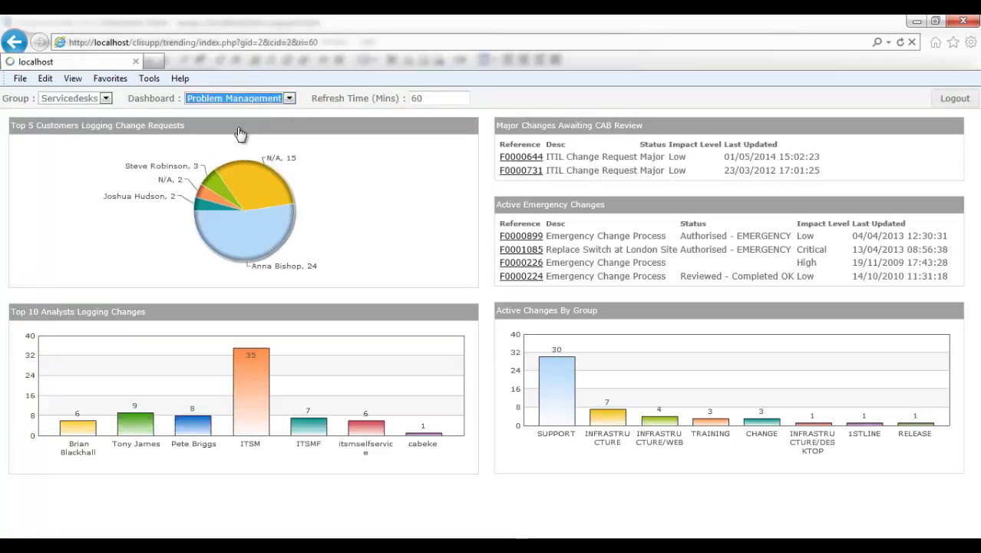
left_click(423, 98)
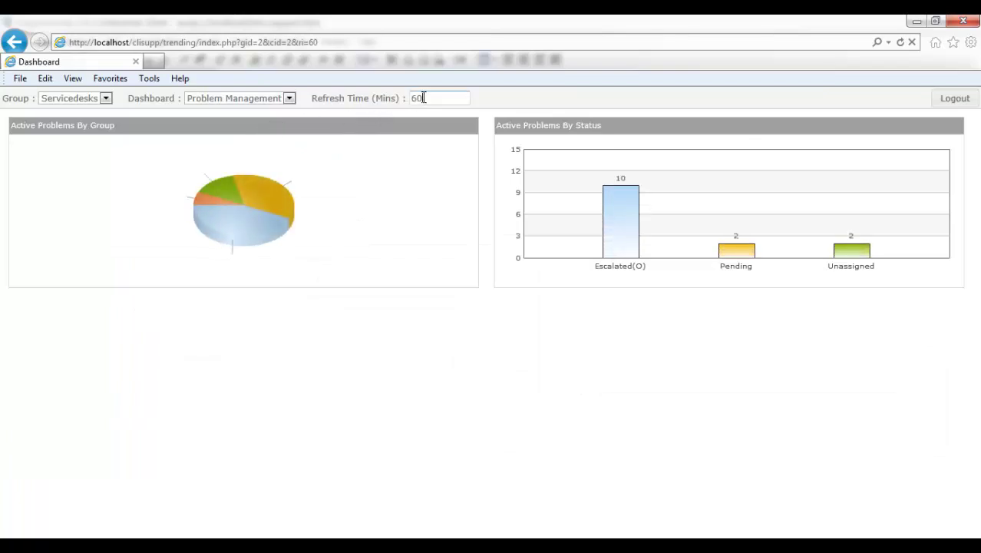
key("BackSpace")
key("BackSpace")
type("1")
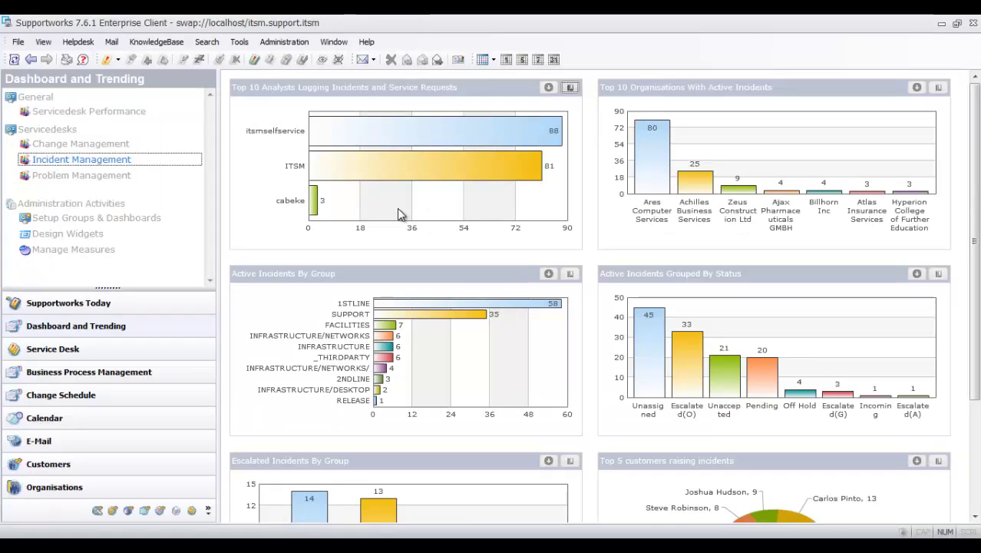
Step: Show the Supportworks Today summary reports, briefly opening and closing the Help menu
left_click(67, 308)
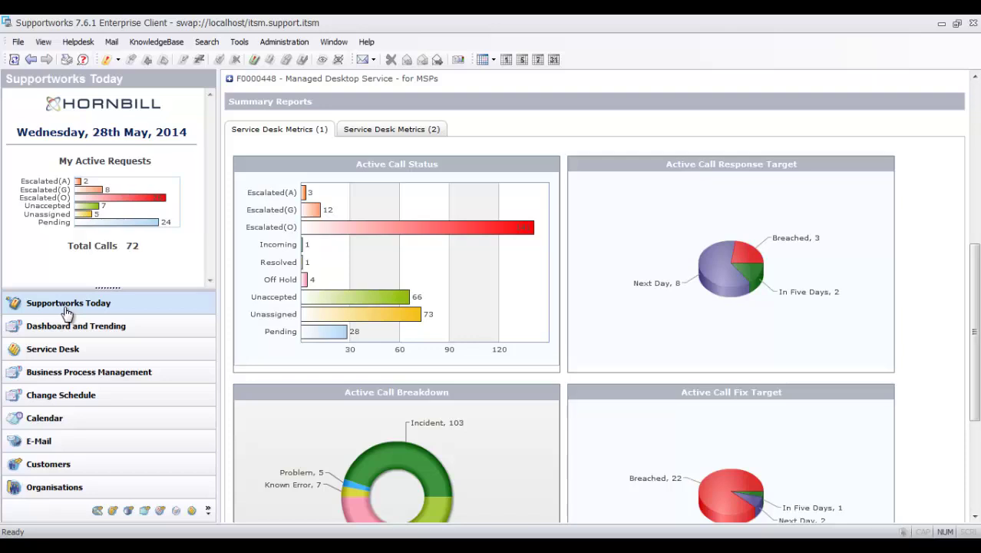
left_click(367, 43)
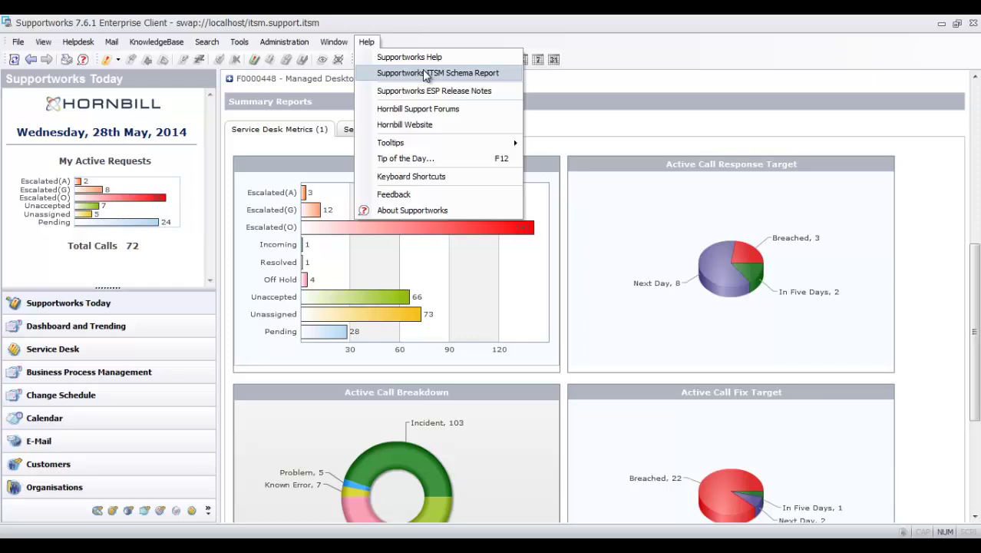
left_click(368, 43)
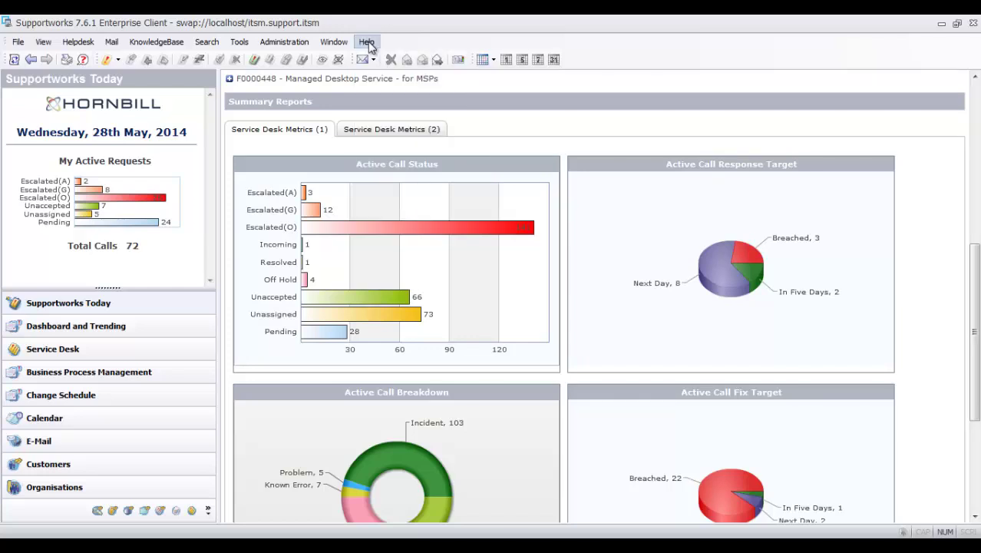